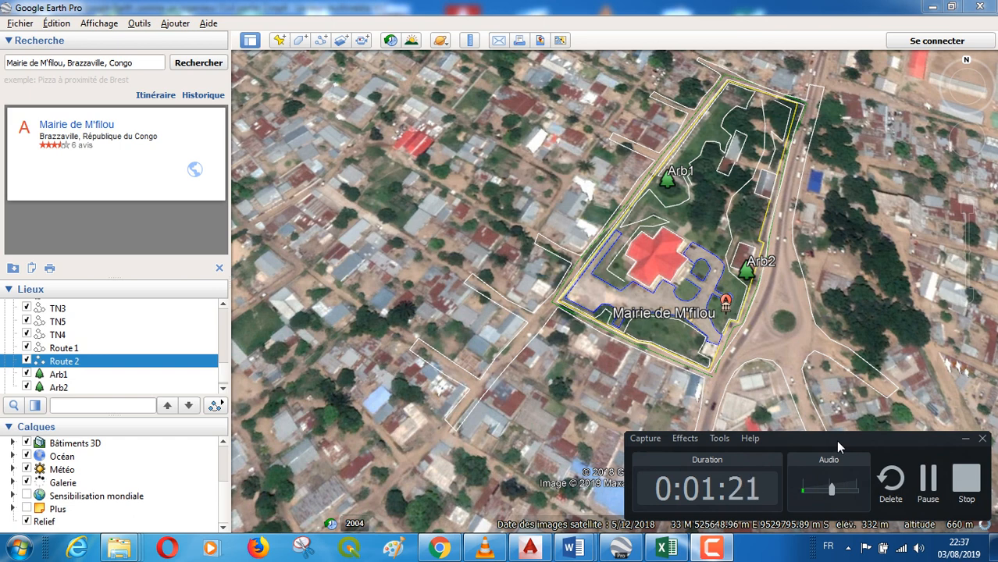
pyautogui.moveTo(818, 447); pyautogui.dragTo(678, 518)
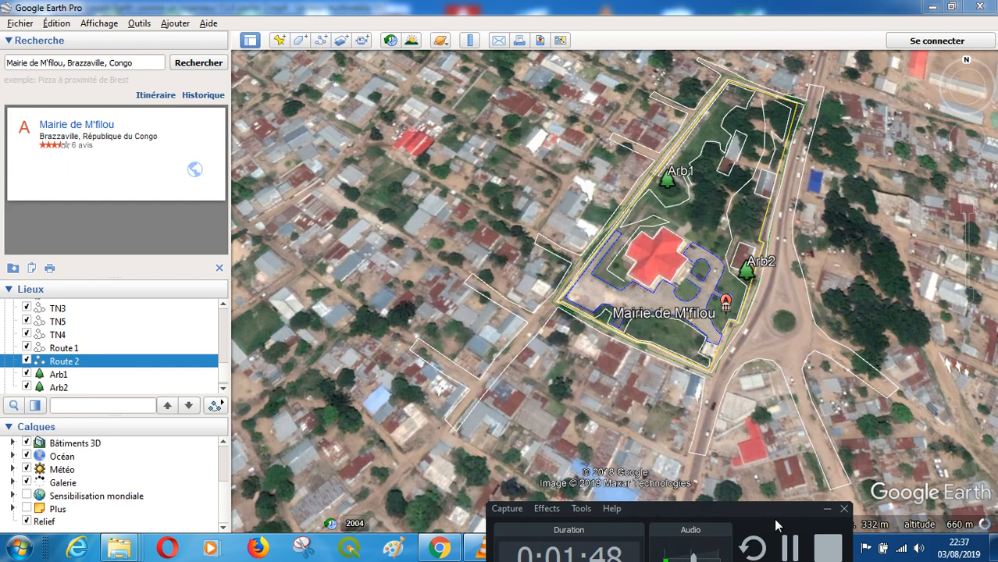
pyautogui.moveTo(777, 513); pyautogui.dragTo(773, 516)
pyautogui.click(837, 512)
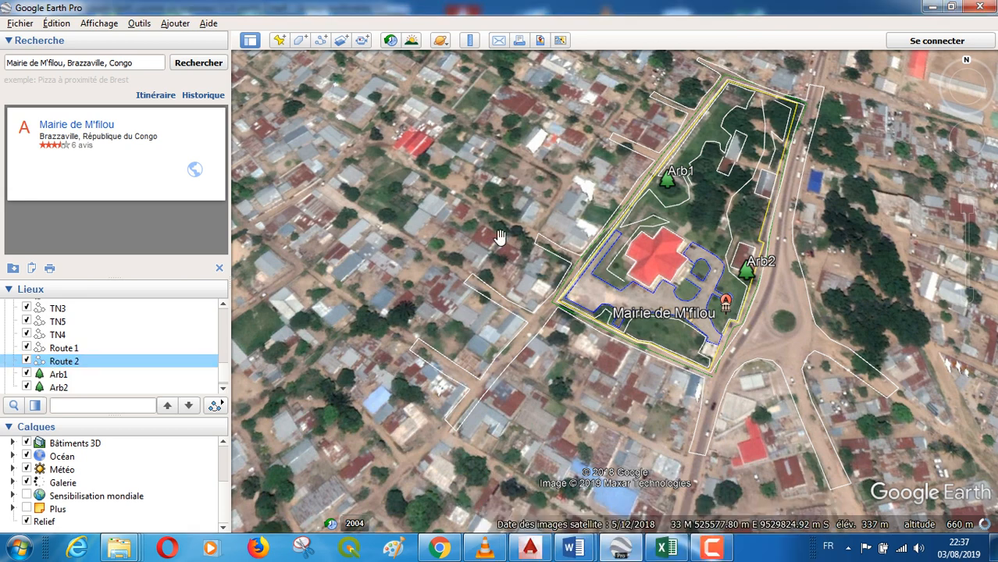
# Start a new path and trace a rough outline around the green roundabout island southeast of Mairie de M'filou.
pyautogui.click(321, 40)
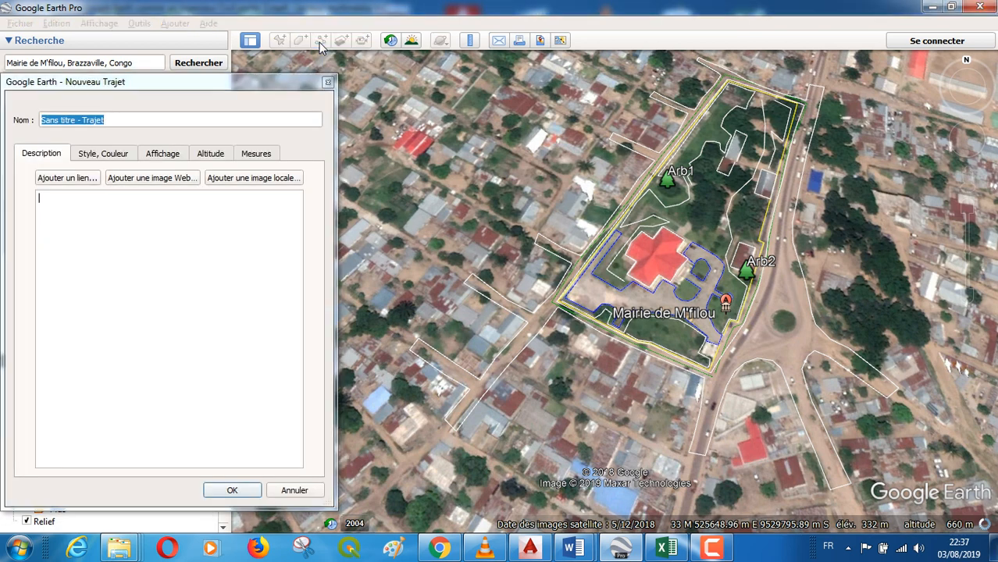
pyautogui.click(782, 331)
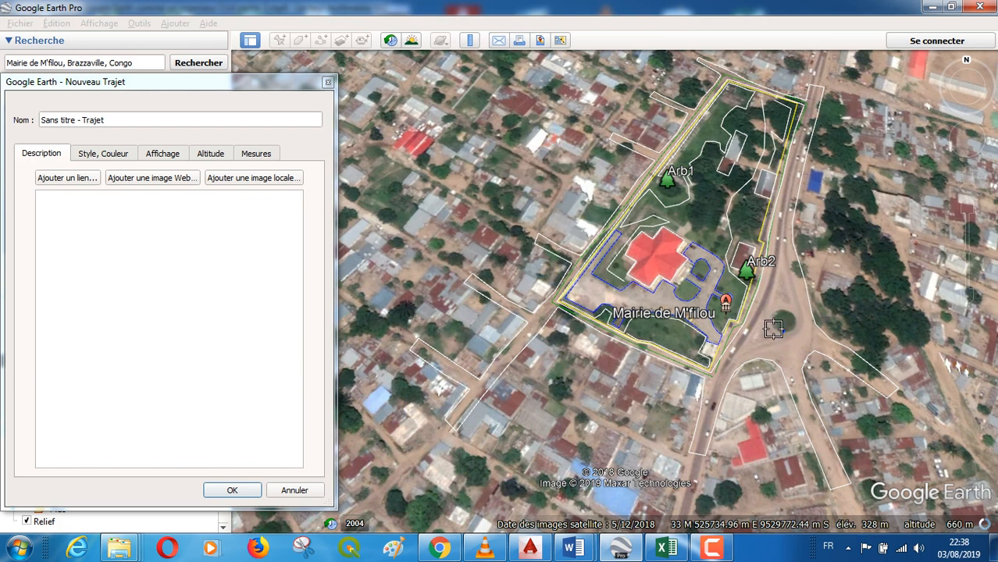
pyautogui.scroll(2, 781, 330)
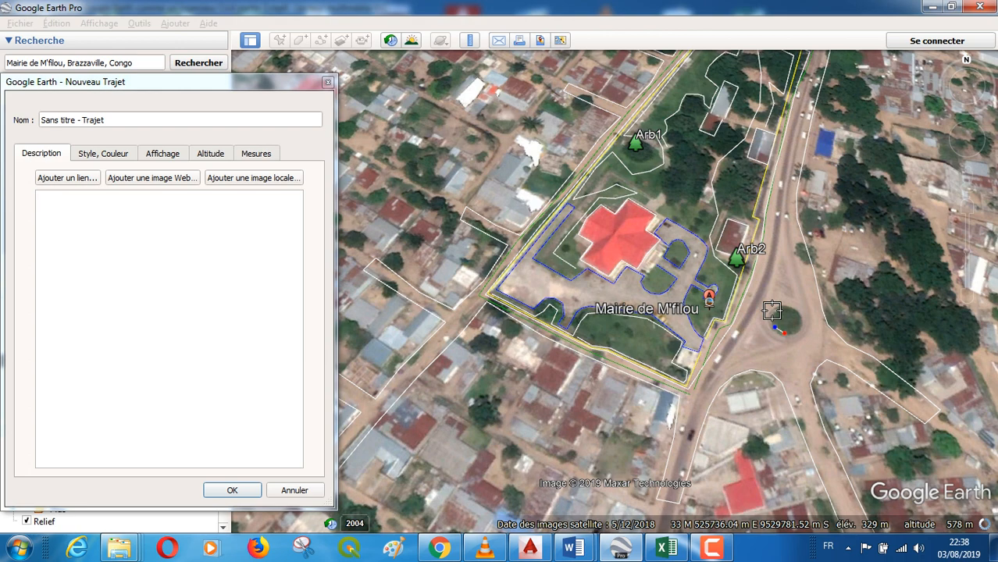
pyautogui.click(771, 311)
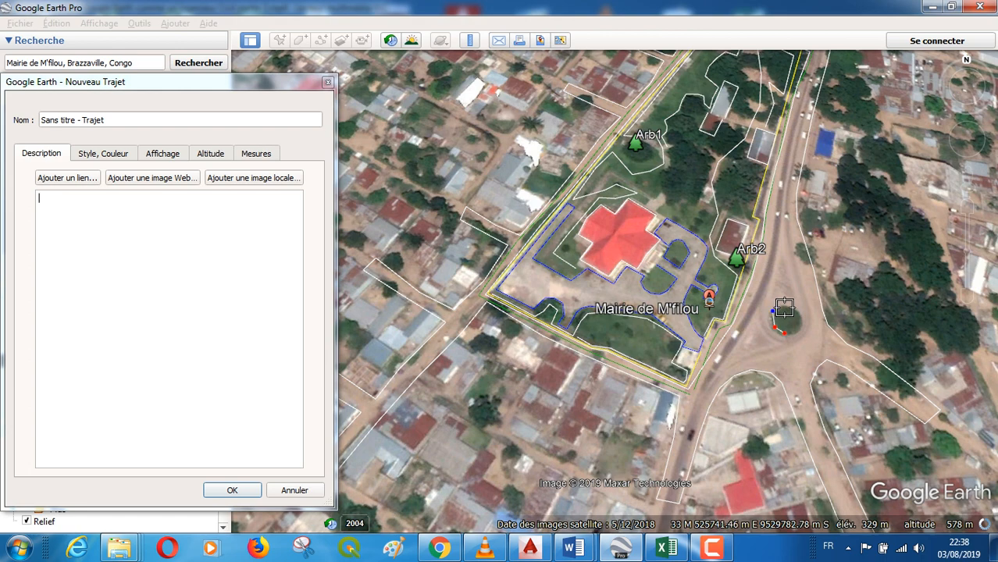
pyautogui.click(784, 304)
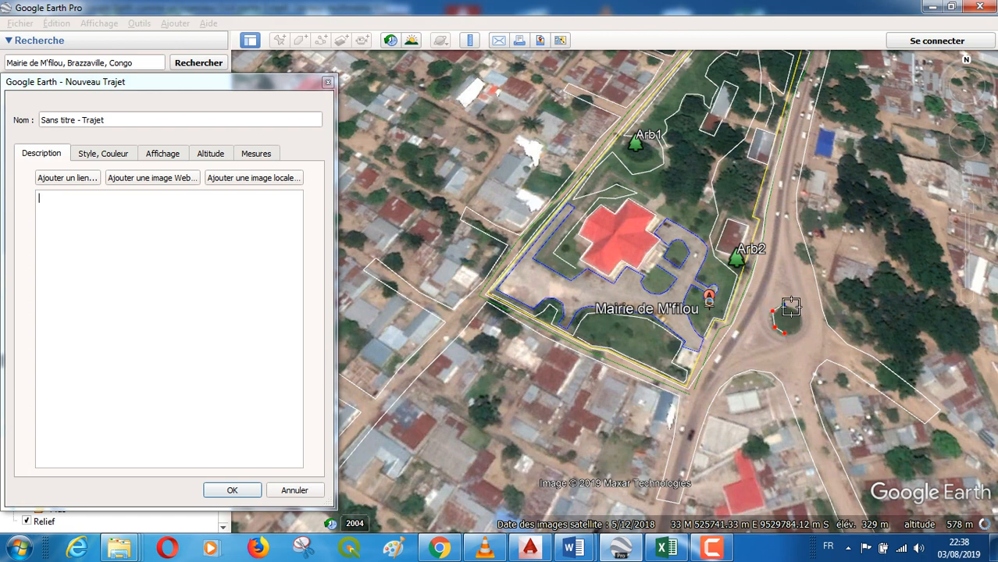
pyautogui.click(798, 310)
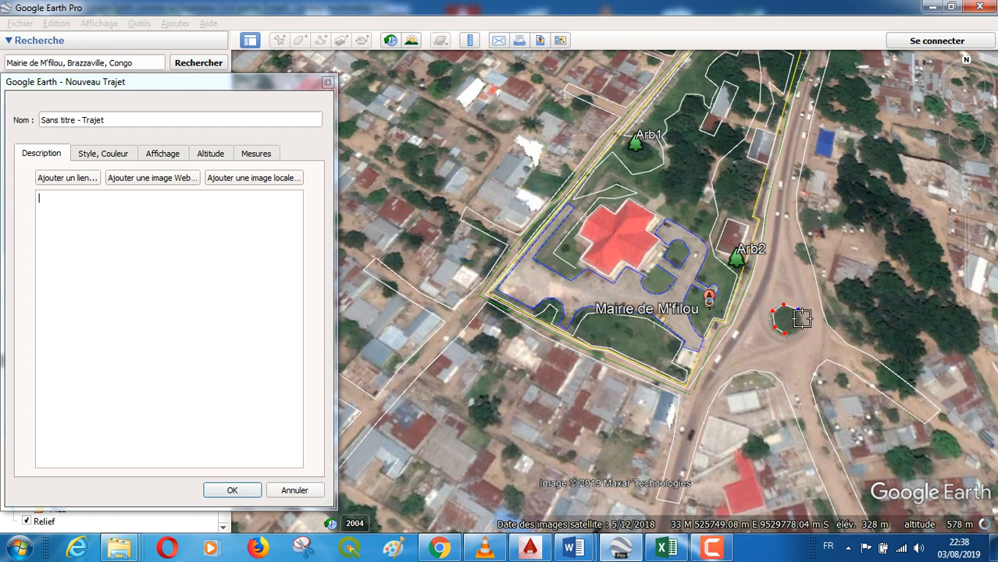
pyautogui.click(802, 317)
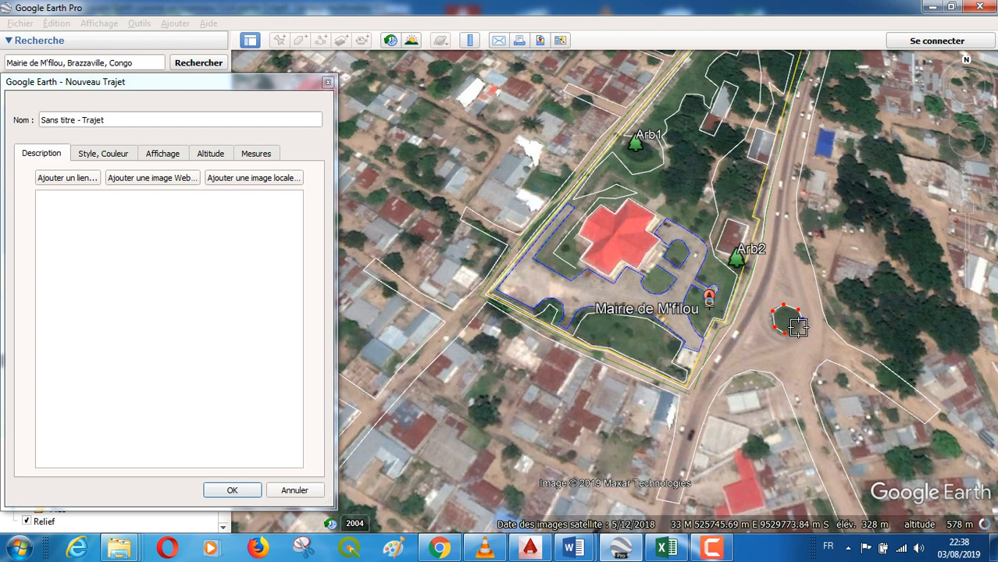
pyautogui.click(800, 328)
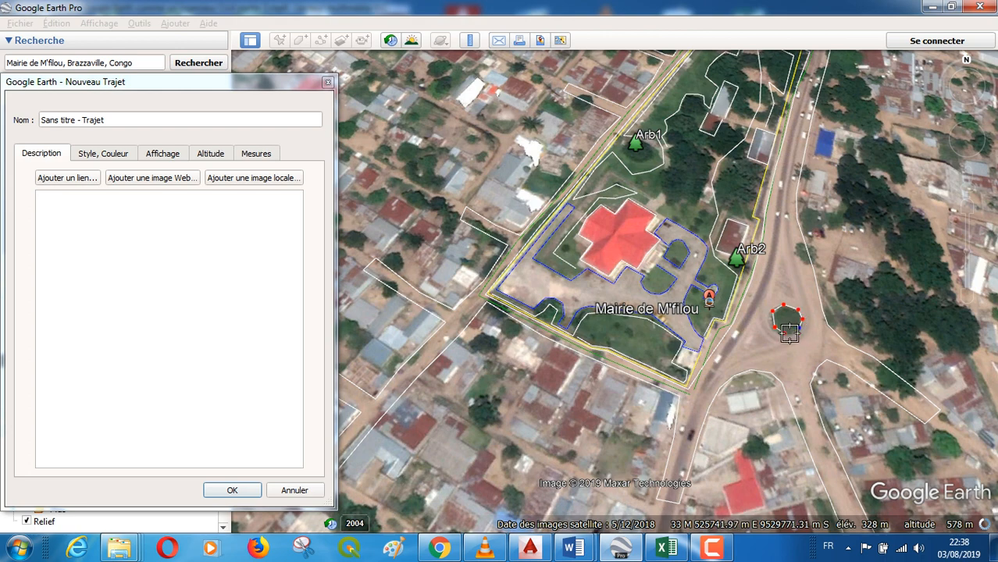
pyautogui.scroll(3, 788, 333)
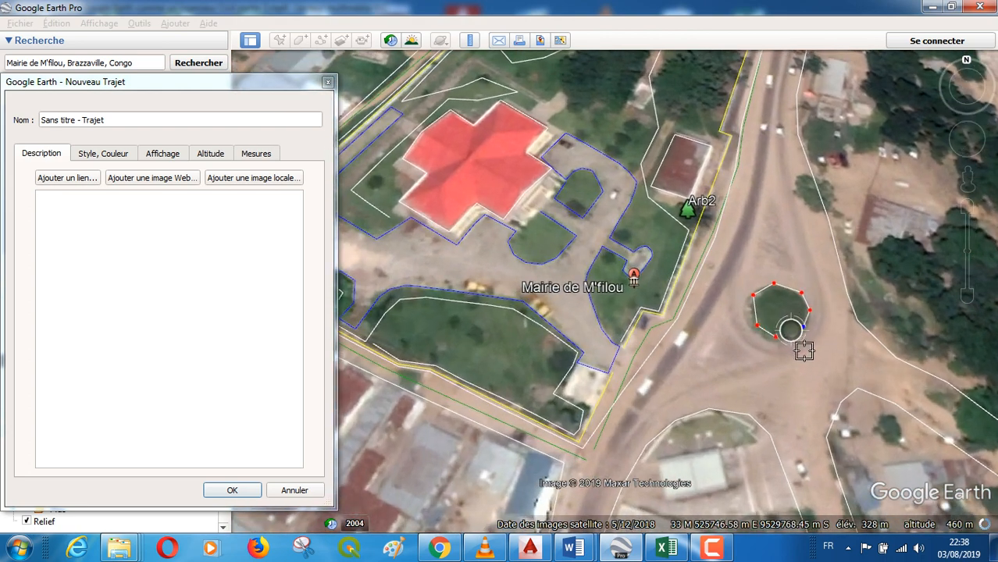
pyautogui.click(786, 341)
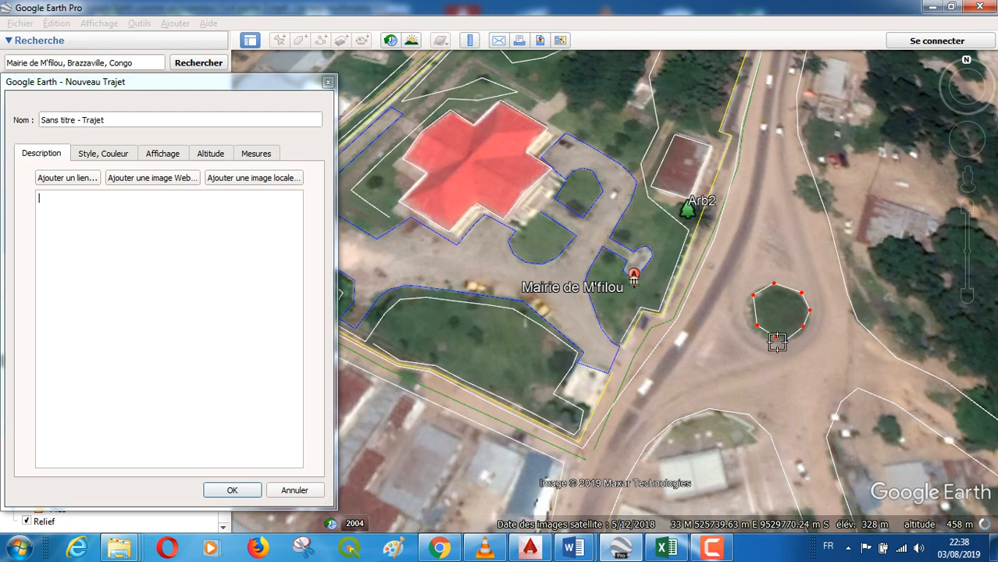
# Move the western, northern and northeastern vertices of the path outward to the edge of the roundabout island.
pyautogui.scroll(2, 777, 342)
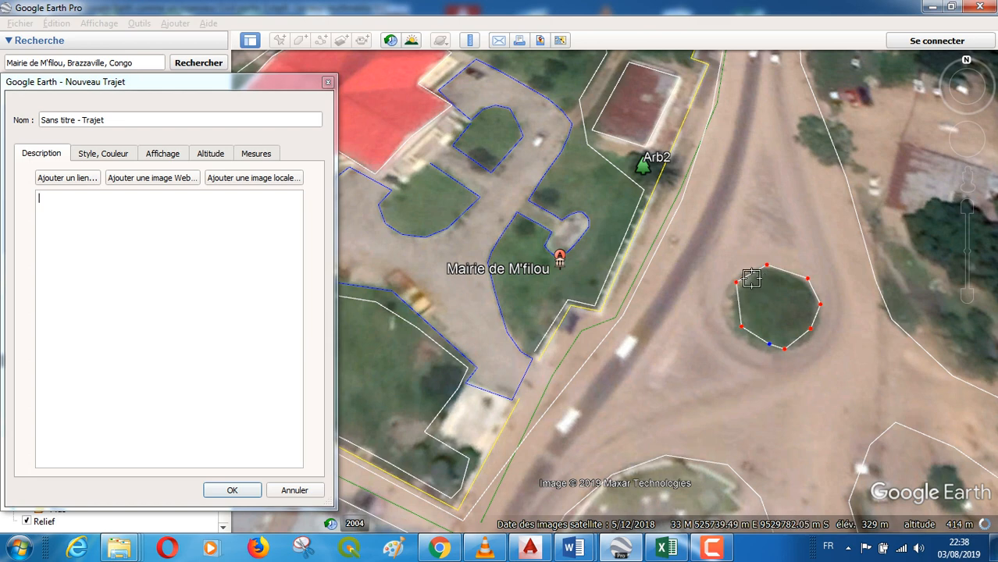
pyautogui.moveTo(741, 329); pyautogui.dragTo(724, 328)
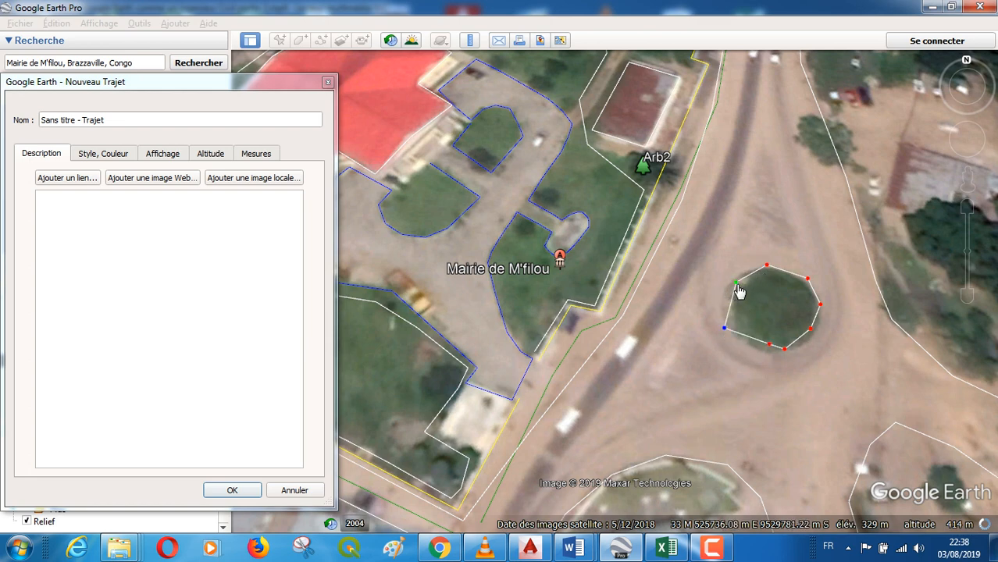
pyautogui.moveTo(736, 282)
pyautogui.mouseDown()
pyautogui.moveTo(719, 305)
pyautogui.moveTo(726, 295)
pyautogui.mouseUp()
pyautogui.moveTo(767, 266); pyautogui.dragTo(740, 270)
pyautogui.moveTo(809, 278); pyautogui.dragTo(780, 269)
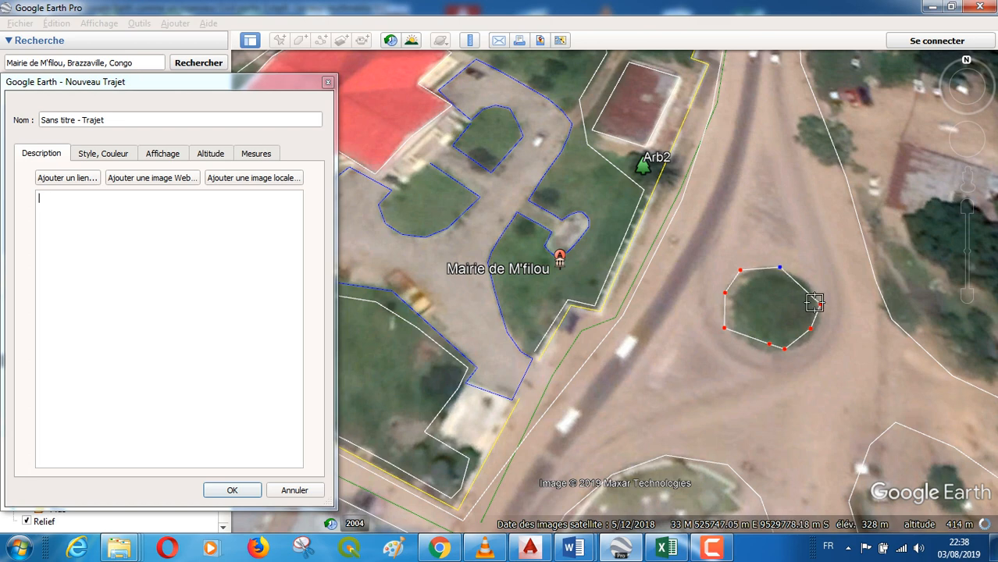
pyautogui.moveTo(820, 303)
pyautogui.mouseDown()
pyautogui.moveTo(805, 285)
pyautogui.moveTo(814, 292)
pyautogui.mouseUp()
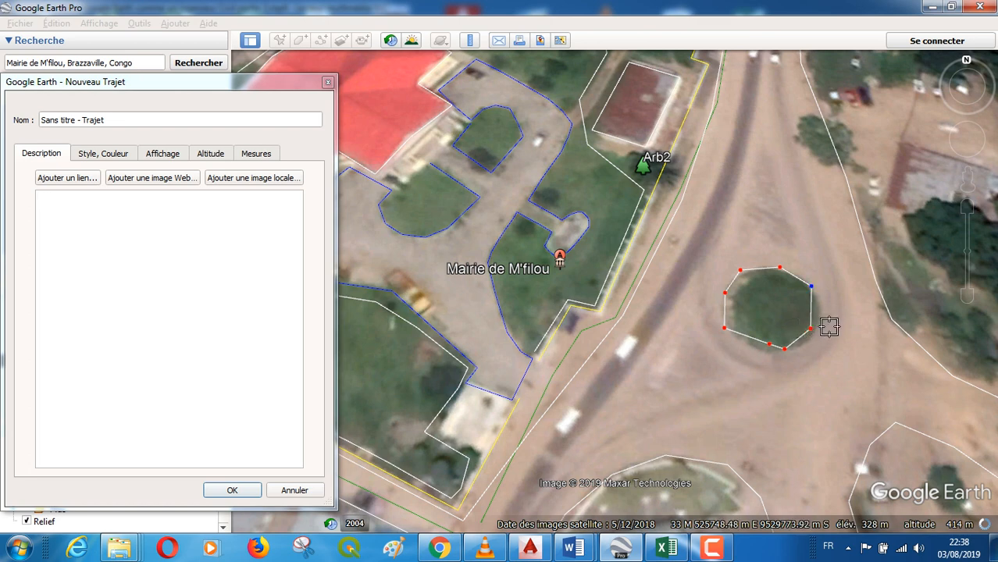
# Add closely spaced points along the island's southeastern edge and reposition the vertices on its eastern side.
pyautogui.moveTo(810, 327)
pyautogui.mouseDown()
pyautogui.moveTo(820, 320)
pyautogui.moveTo(816, 343)
pyautogui.moveTo(795, 350)
pyautogui.mouseUp()
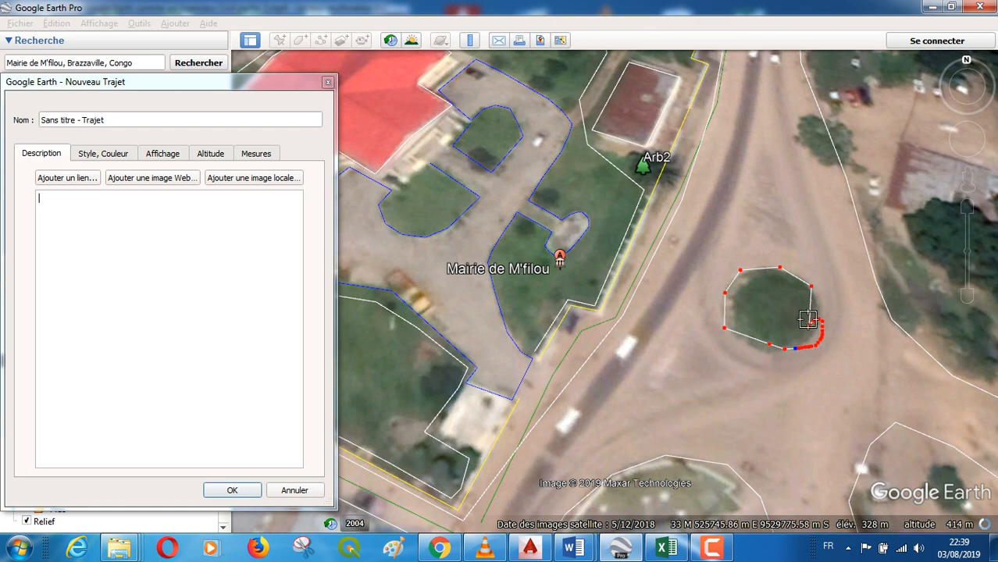
pyautogui.moveTo(811, 312); pyautogui.dragTo(820, 302)
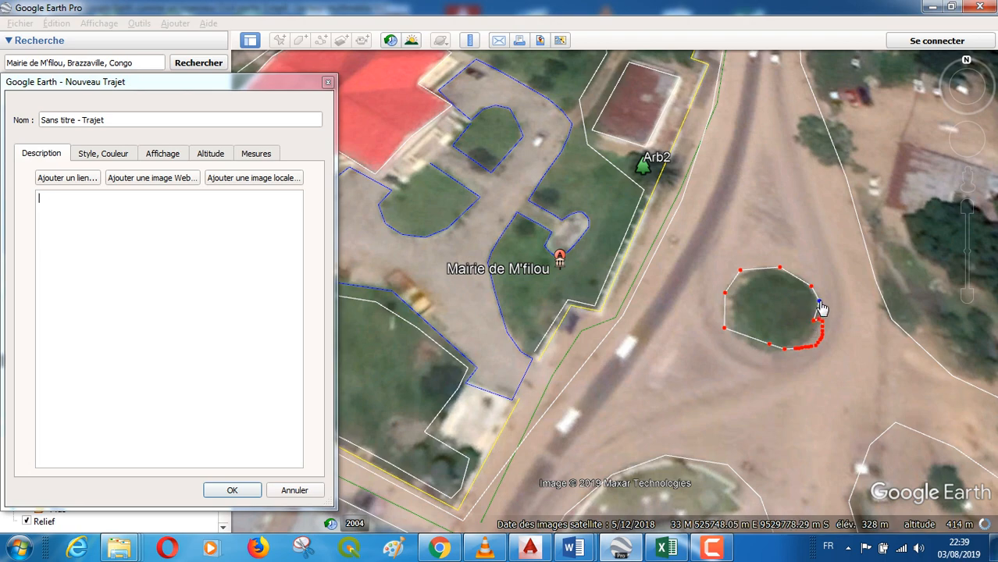
pyautogui.scroll(2, 819, 329)
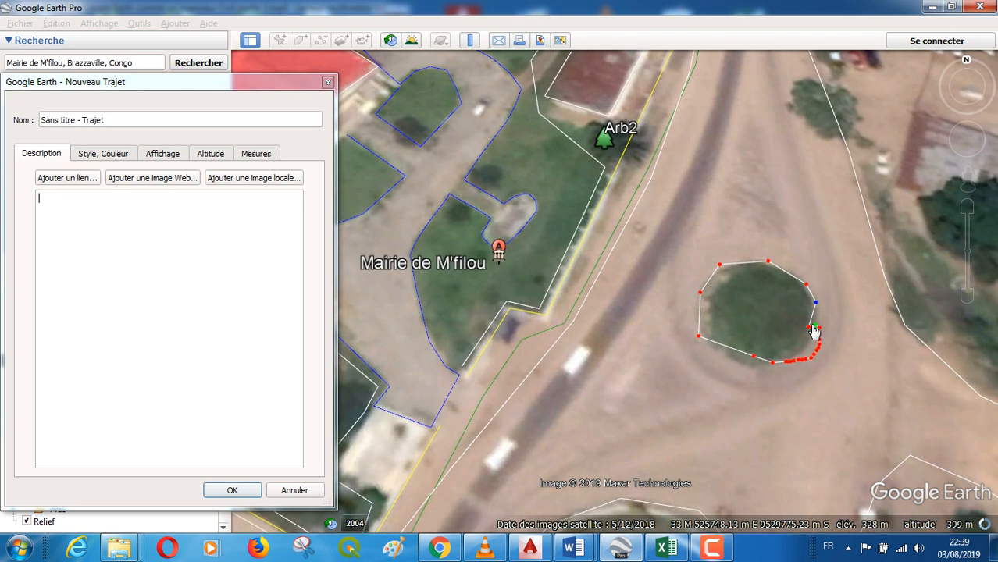
pyautogui.moveTo(812, 333); pyautogui.dragTo(817, 320)
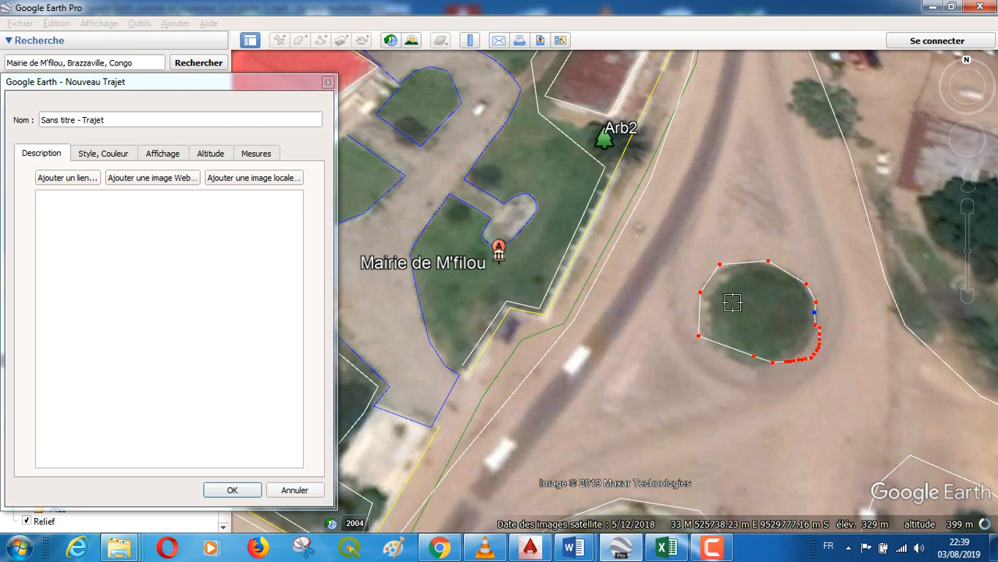
# Redistribute the path vertices along the island's northern and northeastern edge so they follow its curve.
pyautogui.moveTo(768, 262); pyautogui.dragTo(736, 261)
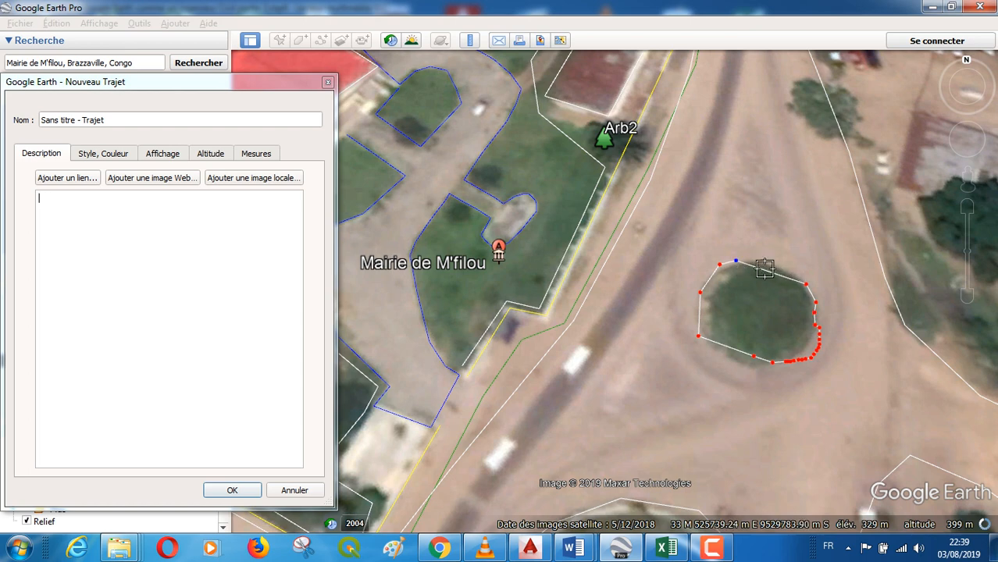
pyautogui.moveTo(807, 285); pyautogui.dragTo(760, 260)
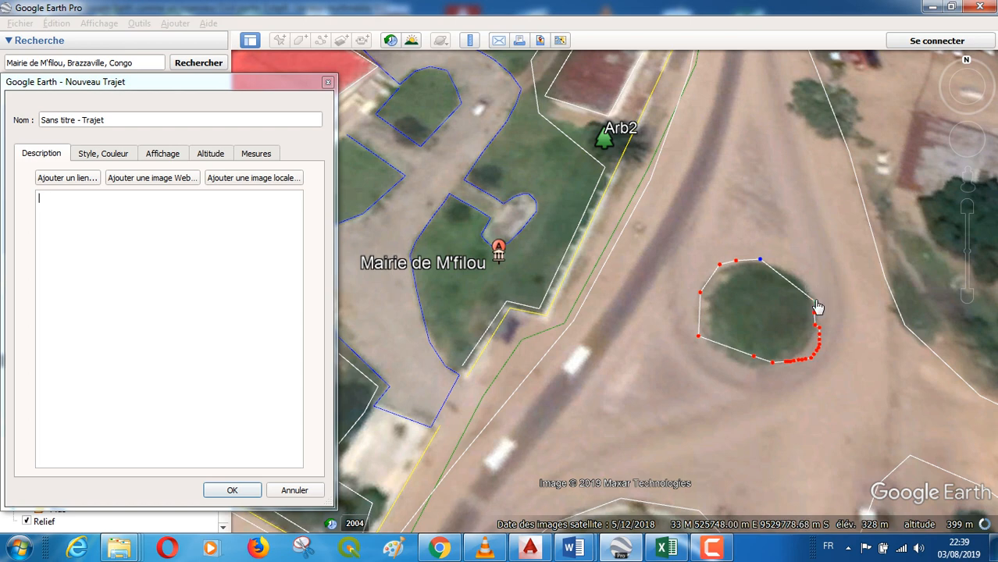
pyautogui.moveTo(815, 306); pyautogui.dragTo(790, 279)
pyautogui.moveTo(815, 314); pyautogui.dragTo(805, 284)
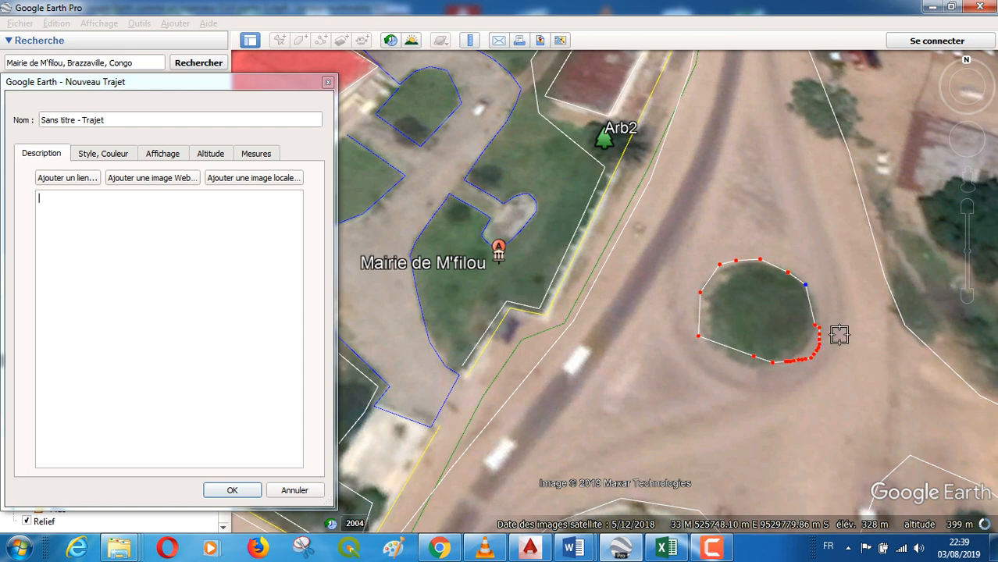
pyautogui.click(813, 326)
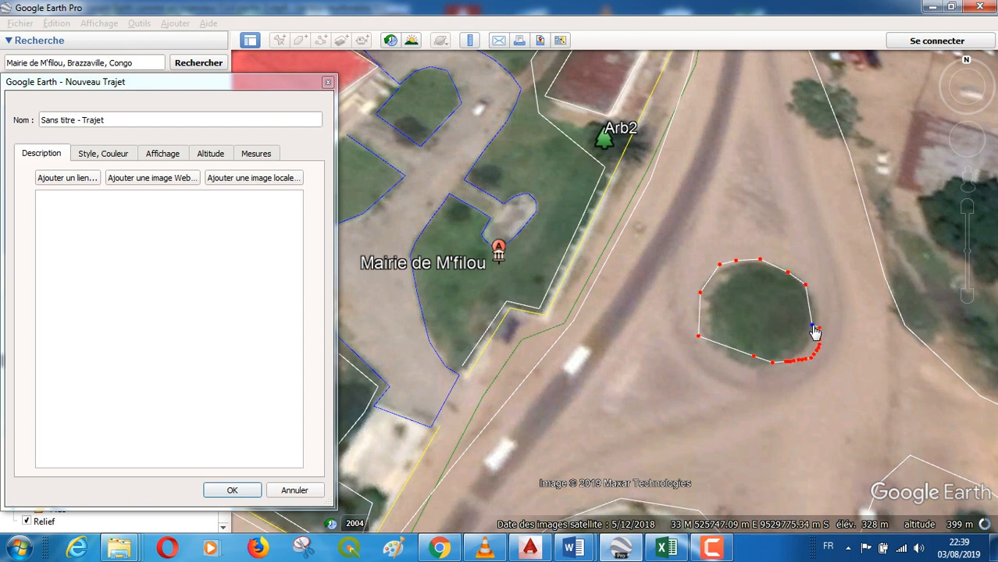
pyautogui.moveTo(813, 328); pyautogui.dragTo(817, 310)
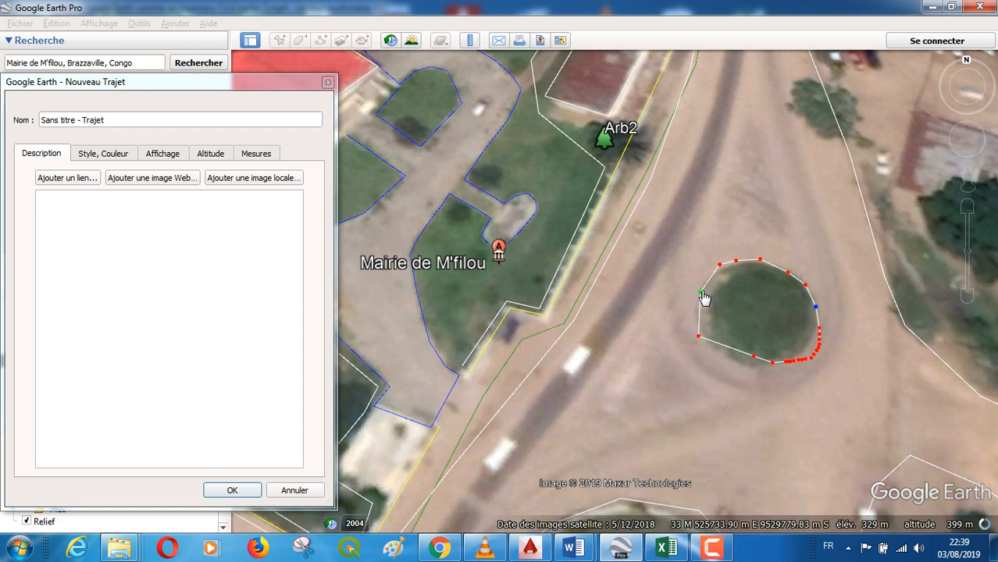
# Reshape the western side of the roundabout path by spacing its vertices along the island's curved edge.
pyautogui.moveTo(701, 295); pyautogui.dragTo(702, 278)
pyautogui.moveTo(697, 341); pyautogui.dragTo(699, 306)
pyautogui.click(698, 333)
pyautogui.moveTo(700, 339)
pyautogui.mouseDown()
pyautogui.moveTo(735, 382)
pyautogui.moveTo(748, 353)
pyautogui.moveTo(707, 313)
pyautogui.moveTo(696, 322)
pyautogui.mouseUp()
pyautogui.moveTo(735, 383); pyautogui.dragTo(701, 340)
pyautogui.rightClick(700, 336)
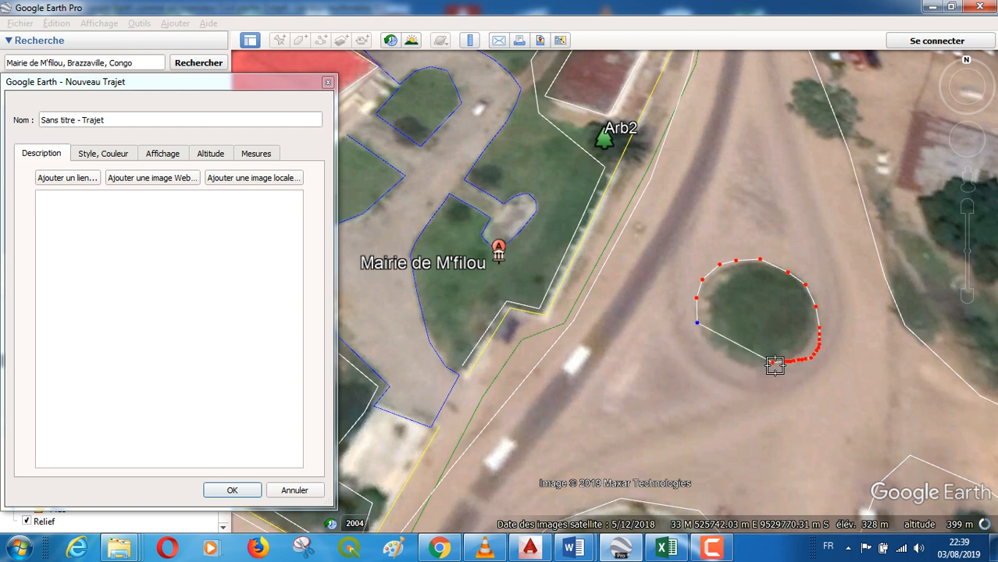
# Round off the southwestern and southern side of the path by placing vertices along the island's edge.
pyautogui.moveTo(774, 364); pyautogui.dragTo(703, 344)
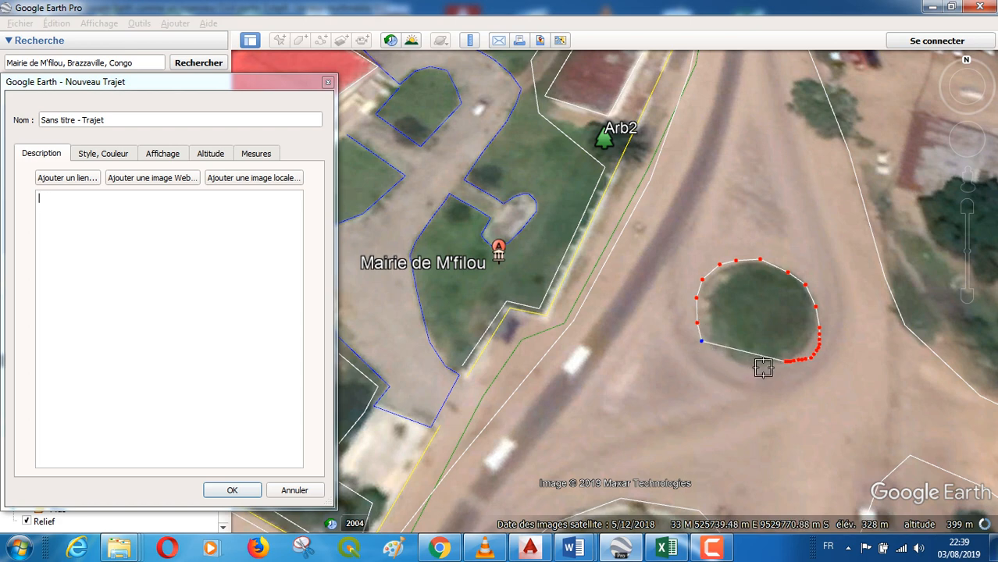
pyautogui.click(707, 362)
pyautogui.moveTo(707, 365); pyautogui.dragTo(715, 353)
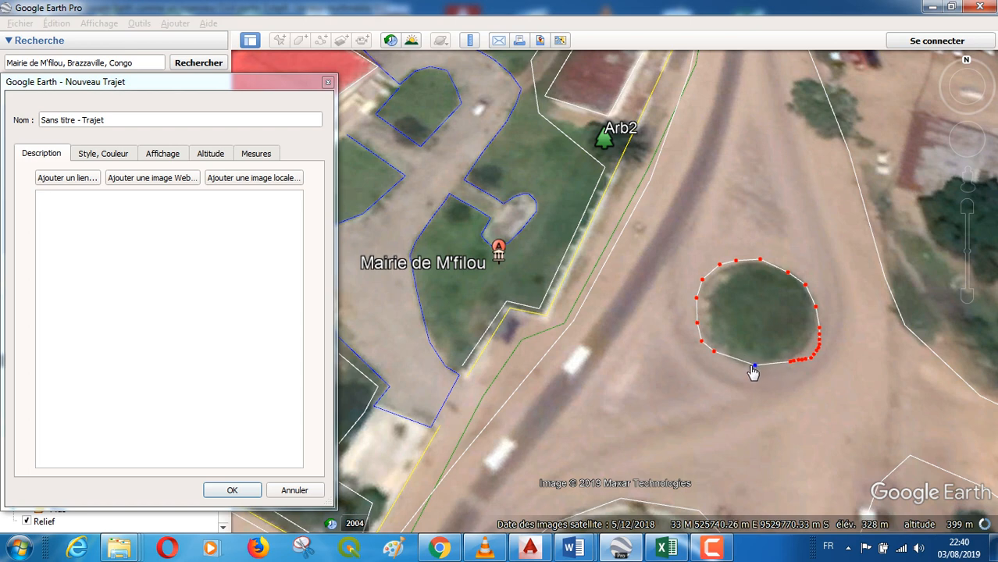
pyautogui.click(728, 364)
pyautogui.moveTo(791, 362); pyautogui.dragTo(746, 373)
pyautogui.click(763, 374)
pyautogui.click(782, 371)
pyautogui.click(795, 368)
pyautogui.click(809, 365)
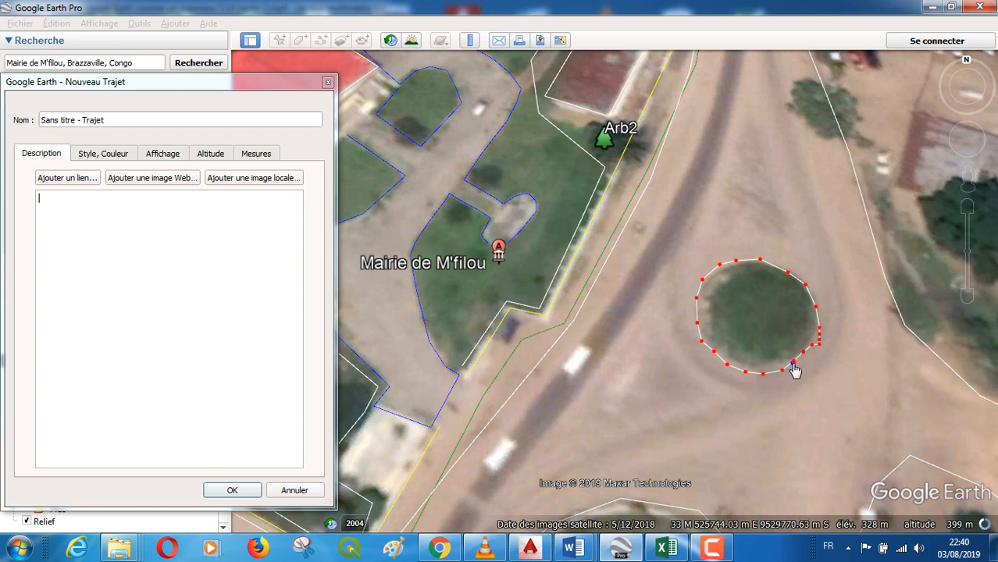
# Smooth the southeastern and eastern side of the path by adjusting its closely spaced vertices to the island's curve.
pyautogui.moveTo(793, 364); pyautogui.dragTo(798, 365)
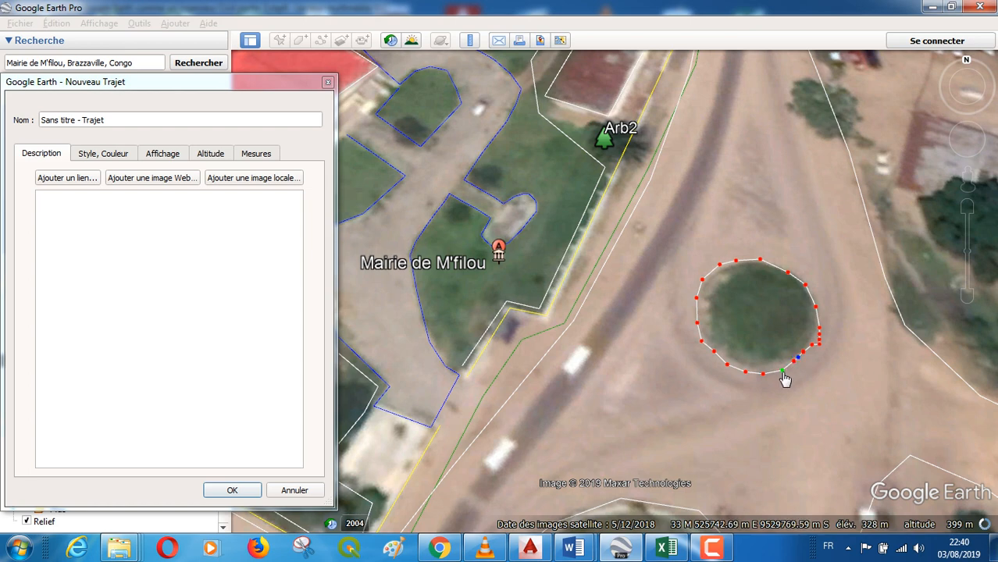
pyautogui.moveTo(783, 372)
pyautogui.mouseDown()
pyautogui.moveTo(774, 372)
pyautogui.moveTo(789, 367)
pyautogui.mouseUp()
pyautogui.moveTo(820, 330); pyautogui.dragTo(817, 320)
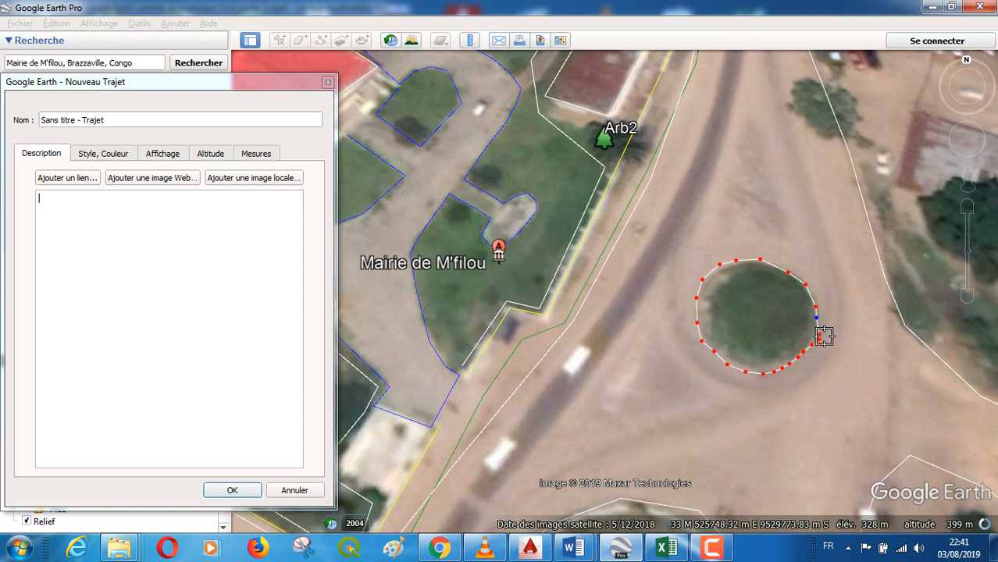
pyautogui.moveTo(819, 335); pyautogui.dragTo(817, 341)
pyautogui.moveTo(818, 341); pyautogui.dragTo(817, 333)
pyautogui.click(818, 339)
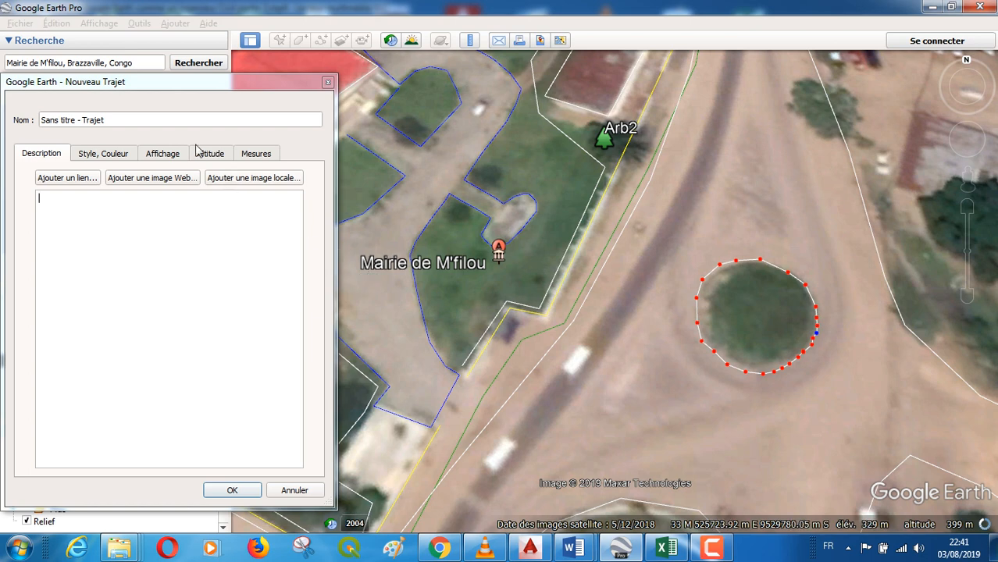
# Name the path "Rond point" and save it.
pyautogui.moveTo(110, 122); pyautogui.dragTo(36, 123)
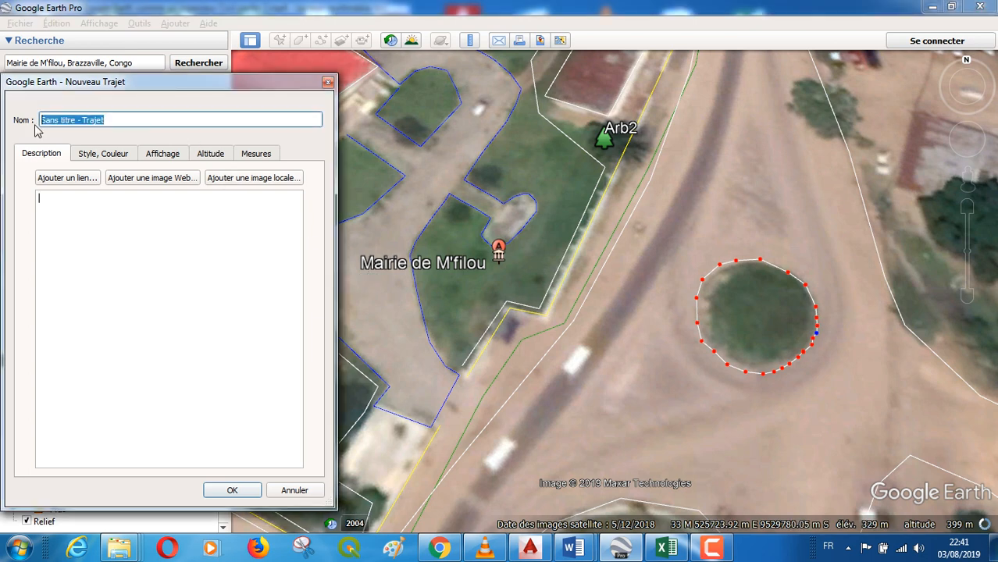
pyautogui.write('Rond point')
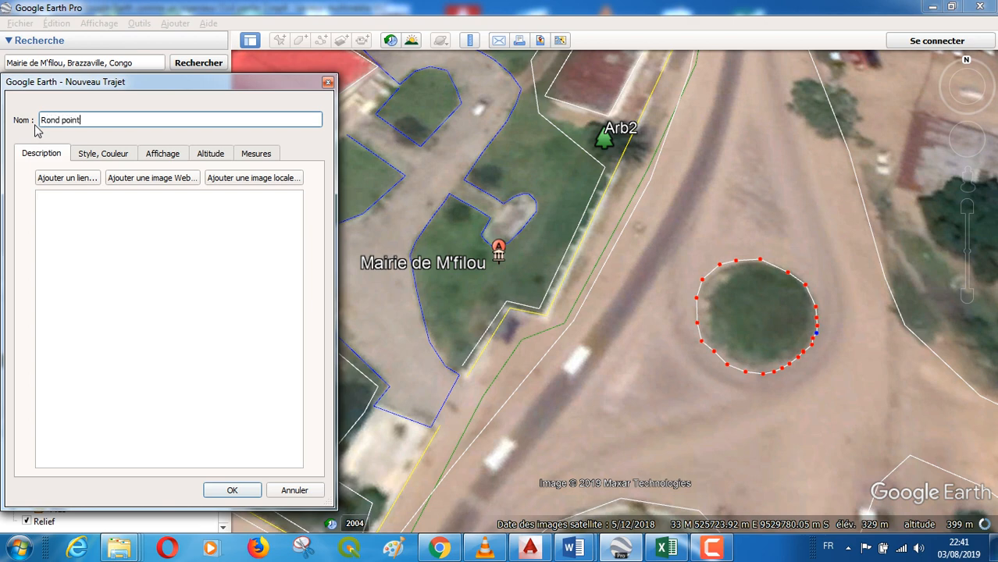
pyautogui.click(281, 384)
pyautogui.click(232, 490)
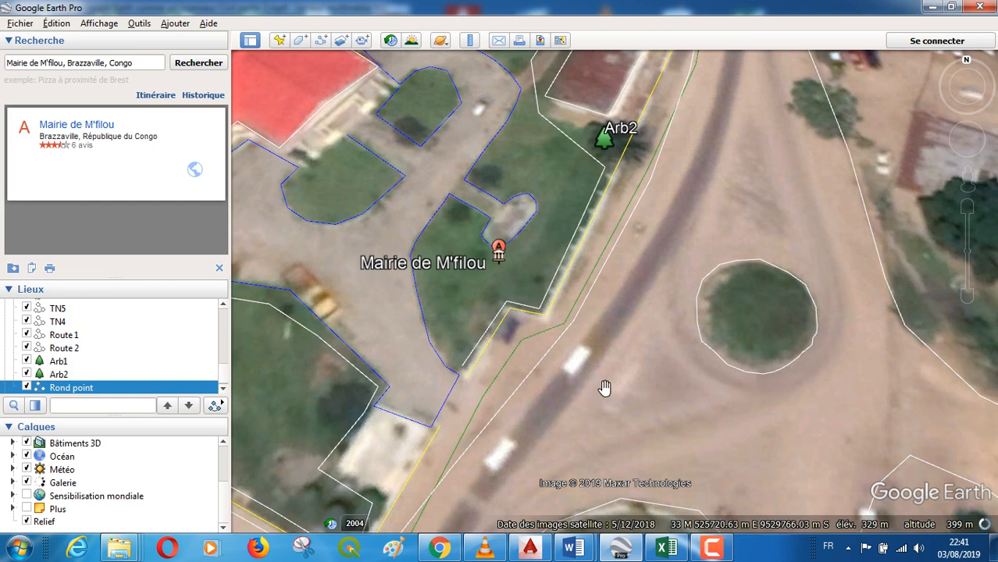
# Reopen the Rond point path's properties, nudge its eastern, southwestern and southern vertices onto the island's edge, and save it.
pyautogui.rightClick(88, 395)
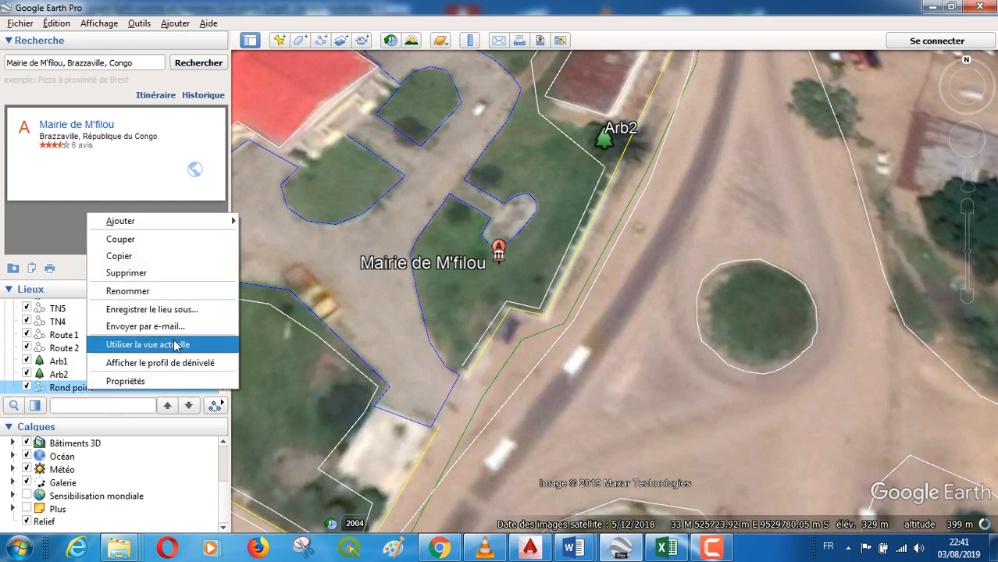
pyautogui.click(160, 382)
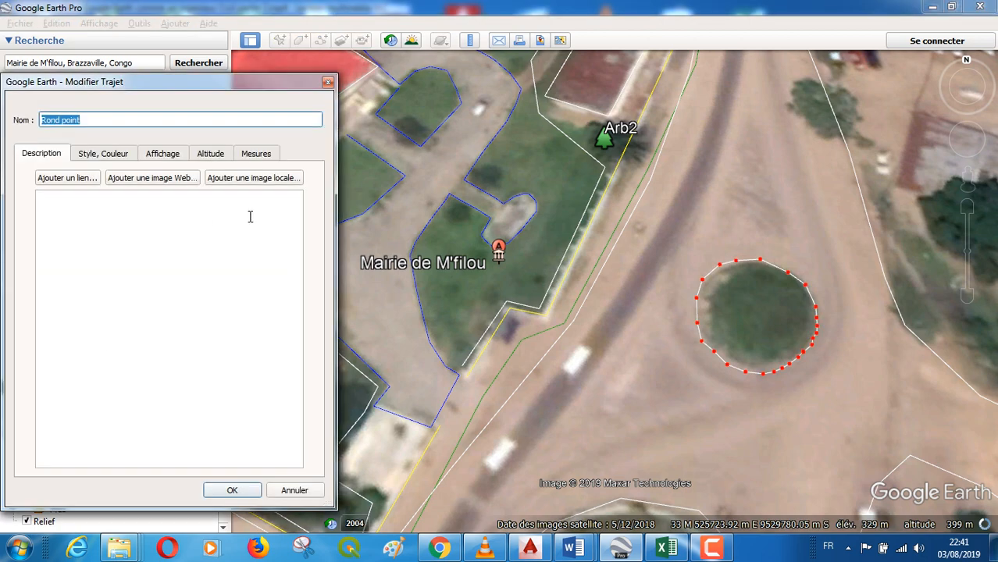
pyautogui.scroll(1, 819, 344)
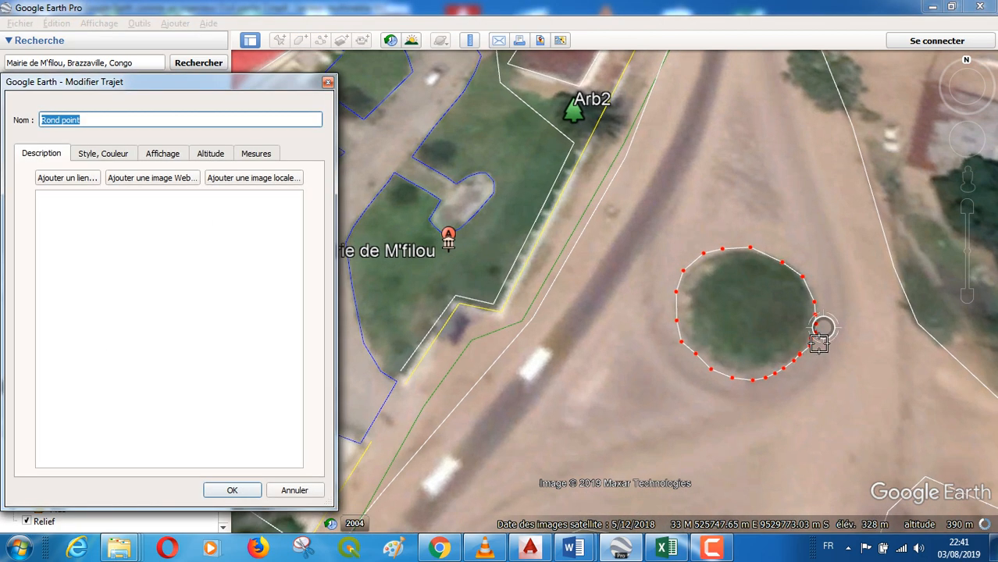
pyautogui.scroll(2, 819, 344)
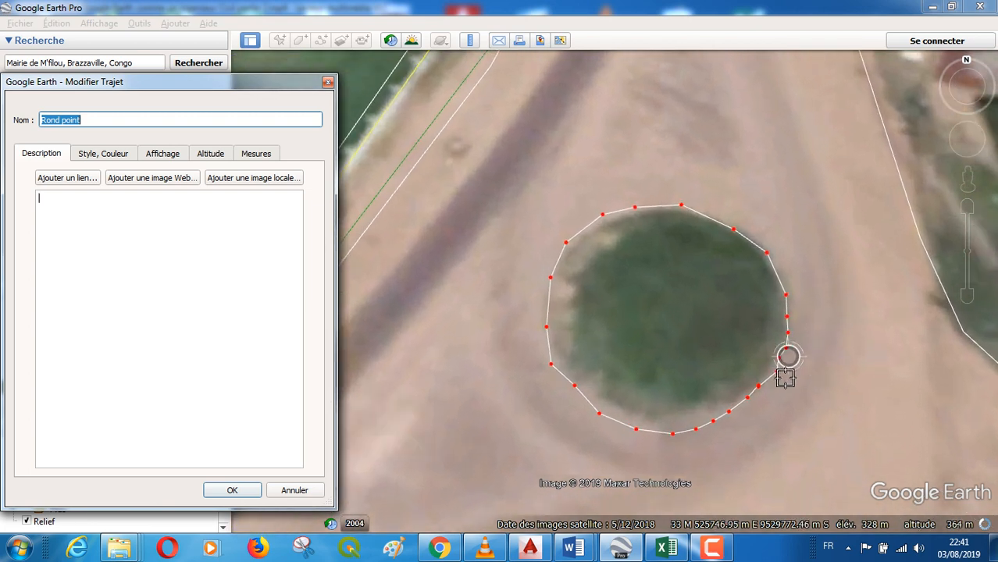
pyautogui.moveTo(774, 376); pyautogui.dragTo(782, 347)
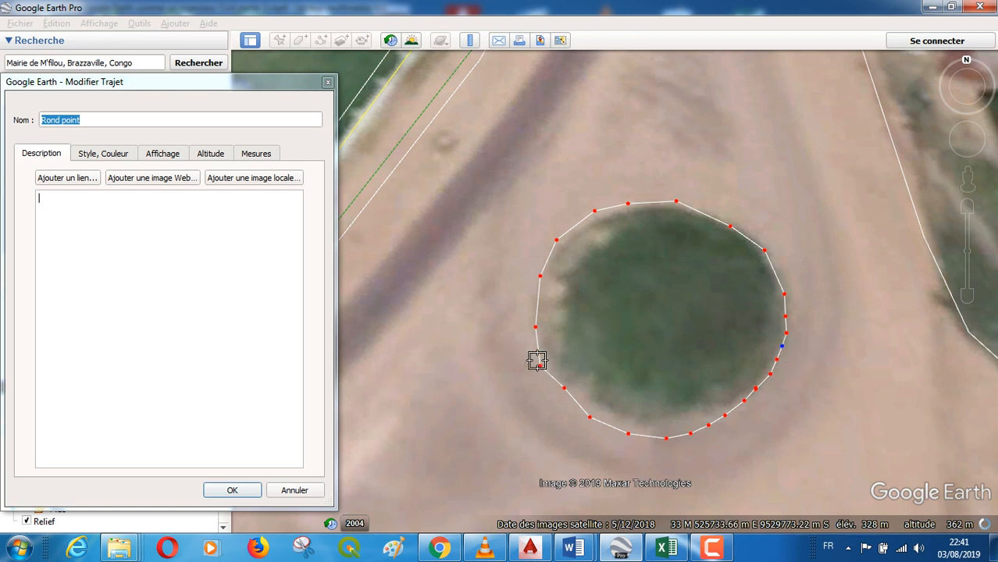
pyautogui.moveTo(539, 363); pyautogui.dragTo(545, 363)
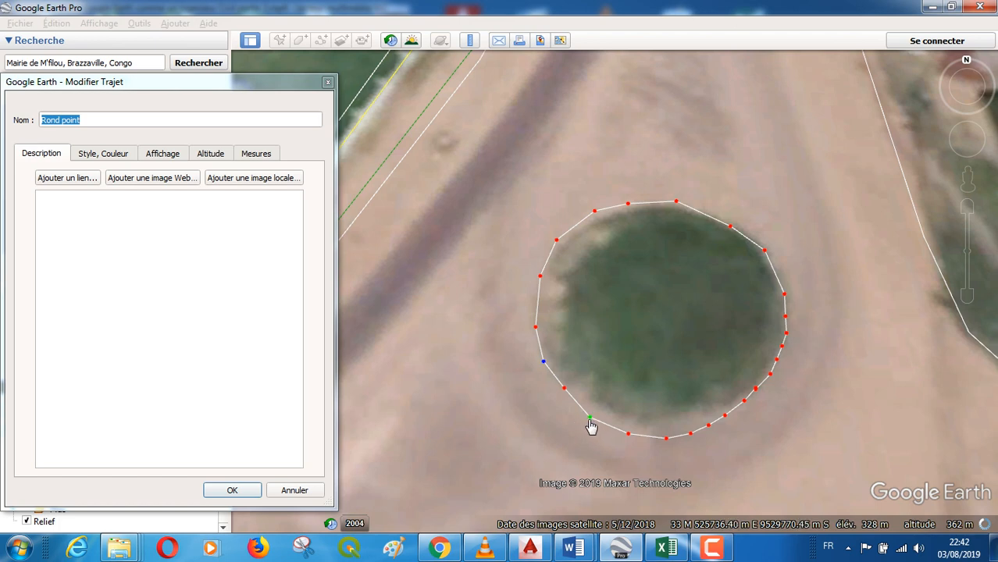
pyautogui.moveTo(590, 419)
pyautogui.mouseDown()
pyautogui.moveTo(593, 412)
pyautogui.moveTo(595, 423)
pyautogui.mouseUp()
pyautogui.moveTo(668, 438); pyautogui.dragTo(668, 437)
pyautogui.click(234, 490)
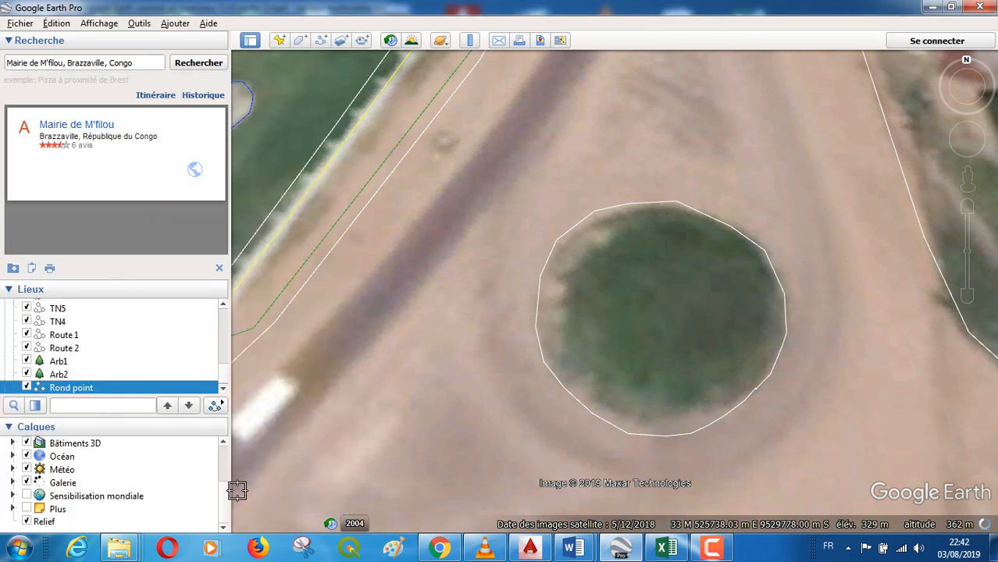
# Examine the traced features around the town hall compound, from the roundabout to the northern end.
pyautogui.scroll(-3, 793, 271)
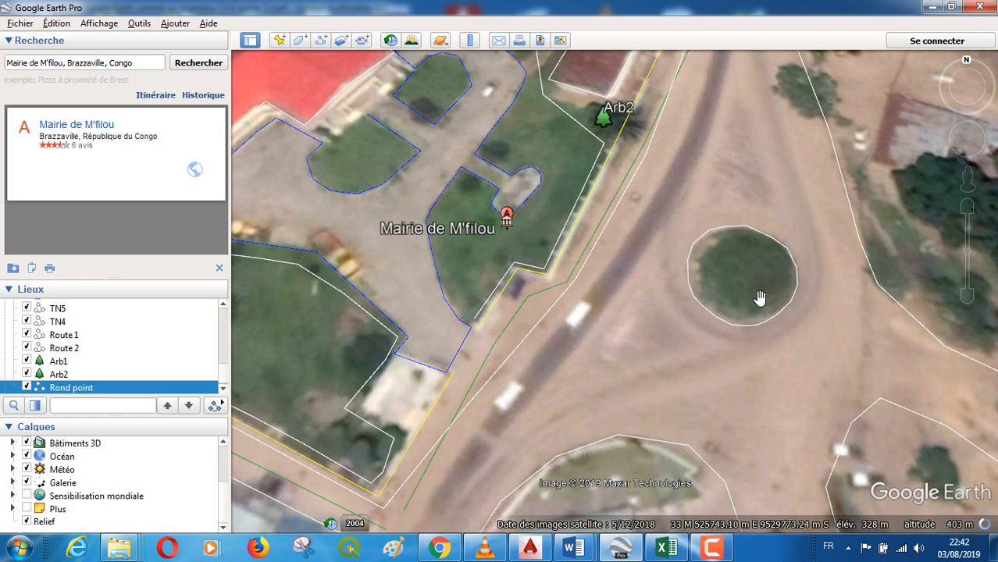
pyautogui.scroll(-4, 692, 306)
pyautogui.scroll(1, 681, 200)
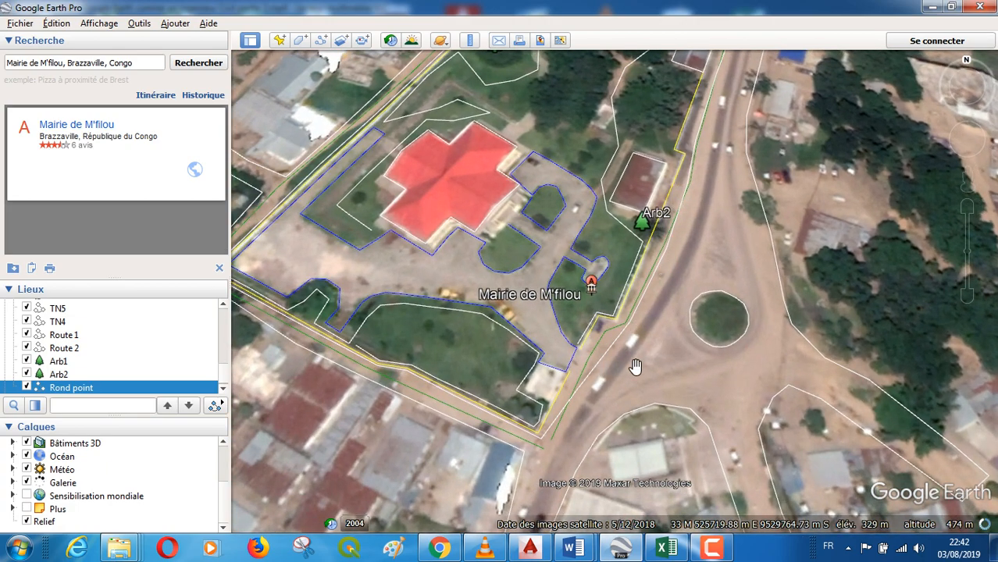
pyautogui.scroll(-3, 636, 387)
pyautogui.scroll(1, 709, 58)
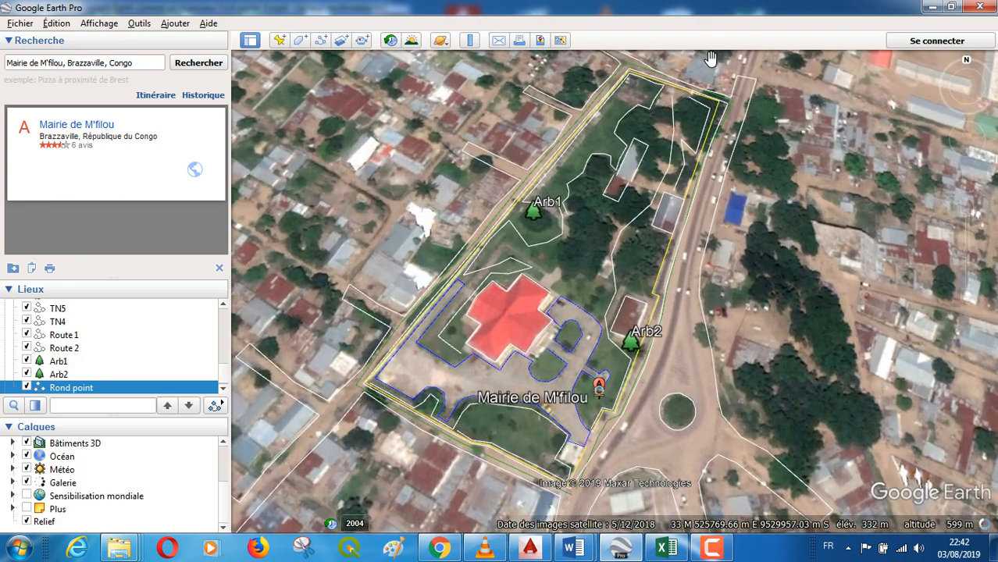
pyautogui.scroll(-1, 680, 297)
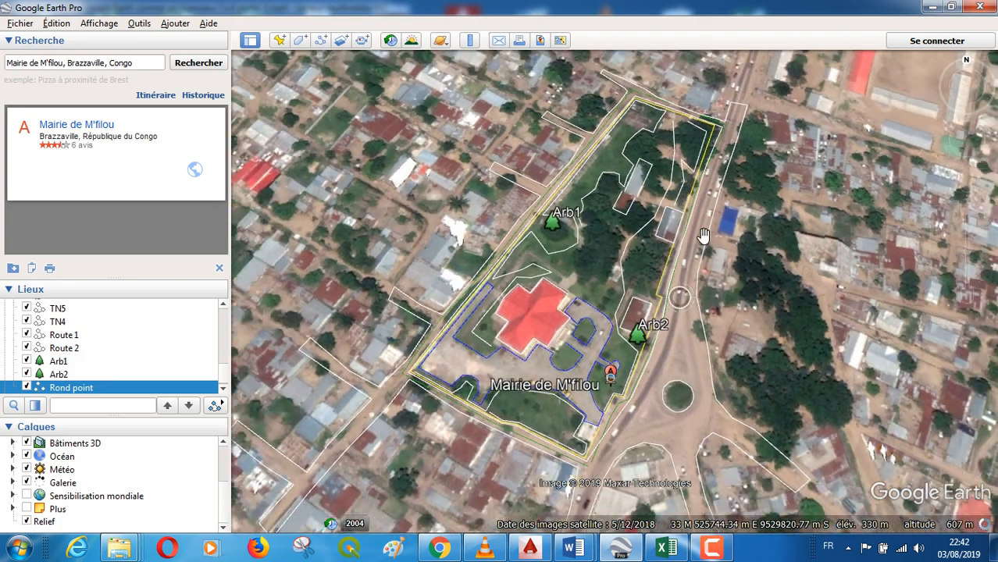
pyautogui.scroll(3, 715, 135)
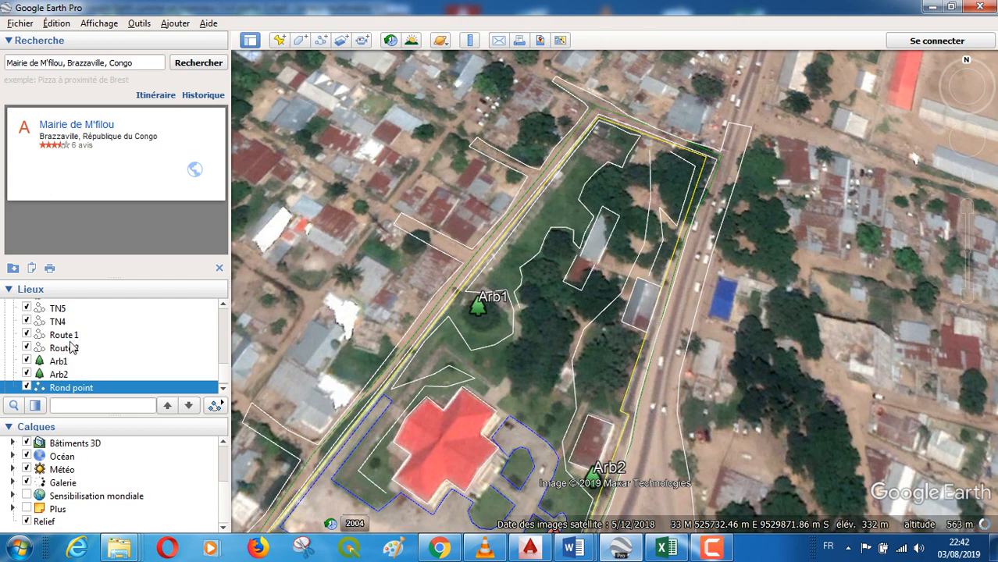
# Open the Route 1 path for editing and adjust its vertices along the street north of the compound.
pyautogui.rightClick(67, 336)
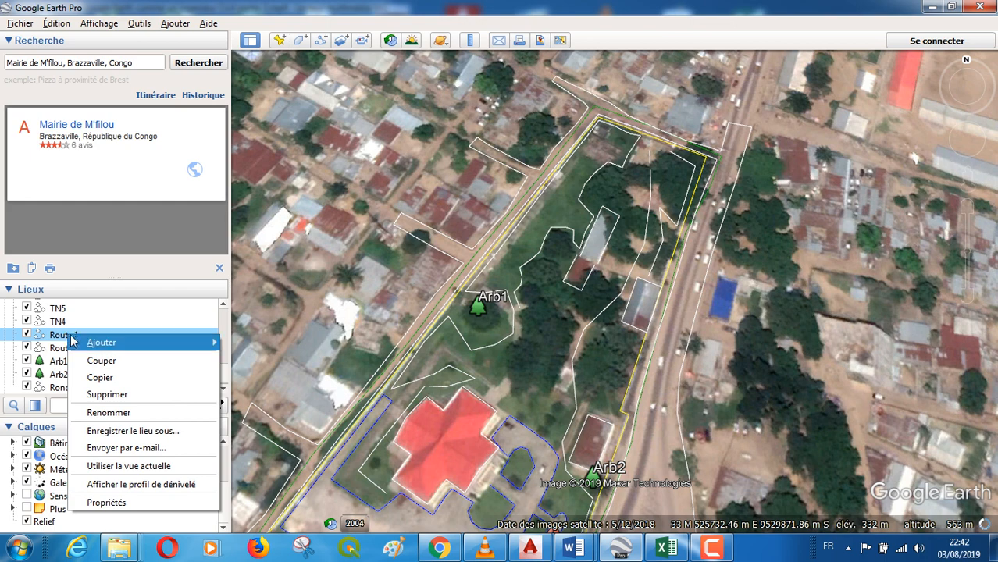
pyautogui.click(134, 503)
pyautogui.scroll(1, 638, 96)
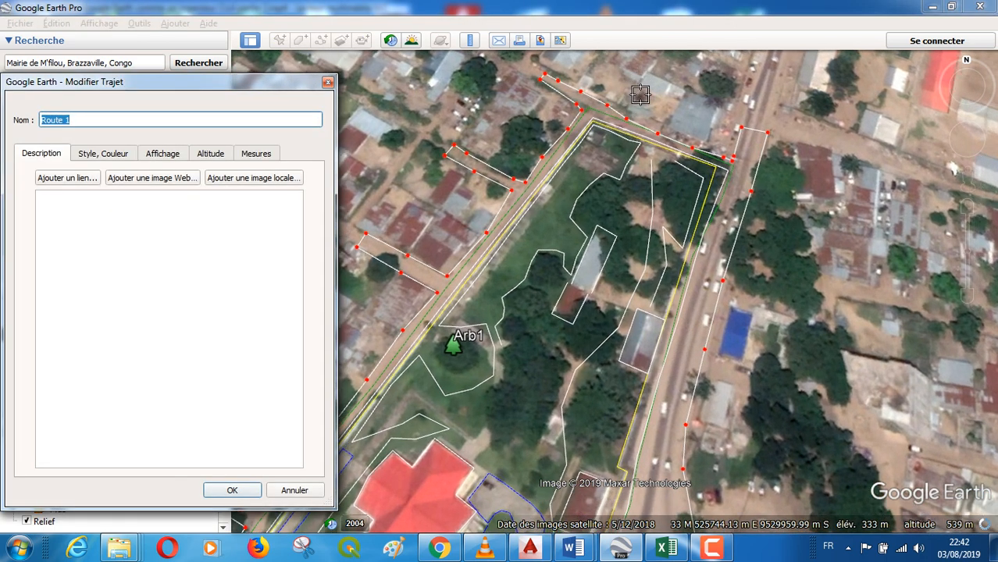
pyautogui.scroll(2, 762, 132)
pyautogui.scroll(1, 583, 102)
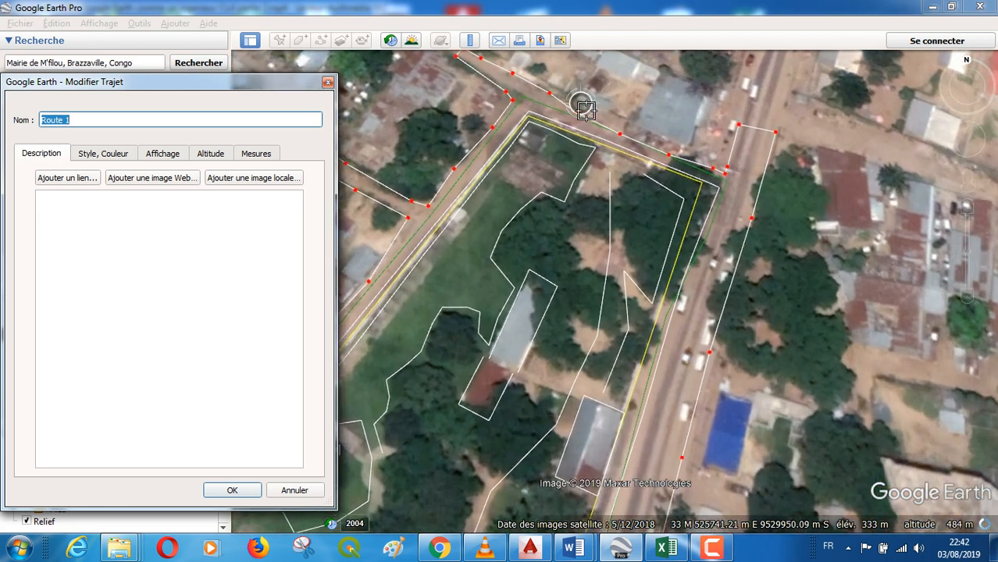
pyautogui.click(676, 159)
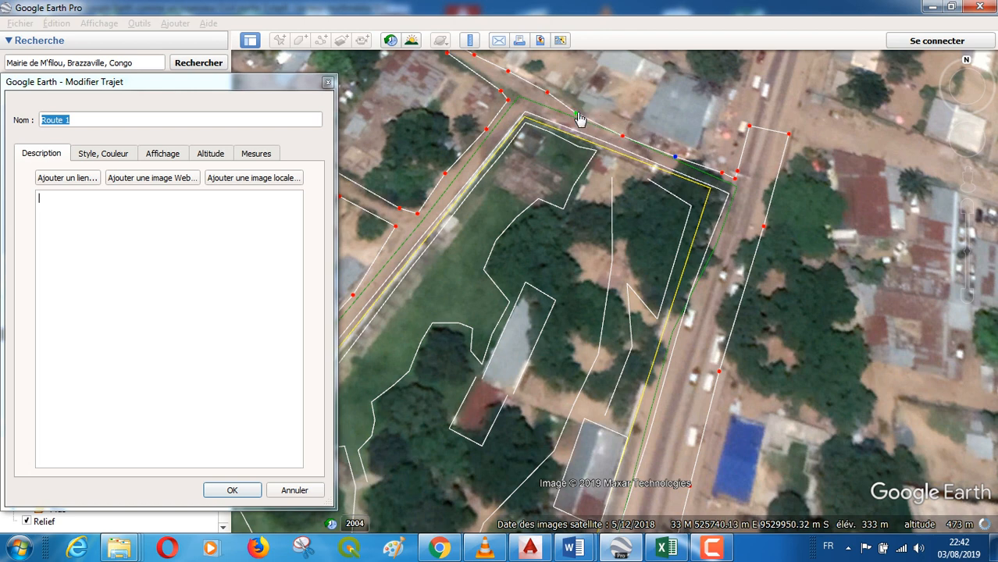
pyautogui.moveTo(579, 116); pyautogui.dragTo(593, 127)
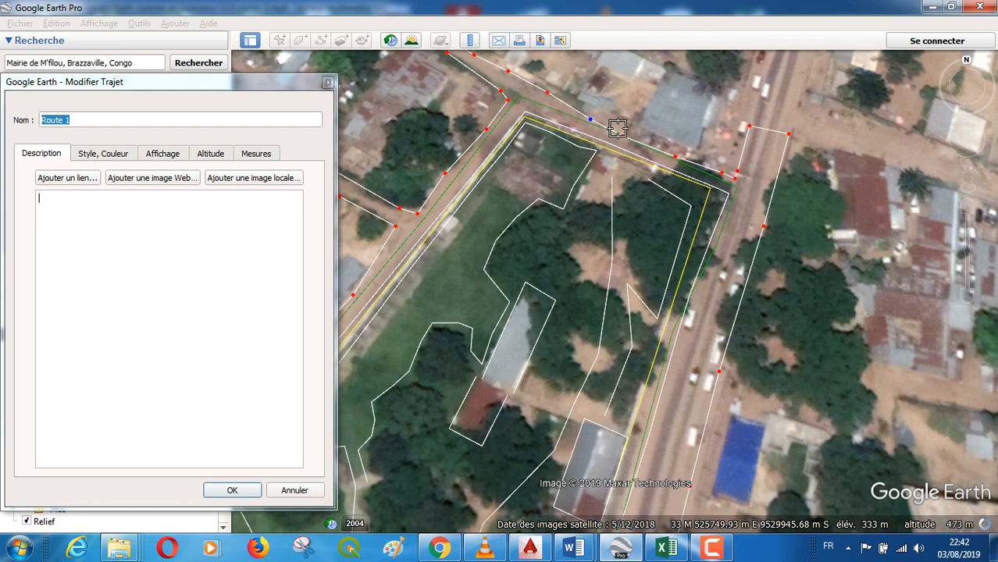
# Adjust the end vertex of Route 1's northernmost side-street branch.
pyautogui.scroll(-2, 703, 183)
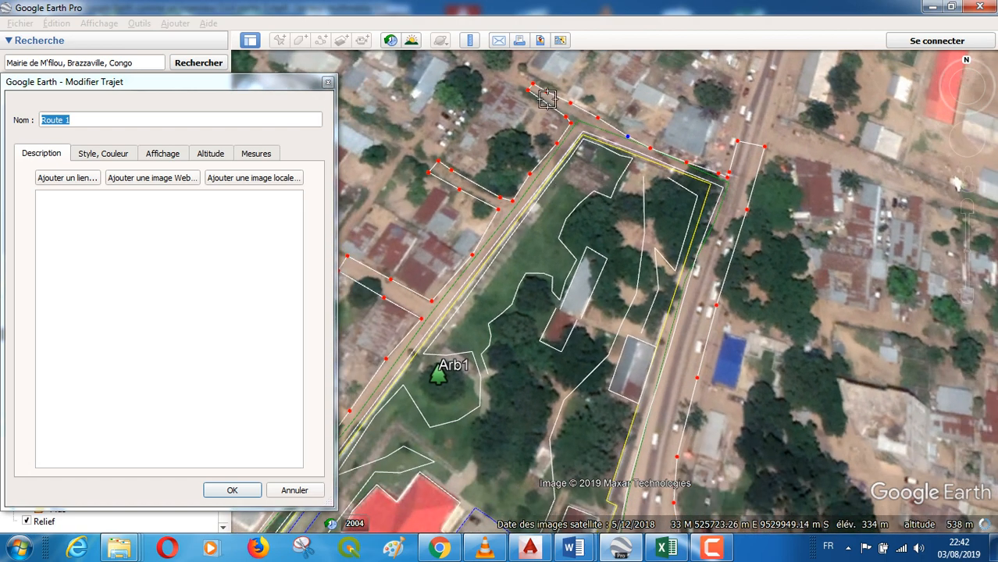
pyautogui.scroll(2, 531, 97)
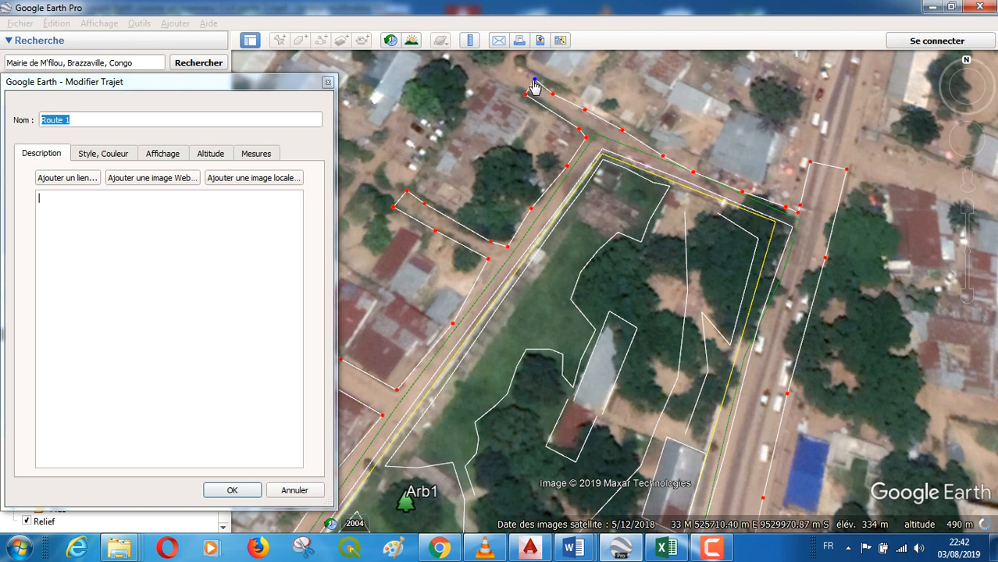
pyautogui.click(533, 82)
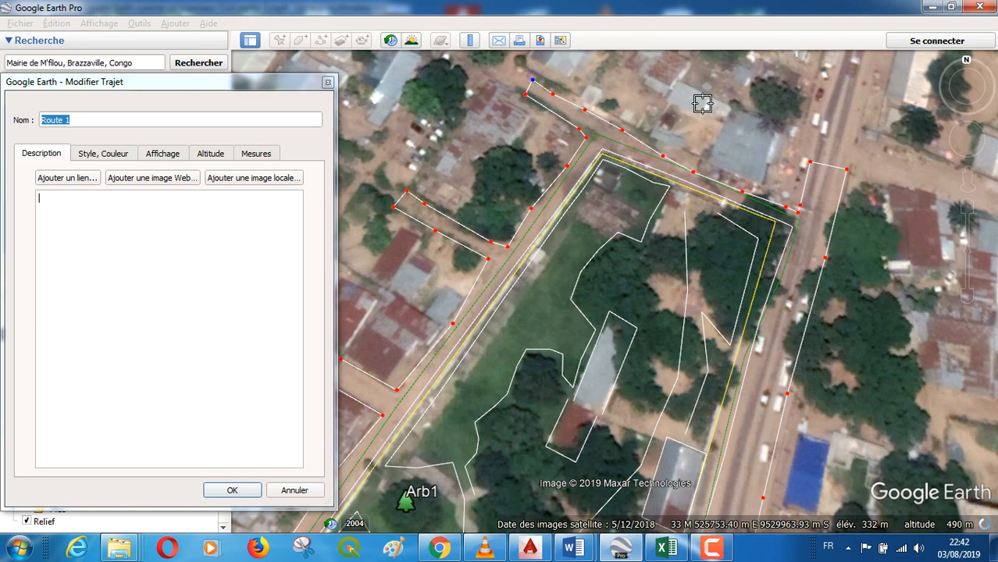
# Adjust Route 1's vertices at the southwestern road end and at the junction with the last side street.
pyautogui.scroll(-3, 728, 115)
pyautogui.scroll(1, 696, 142)
pyautogui.scroll(-2, 765, 141)
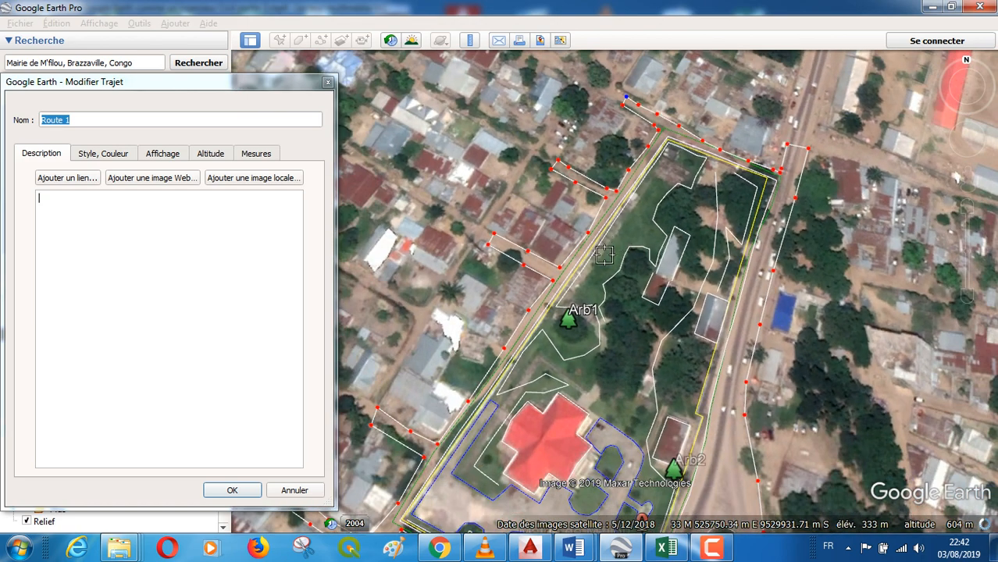
pyautogui.scroll(-2, 630, 258)
pyautogui.scroll(1, 454, 486)
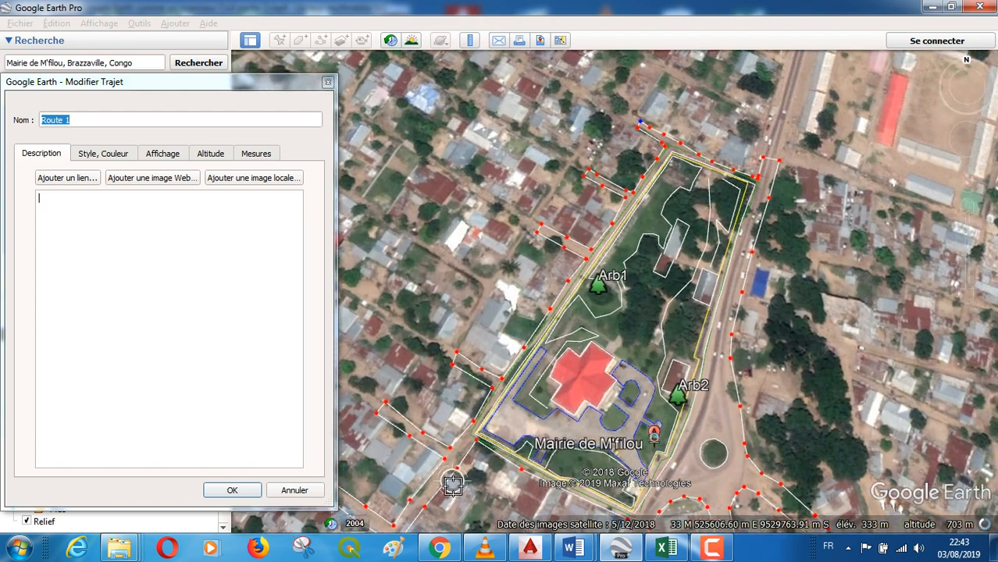
pyautogui.scroll(-2, 420, 444)
pyautogui.scroll(2, 384, 510)
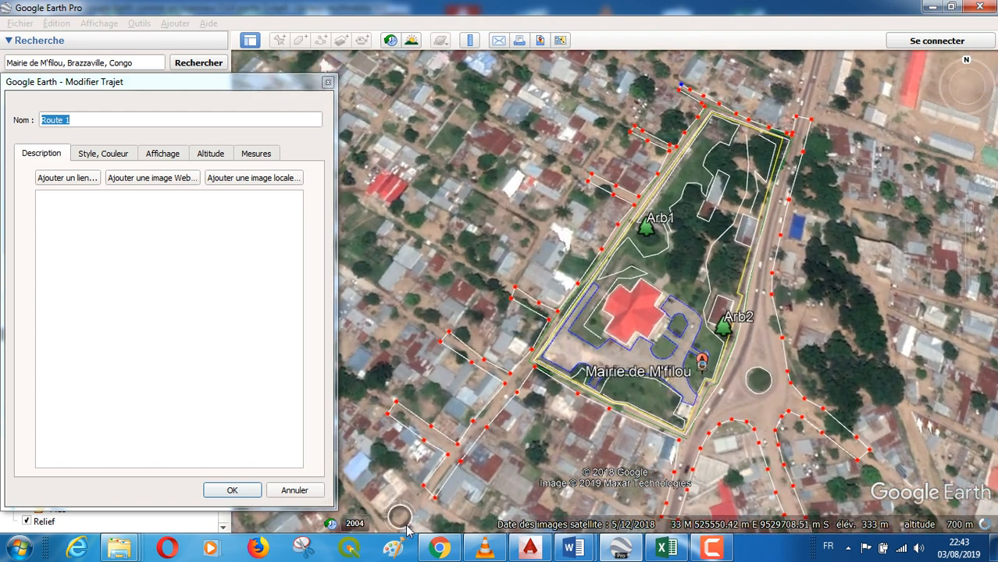
pyautogui.scroll(1, 446, 500)
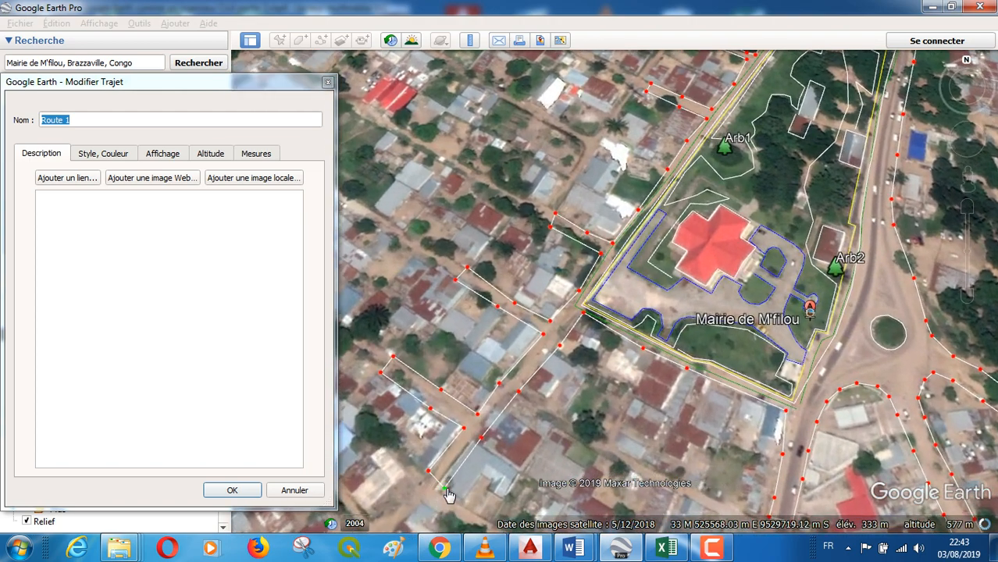
pyautogui.click(442, 486)
pyautogui.click(479, 432)
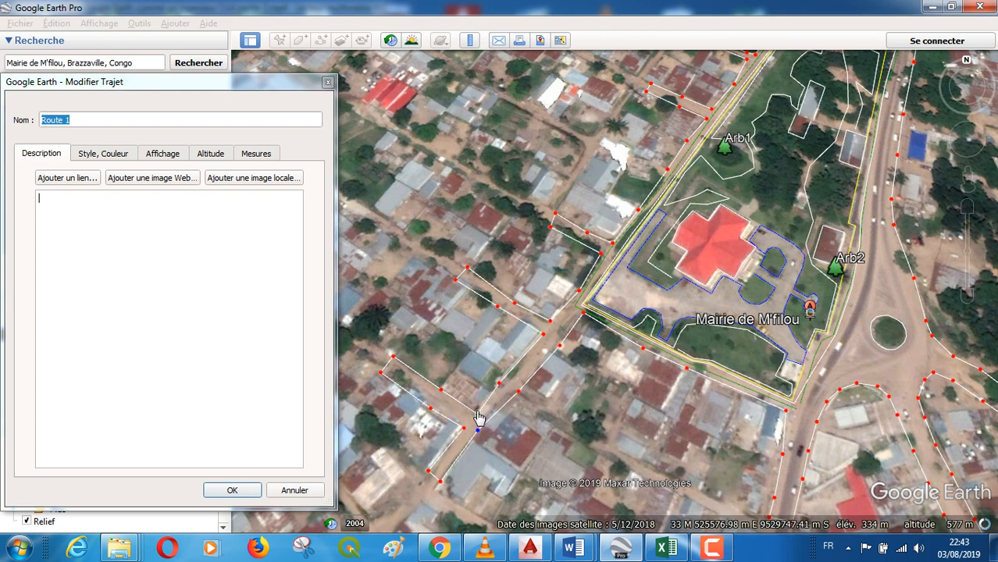
pyautogui.click(477, 412)
pyautogui.moveTo(476, 412); pyautogui.dragTo(476, 419)
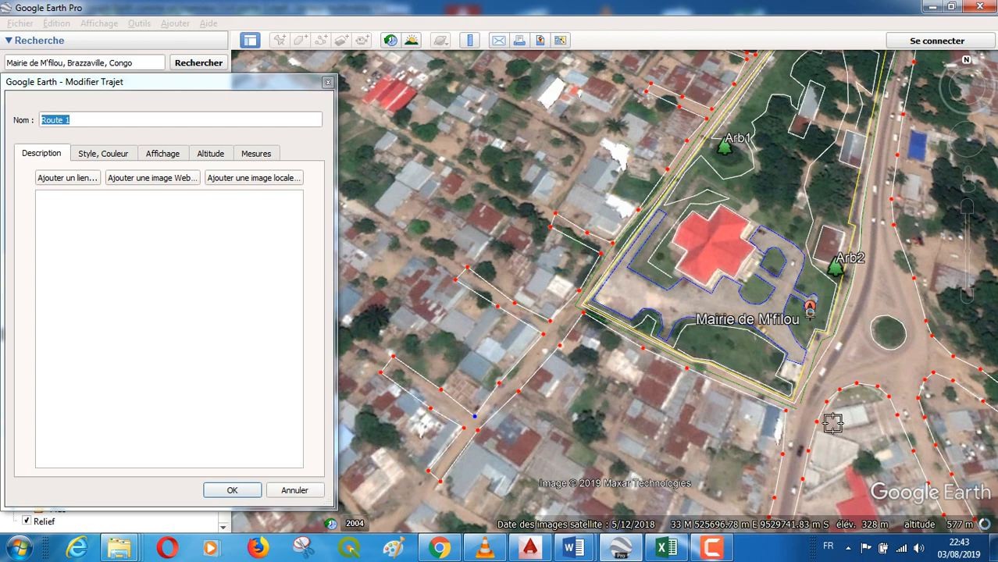
# Check the rest of Route 1's outline around the compound and roundabout, and save the path.
pyautogui.scroll(-2, 473, 244)
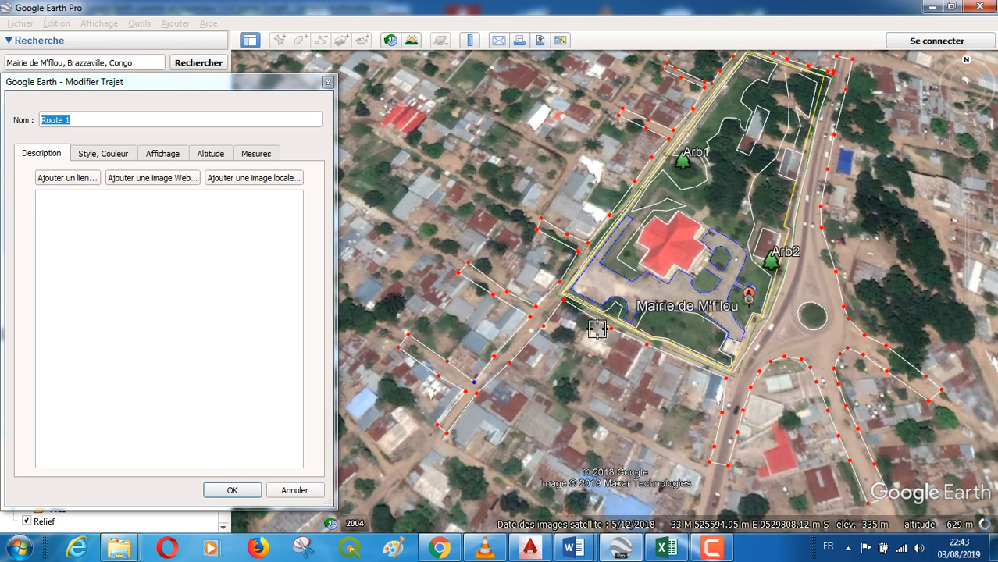
pyautogui.scroll(-1, 565, 306)
pyautogui.scroll(3, 732, 444)
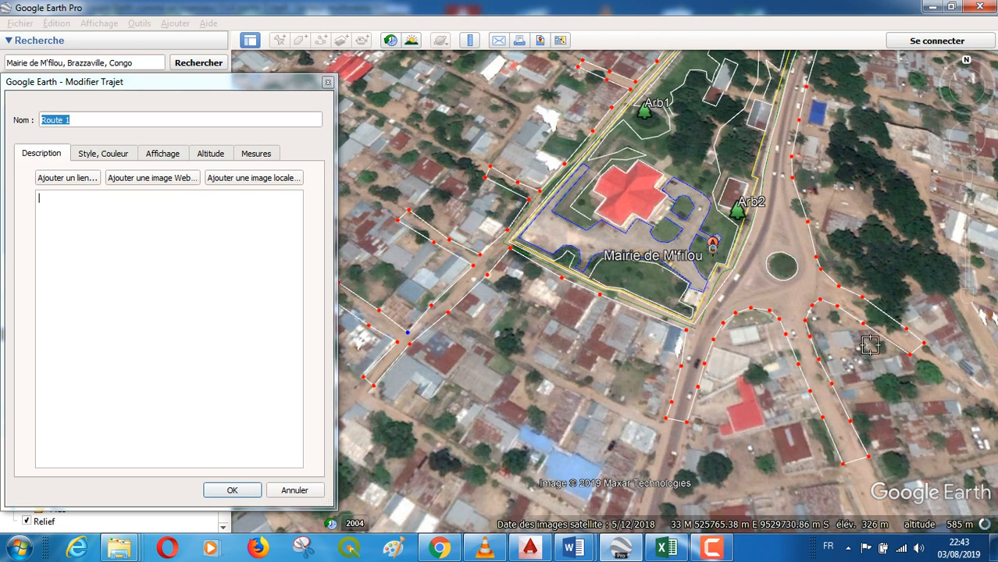
pyautogui.scroll(-1, 788, 398)
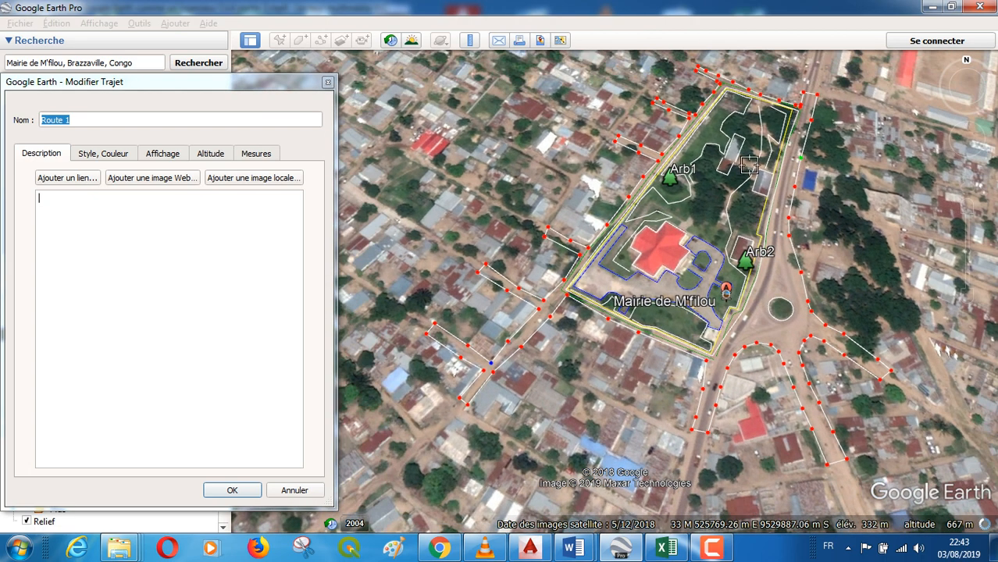
pyautogui.click(232, 490)
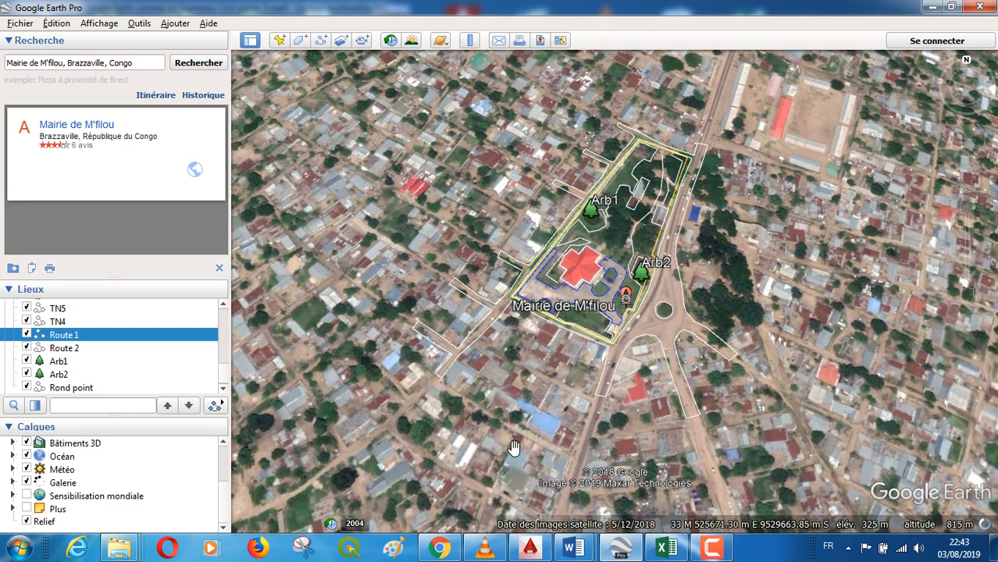
# Check the Formation Google Earth folder in Windows Explorer for exported files and return to Google Earth Pro.
pyautogui.moveTo(120, 551)
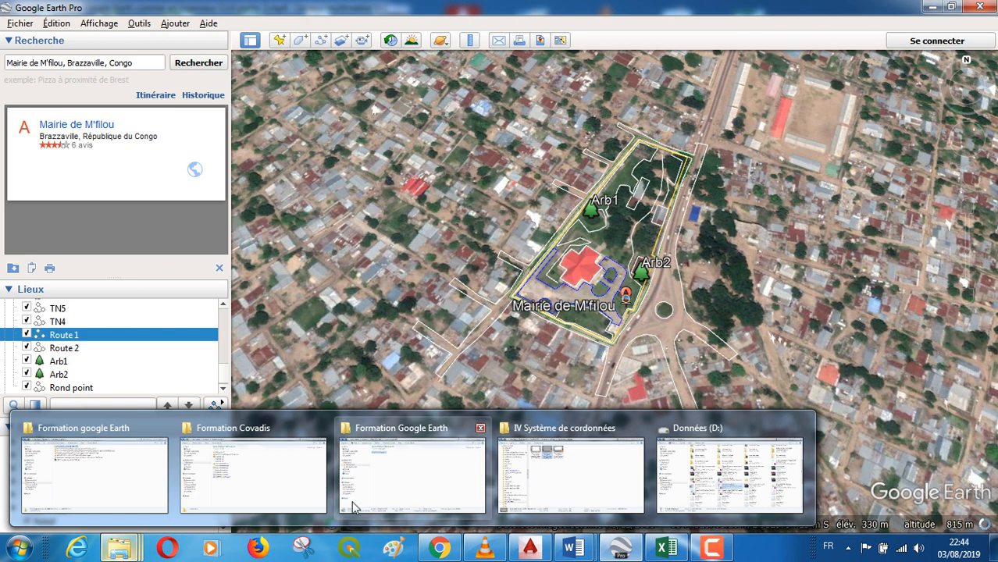
pyautogui.moveTo(377, 498)
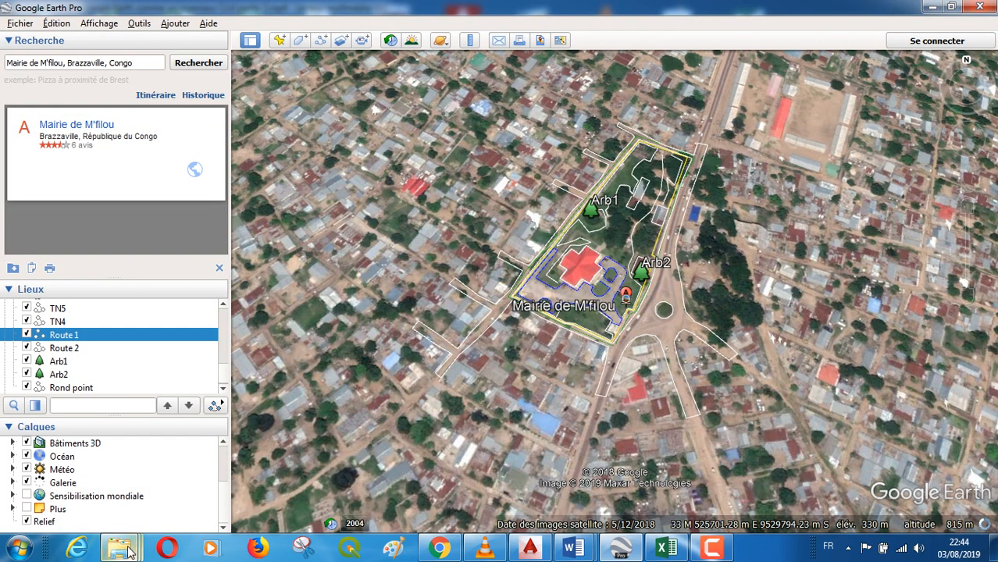
pyautogui.click(421, 486)
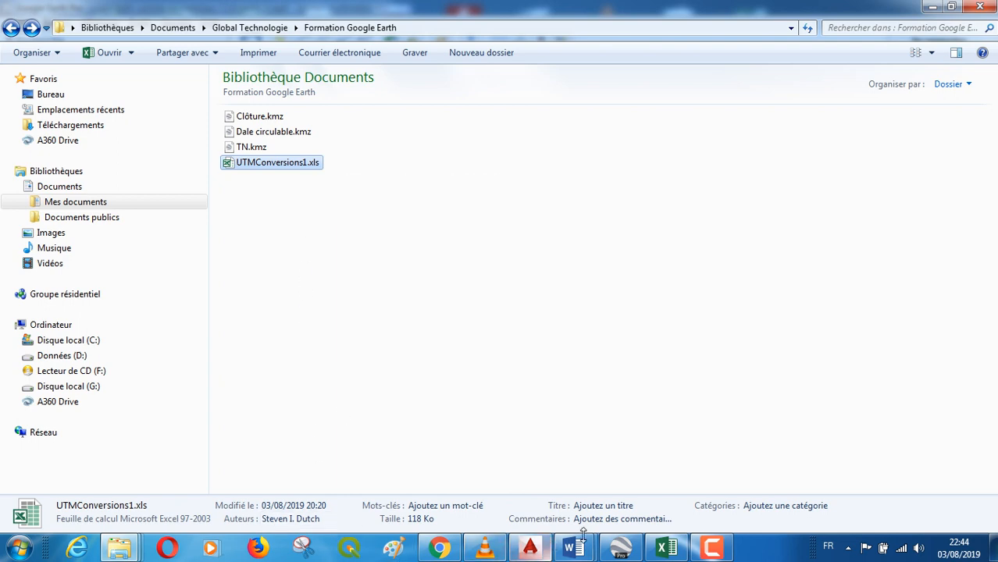
pyautogui.click(619, 549)
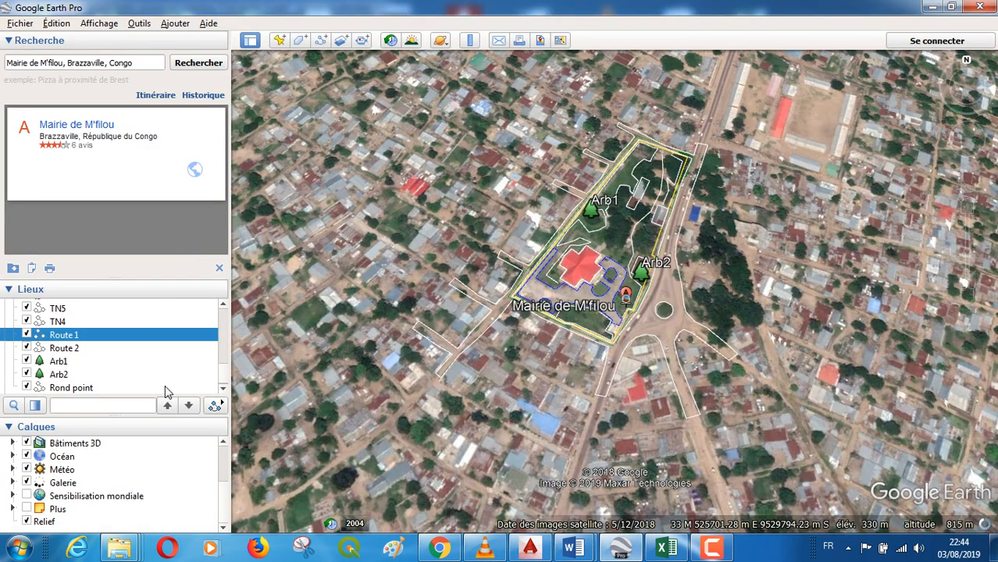
# Hide the RV21 placemark and the Chantier PAD.kmz folder in the places list.
pyautogui.scroll(-3, 174, 386)
pyautogui.scroll(-6, 173, 386)
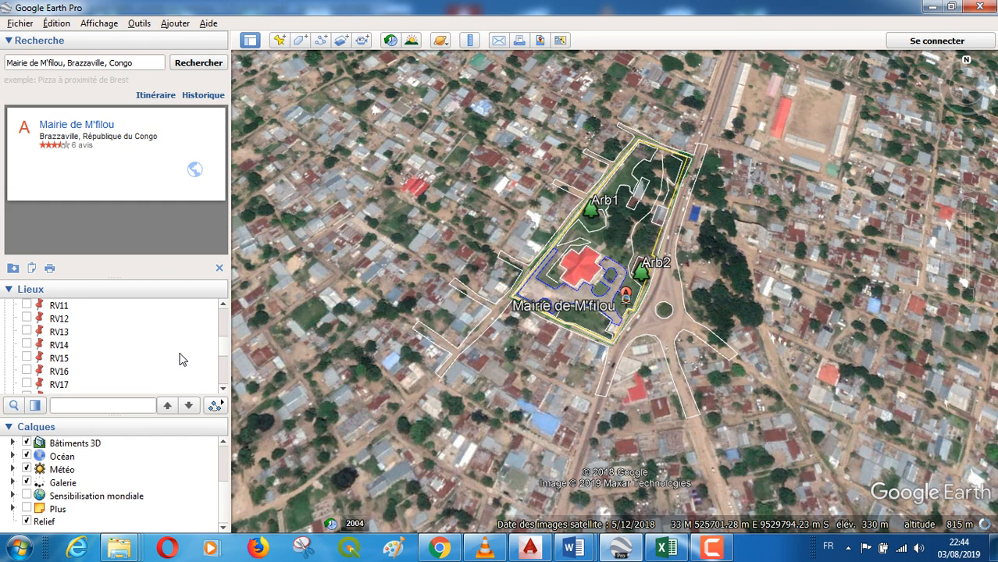
pyautogui.scroll(-3, 179, 359)
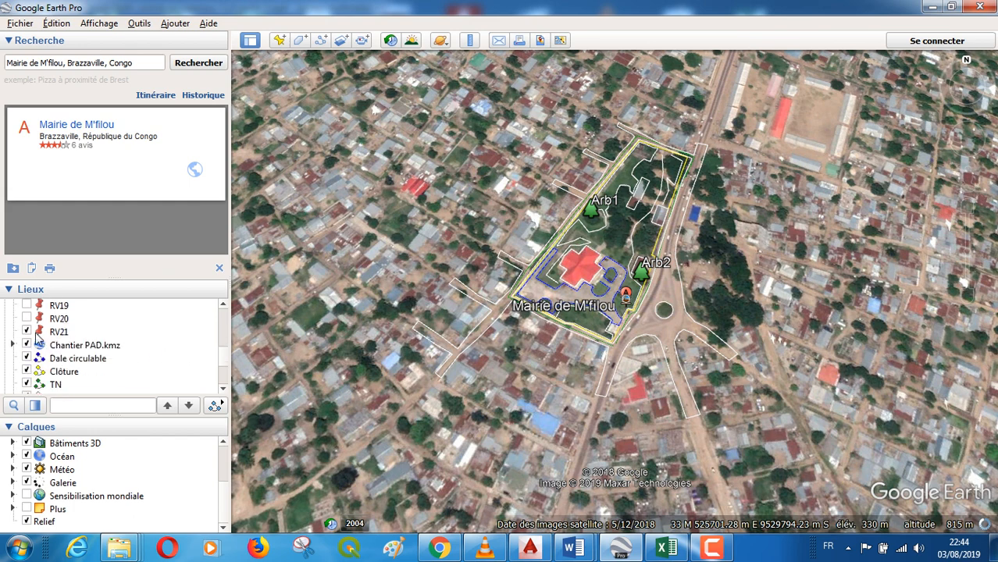
pyautogui.click(28, 332)
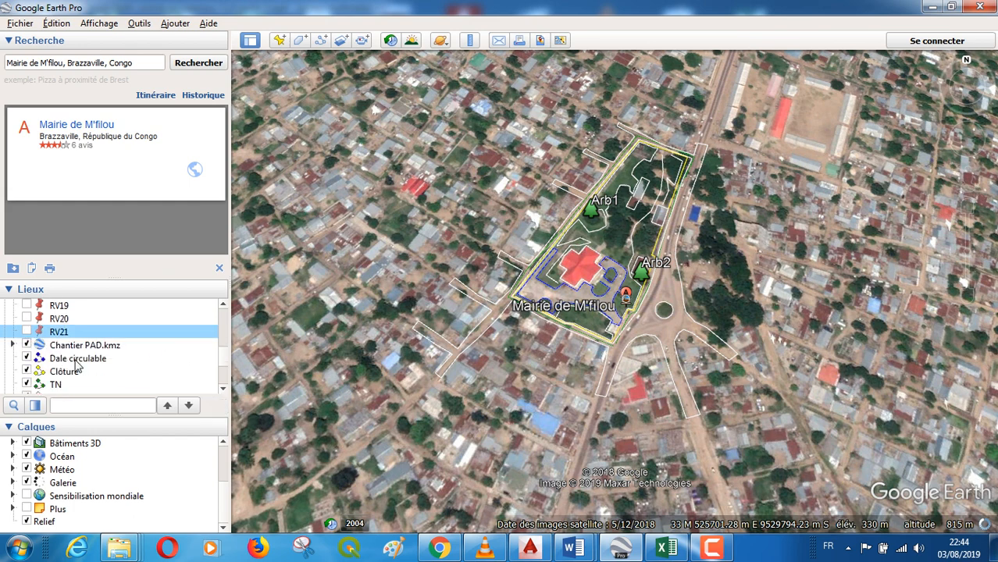
pyautogui.click(25, 349)
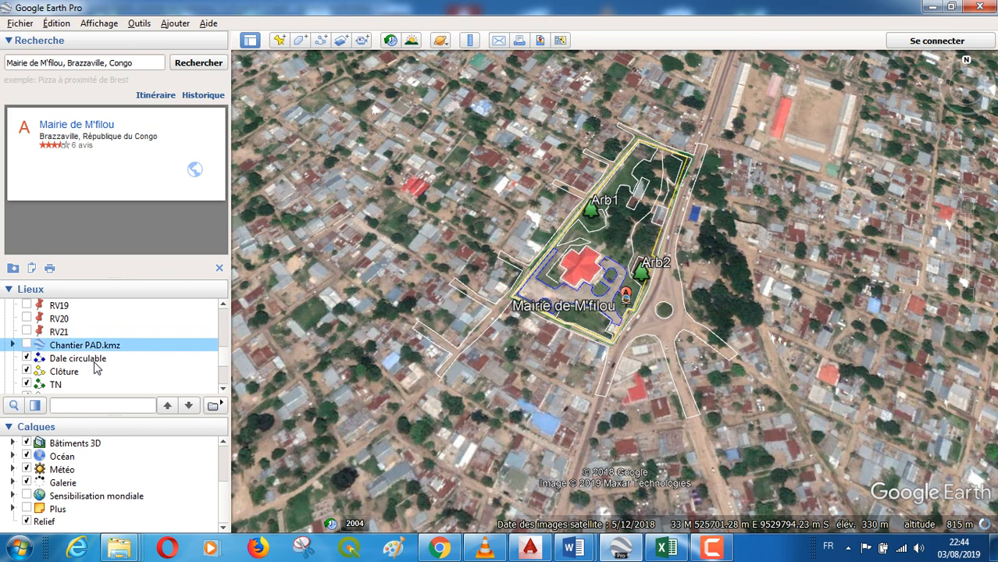
# Review which places are already exported in the Formation Google Earth folder in Windows Explorer and return to Google Earth Pro.
pyautogui.scroll(-1, 100, 369)
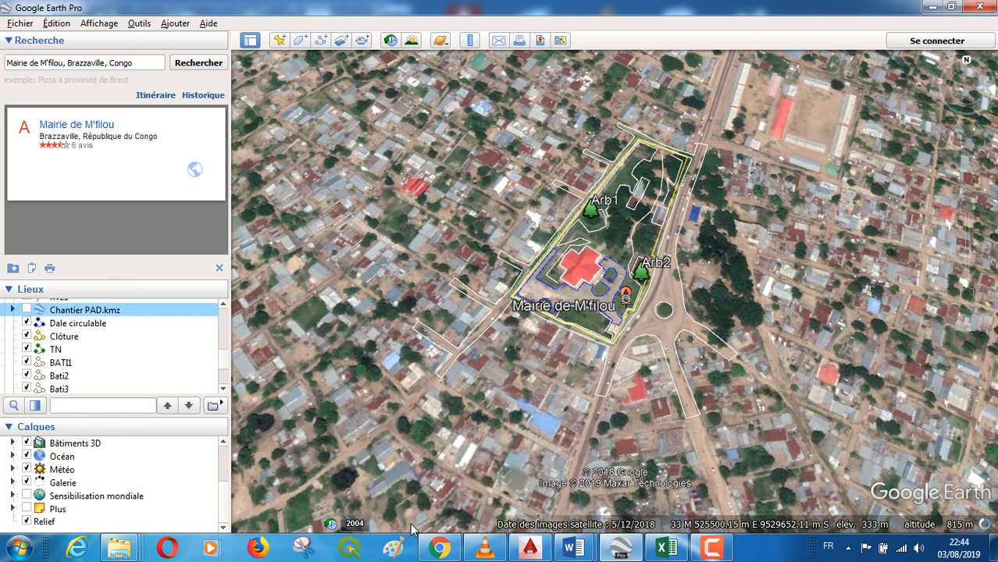
pyautogui.moveTo(156, 540)
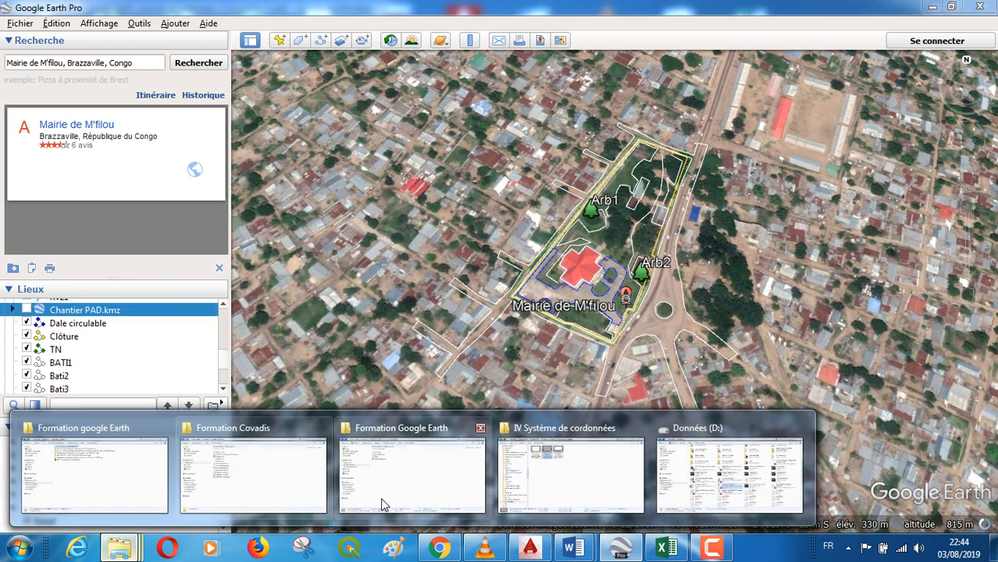
pyautogui.moveTo(406, 485)
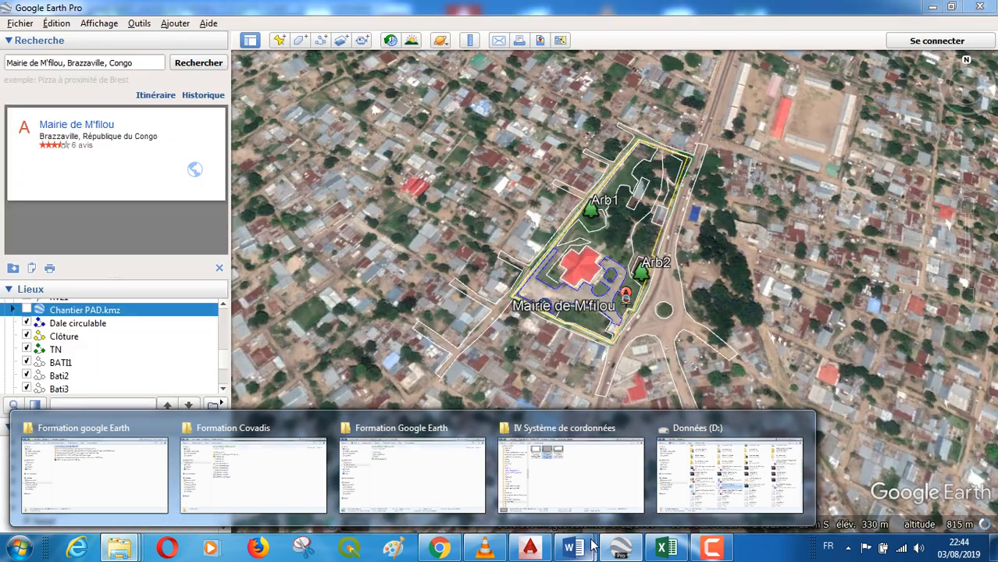
pyautogui.click(481, 490)
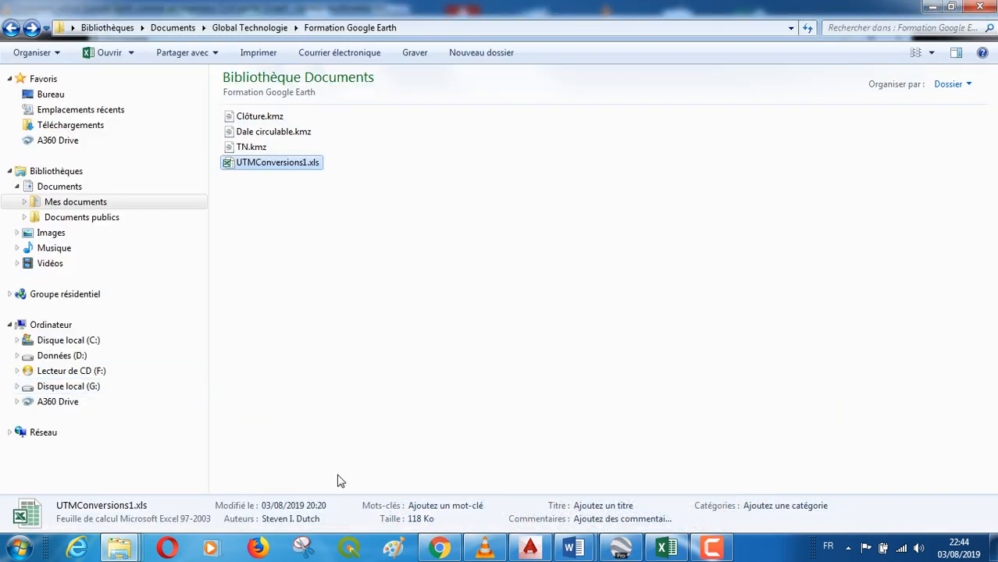
pyautogui.click(622, 546)
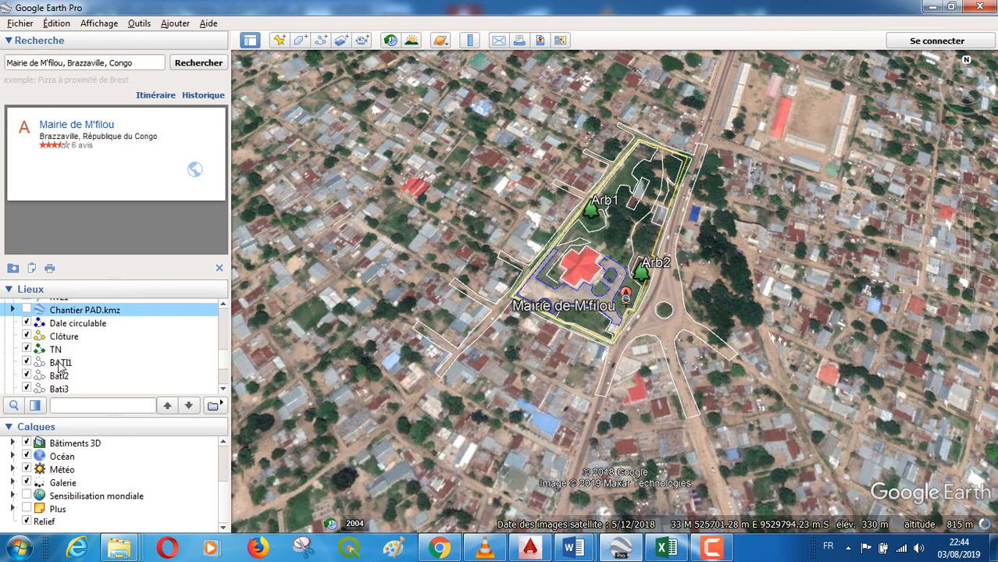
# Save the BATI1 and Bati2 places as BATI1.kmz and Bati2.kmz in the Formation Google Earth folder.
pyautogui.rightClick(61, 363)
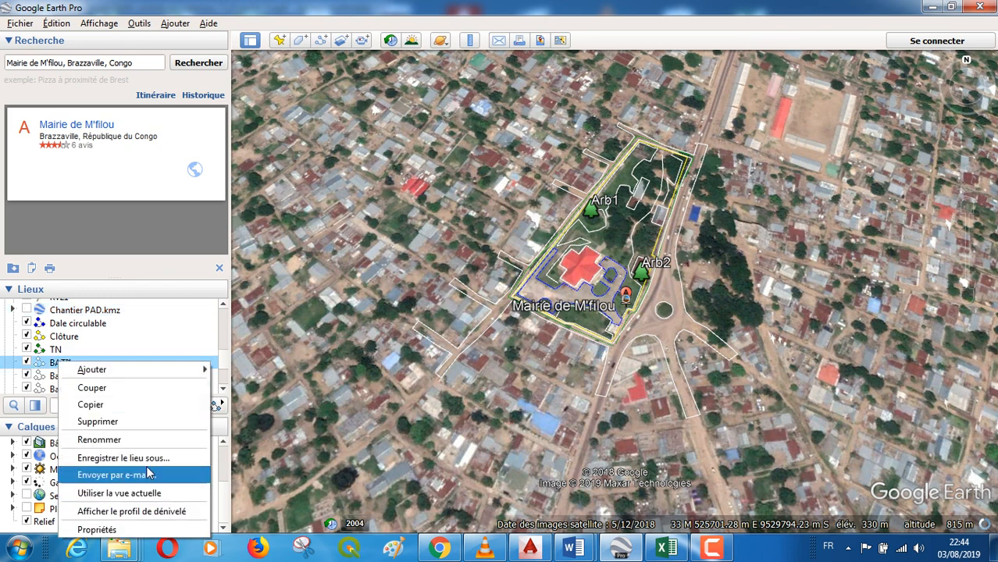
pyautogui.click(123, 458)
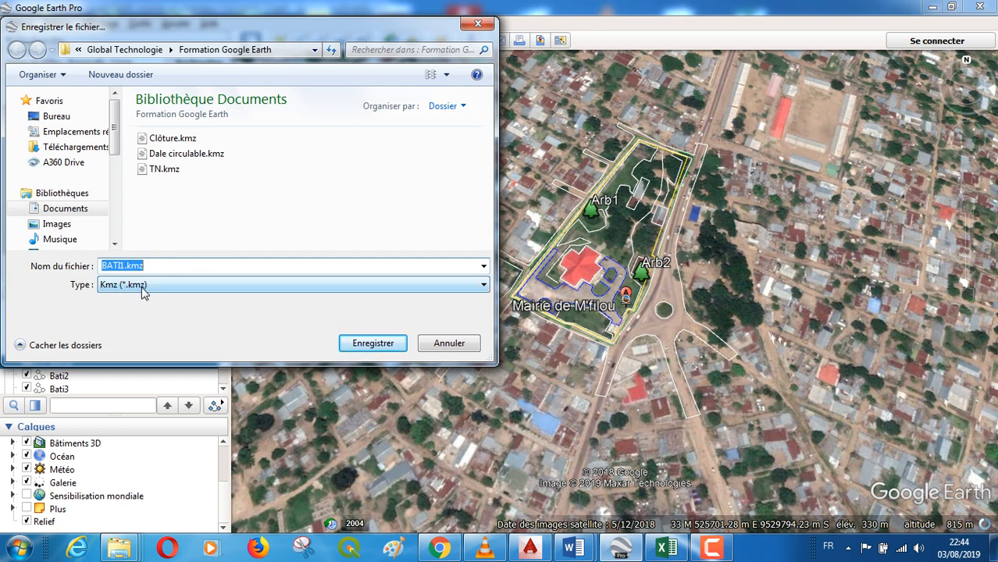
pyautogui.click(388, 345)
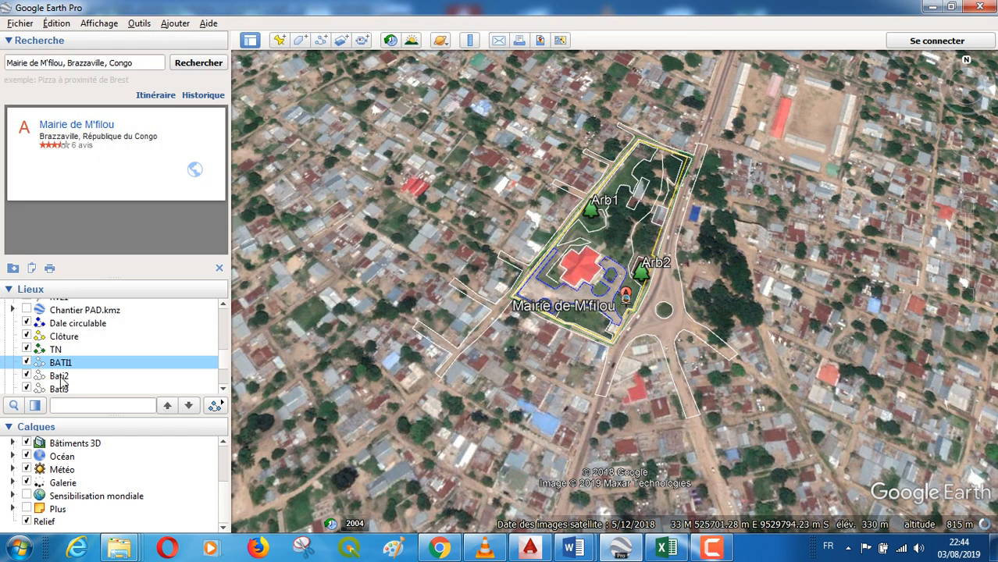
pyautogui.rightClick(61, 378)
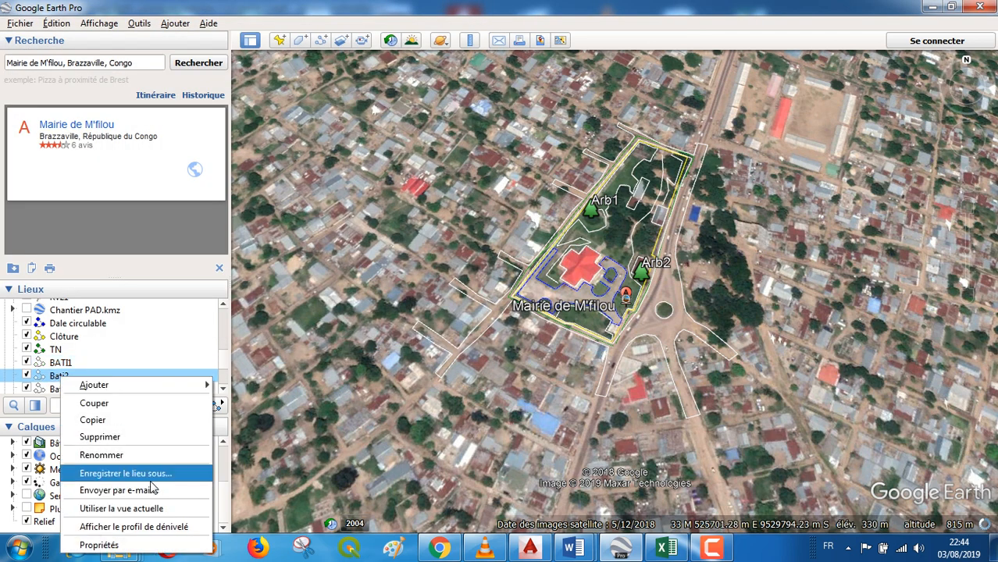
pyautogui.click(147, 482)
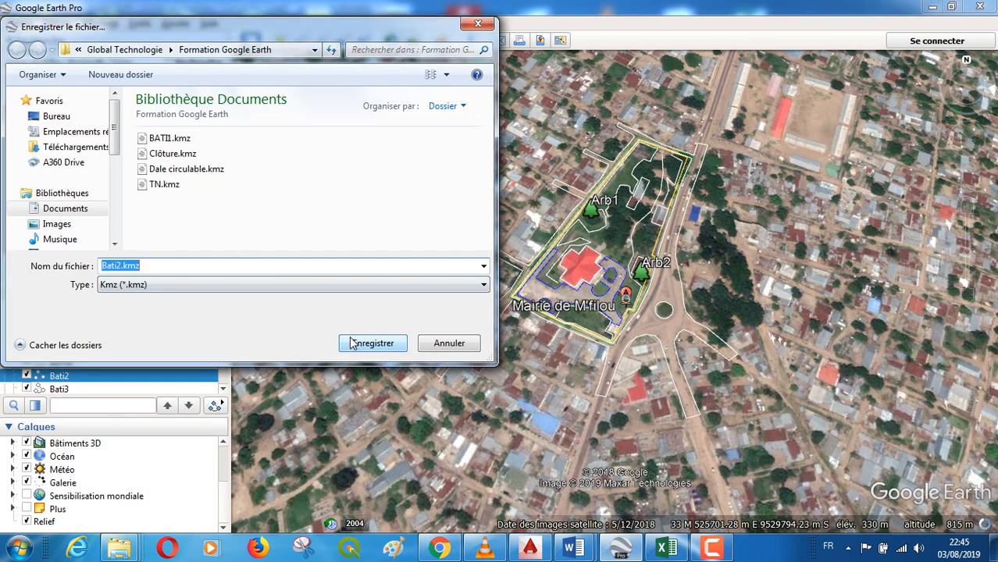
pyautogui.click(374, 344)
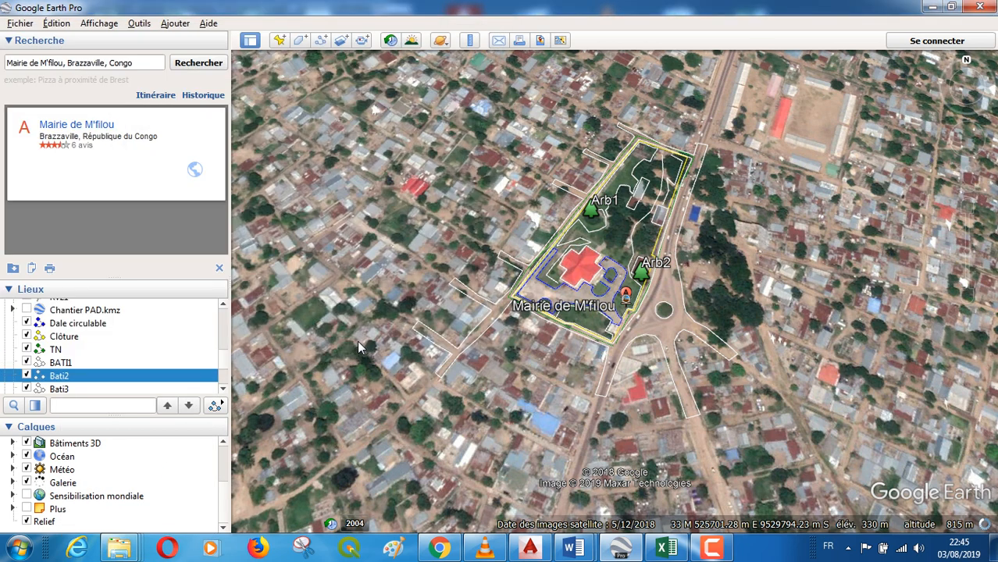
# Save Bati2 again in KMZ format, replacing the existing Bati2.kmz file.
pyautogui.scroll(3, 453, 345)
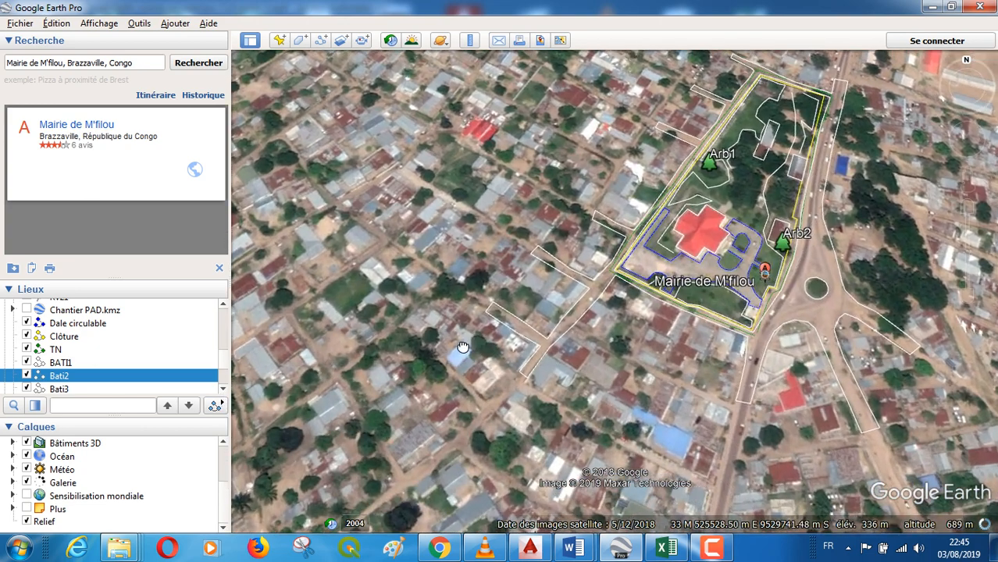
pyautogui.scroll(-1, 388, 363)
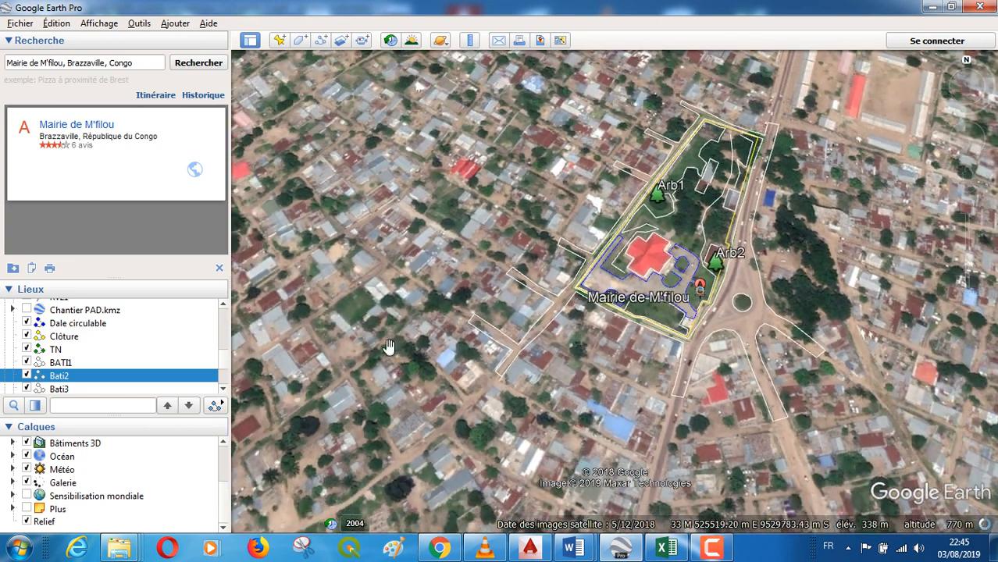
pyautogui.rightClick(94, 378)
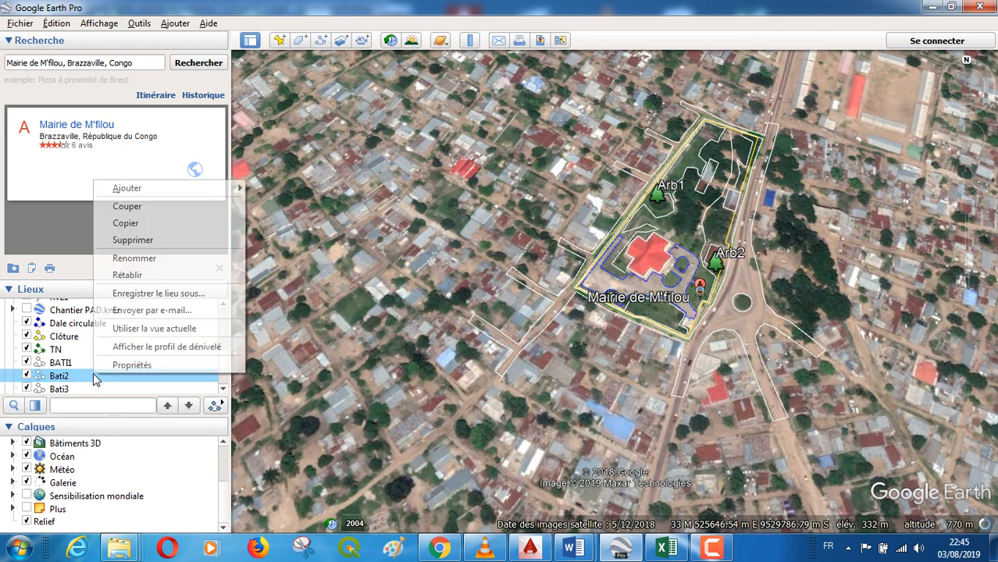
pyautogui.click(189, 297)
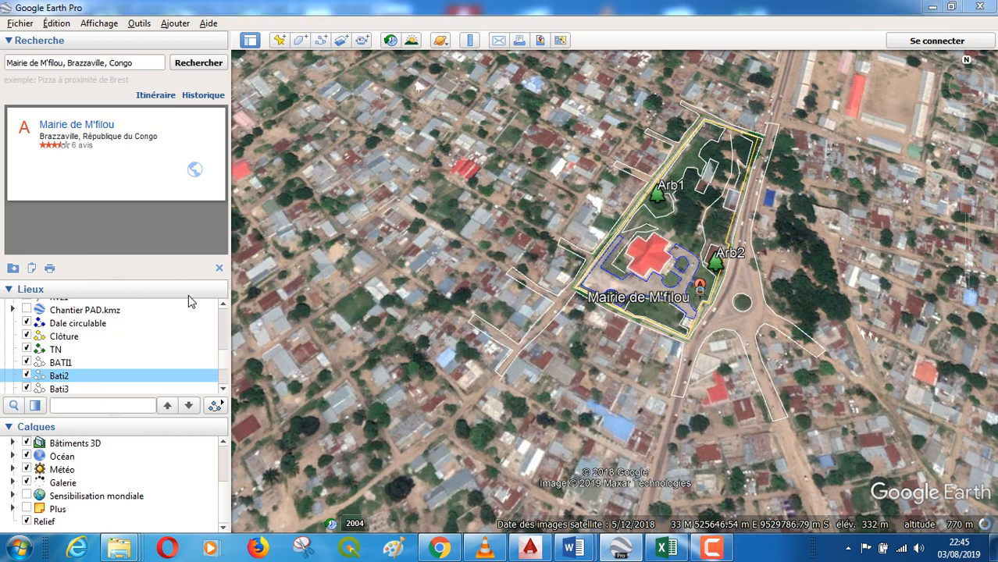
pyautogui.click(373, 344)
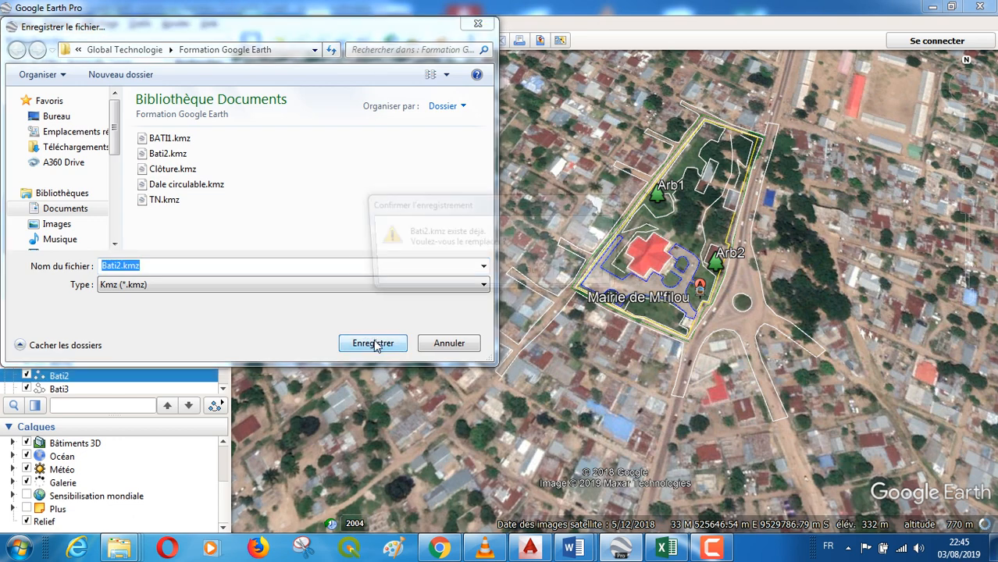
pyautogui.click(536, 275)
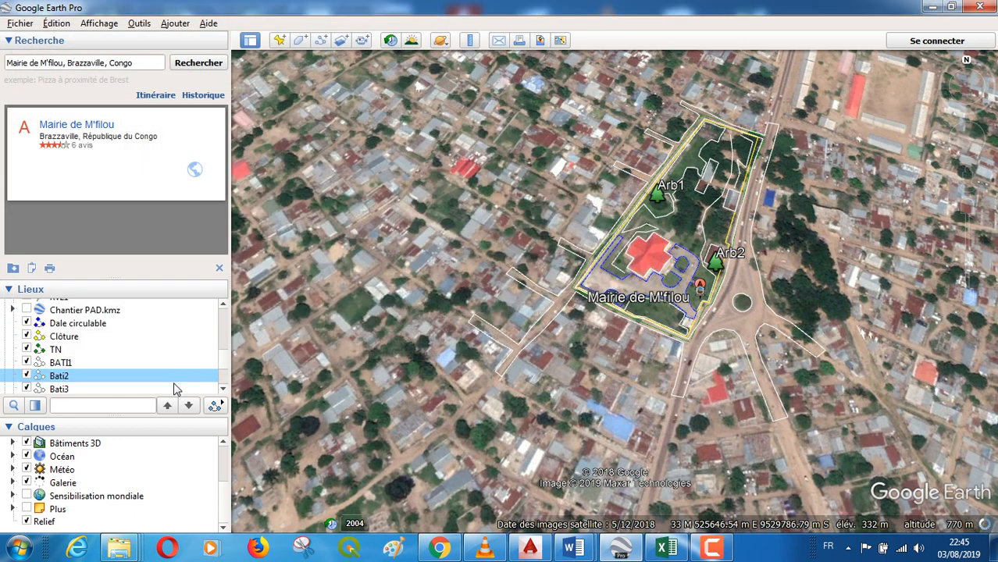
# Save the Bati3 place as Bati3.kmz in the Formation Google Earth folder.
pyautogui.click(222, 392)
pyautogui.click(223, 392)
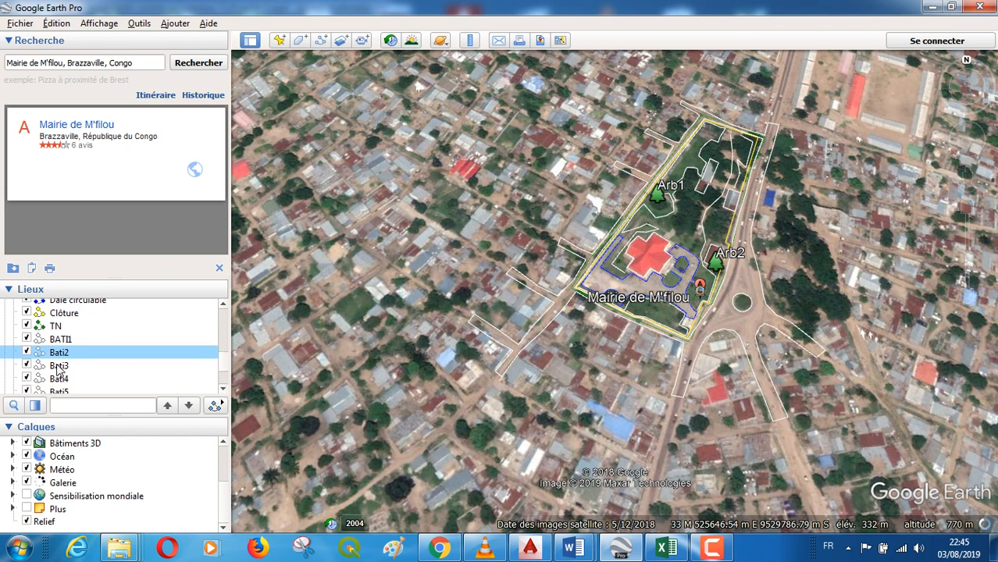
pyautogui.click(59, 367)
pyautogui.rightClick(64, 371)
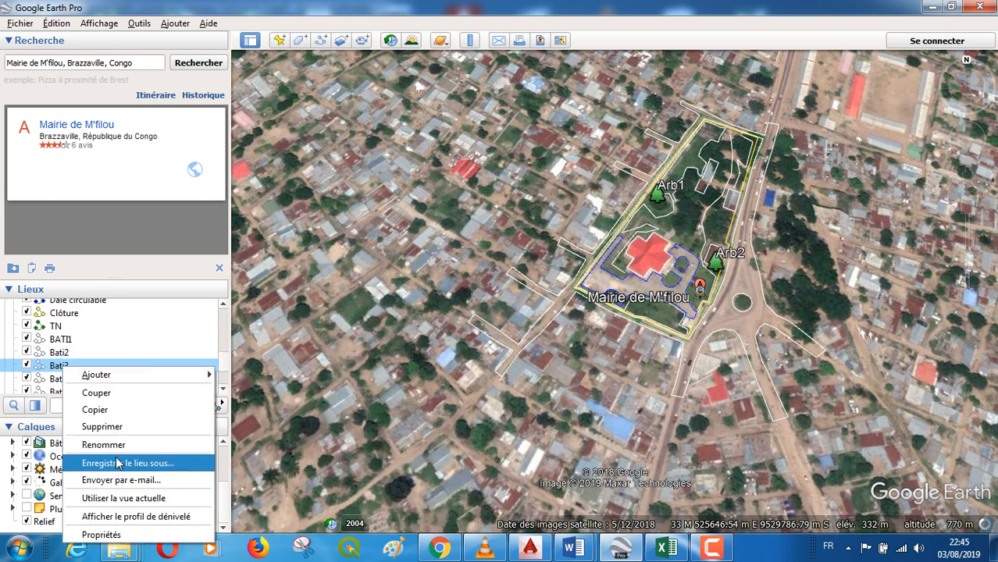
pyautogui.click(143, 466)
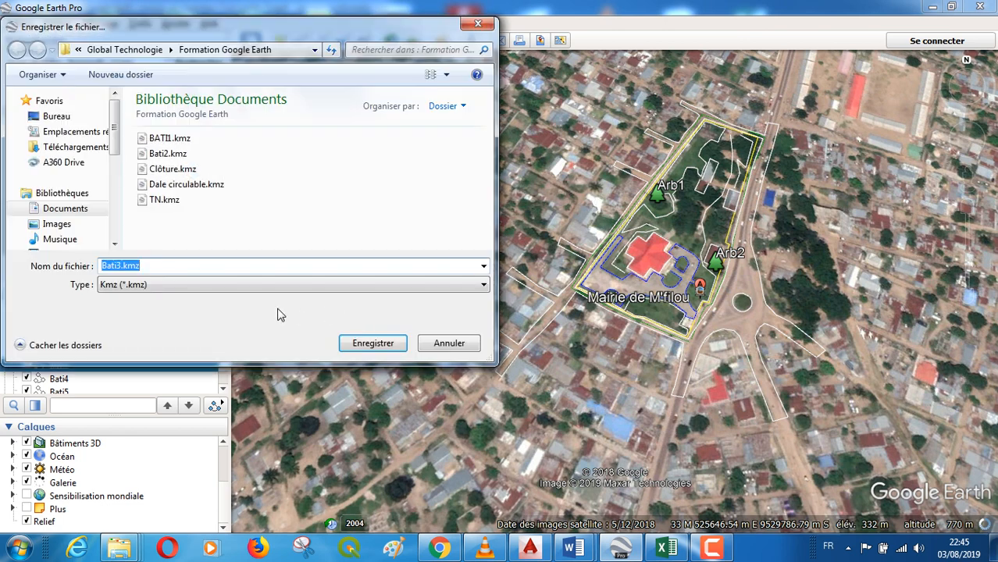
pyautogui.click(353, 347)
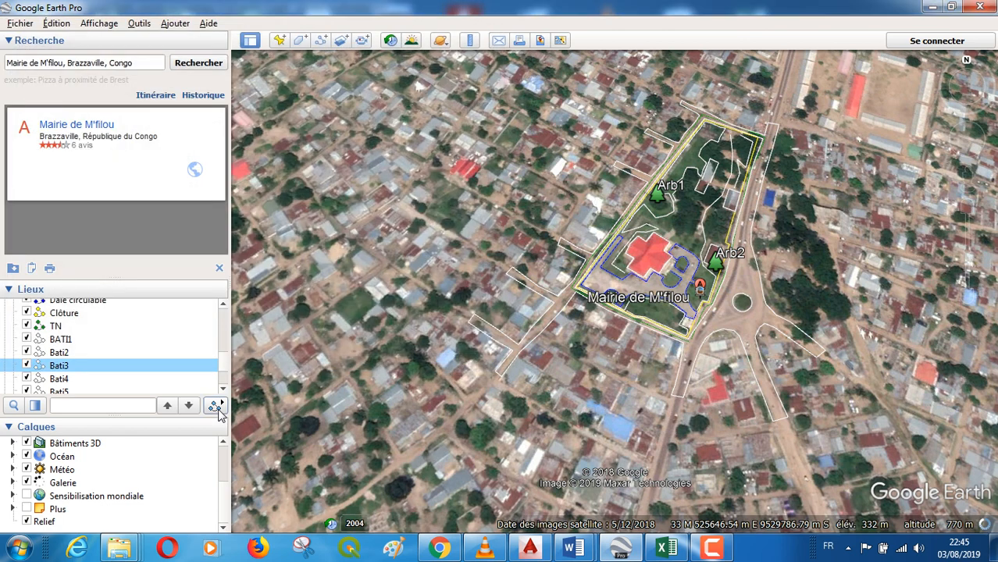
# Save the Bati4 place in KMZ format in the Formation Google Earth folder.
pyautogui.click(223, 392)
pyautogui.click(222, 392)
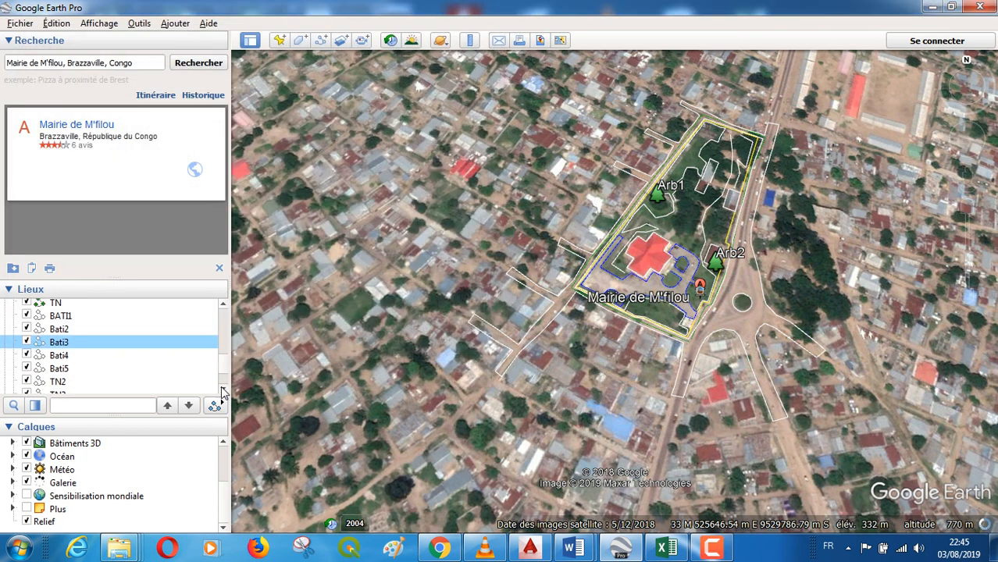
pyautogui.click(223, 392)
pyautogui.click(60, 344)
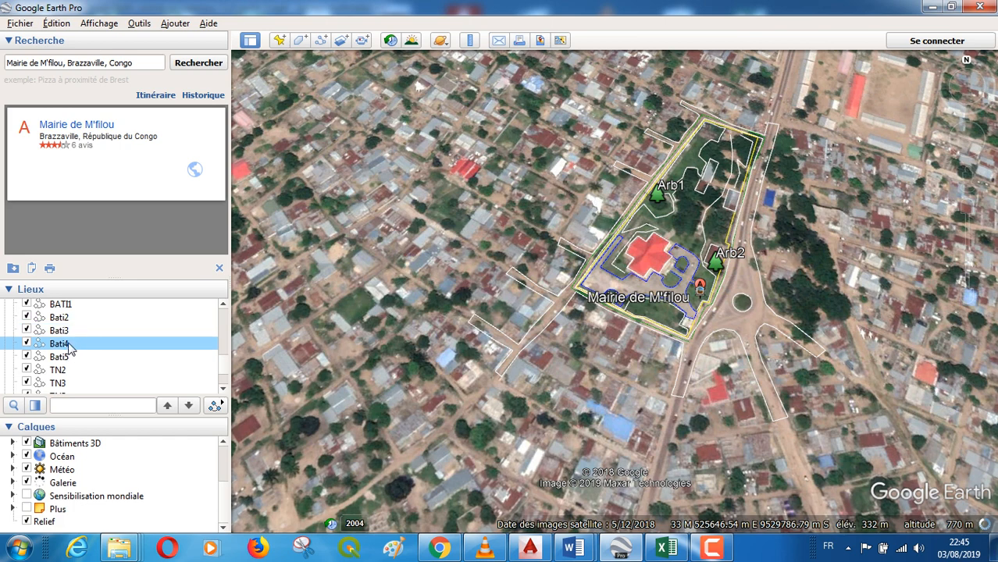
pyautogui.rightClick(70, 345)
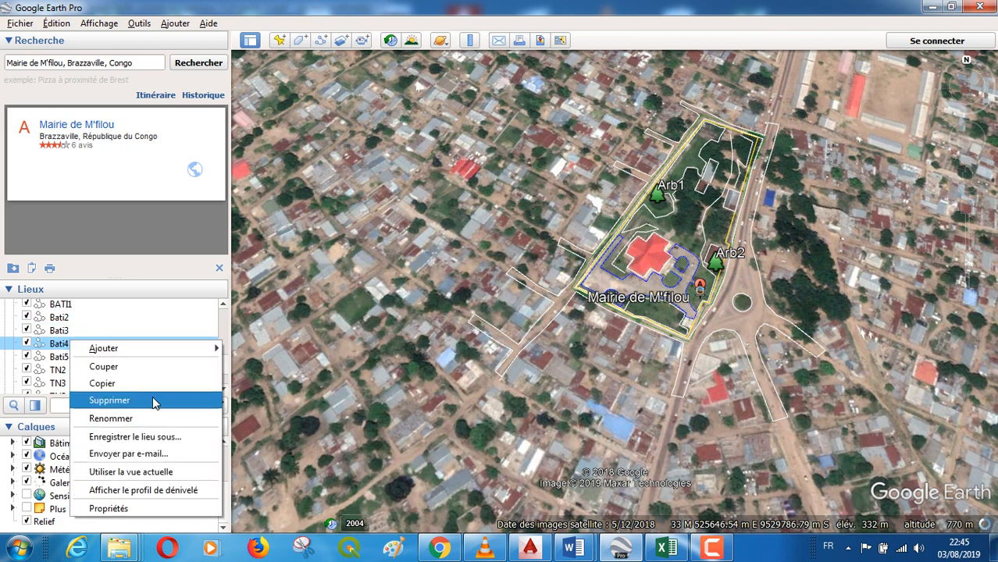
pyautogui.click(168, 439)
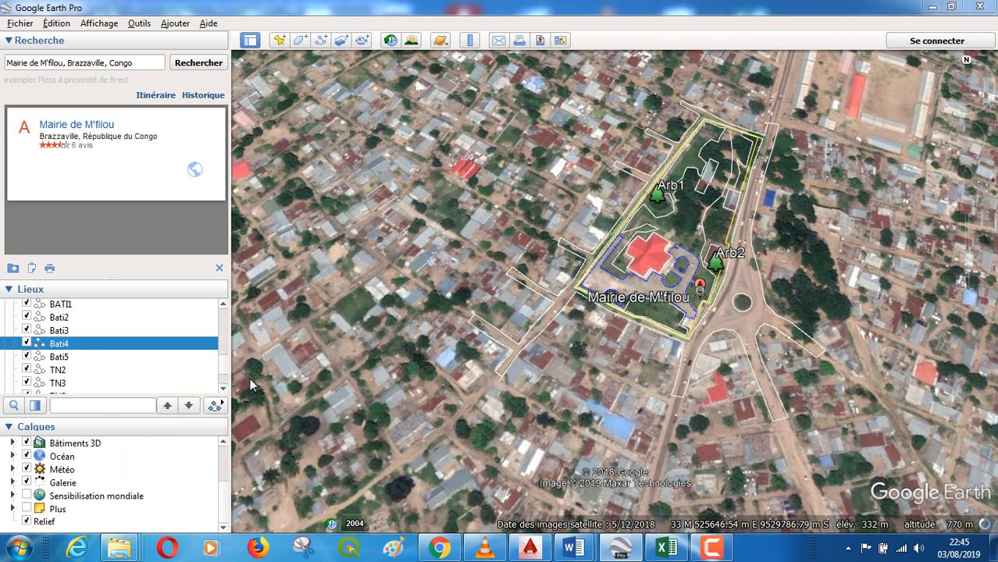
pyautogui.click(367, 342)
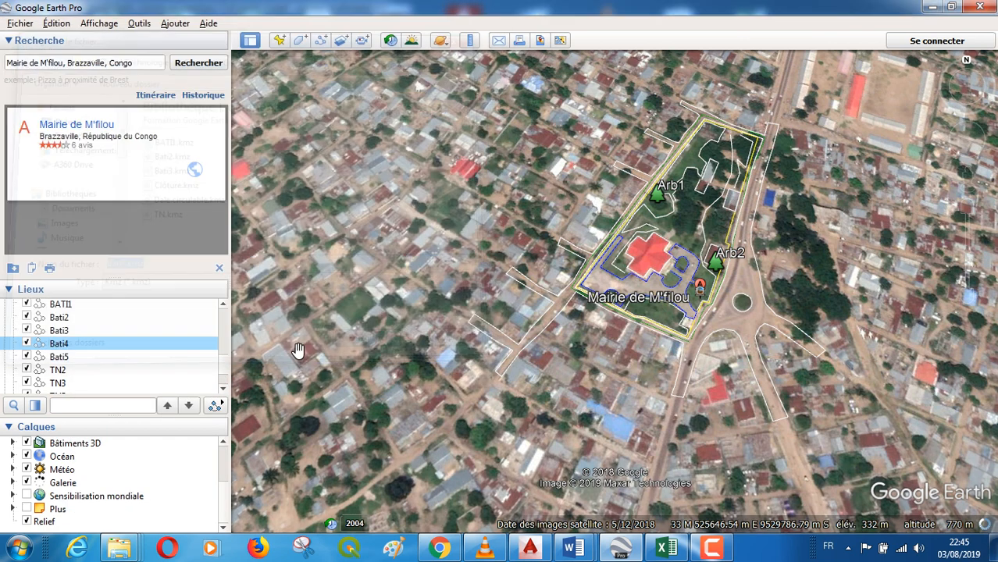
# Save the Bati5 place as Bati5.kmz in the Formation Google Earth folder.
pyautogui.click(223, 390)
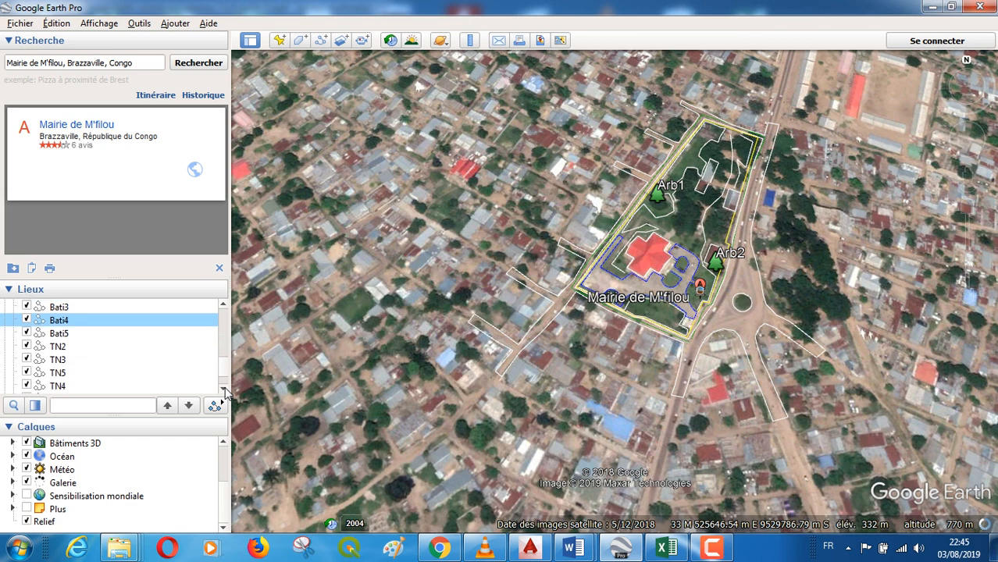
pyautogui.rightClick(63, 335)
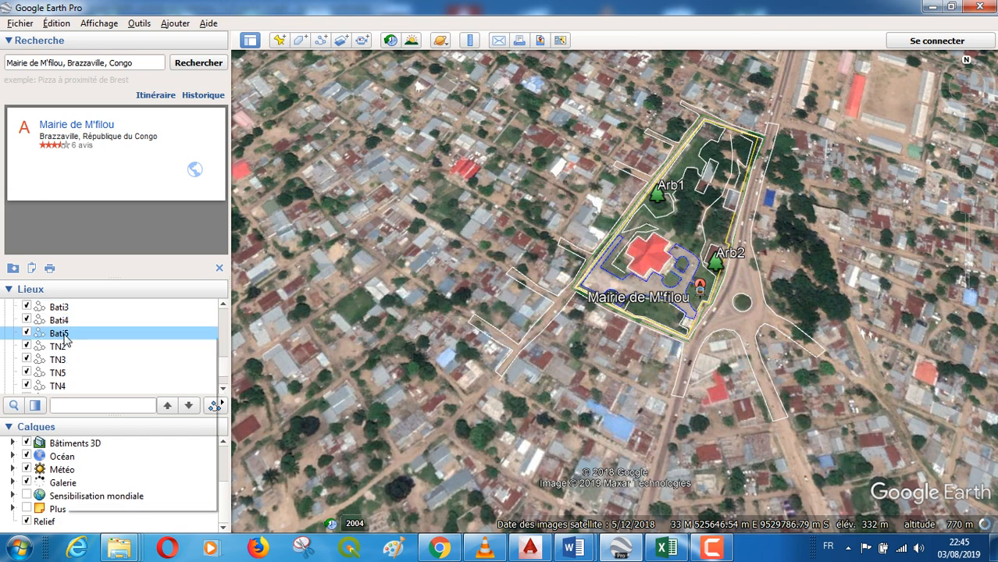
pyautogui.click(172, 431)
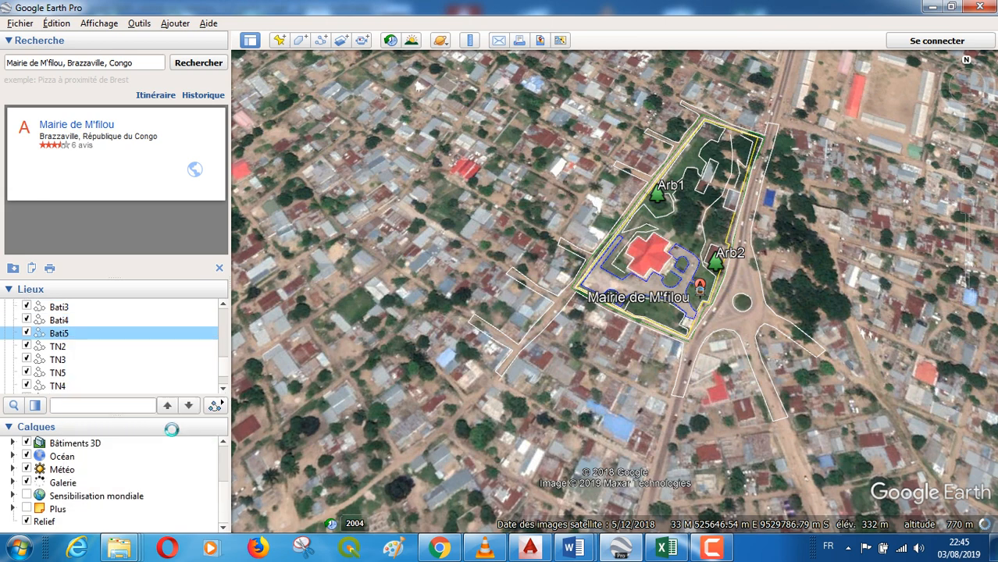
pyautogui.click(367, 346)
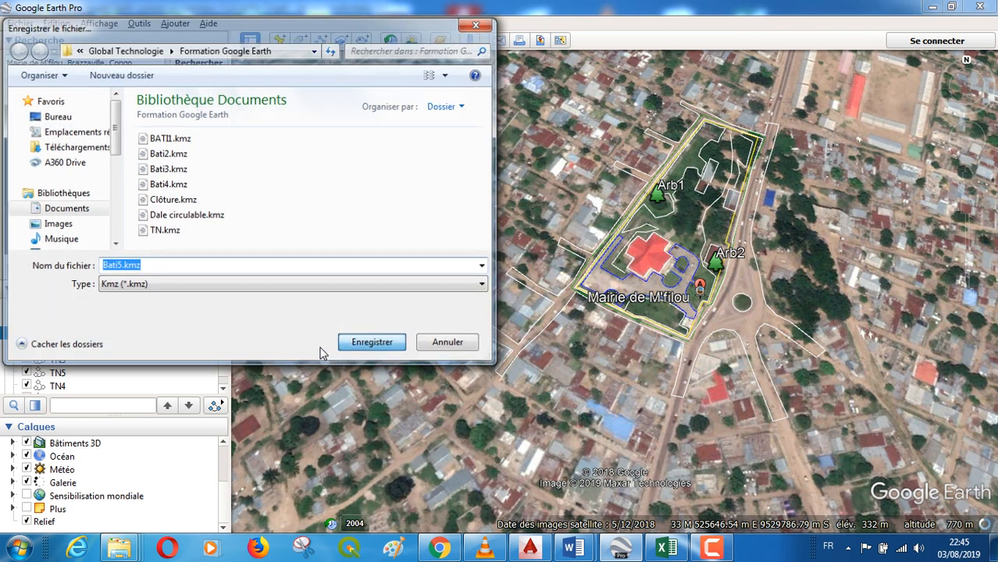
pyautogui.click(223, 391)
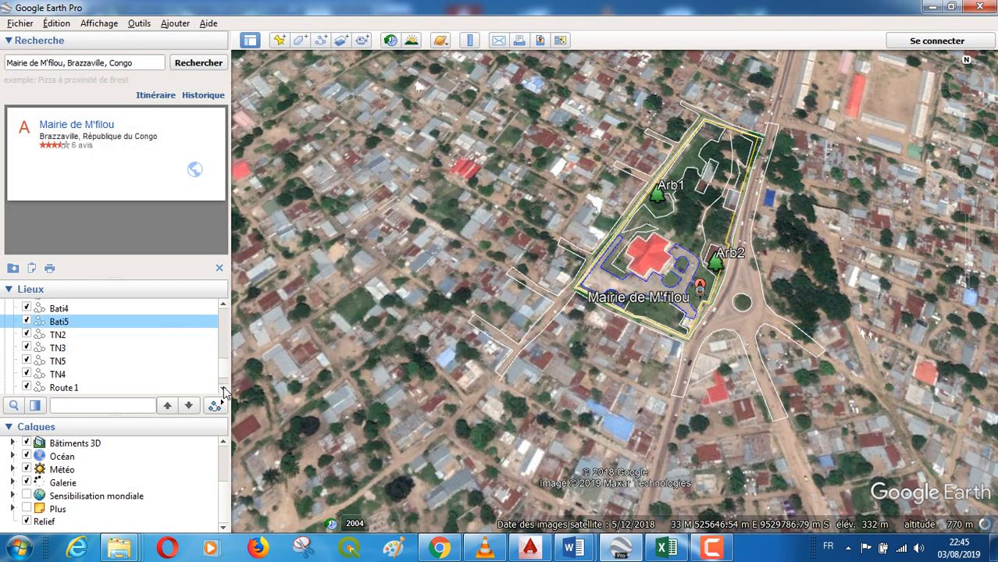
# Save the TN2 place as TN2.kmz in the Formation Google Earth folder.
pyautogui.click(223, 390)
pyautogui.doubleClick(67, 325)
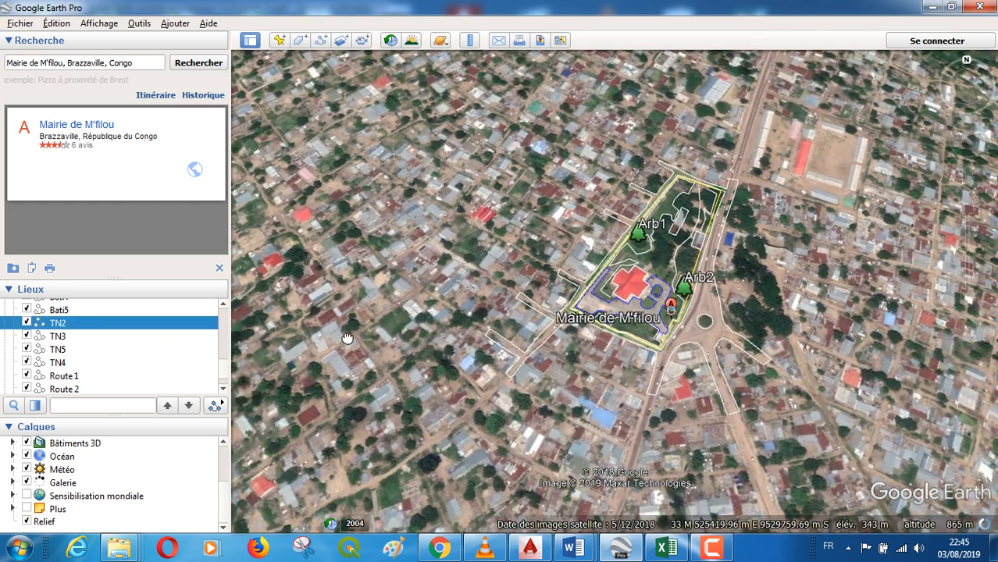
pyautogui.rightClick(89, 328)
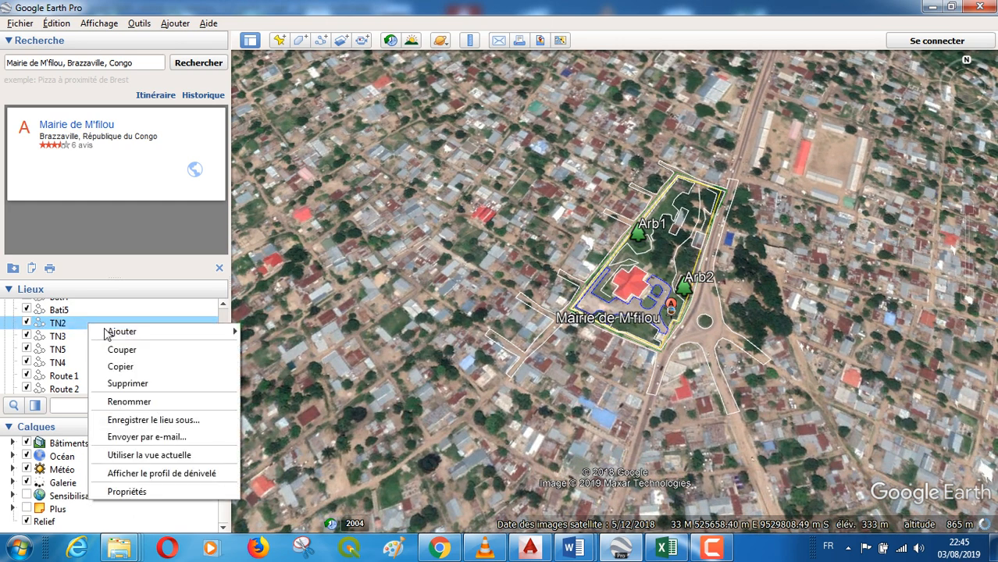
pyautogui.click(175, 423)
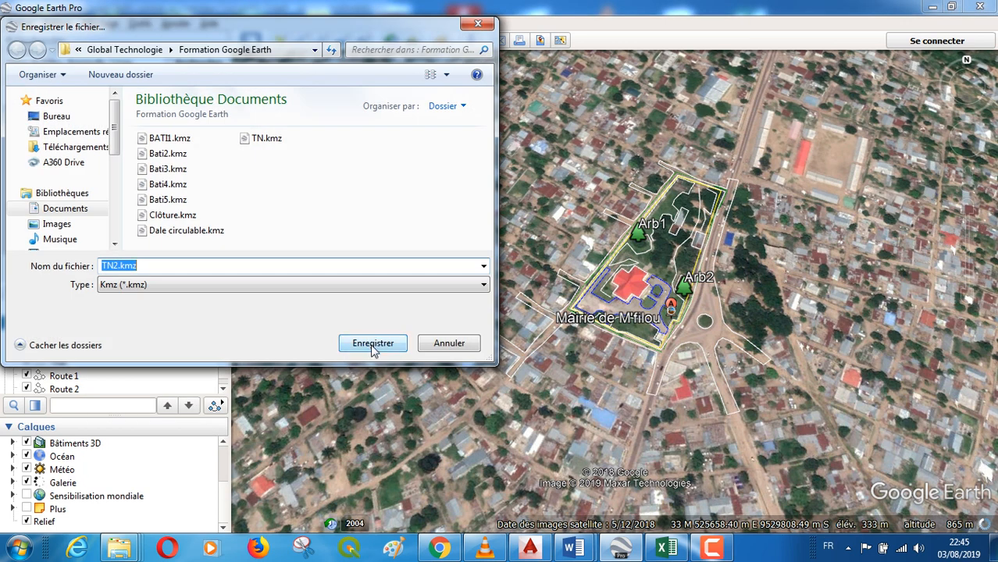
pyautogui.click(372, 345)
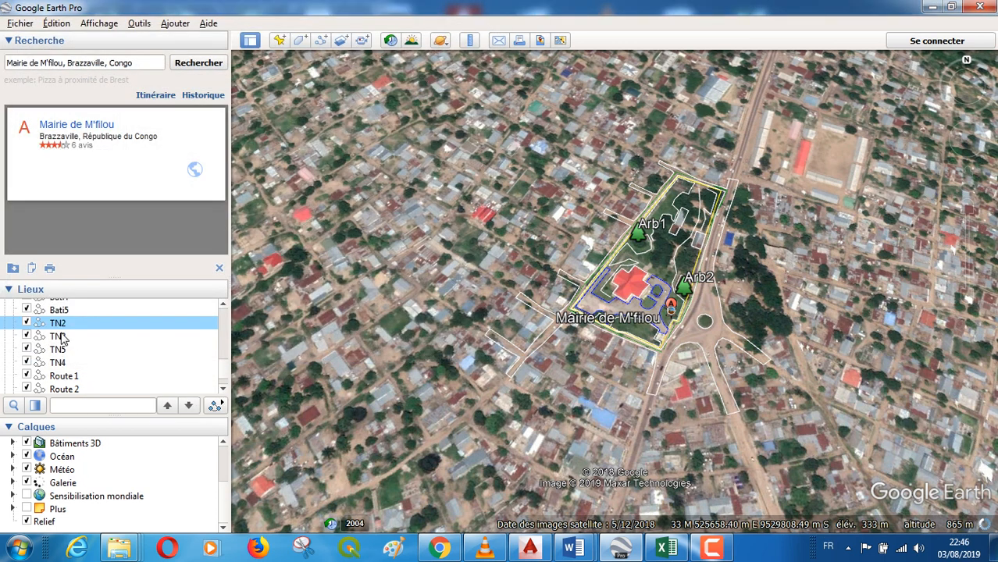
# Save the TN3 place as TN3.kmz in the Formation Google Earth folder.
pyautogui.click(63, 338)
pyautogui.rightClick(65, 337)
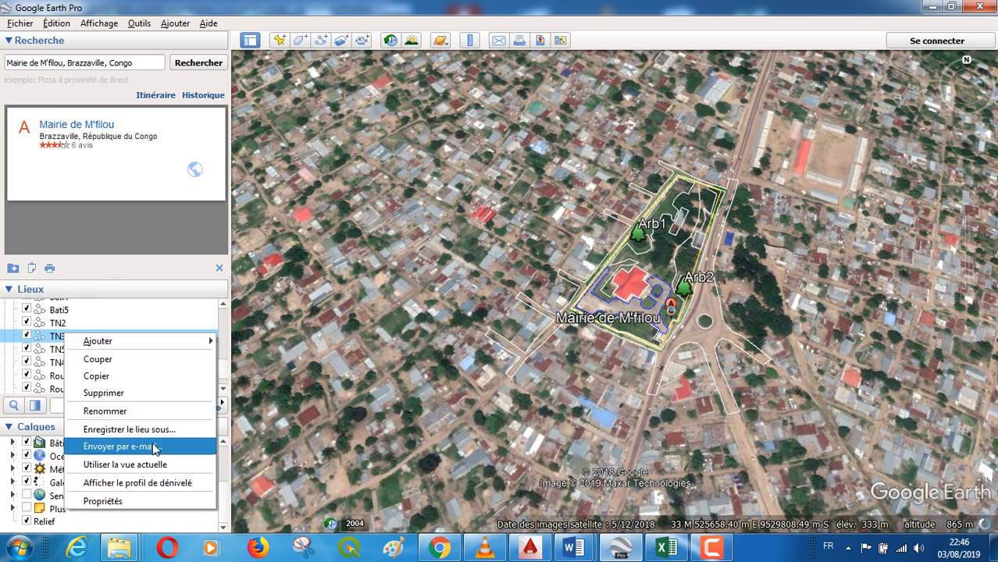
pyautogui.hotkey('ctrl', 's')
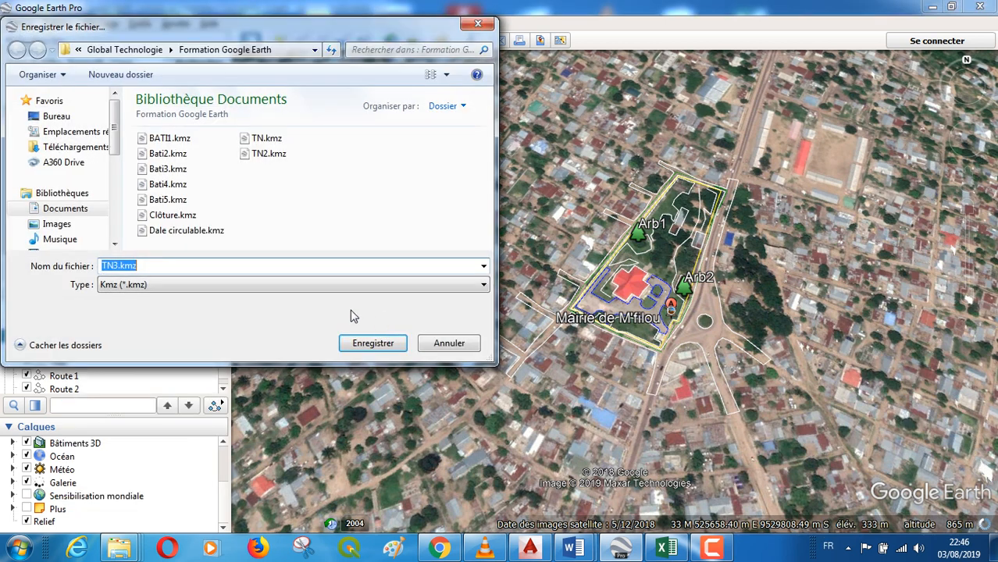
pyautogui.click(373, 342)
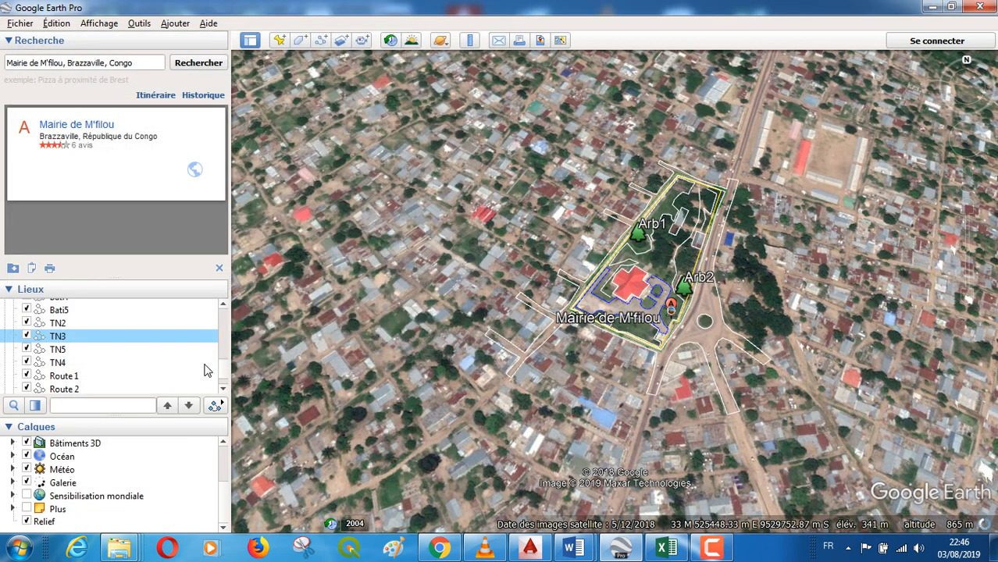
# Save the TN5 place as TN5.kmz in the Formation Google Earth folder.
pyautogui.click(58, 350)
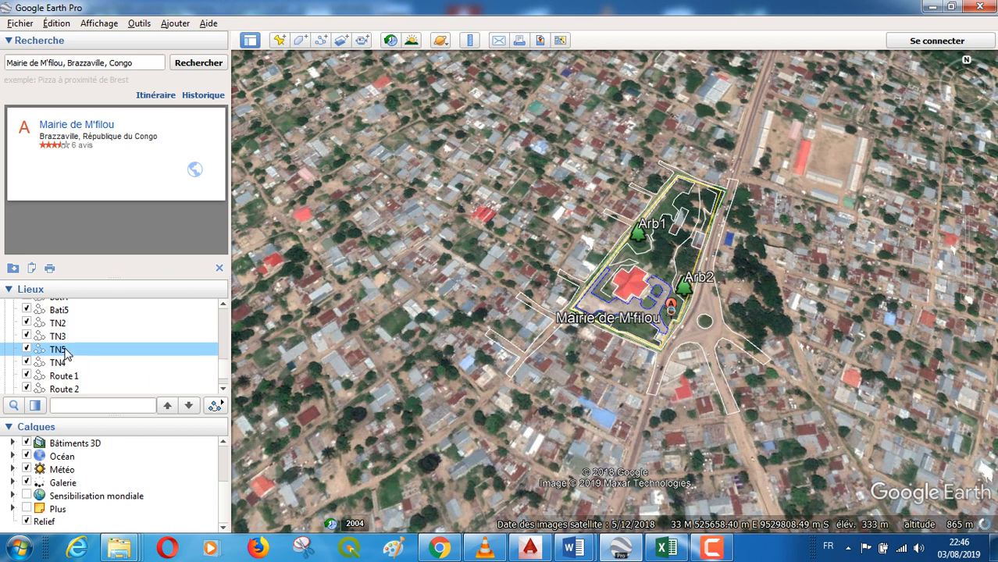
pyautogui.rightClick(59, 350)
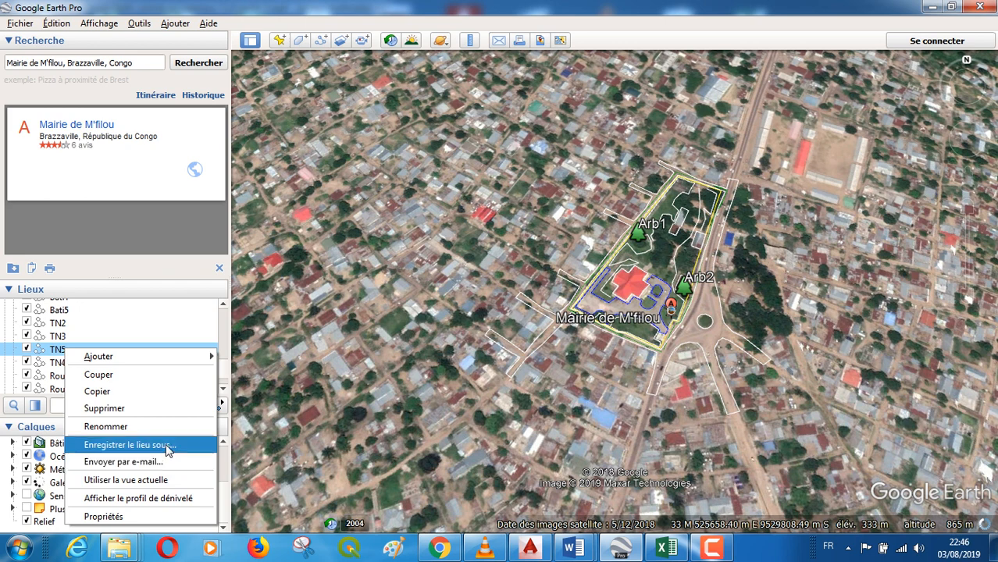
pyautogui.click(160, 444)
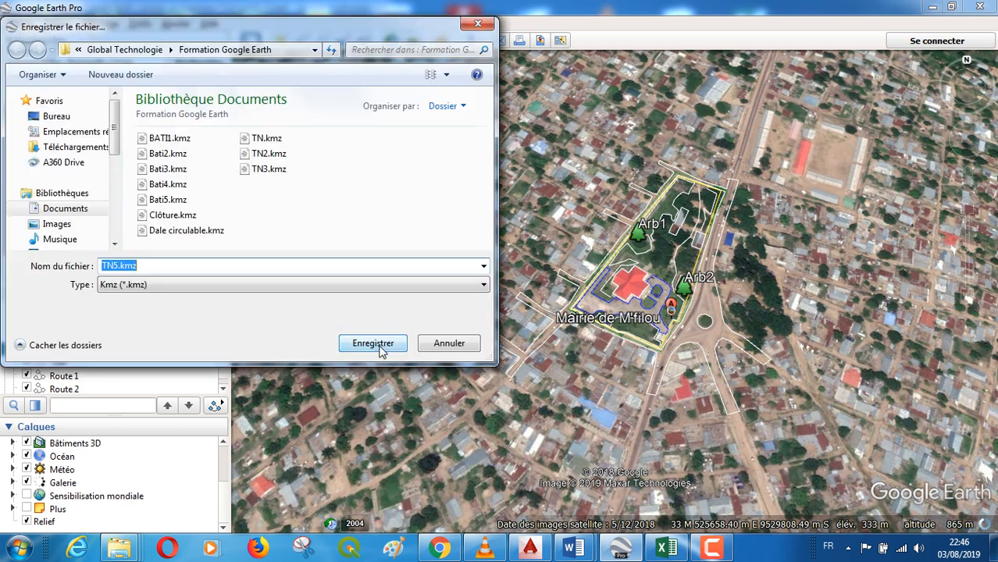
pyautogui.click(380, 342)
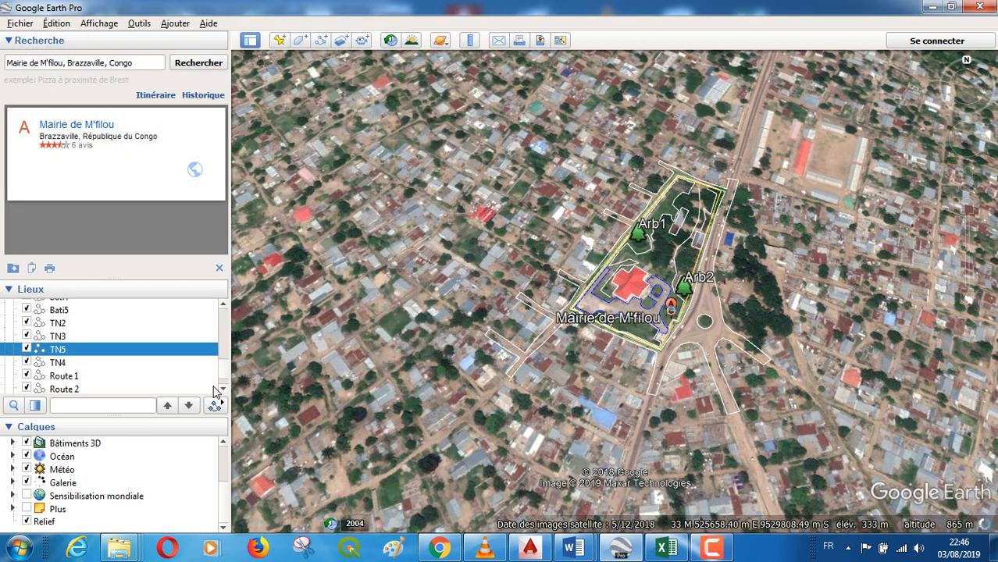
# Save the TN4 place as TN4.kmz in the Formation Google Earth folder.
pyautogui.click(223, 389)
pyautogui.click(223, 390)
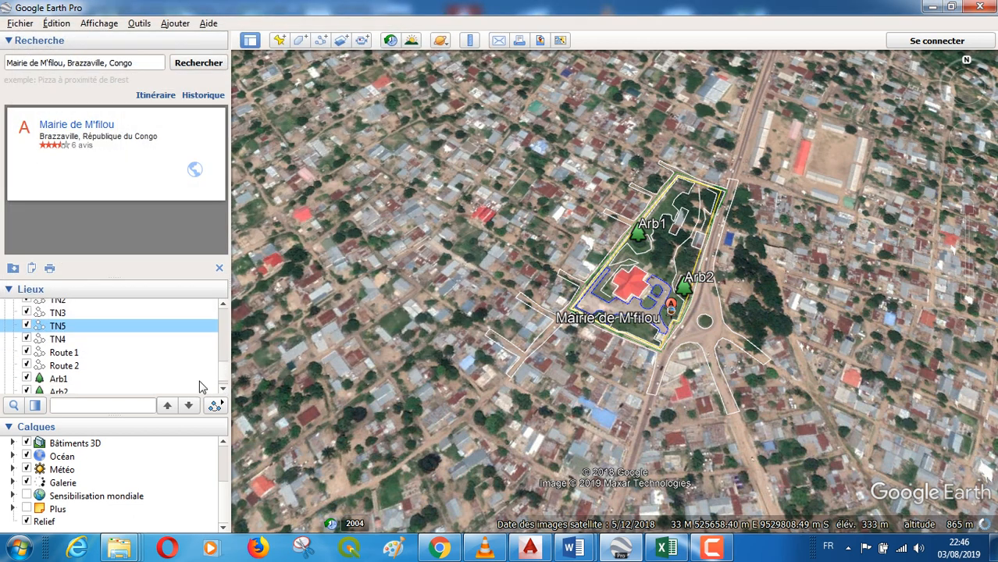
pyautogui.click(58, 340)
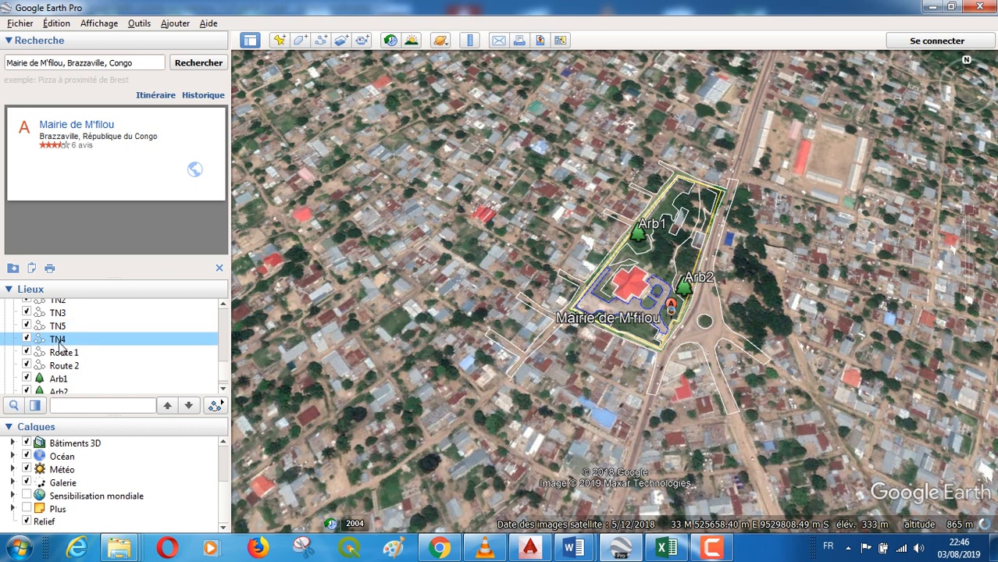
pyautogui.rightClick(59, 342)
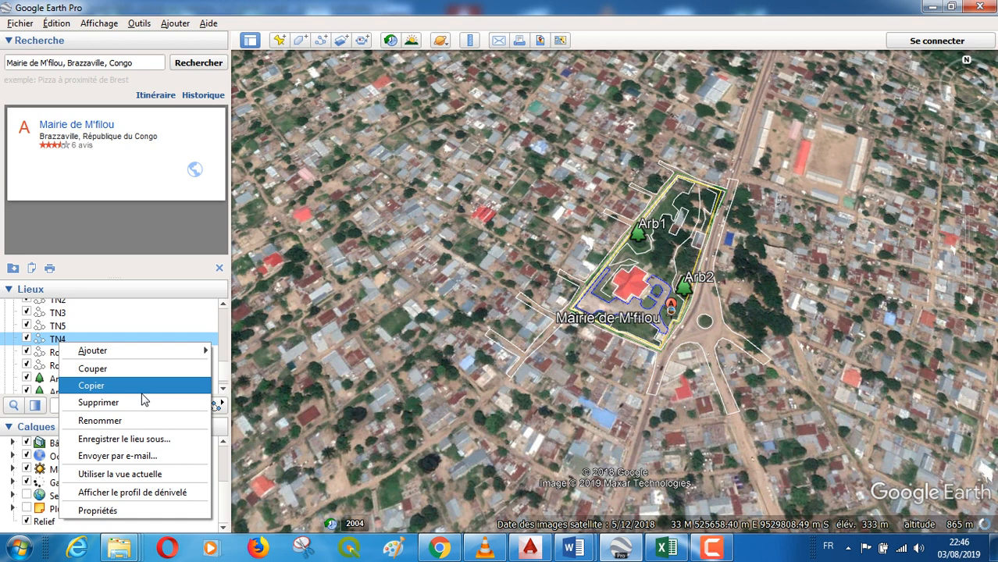
pyautogui.click(141, 420)
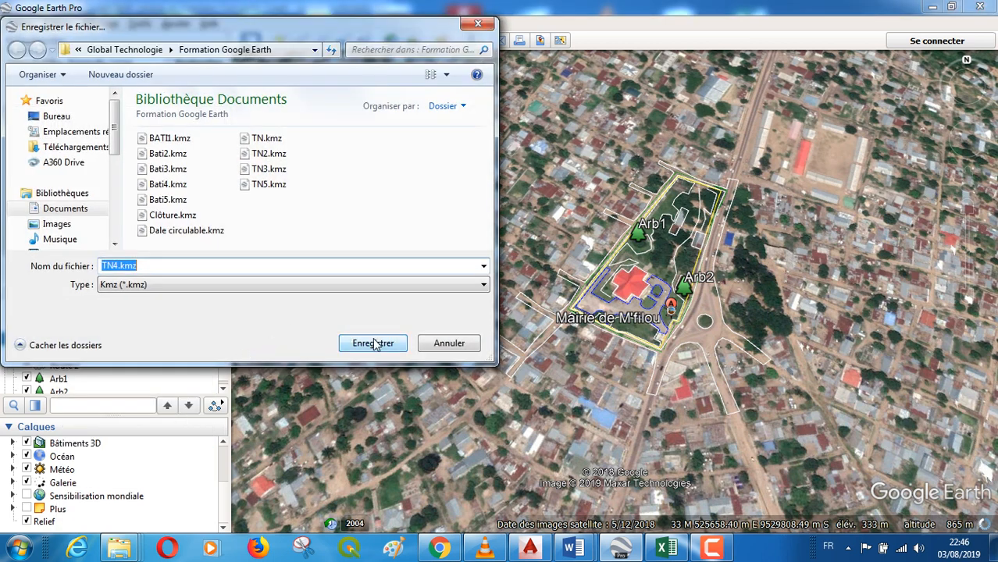
pyautogui.click(378, 342)
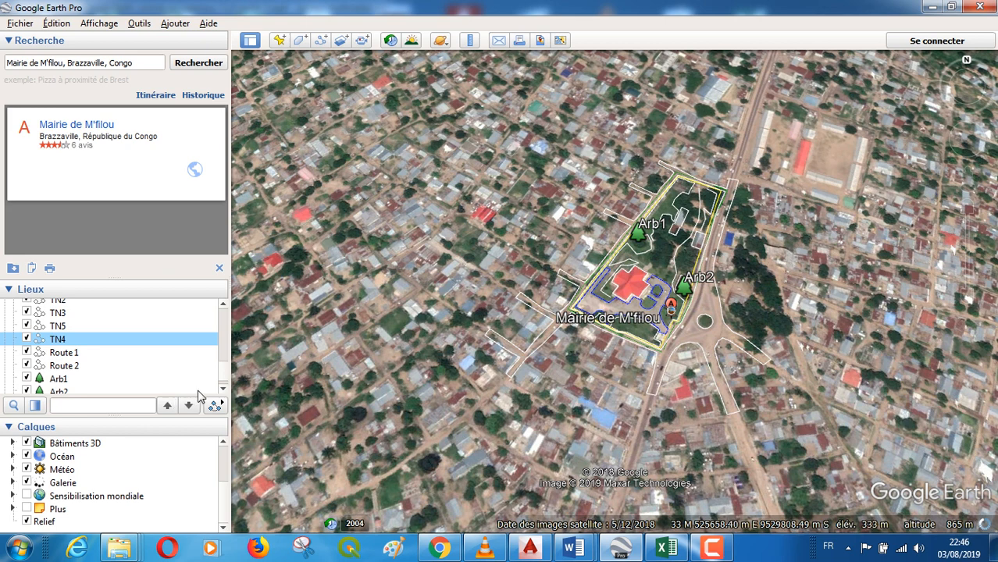
# Save the Route 1 place as Route 1.kmz in the Formation Google Earth folder.
pyautogui.click(223, 392)
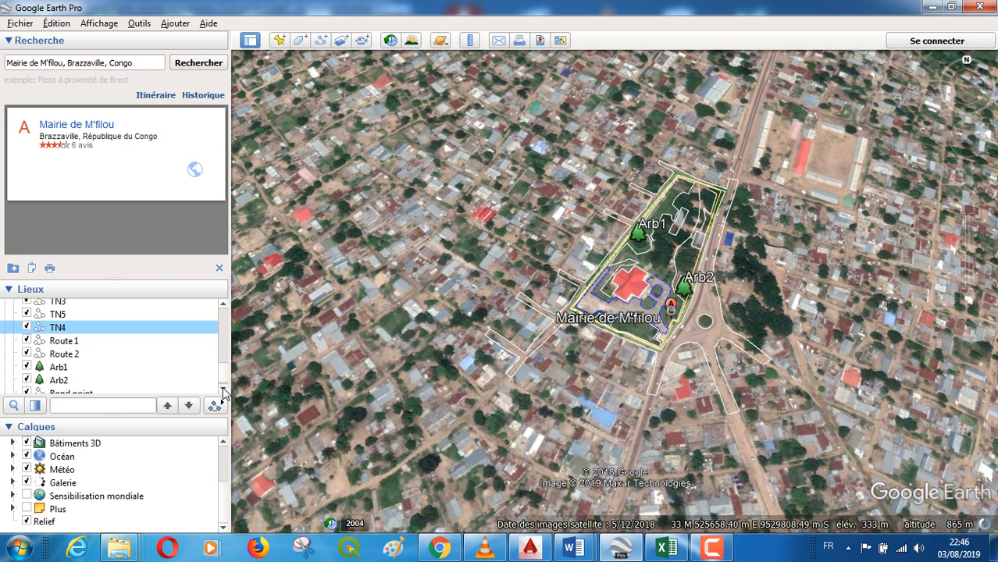
pyautogui.click(76, 346)
pyautogui.rightClick(81, 343)
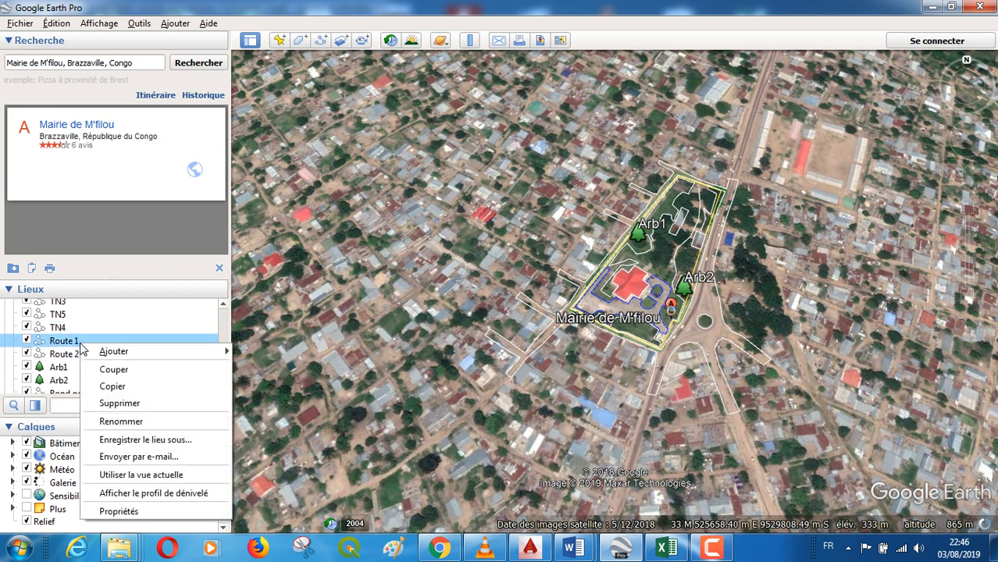
pyautogui.click(177, 441)
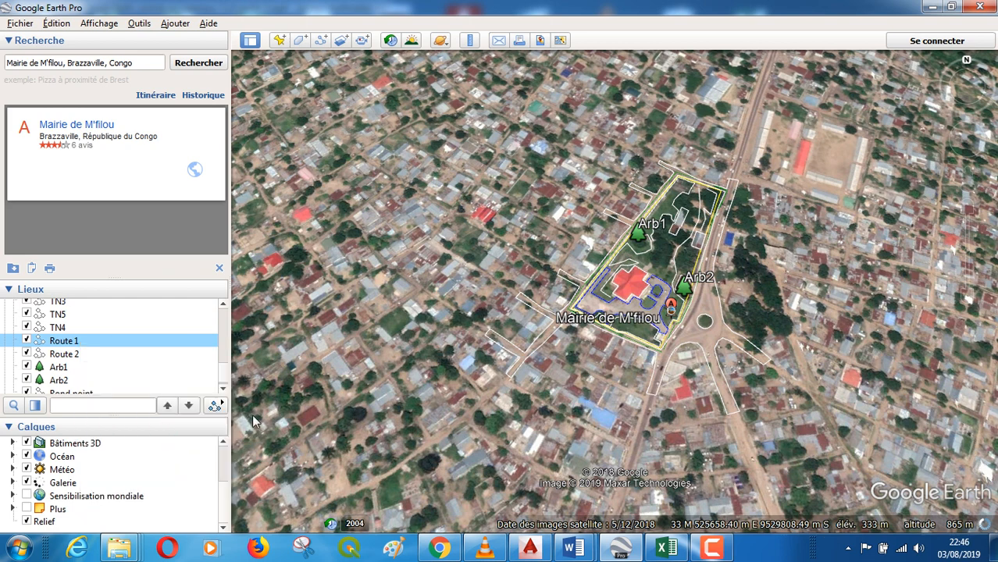
pyautogui.click(363, 348)
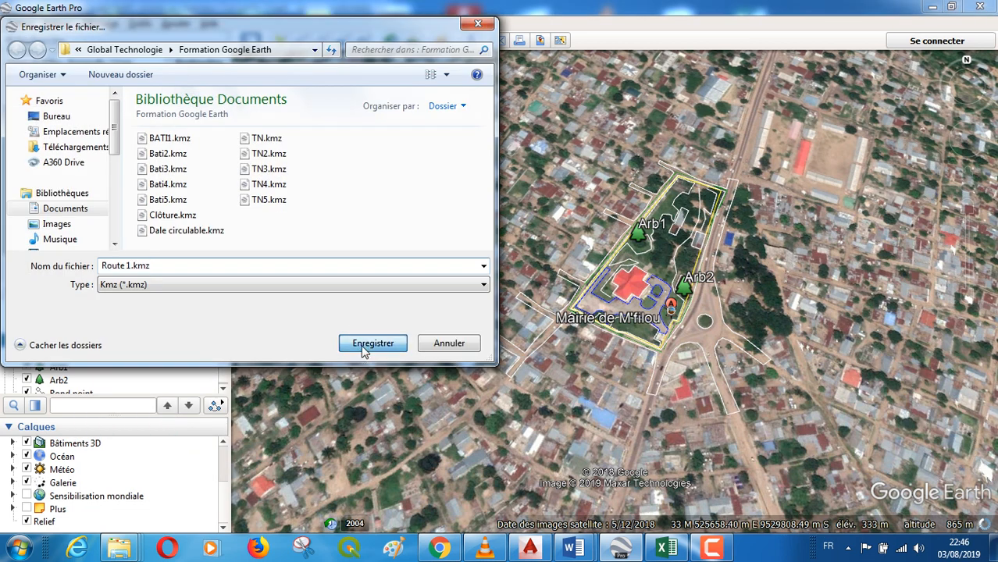
# Save the Route 2 place as Route 2.kmz in the Formation Google Earth folder.
pyautogui.click(223, 391)
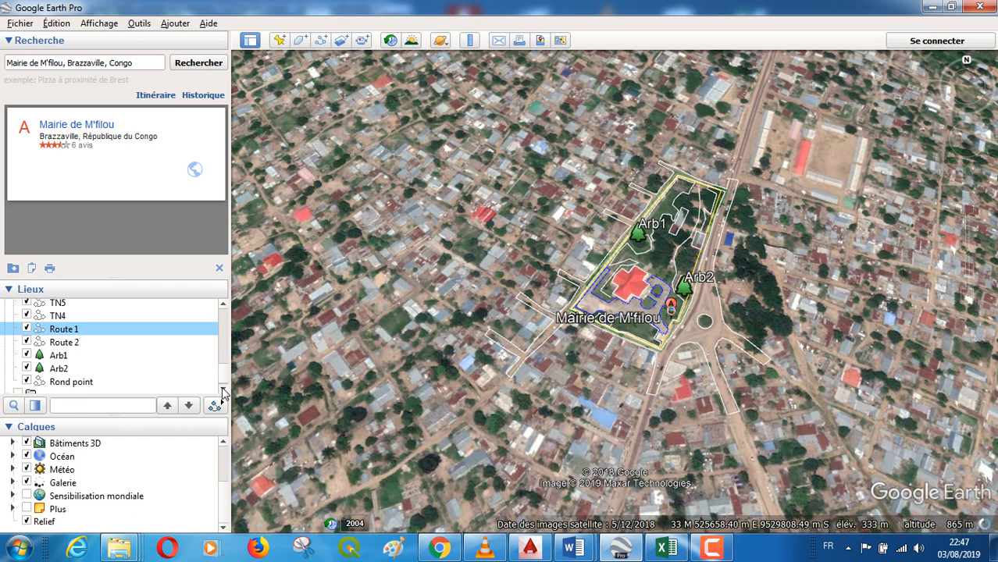
pyautogui.click(223, 391)
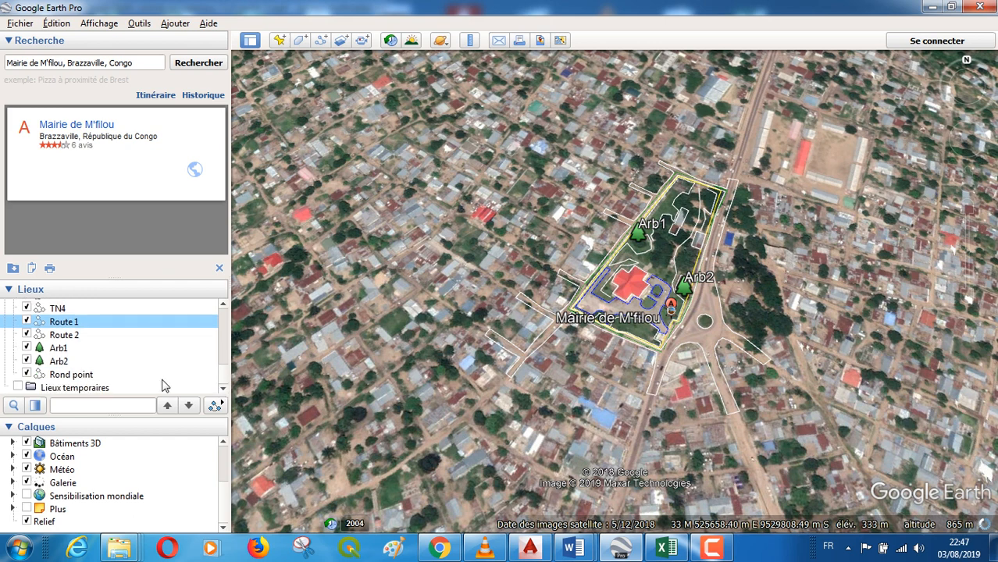
pyautogui.click(70, 335)
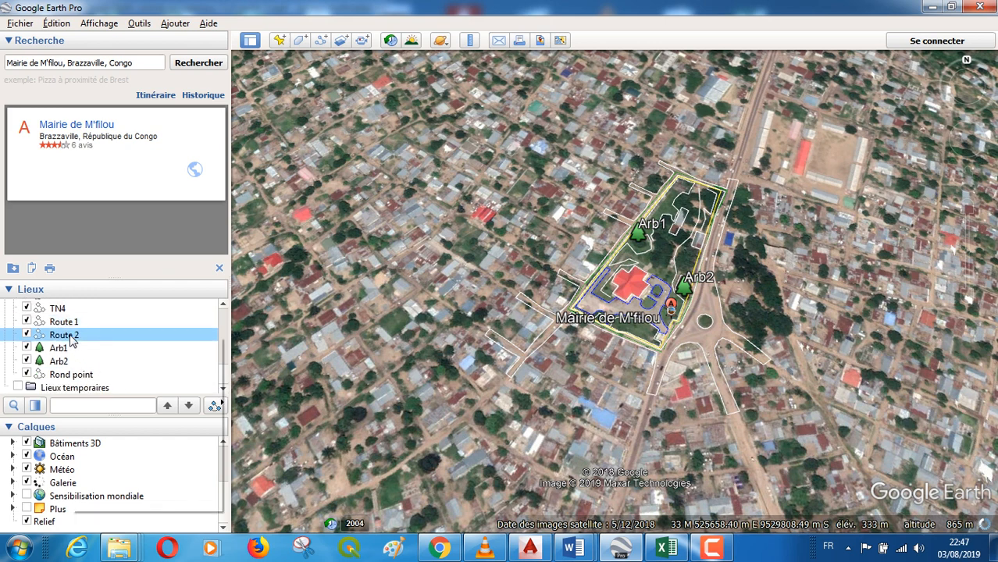
pyautogui.rightClick(69, 335)
pyautogui.click(153, 434)
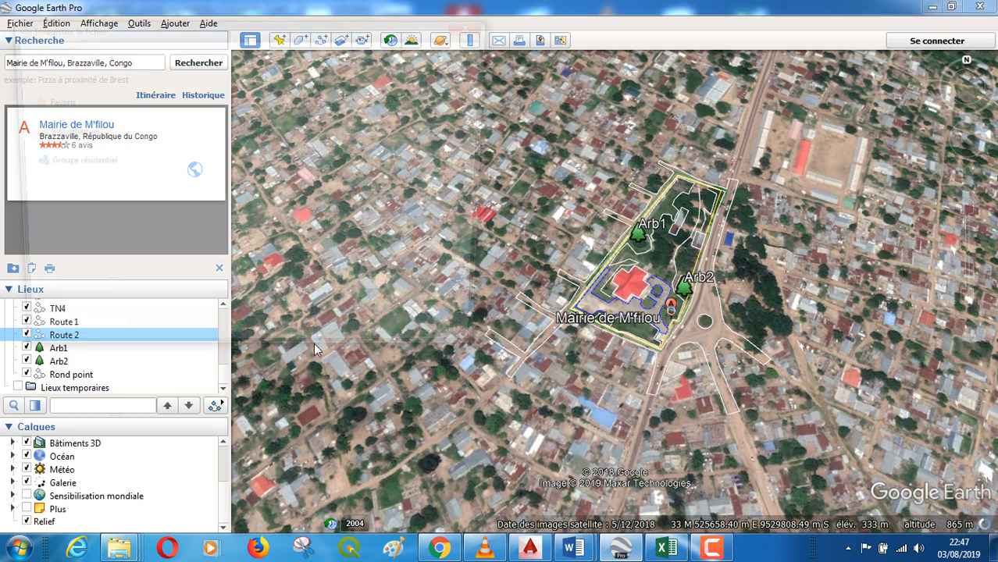
pyautogui.click(370, 342)
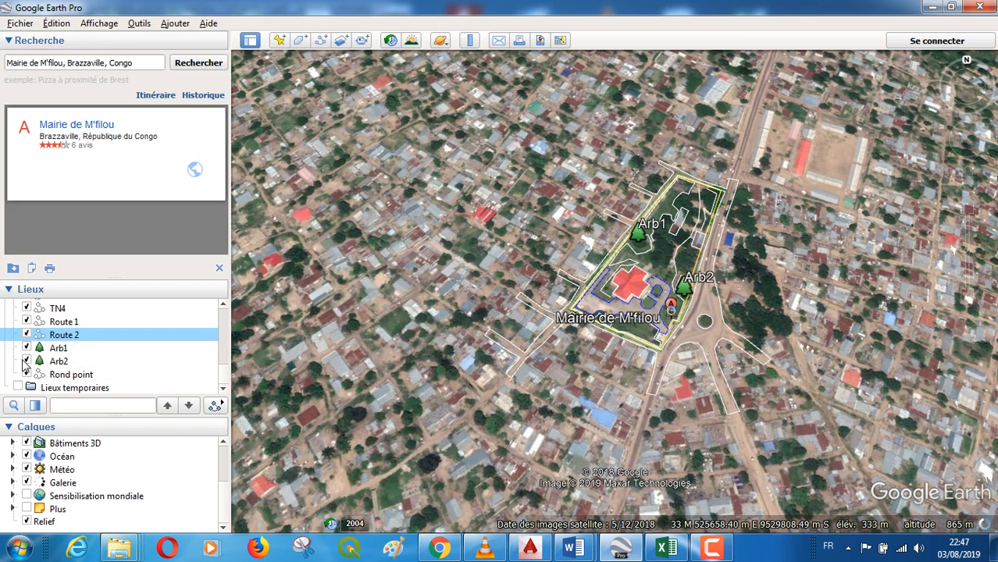
# Save the Rond point place as Rond point.kmz in the Formation Google Earth folder.
pyautogui.click(86, 377)
pyautogui.rightClick(85, 377)
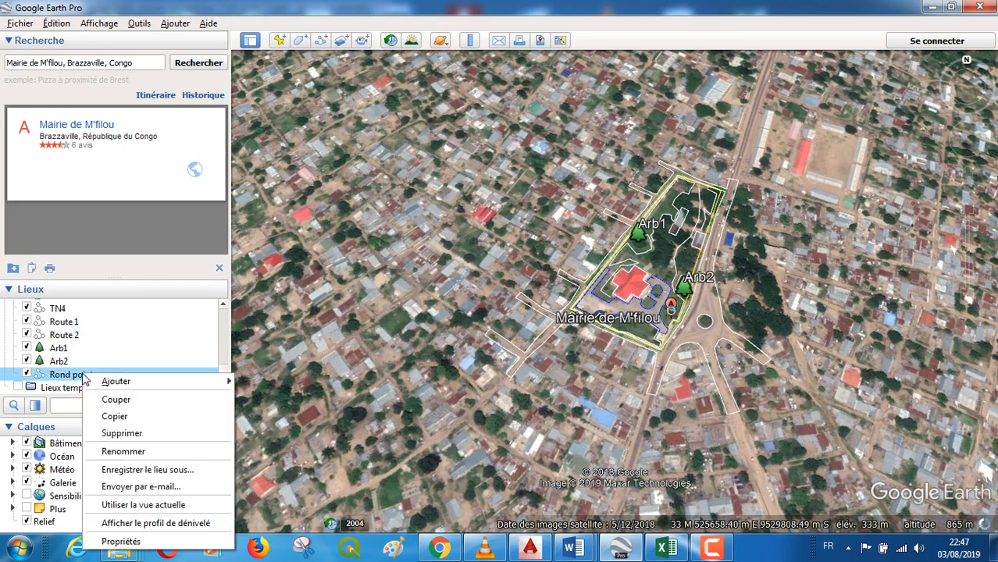
pyautogui.click(182, 474)
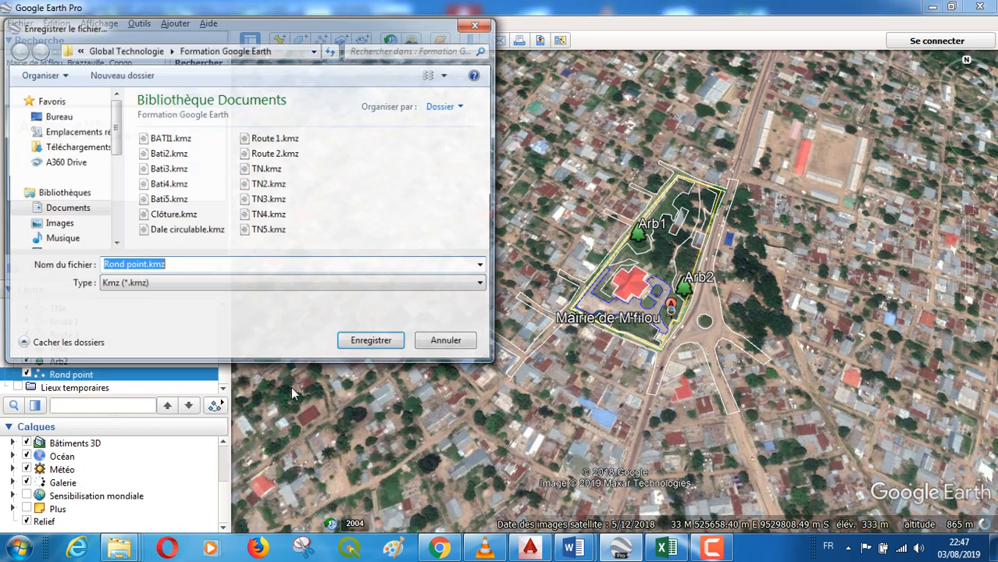
pyautogui.click(376, 346)
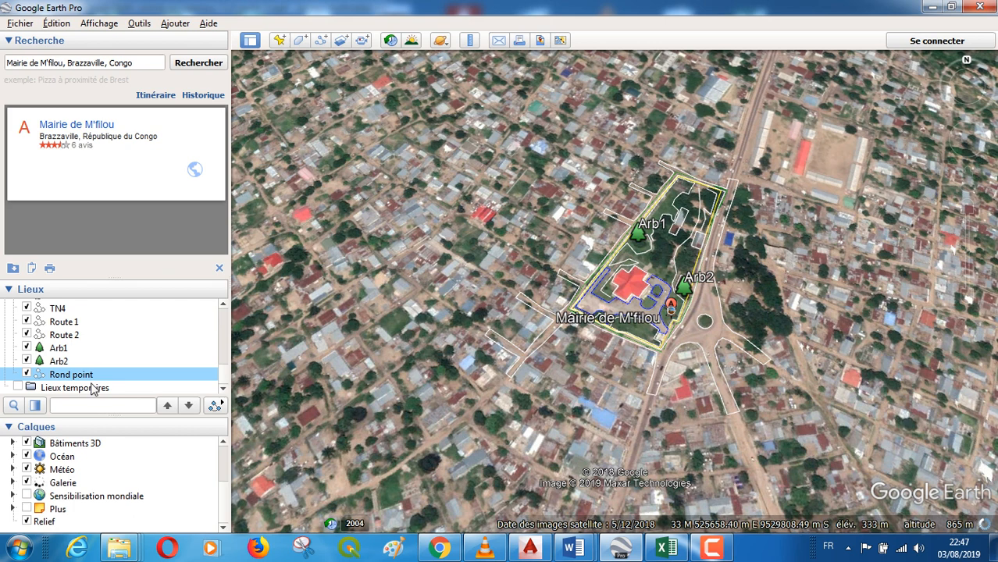
# Try the altitude reference Par rapport au sol in the Arb1 placemark's properties and return it to Au niveau du sol.
pyautogui.rightClick(57, 349)
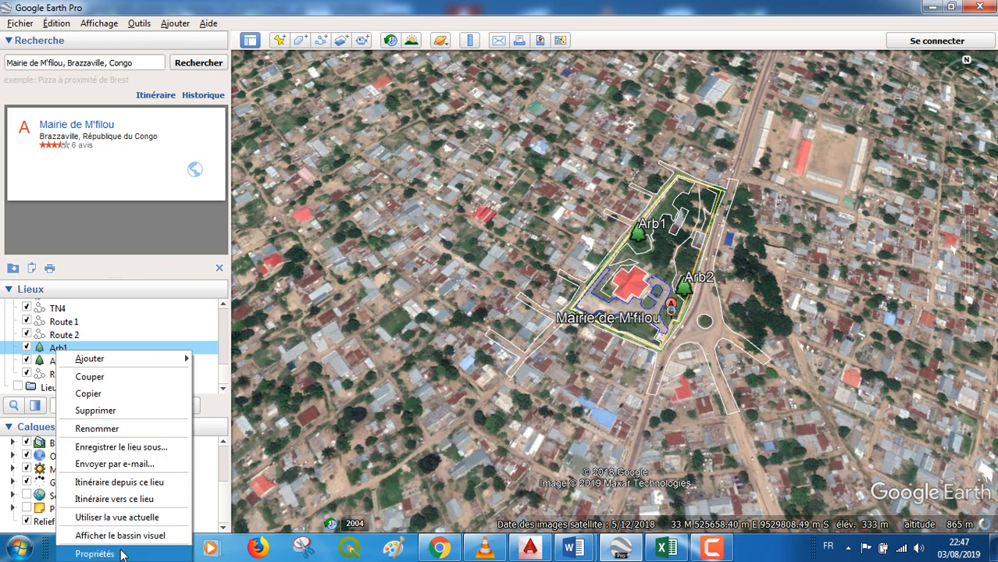
pyautogui.click(94, 554)
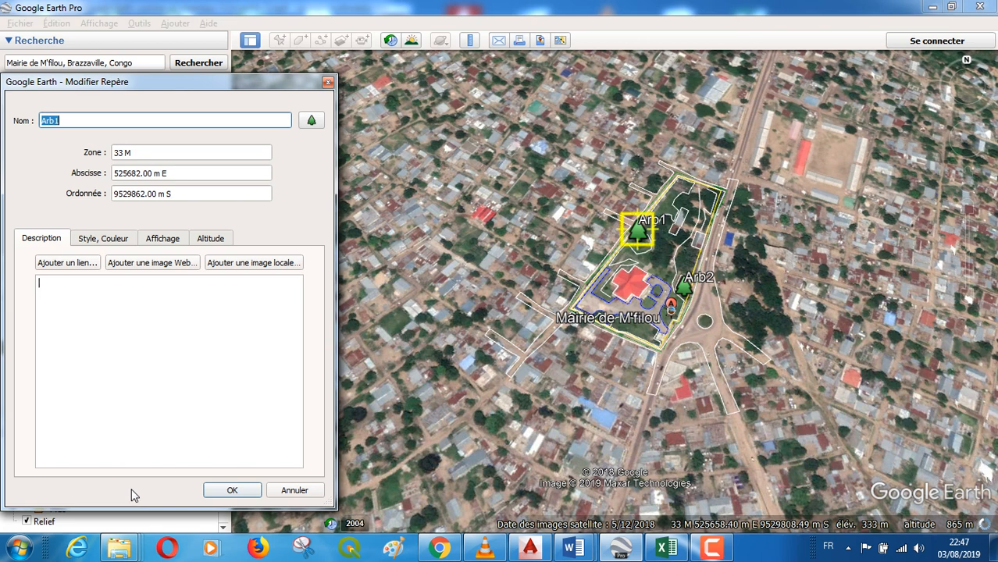
pyautogui.click(211, 240)
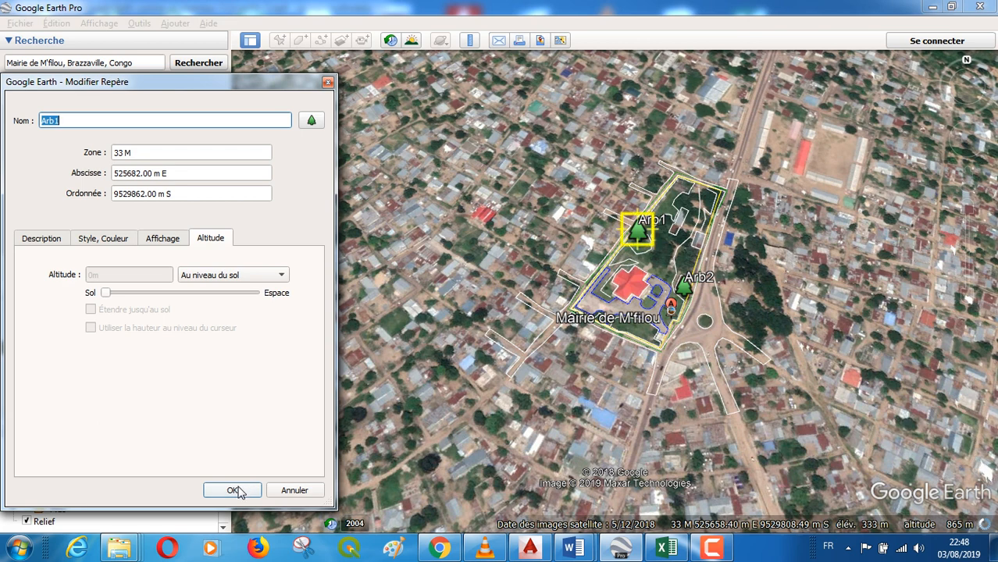
pyautogui.click(283, 278)
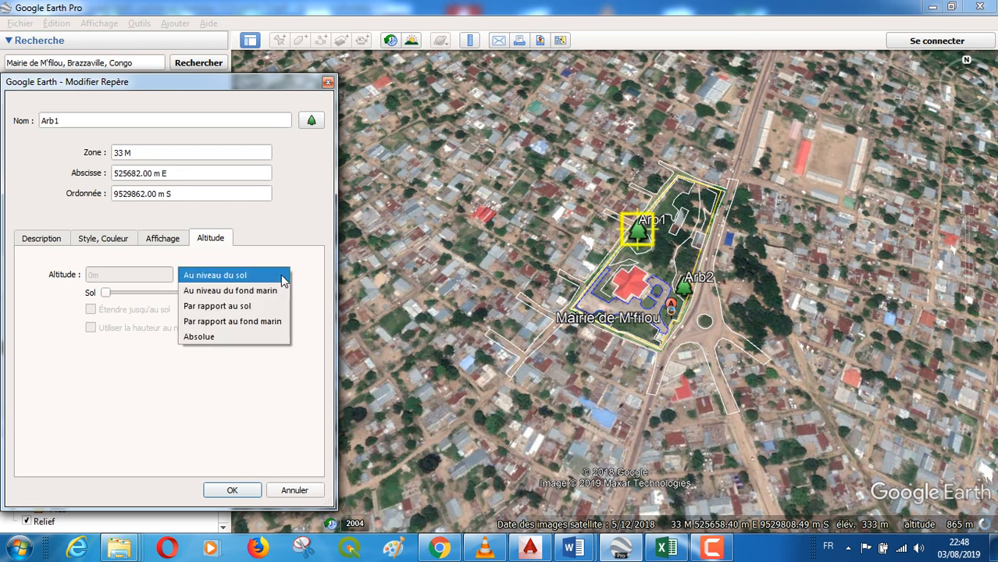
pyautogui.click(241, 313)
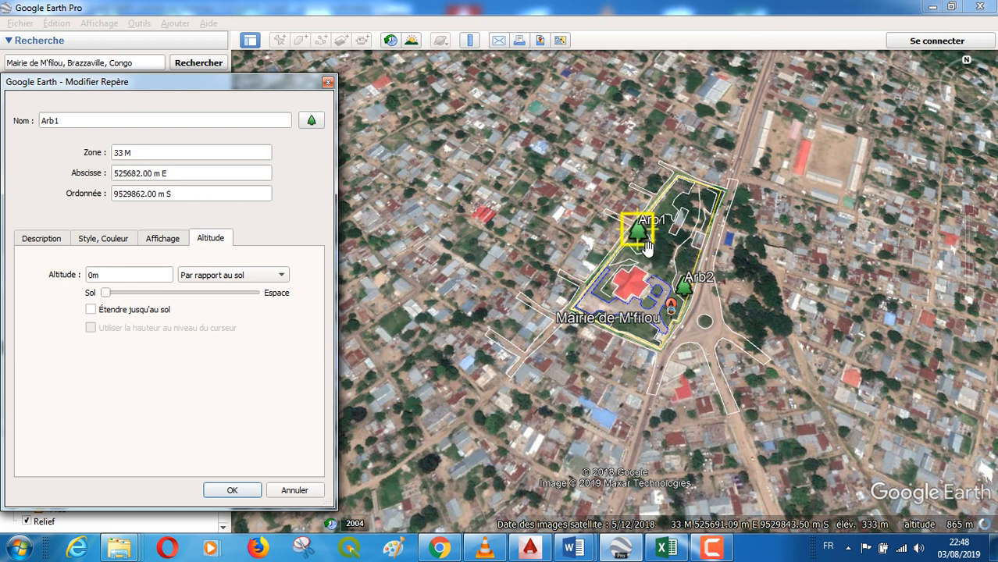
pyautogui.click(282, 278)
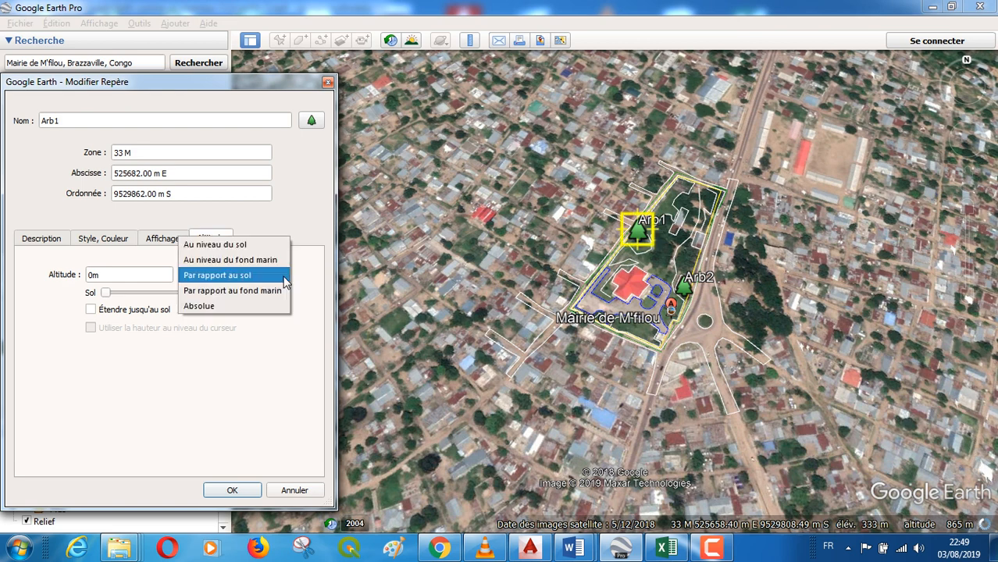
pyautogui.click(278, 249)
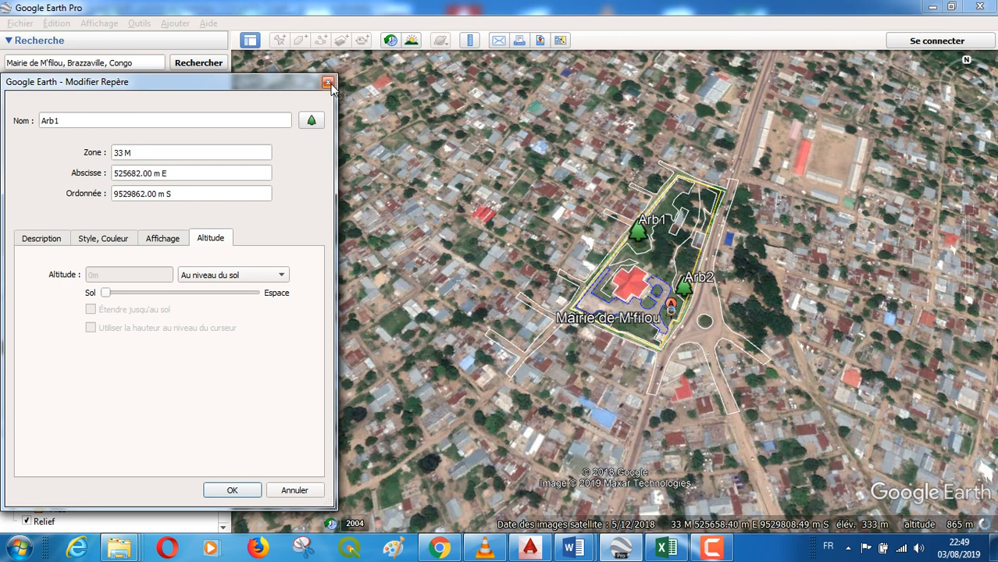
# Accept the Arb1 placemark's properties and frame the digitized Mairie de M'filou site with its surrounding roads.
pyautogui.click(242, 492)
pyautogui.moveTo(321, 218); pyautogui.dragTo(339, 205)
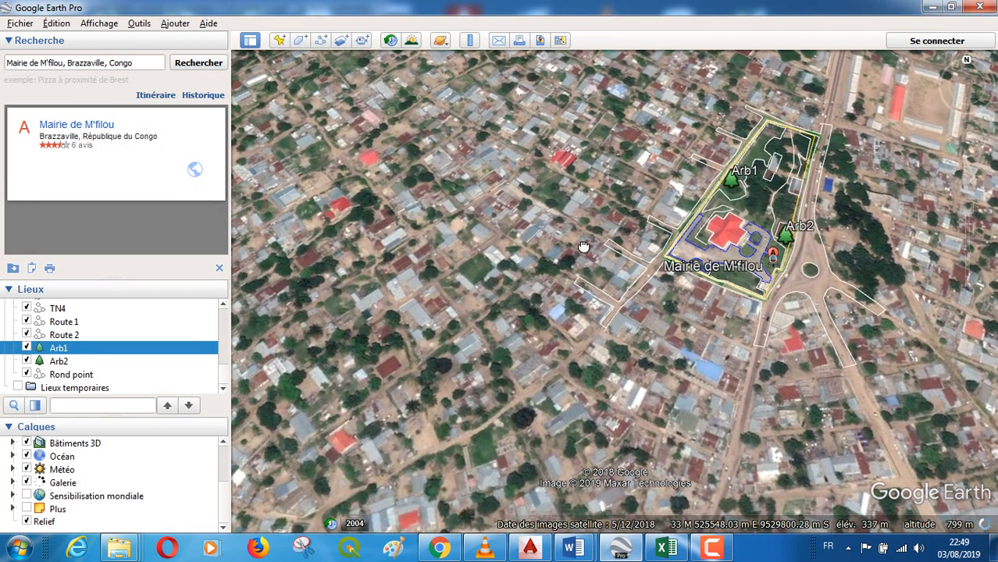
pyautogui.moveTo(584, 245); pyautogui.dragTo(483, 332)
pyautogui.scroll(-3, 787, 311)
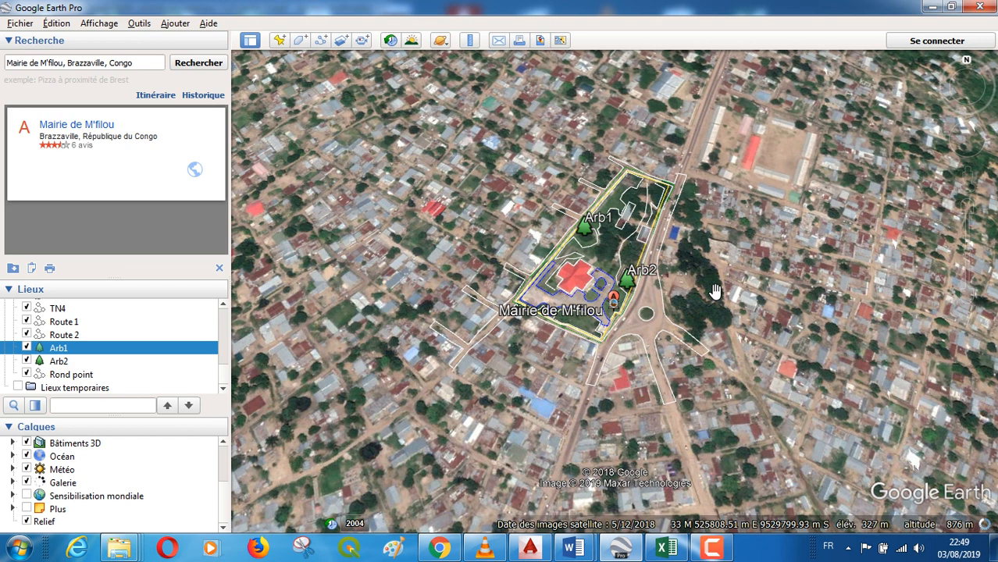
pyautogui.scroll(3, 714, 292)
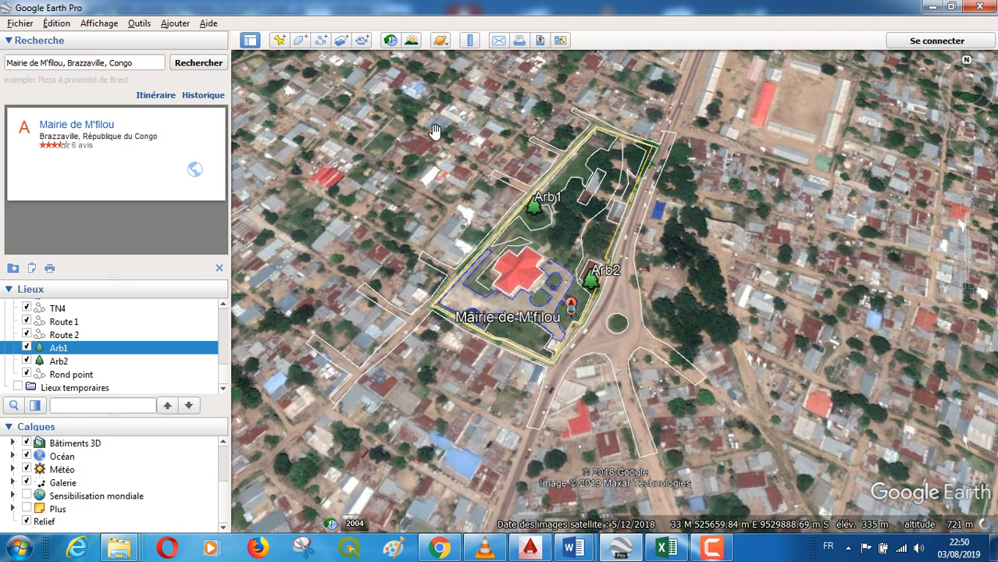
# Set up the map image for saving and inspect its editable legend entries and its title and description.
pyautogui.click(541, 43)
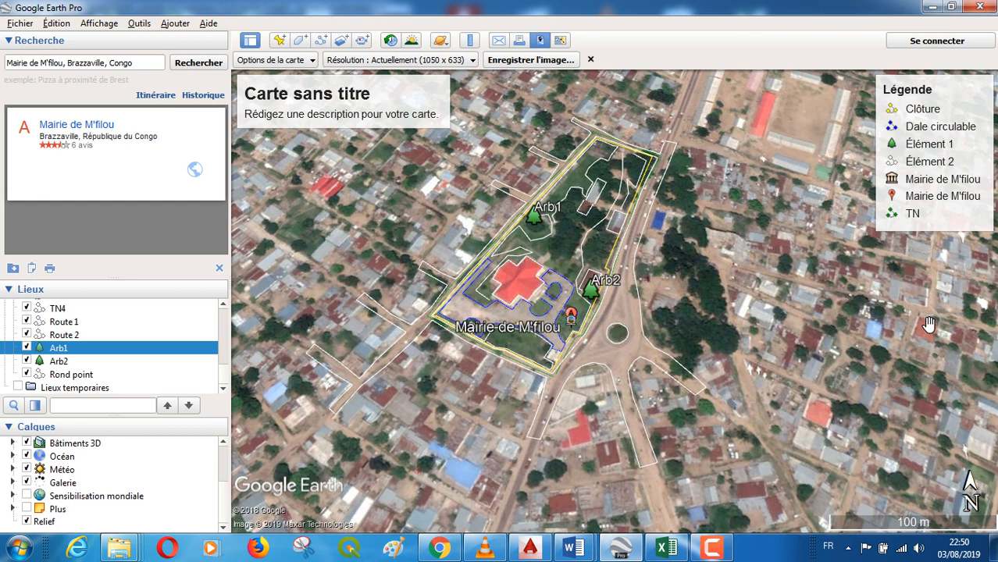
pyautogui.click(928, 162)
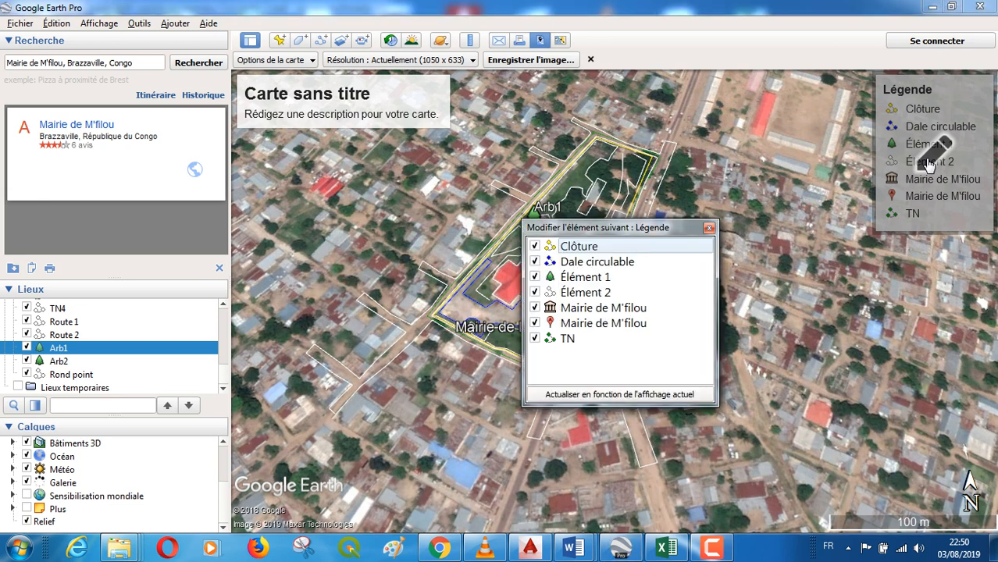
pyautogui.doubleClick(611, 280)
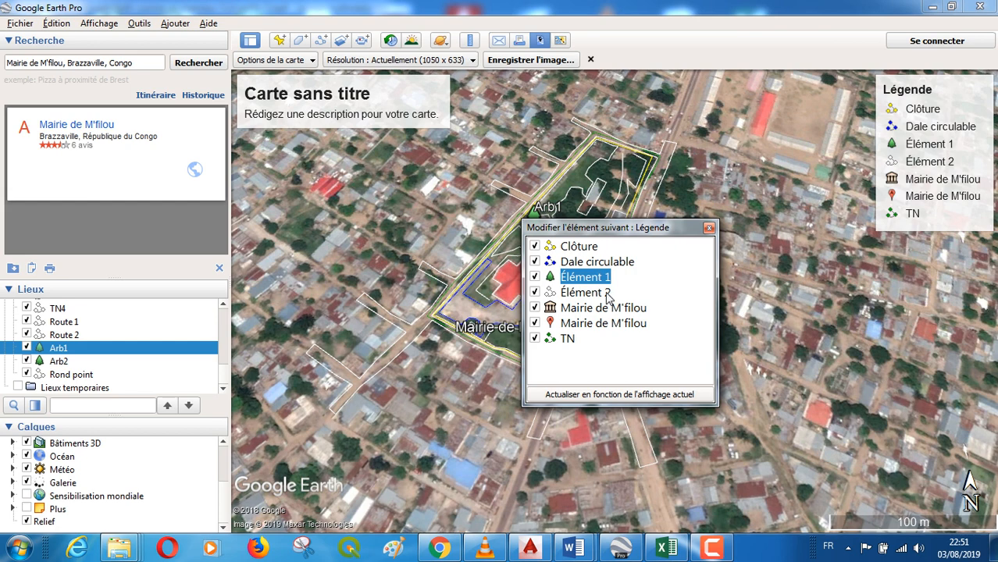
pyautogui.click(709, 229)
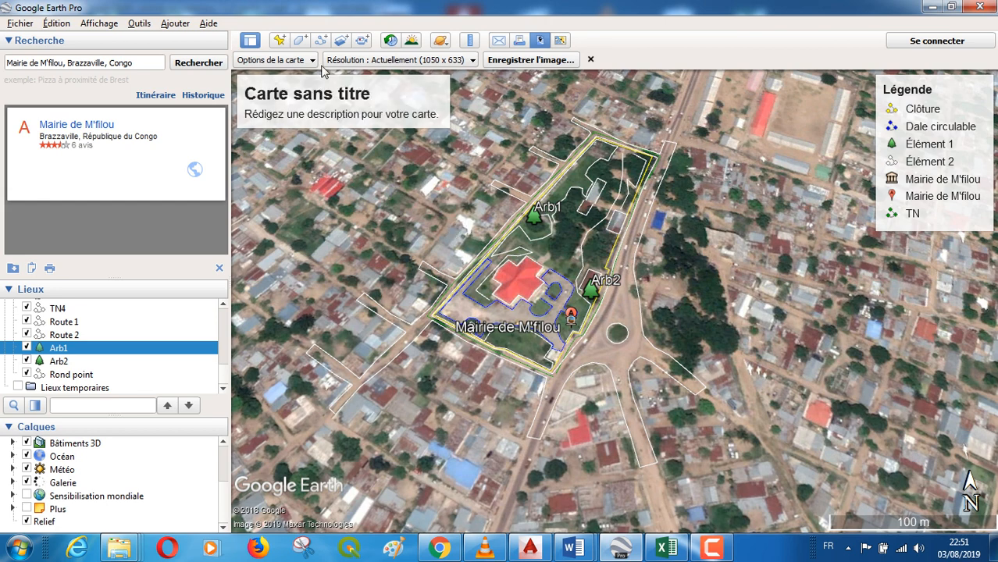
pyautogui.click(335, 114)
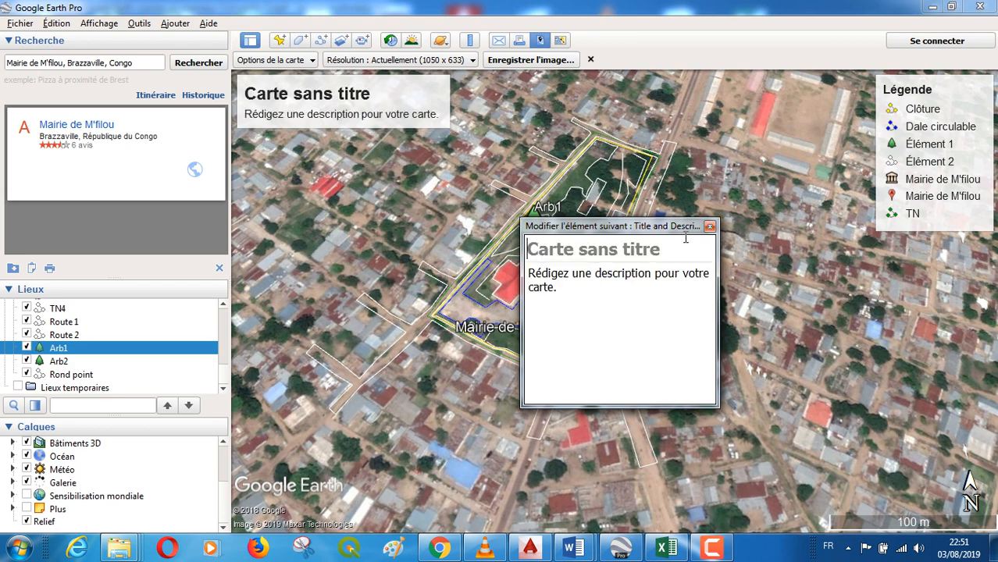
pyautogui.click(708, 227)
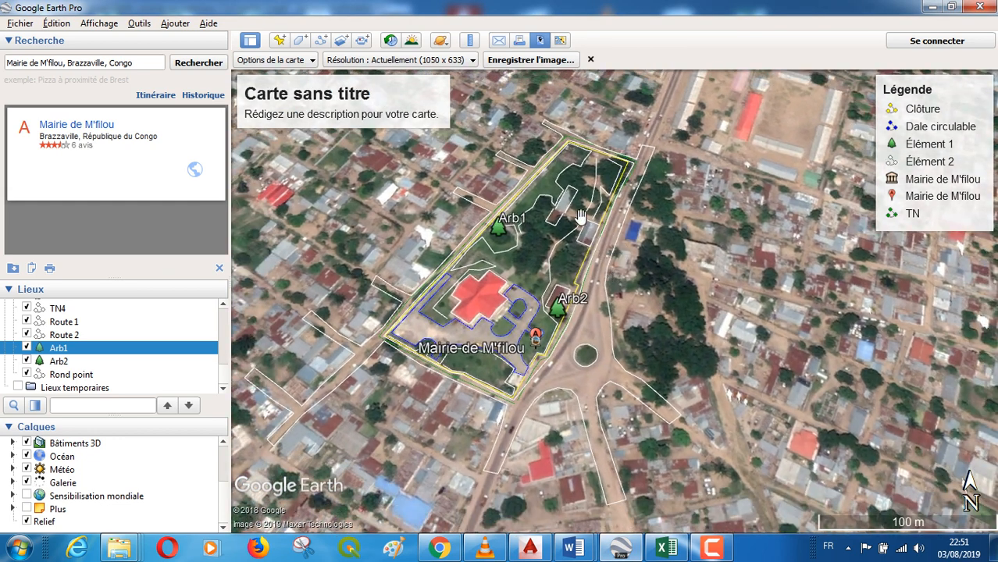
# Hide the title and description, legend, scale and compass on the map image.
pyautogui.click(314, 61)
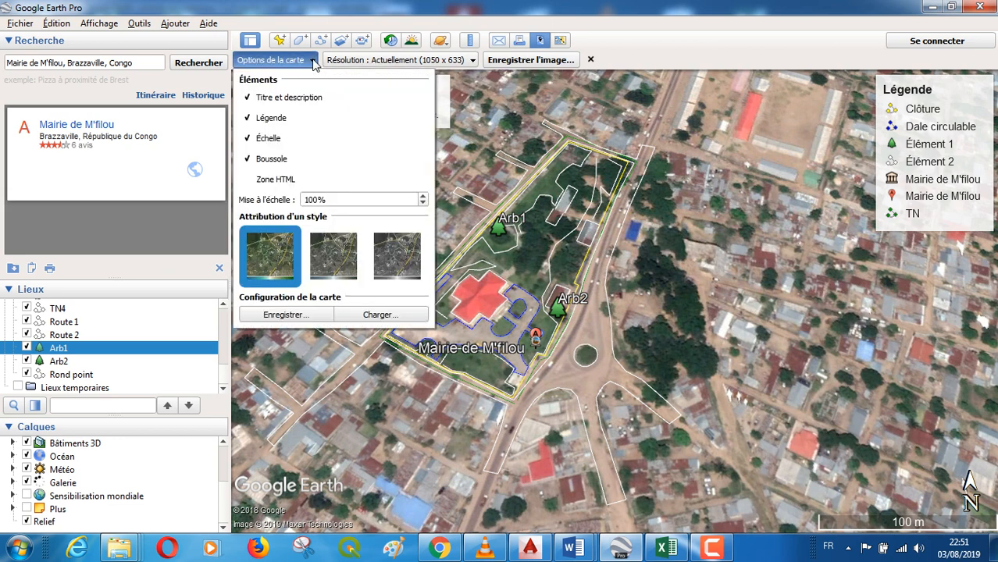
pyautogui.click(250, 100)
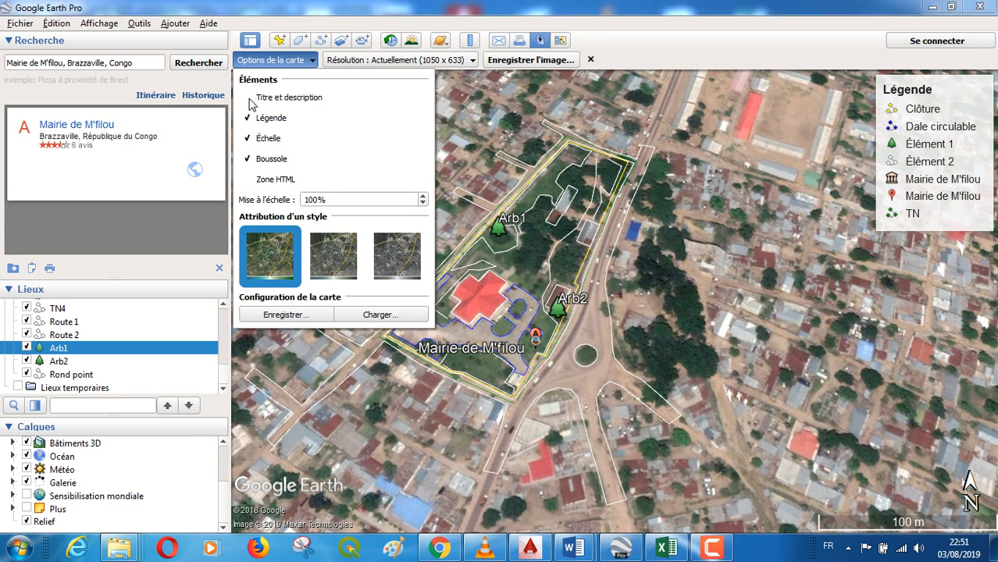
pyautogui.click(249, 122)
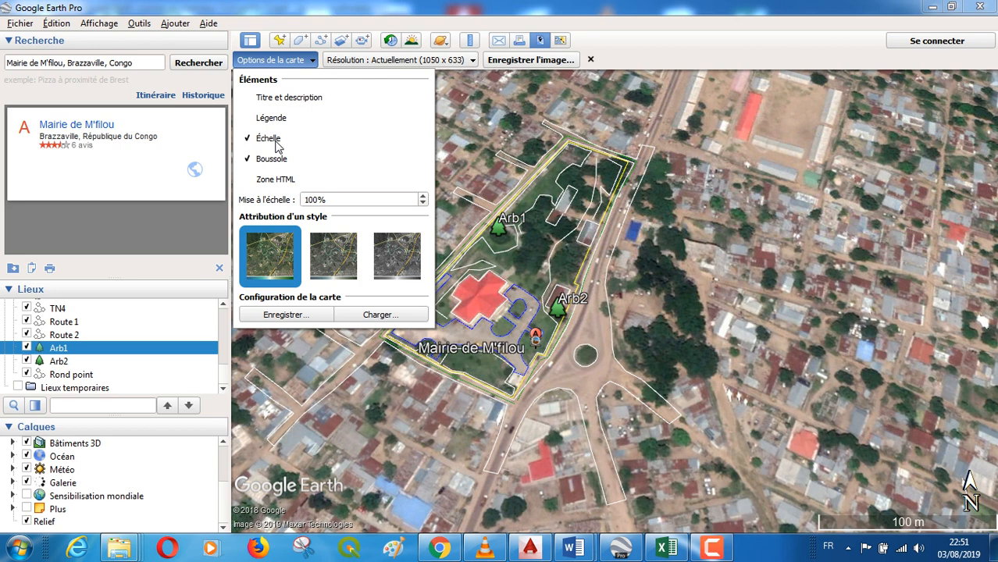
pyautogui.click(248, 140)
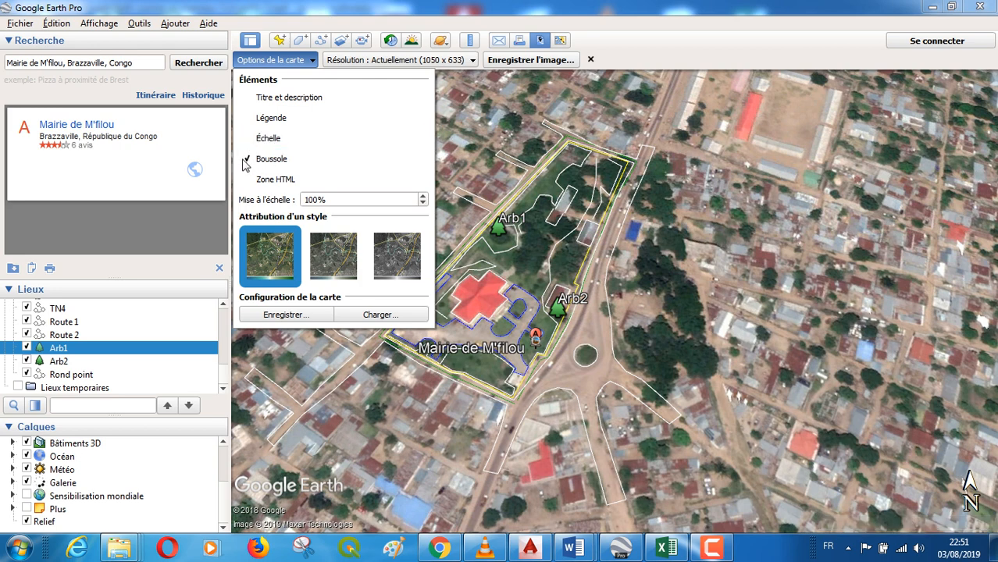
pyautogui.click(247, 160)
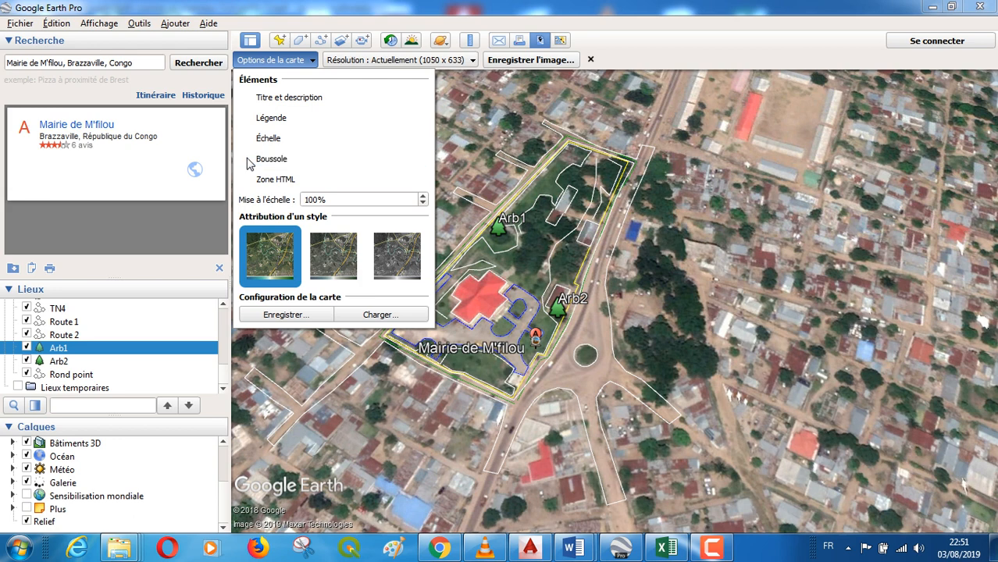
pyautogui.click(508, 155)
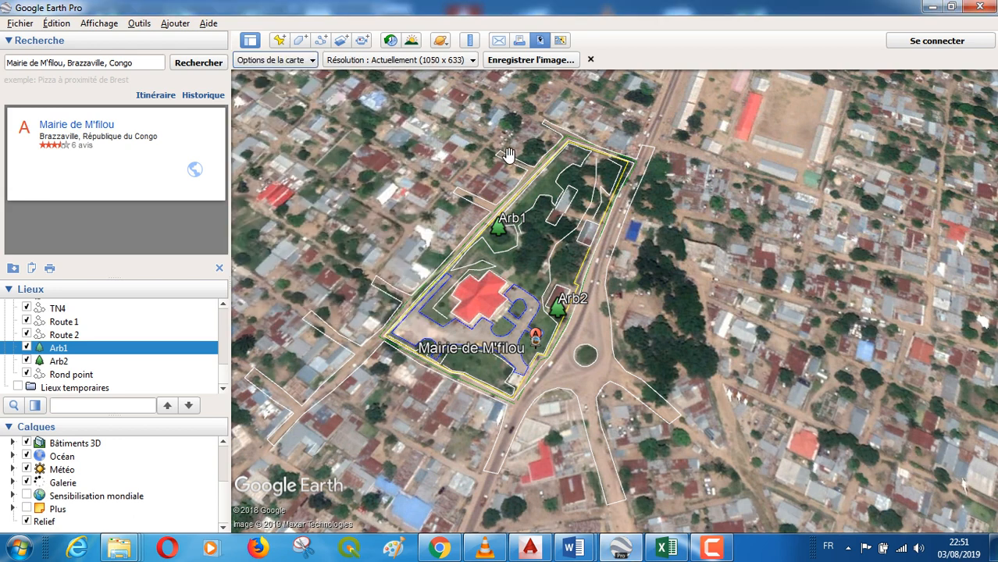
# Review the map image's available resolutions, the file types offered for saving it and its style options.
pyautogui.click(473, 60)
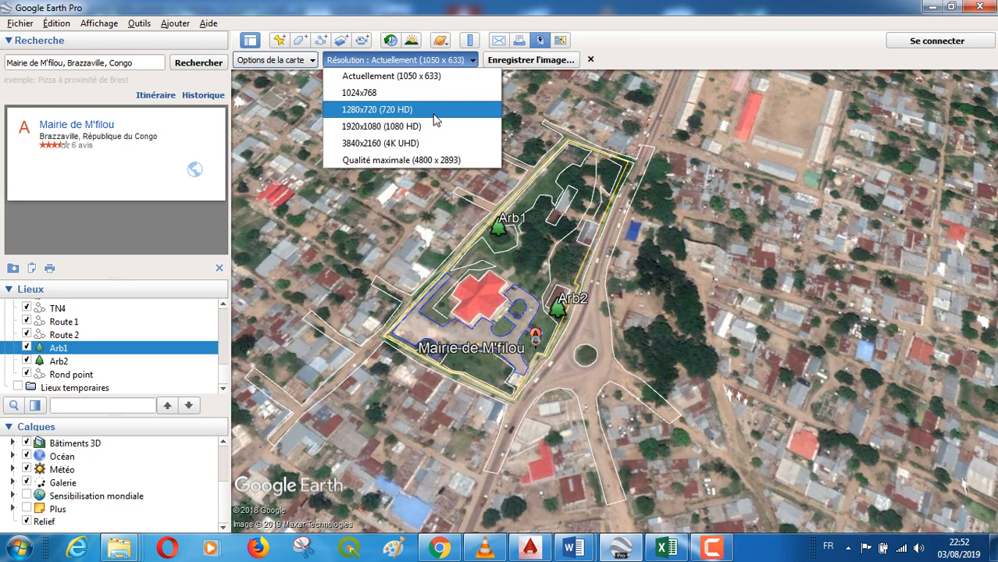
pyautogui.click(531, 65)
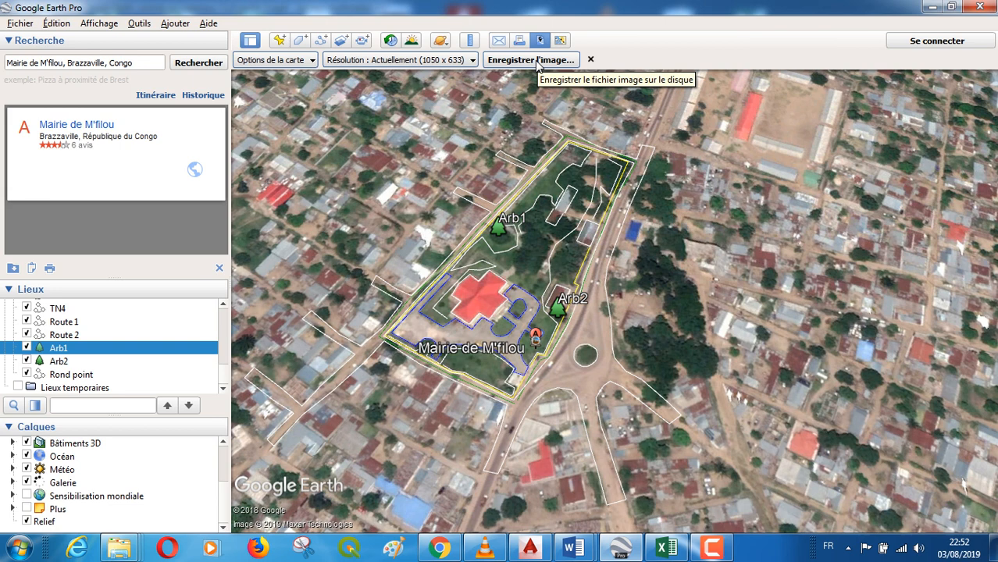
pyautogui.click(536, 60)
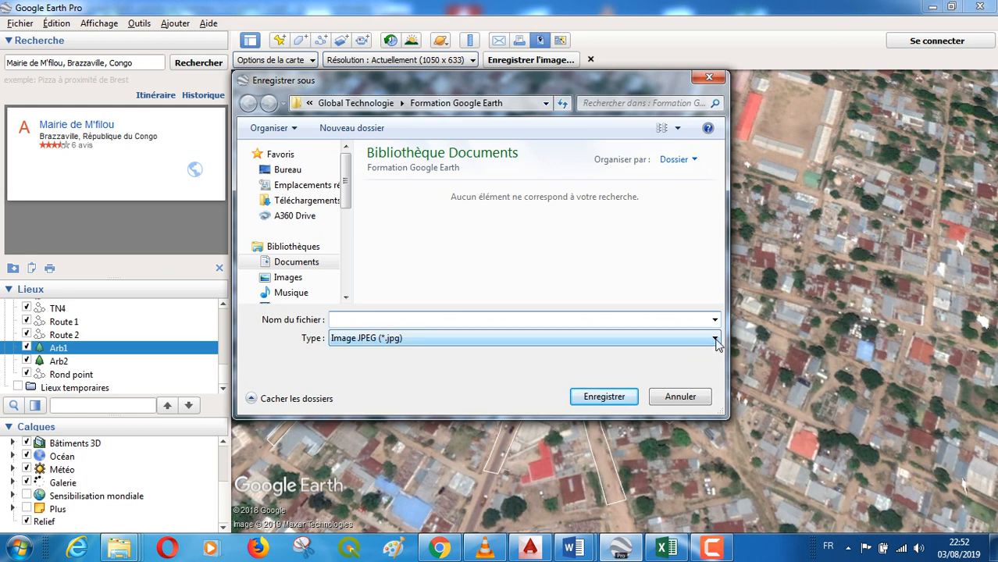
pyautogui.click(714, 344)
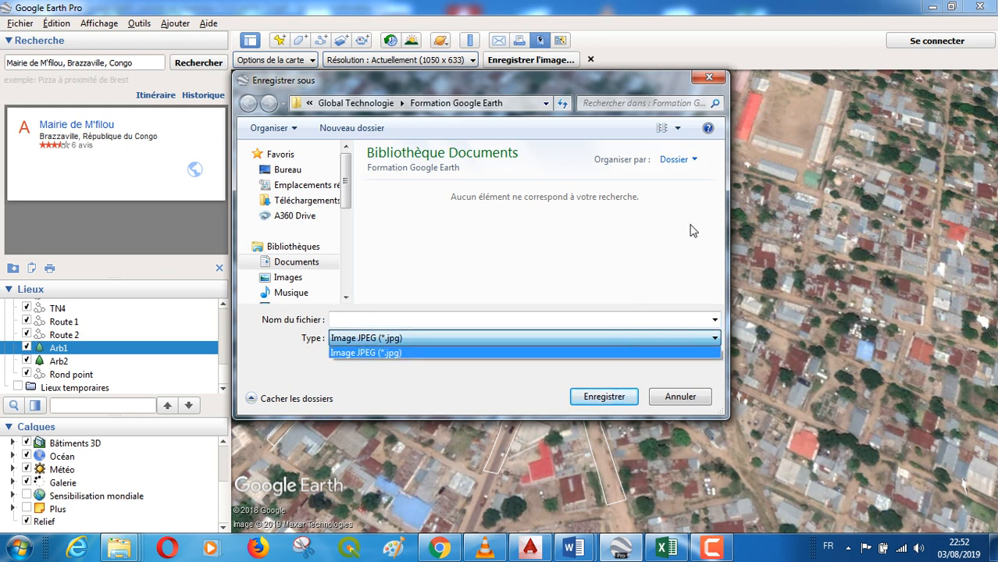
pyautogui.click(709, 77)
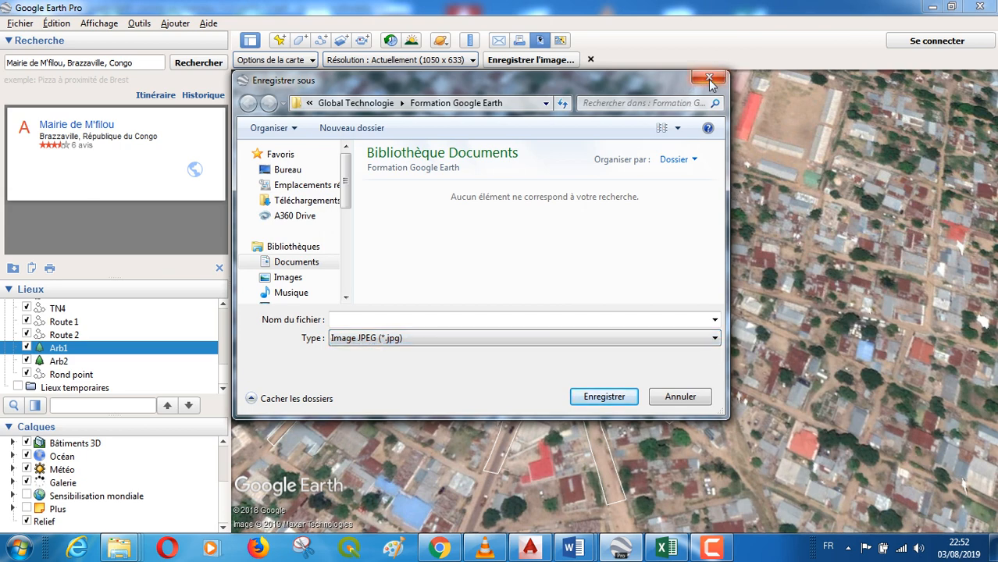
pyautogui.click(708, 79)
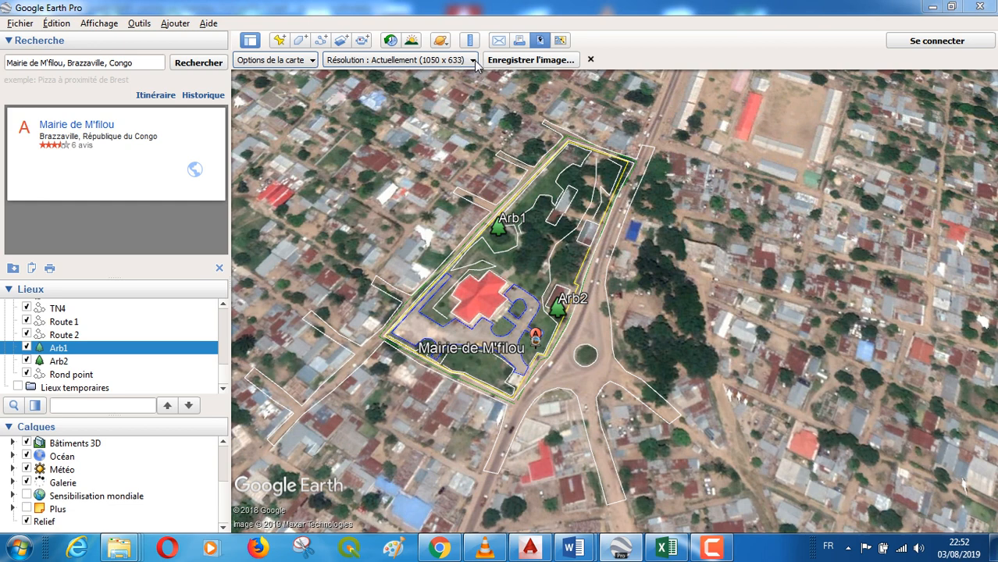
pyautogui.click(473, 61)
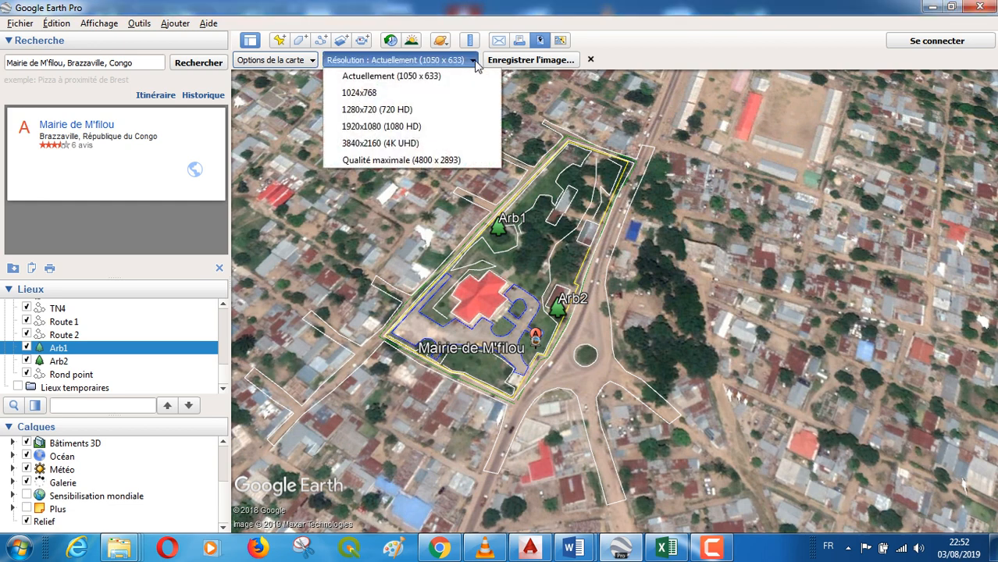
pyautogui.click(664, 50)
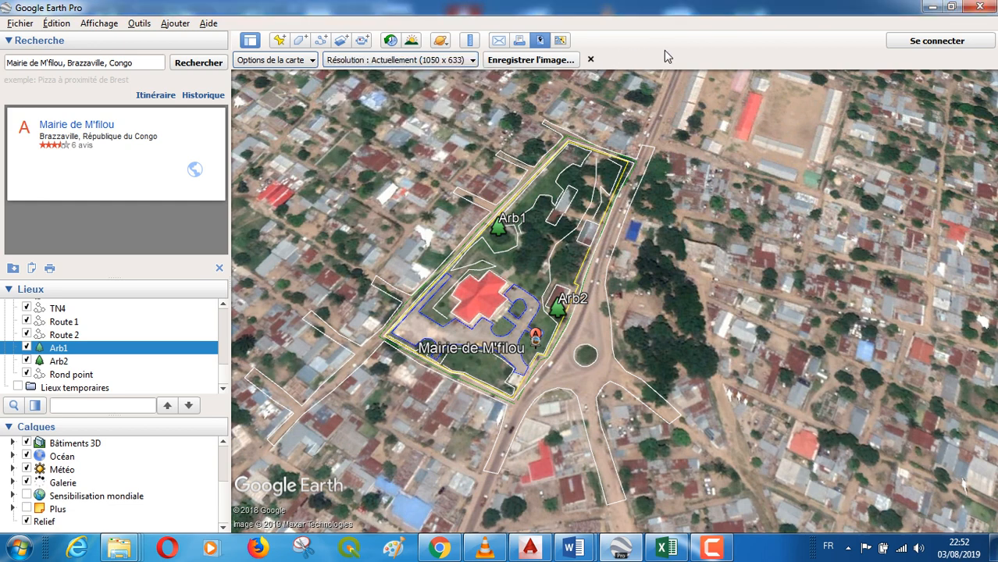
pyautogui.click(311, 61)
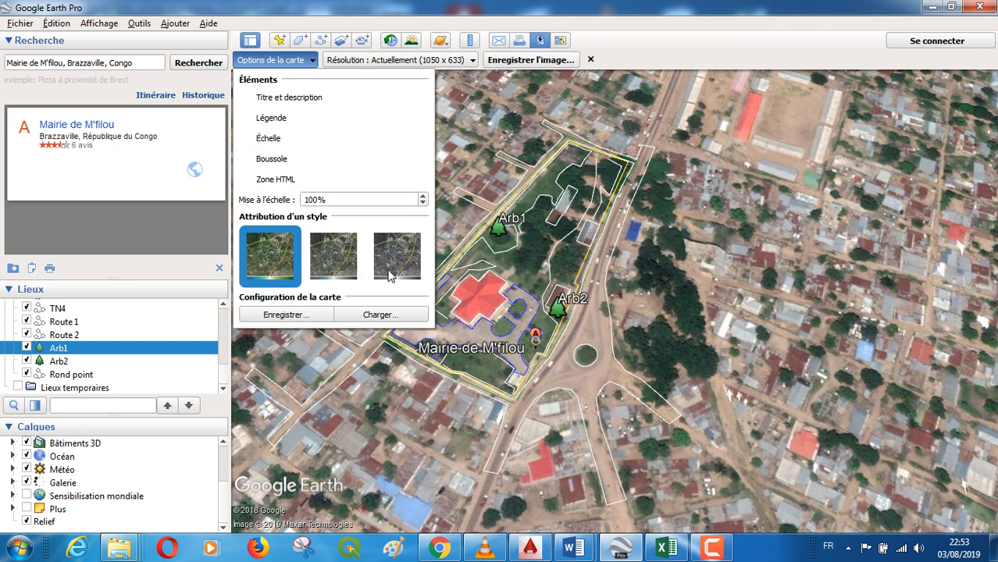
pyautogui.click(647, 50)
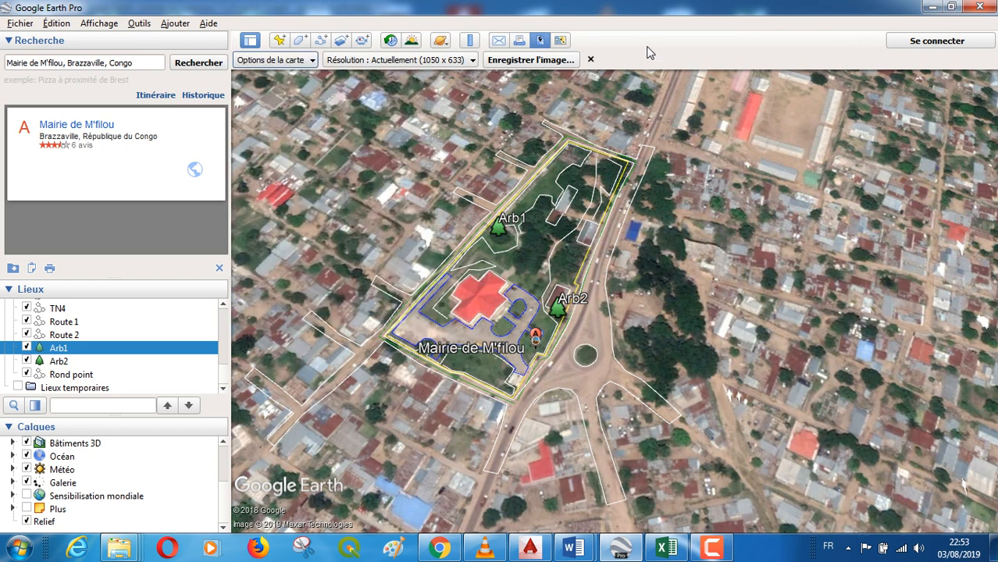
pyautogui.click(713, 550)
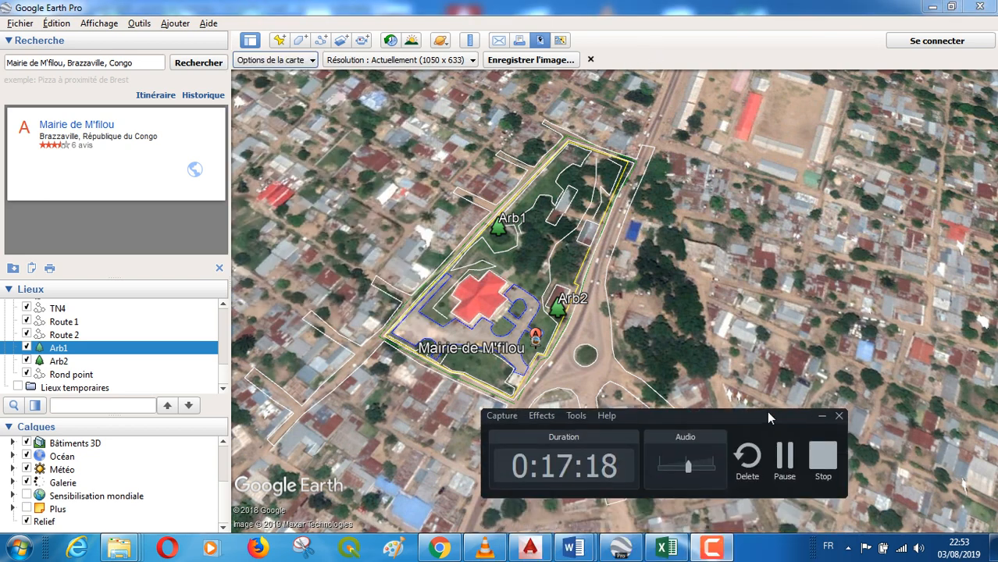
pyautogui.click(787, 457)
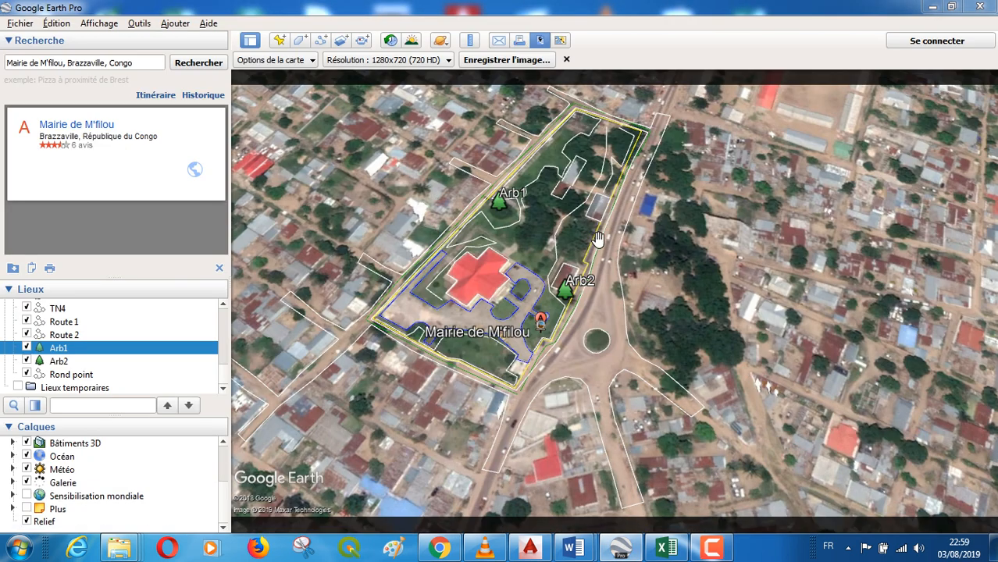
pyautogui.scroll(-2, 652, 340)
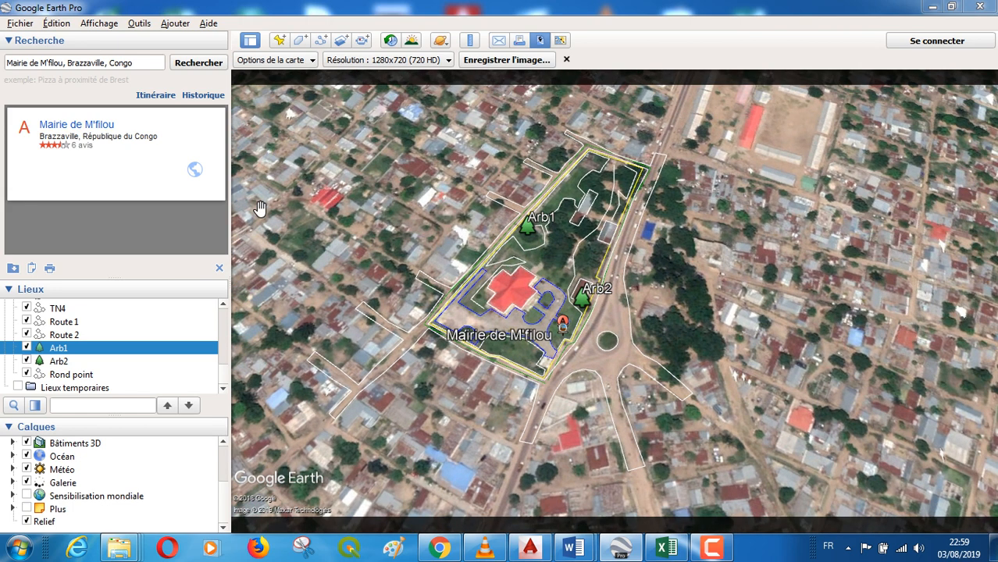
pyautogui.click(21, 24)
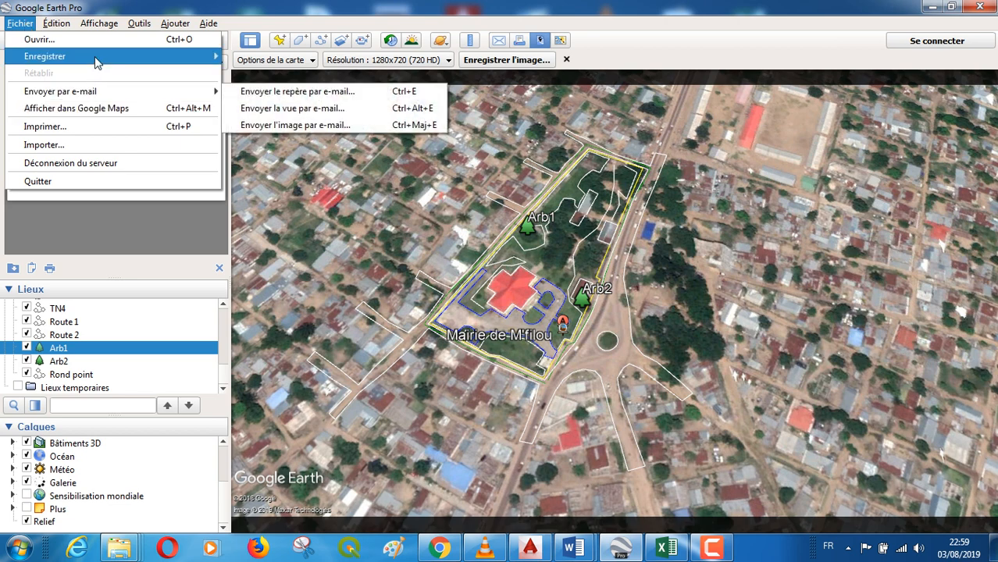
pyautogui.moveTo(96, 61)
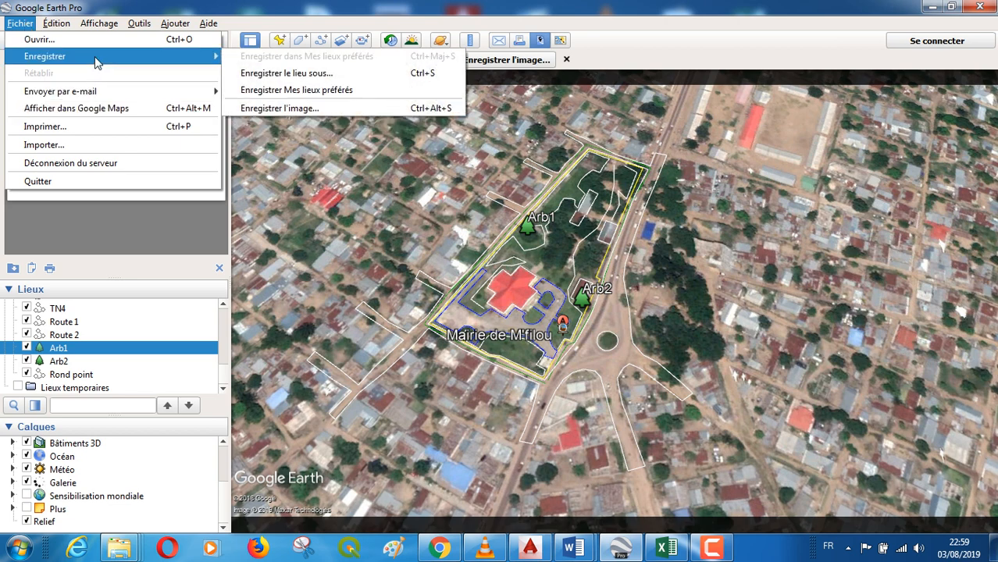
pyautogui.click(322, 74)
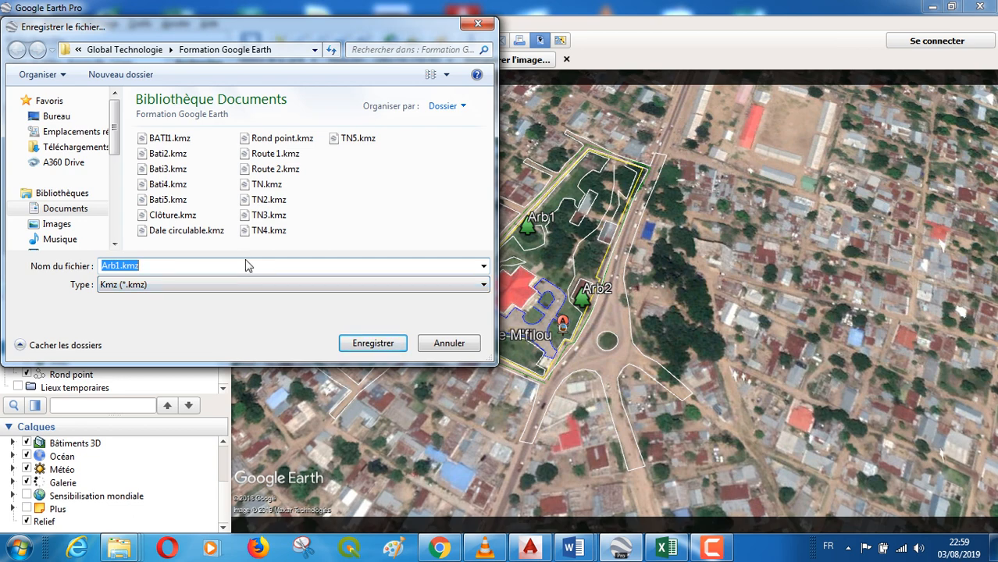
pyautogui.write('Mar')
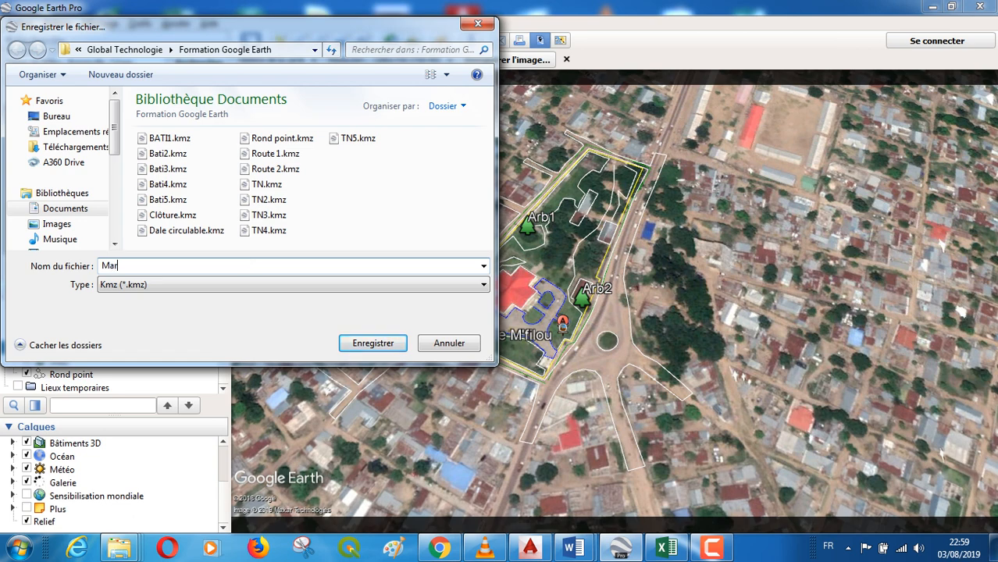
pyautogui.write('ie Mfilou')
pyautogui.click(376, 345)
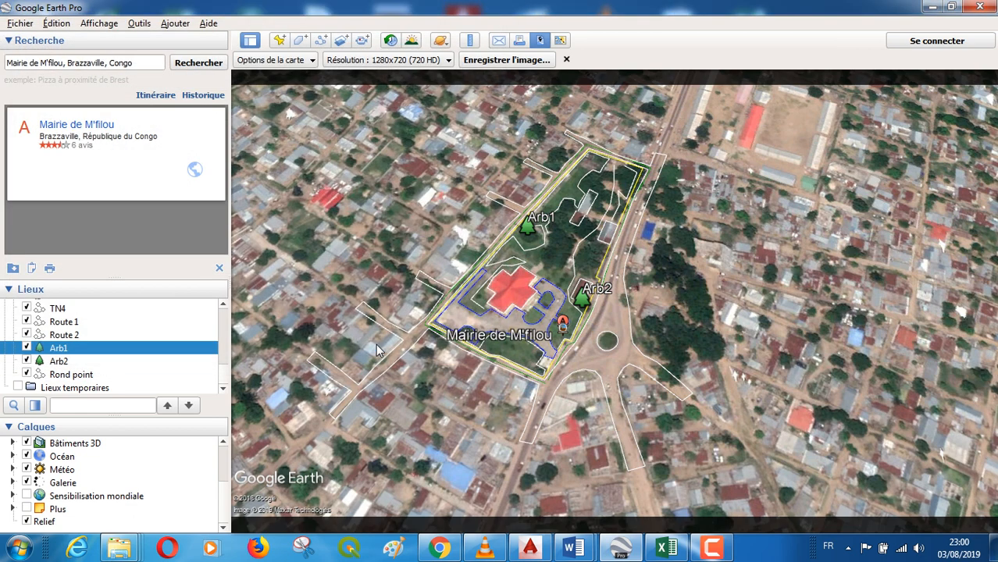
pyautogui.scroll(3, 376, 343)
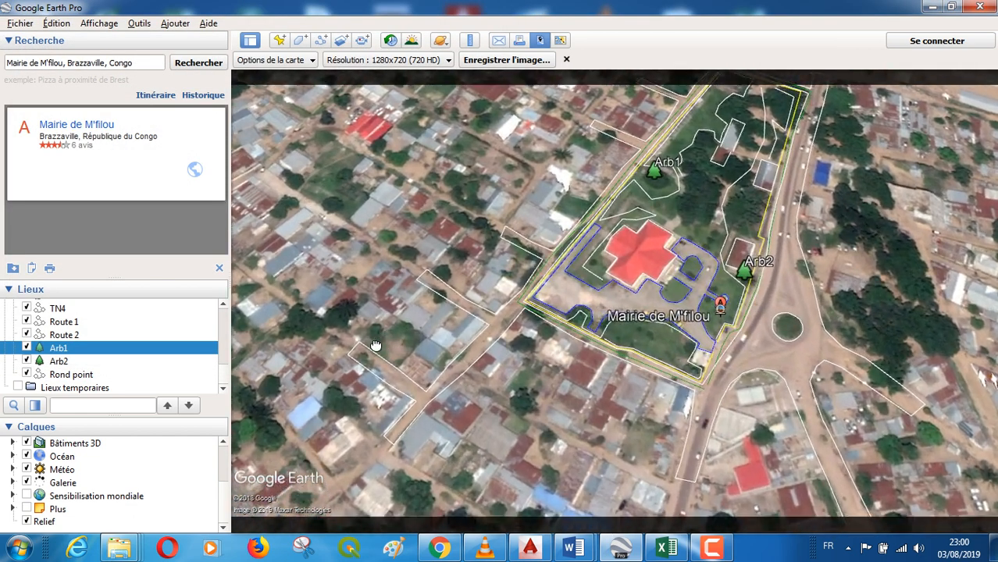
pyautogui.scroll(-2, 547, 437)
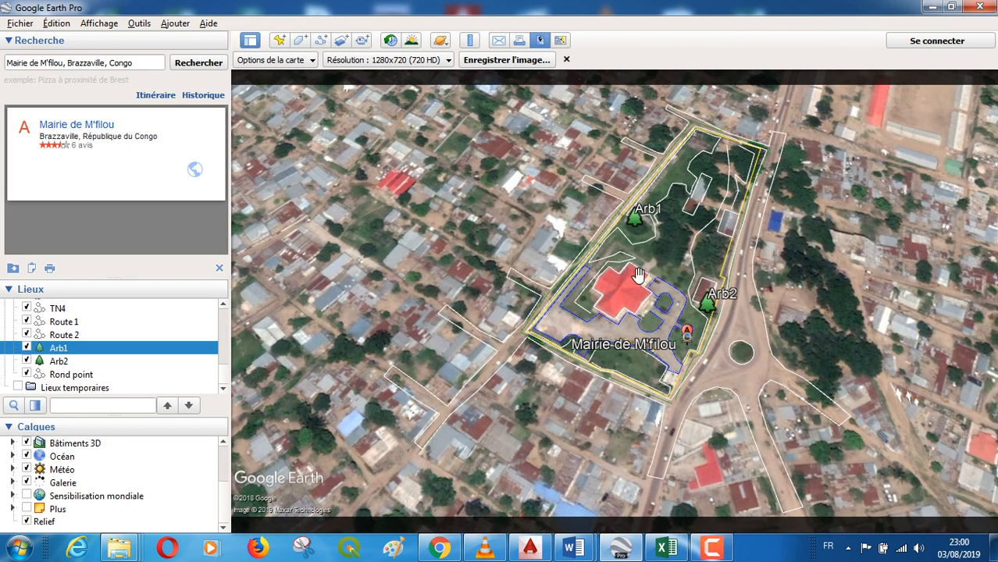
# Shift the map slightly and look through the saved places list, including the Mairie de M'filou features.
pyautogui.moveTo(636, 274); pyautogui.dragTo(634, 319)
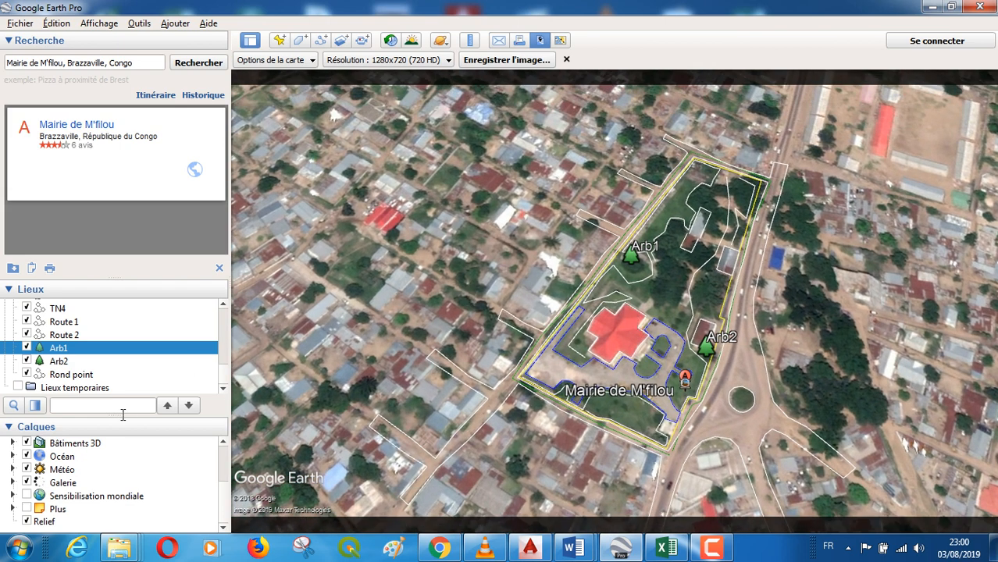
pyautogui.click(220, 390)
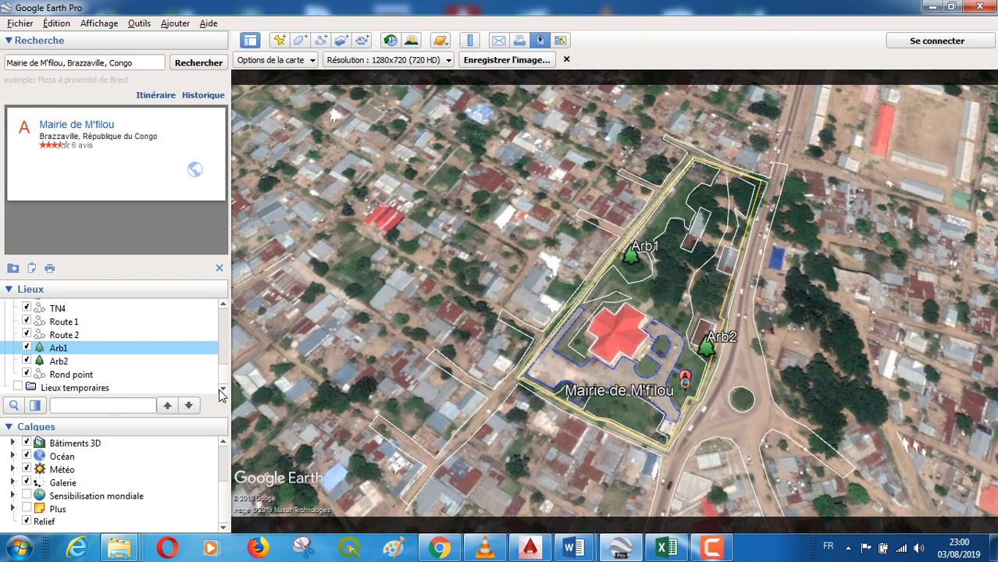
pyautogui.moveTo(224, 380); pyautogui.dragTo(227, 328)
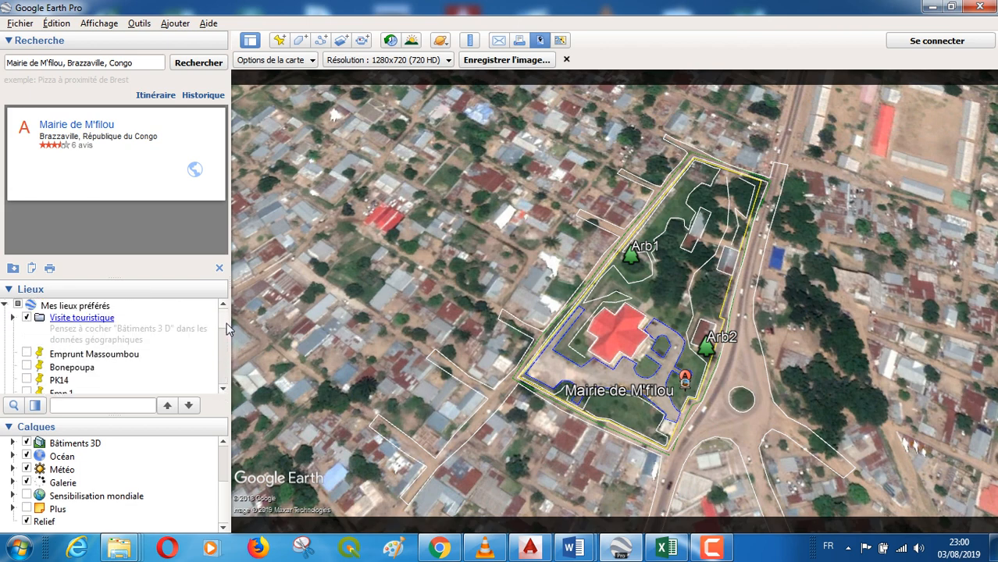
pyautogui.click(225, 390)
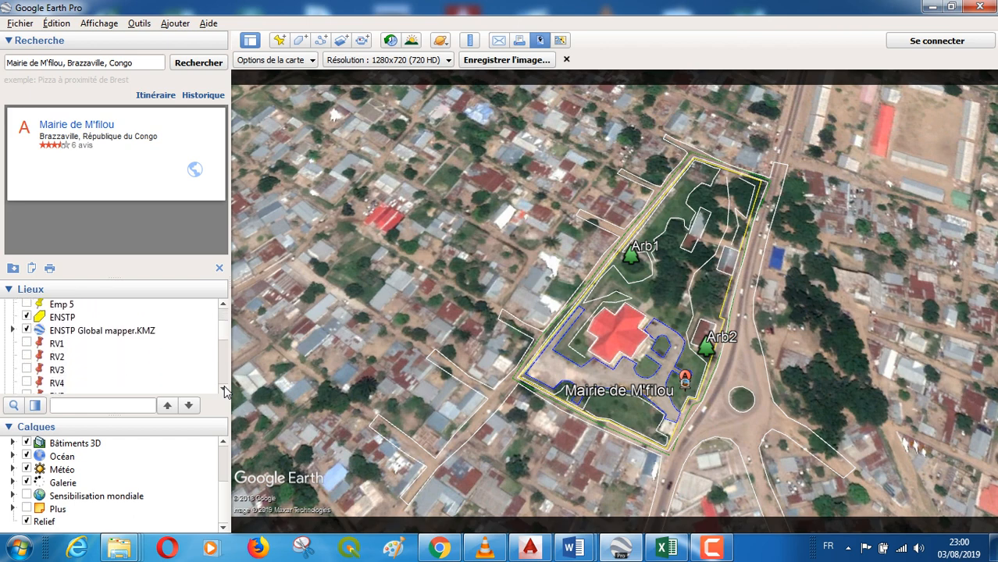
pyautogui.moveTo(225, 389); pyautogui.dragTo(225, 391)
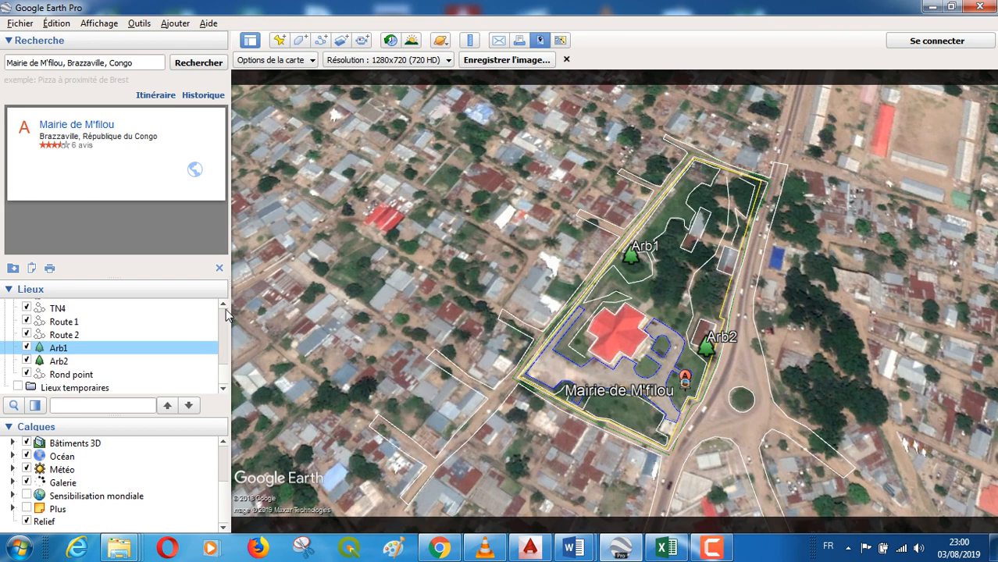
pyautogui.moveTo(226, 309); pyautogui.dragTo(225, 308)
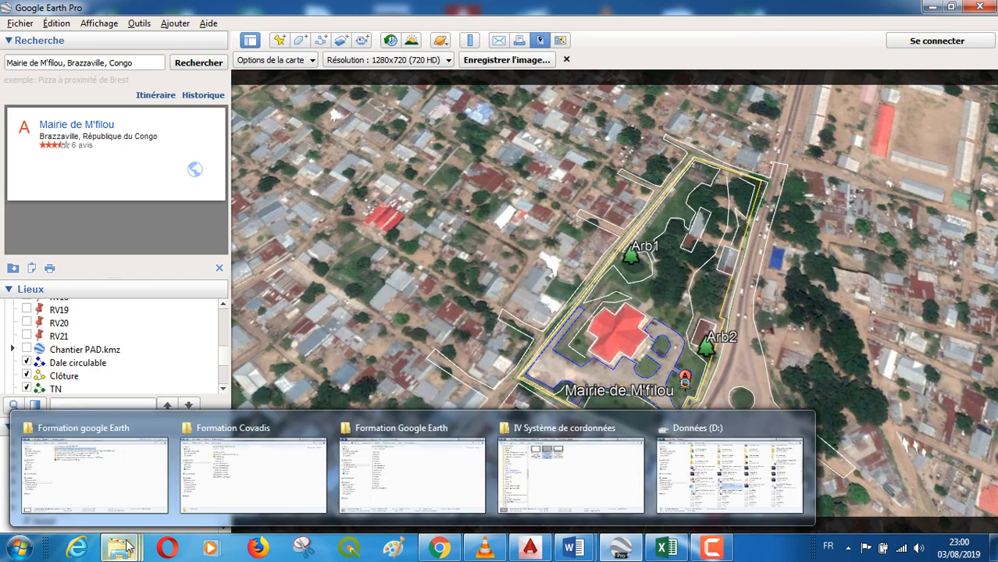
pyautogui.moveTo(364, 507)
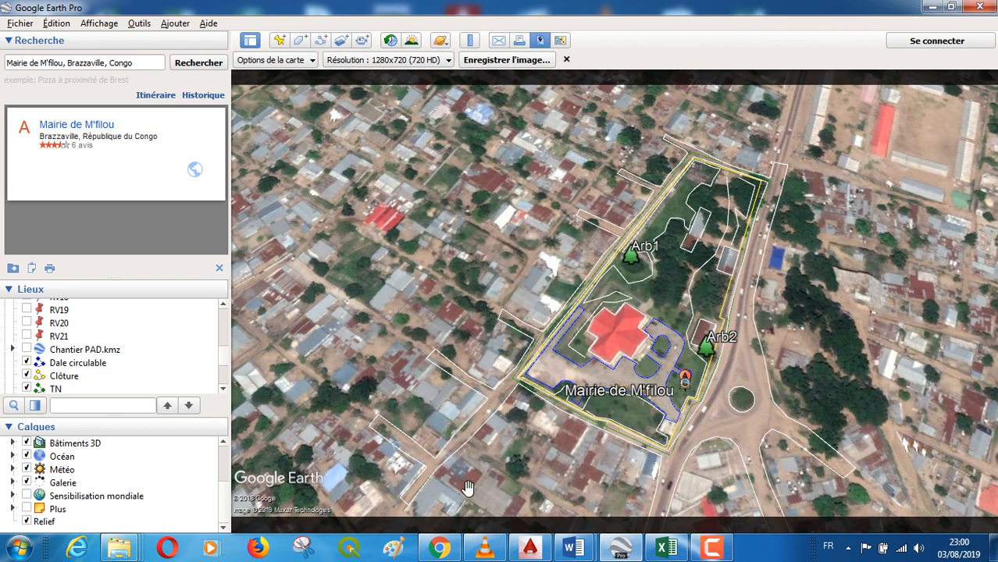
pyautogui.moveTo(455, 552)
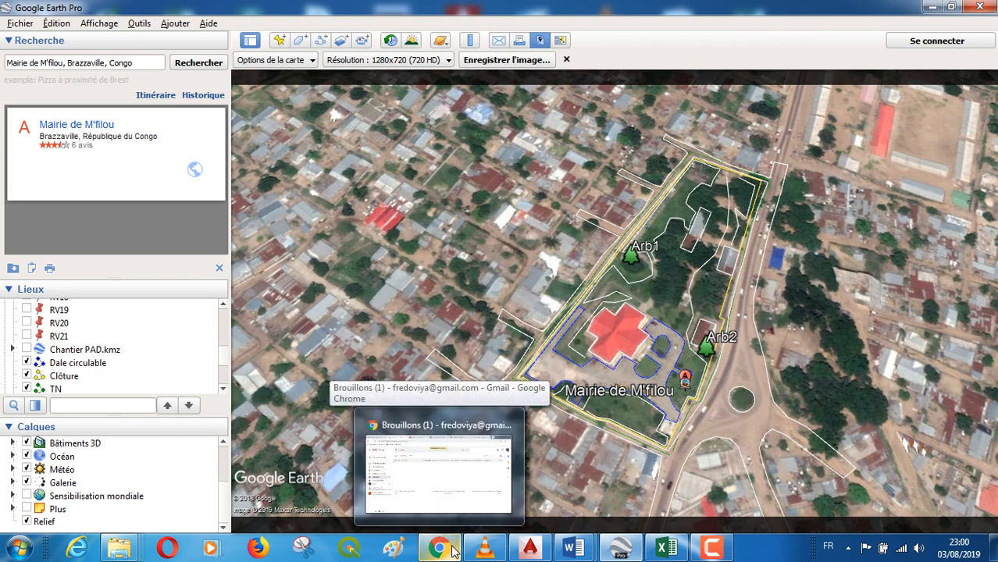
pyautogui.click(454, 552)
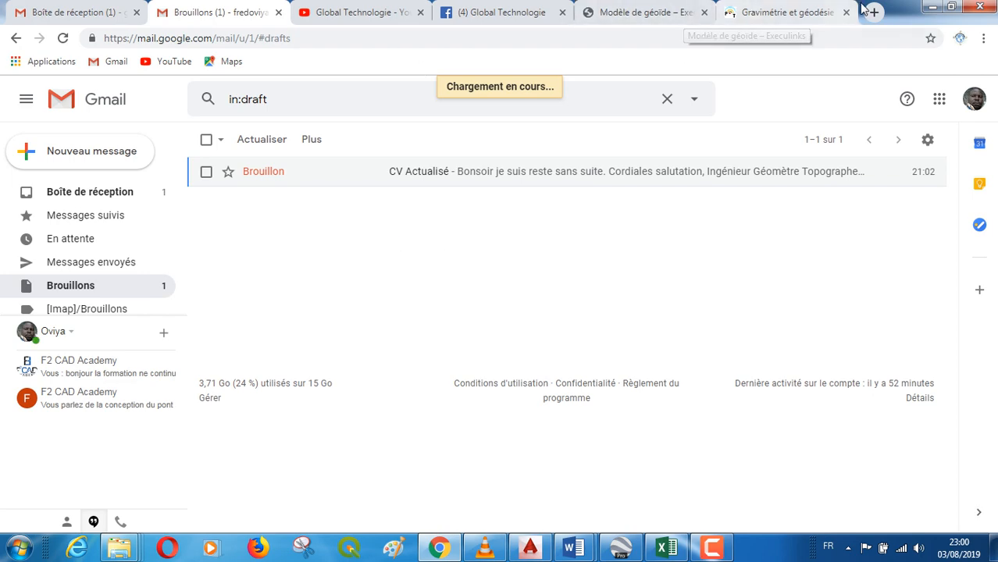
pyautogui.click(930, 7)
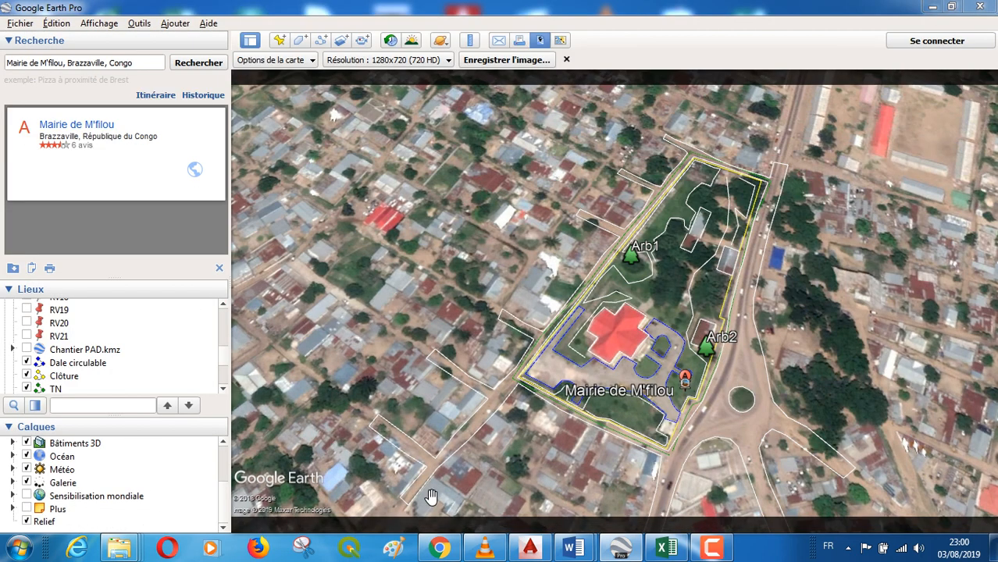
# Switch to VLC, play a short stretch of the paused Google Earth tutorial video, pause it and return to Google Earth Pro.
pyautogui.click(495, 554)
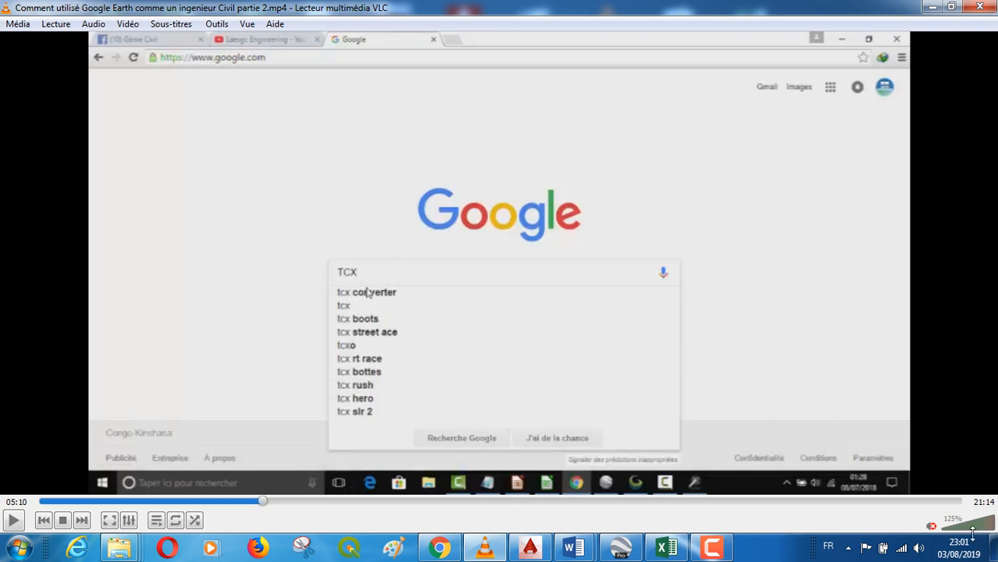
pyautogui.click(14, 522)
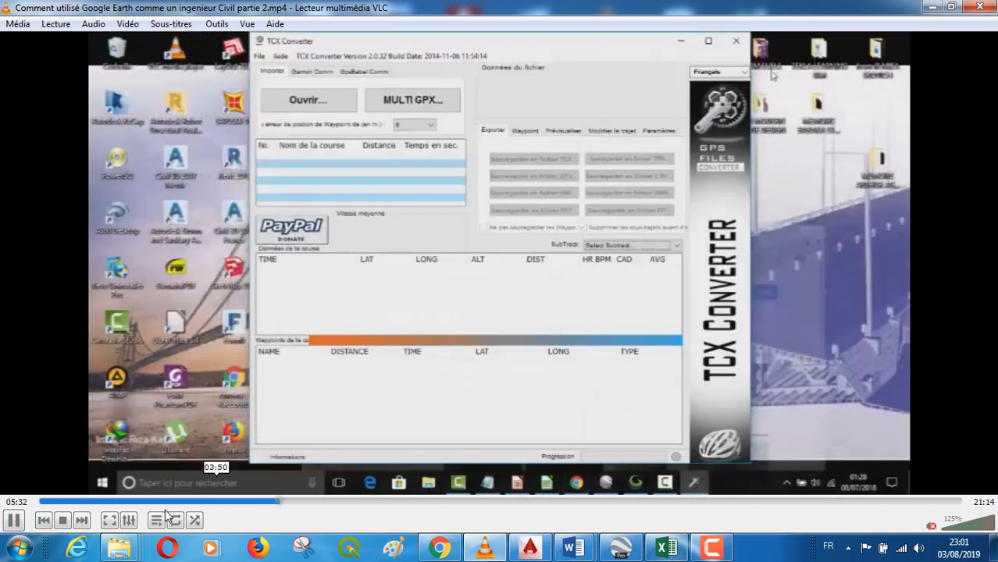
pyautogui.click(14, 521)
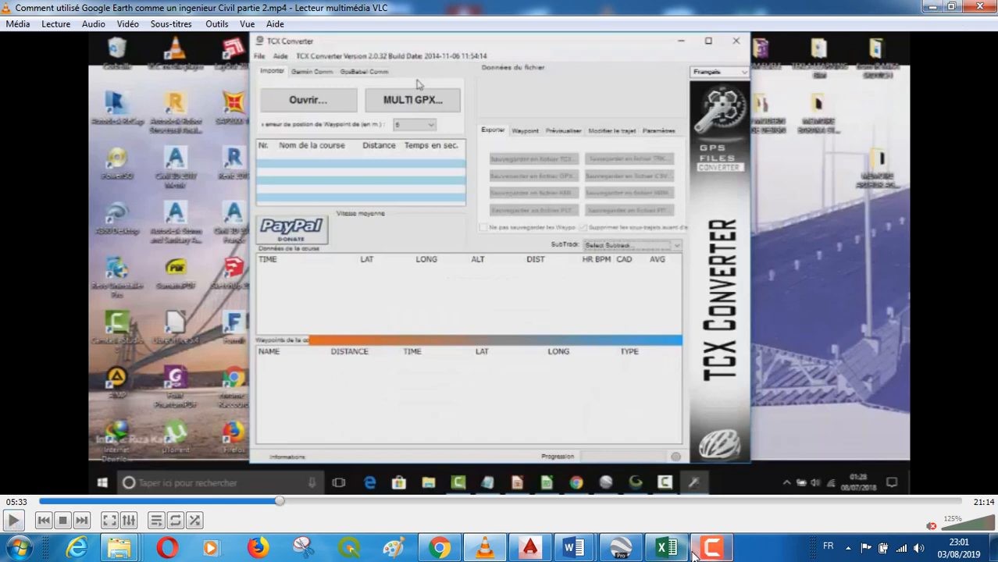
pyautogui.click(621, 548)
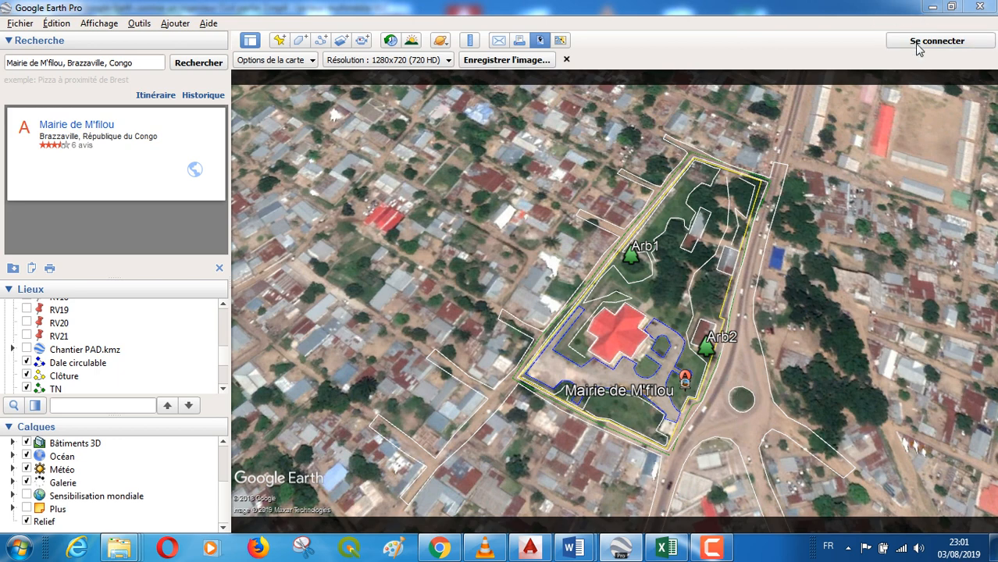
pyautogui.click(719, 550)
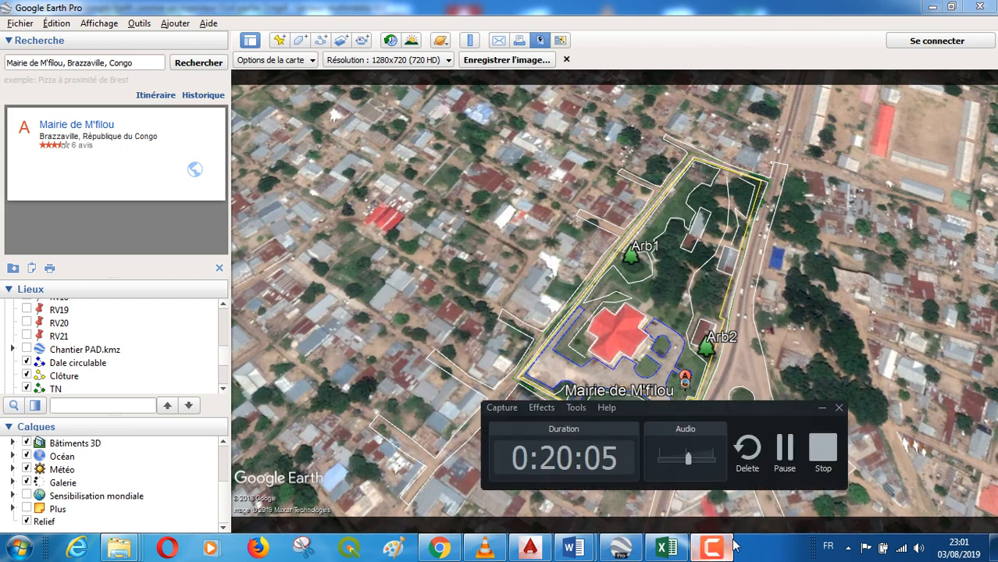
pyautogui.click(786, 453)
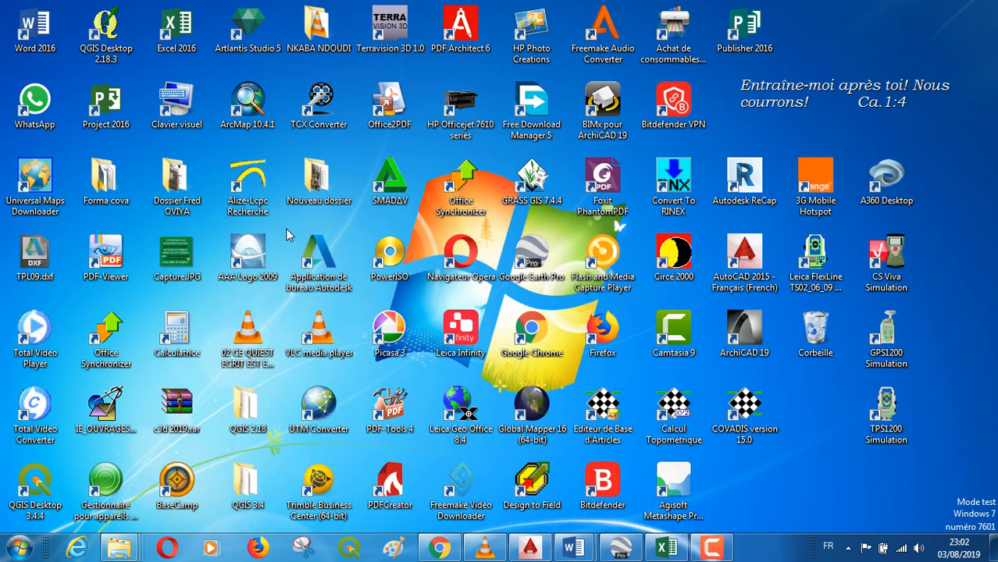
# Launch TCX Converter from the desktop, maximize its window and set the waypoint position error to 5 m.
pyautogui.click(318, 123)
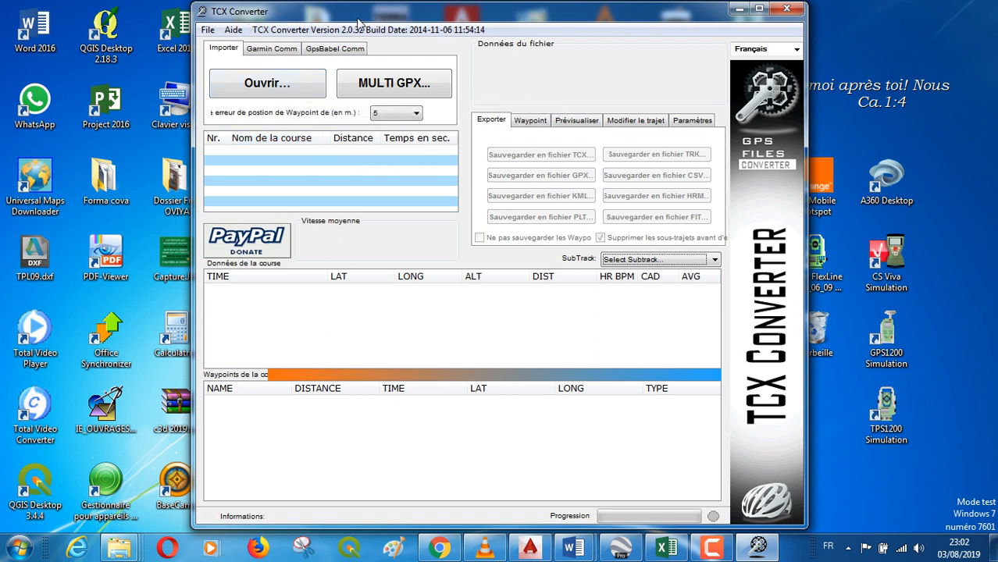
pyautogui.click(763, 10)
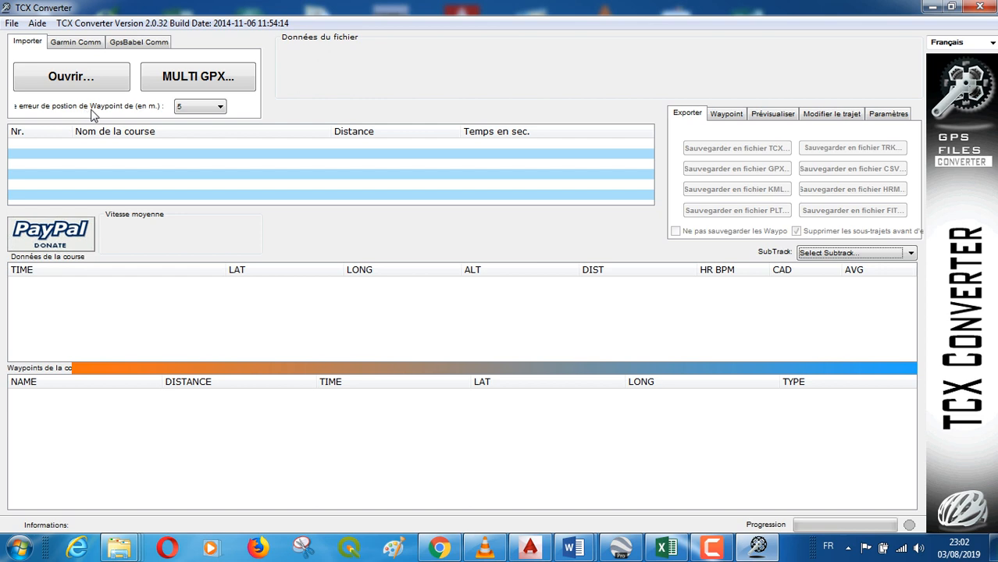
pyautogui.click(221, 109)
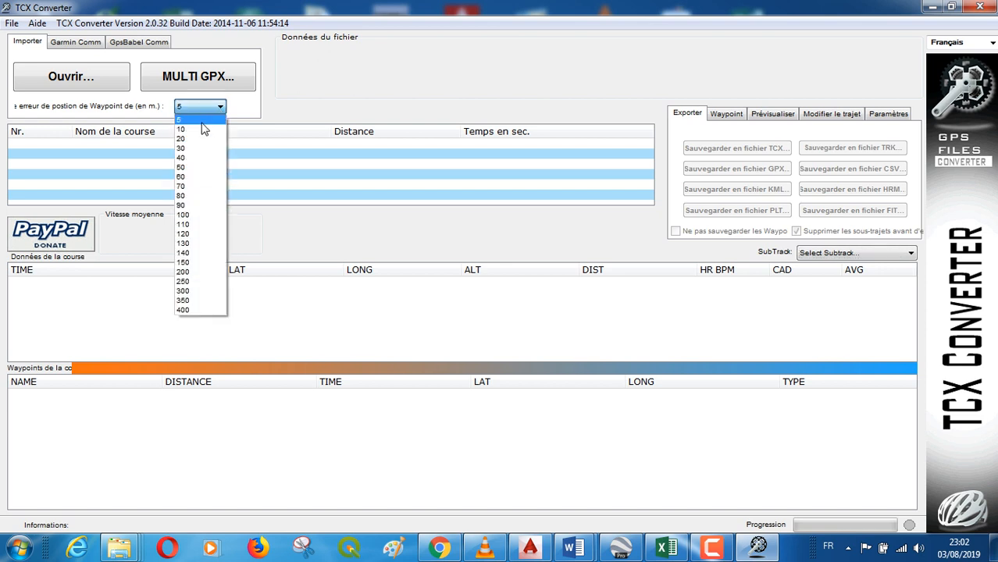
pyautogui.click(201, 124)
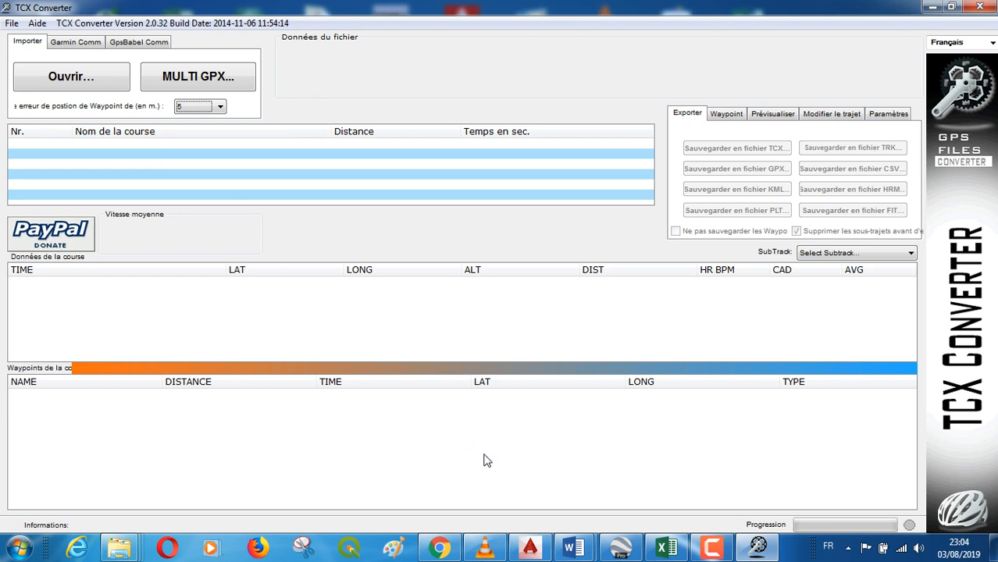
# Switch to the Formation Google Earth folder in Windows Explorer and check the format of the exported files.
pyautogui.click(133, 550)
pyautogui.moveTo(291, 496)
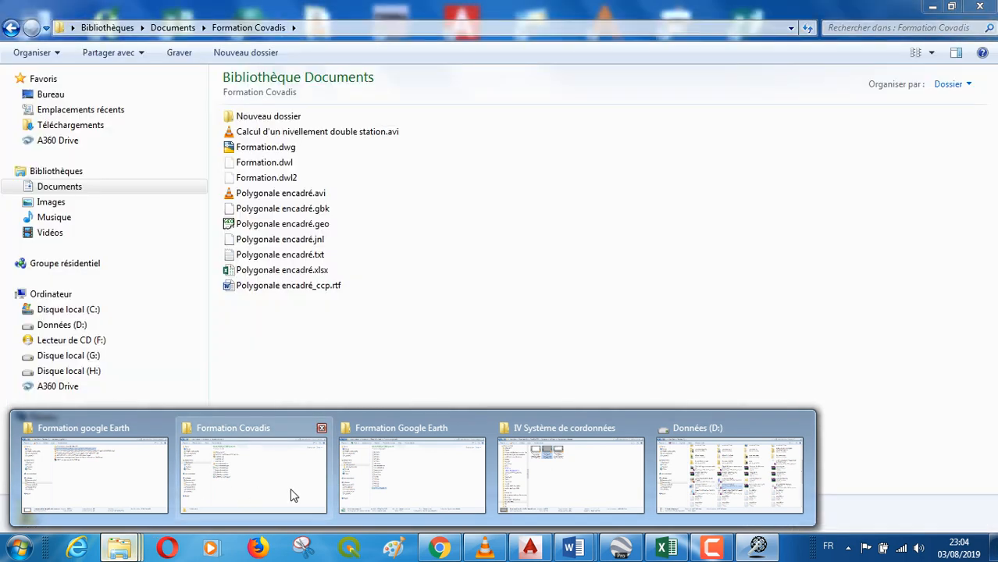
pyautogui.click(434, 491)
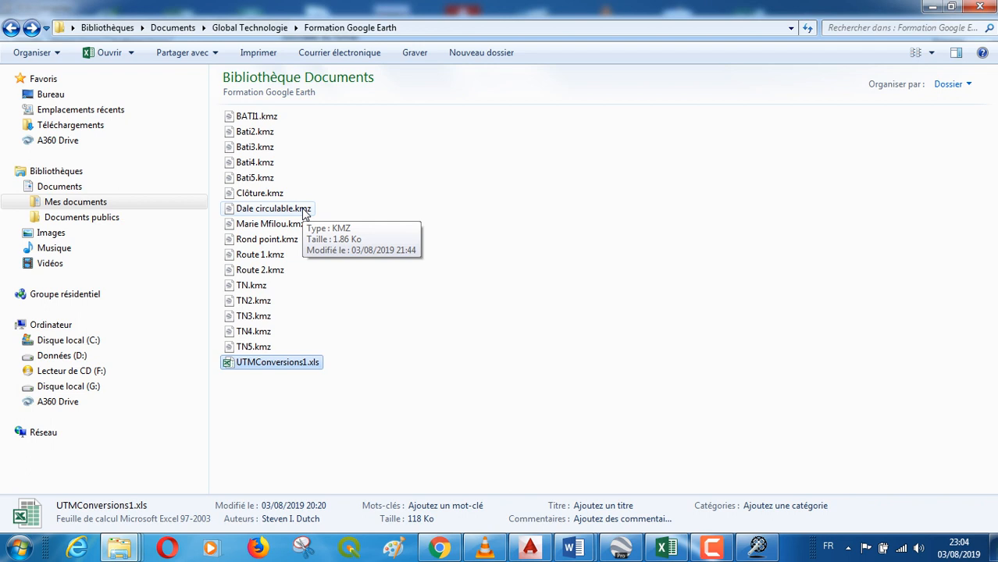
# Return to TCX Converter and try to open a Google Earth KML file from the Formation Google Earth folder inside Global Technologie.
pyautogui.click(758, 548)
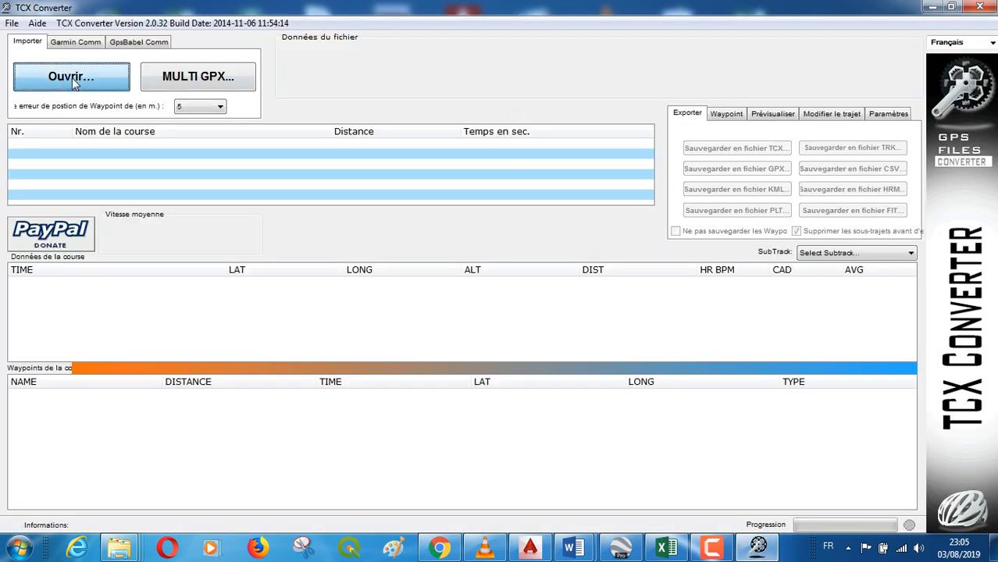
pyautogui.click(72, 80)
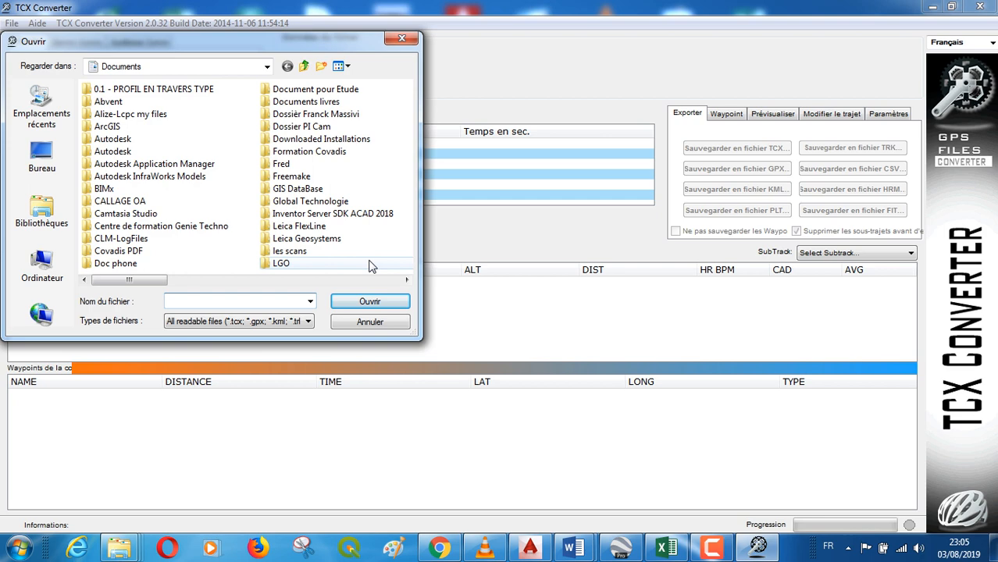
pyautogui.doubleClick(335, 205)
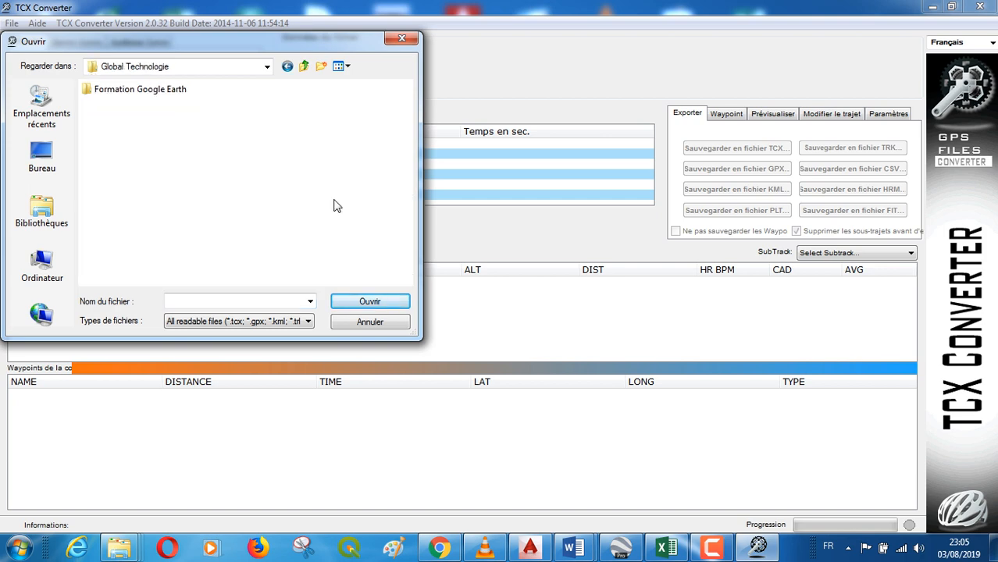
pyautogui.doubleClick(171, 90)
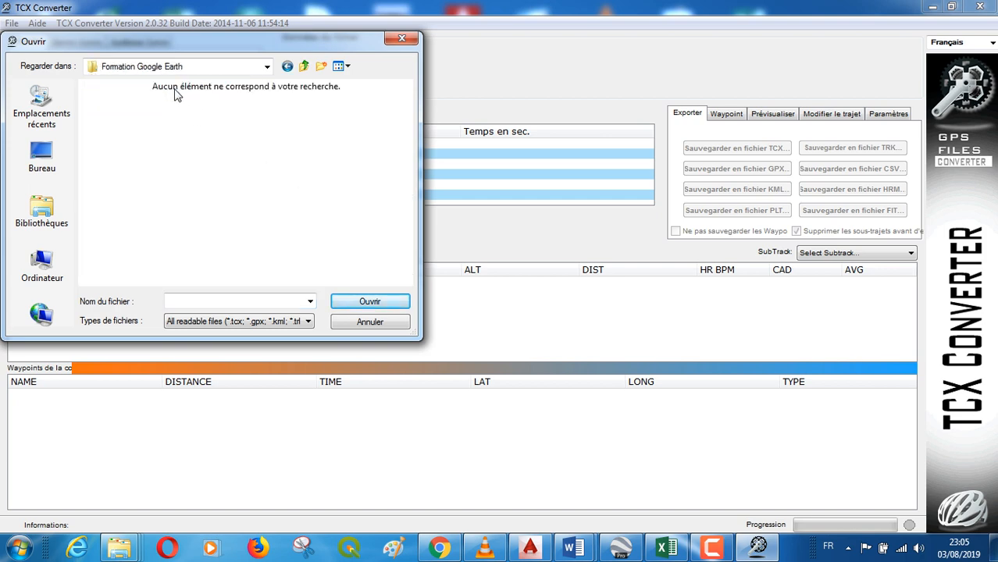
pyautogui.click(308, 322)
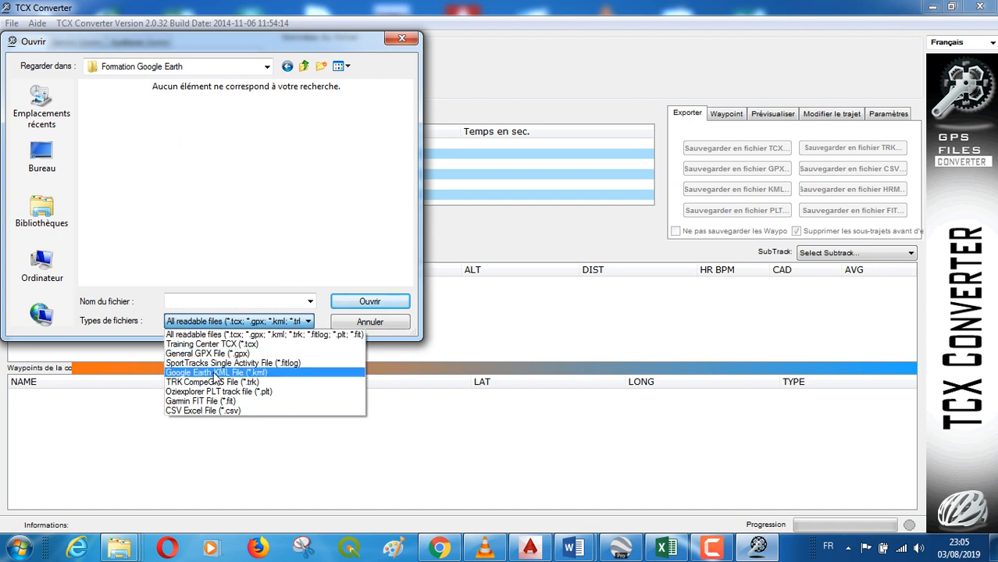
pyautogui.click(271, 373)
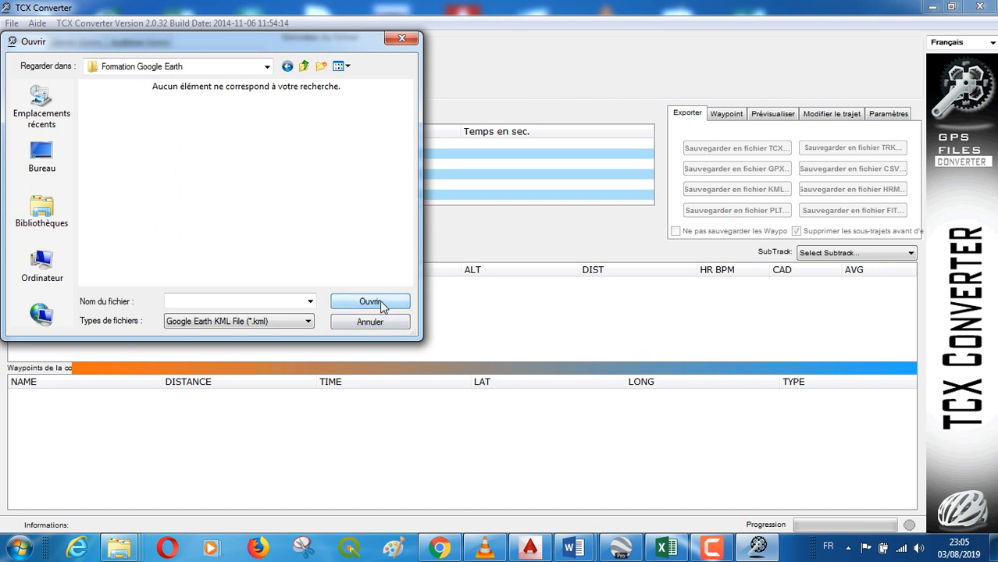
pyautogui.click(309, 322)
pyautogui.click(517, 328)
pyautogui.click(404, 40)
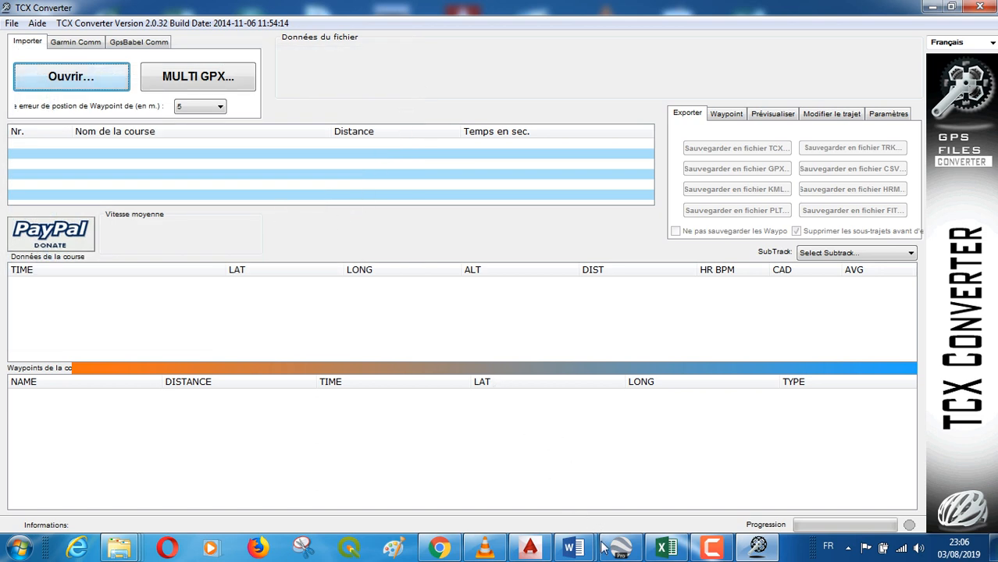
# Switch to Google Earth Pro and review the saved places of the Mairie de M'filou site in the list.
pyautogui.moveTo(619, 554)
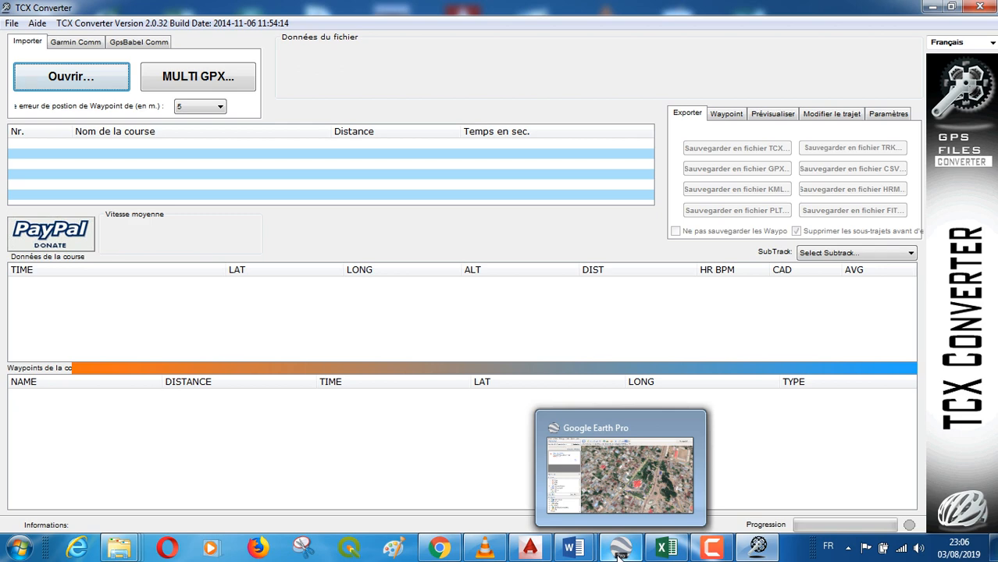
pyautogui.click(620, 551)
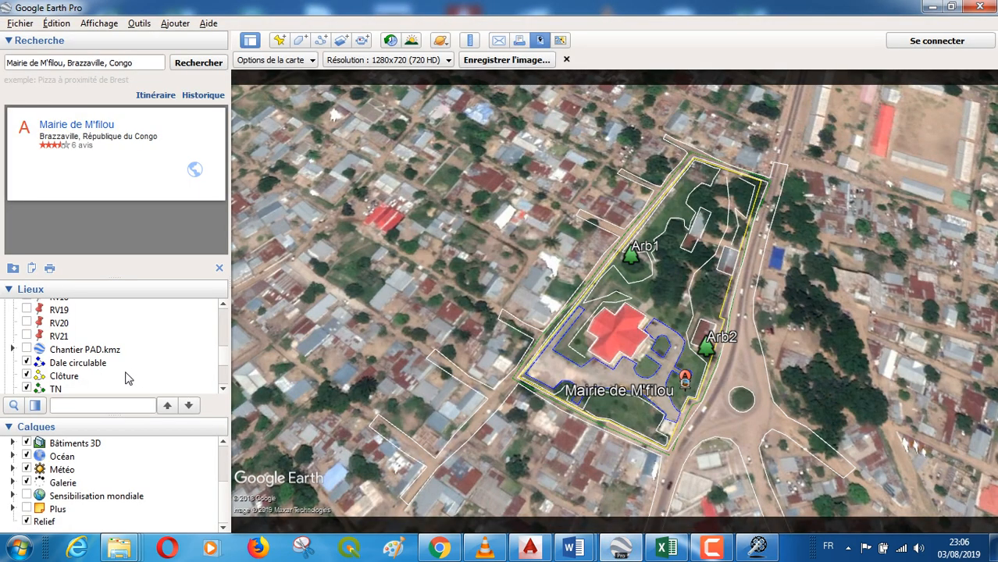
pyautogui.click(224, 390)
pyautogui.click(224, 390)
pyautogui.click(224, 391)
pyautogui.click(224, 391)
pyautogui.click(224, 391)
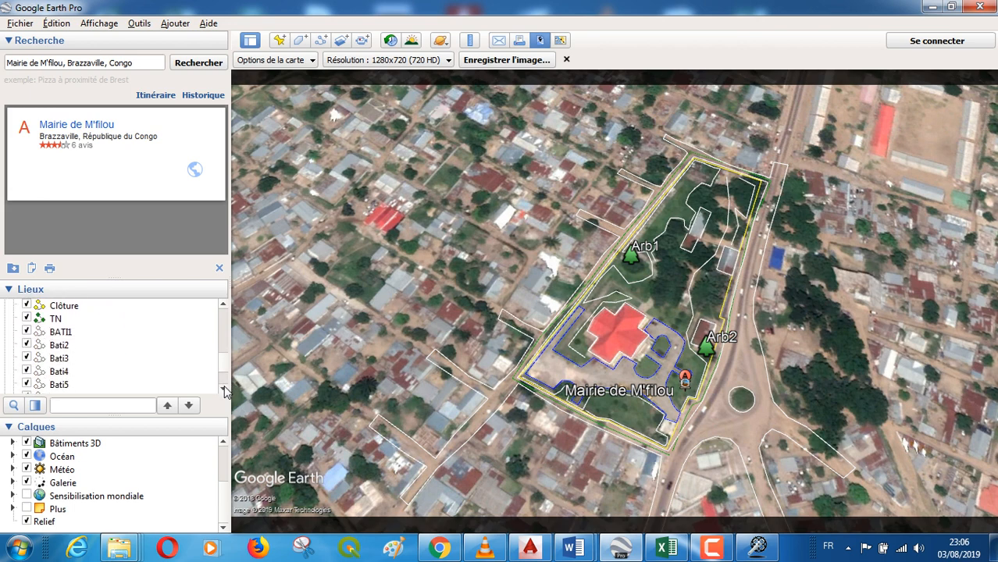
pyautogui.click(224, 391)
pyautogui.click(225, 390)
pyautogui.click(224, 390)
pyautogui.click(225, 391)
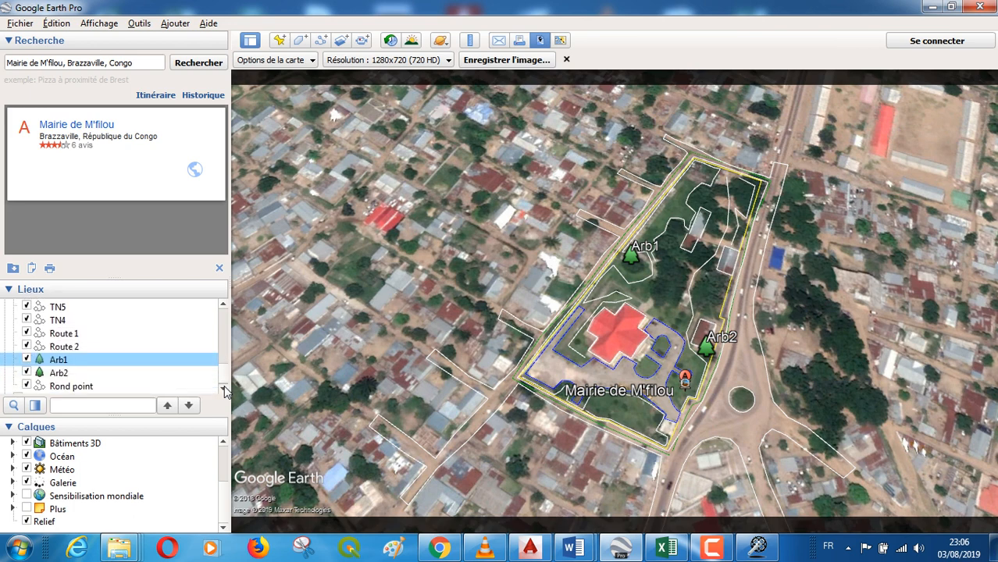
pyautogui.click(224, 390)
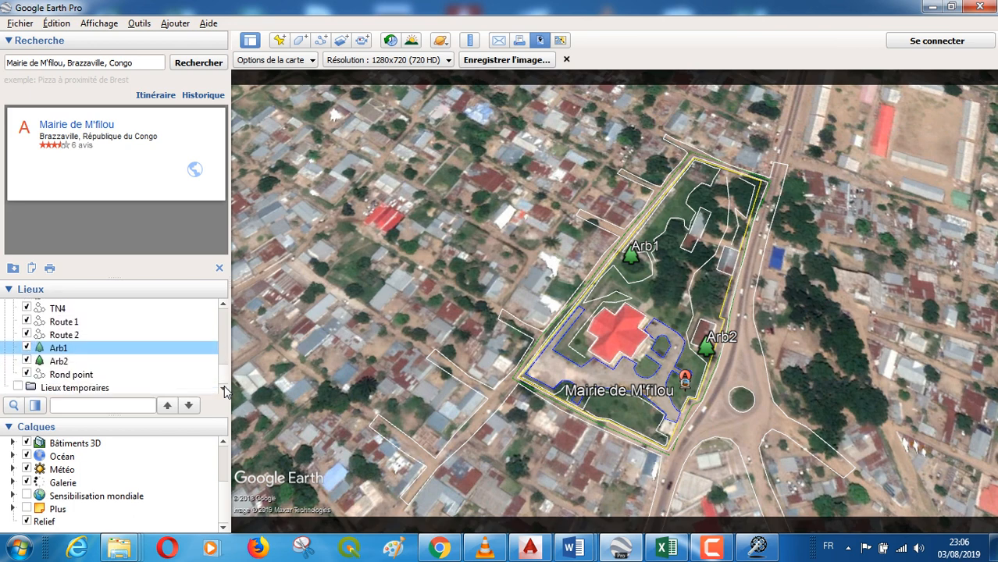
pyautogui.click(223, 307)
pyautogui.click(223, 308)
pyautogui.click(224, 308)
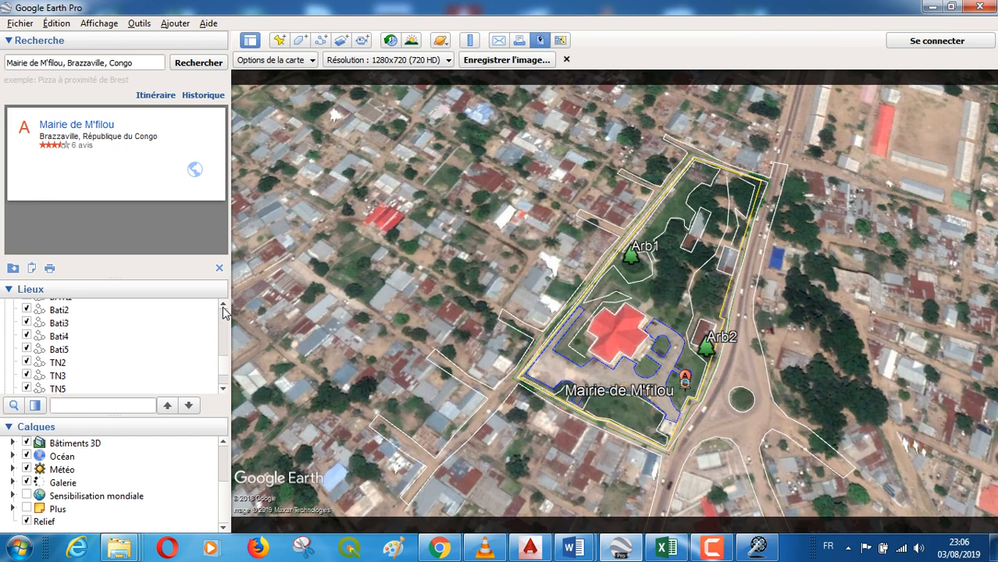
# Save the Dale circulable place to the Formation Google Earth folder as a KML file named Dale circulable.kml.
pyautogui.click(223, 308)
pyautogui.click(223, 308)
pyautogui.click(223, 308)
pyautogui.click(223, 308)
pyautogui.click(224, 308)
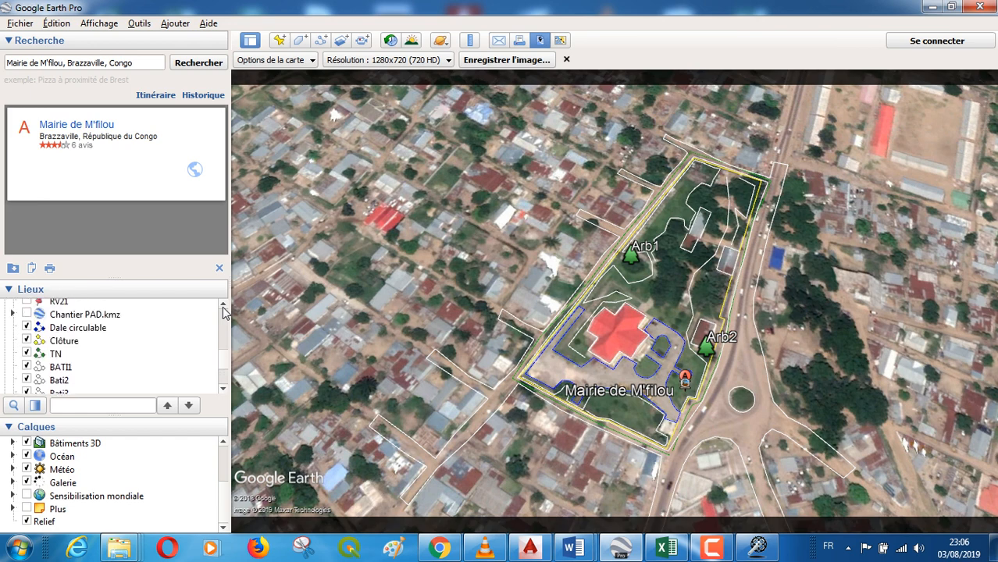
pyautogui.rightClick(77, 329)
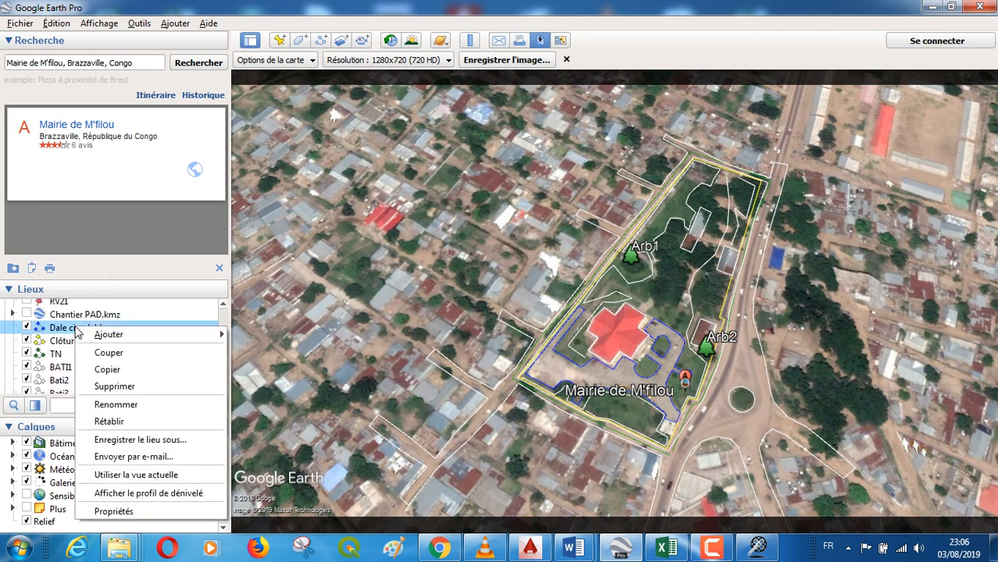
pyautogui.click(171, 440)
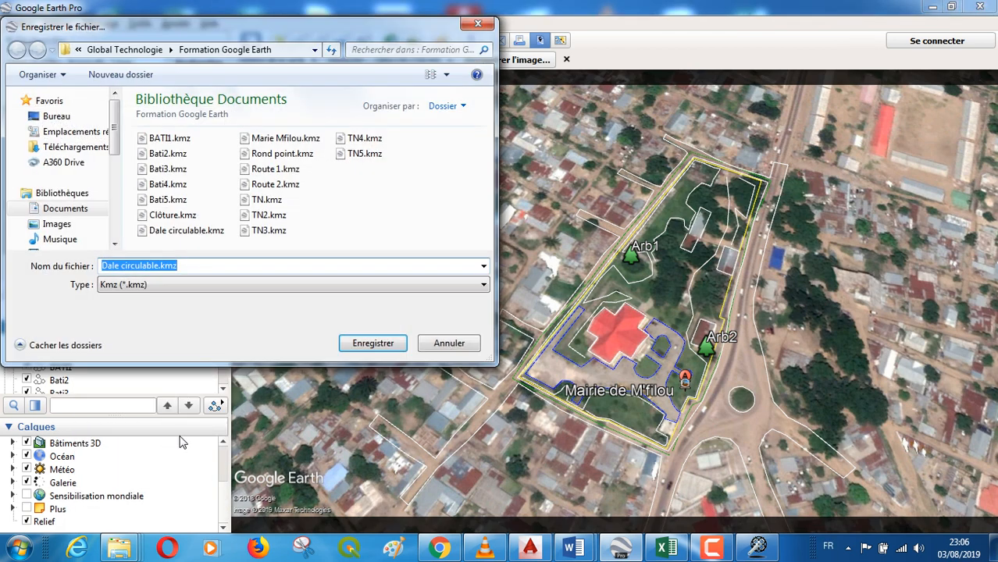
pyautogui.click(484, 286)
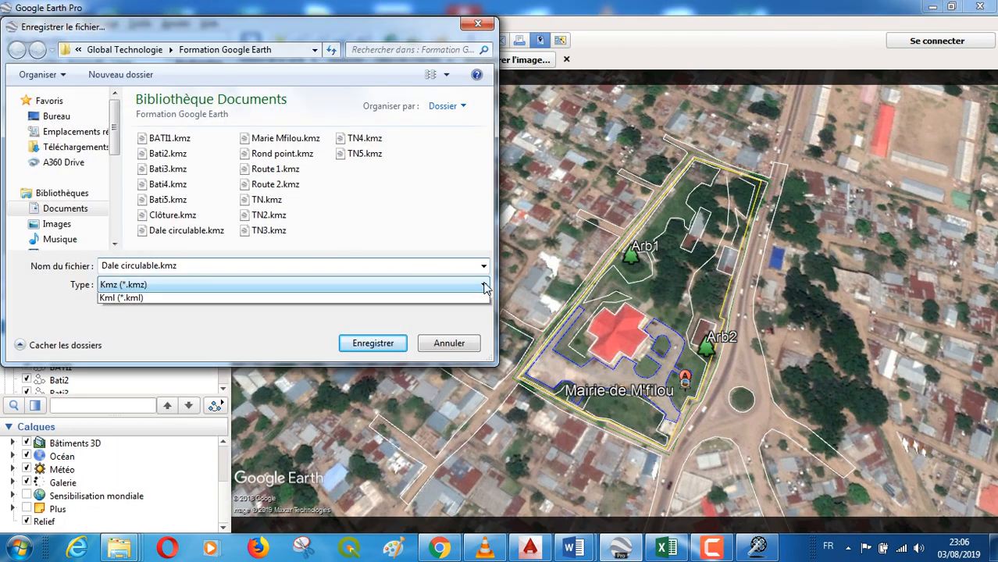
pyautogui.click(484, 286)
pyautogui.click(484, 286)
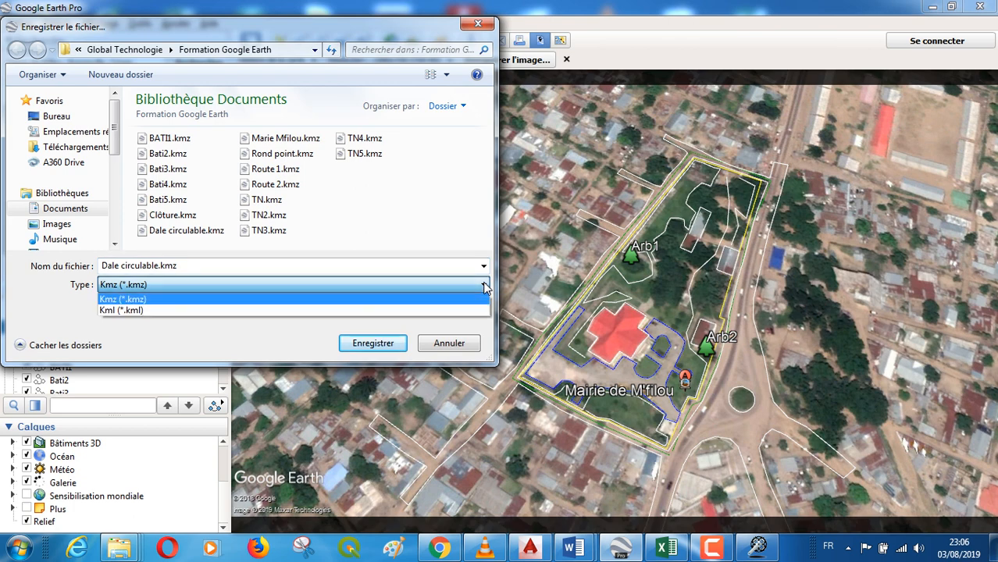
pyautogui.click(125, 310)
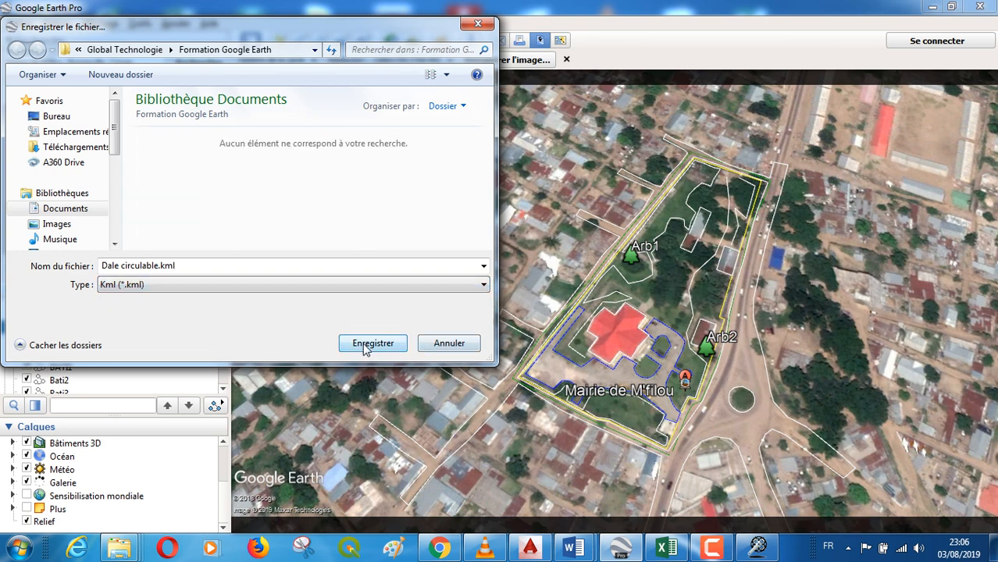
pyautogui.click(371, 343)
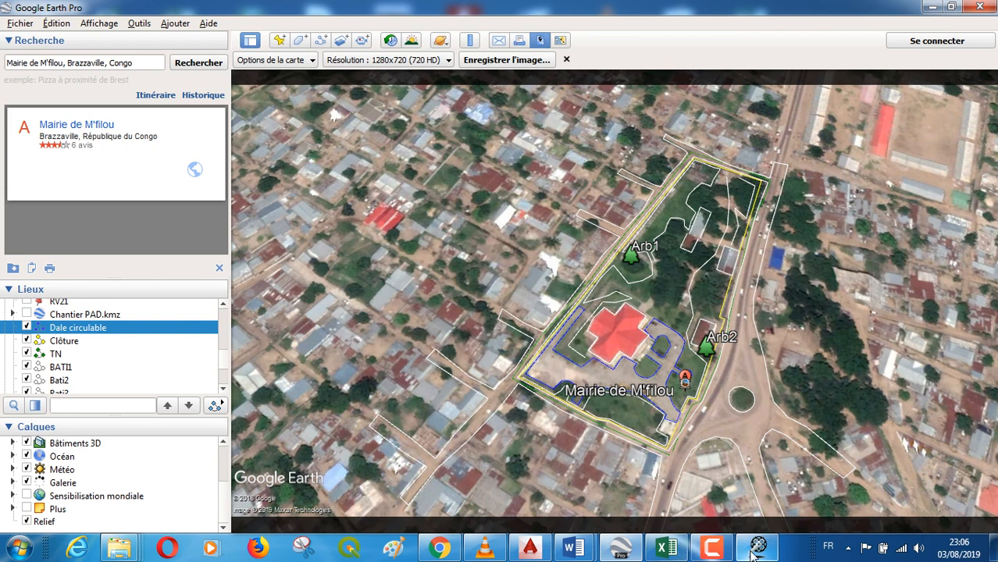
# Switch to TCX Converter and open Dale circulable.kml from the Formation Google Earth folder inside Global Technologie.
pyautogui.moveTo(761, 552)
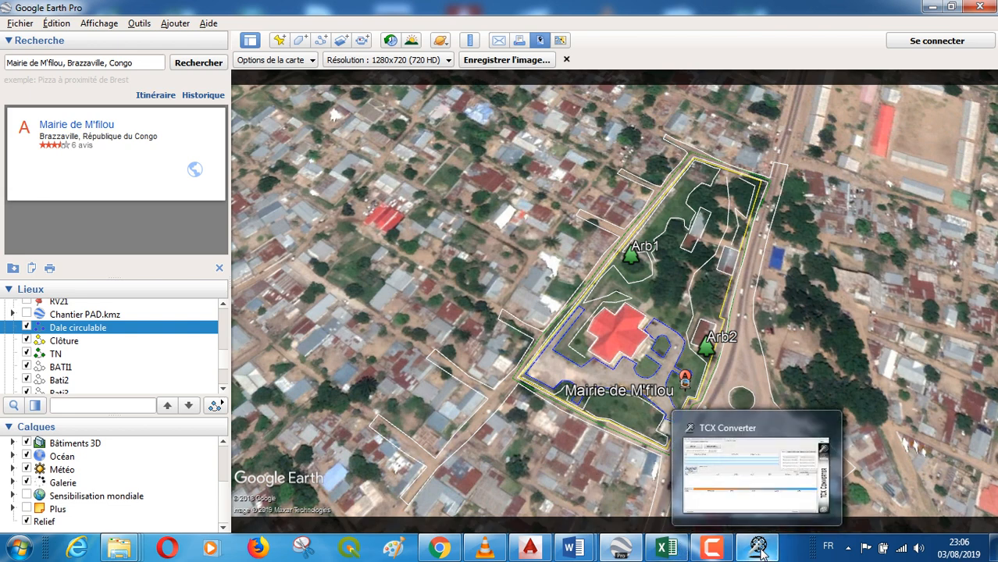
pyautogui.click(812, 447)
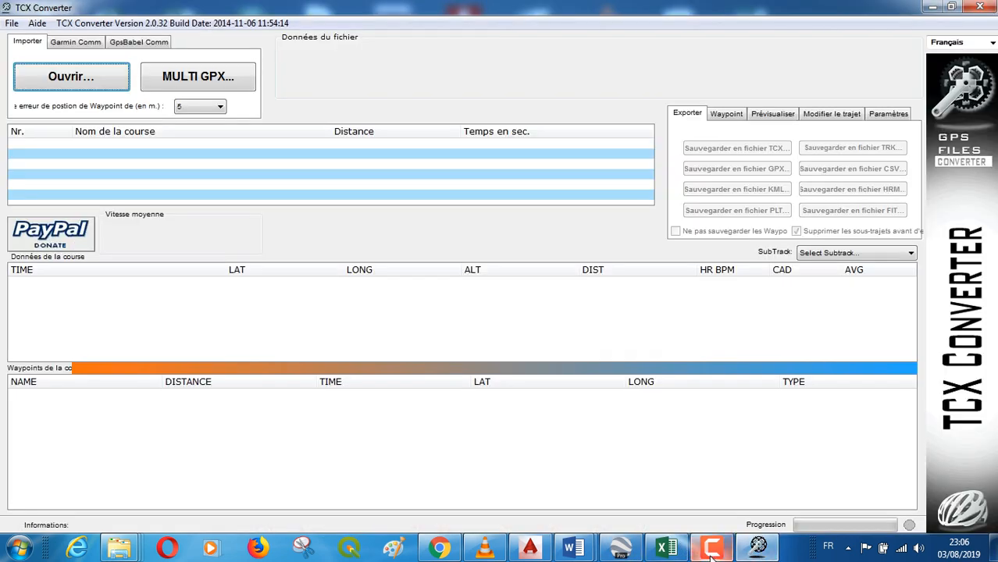
pyautogui.click(712, 549)
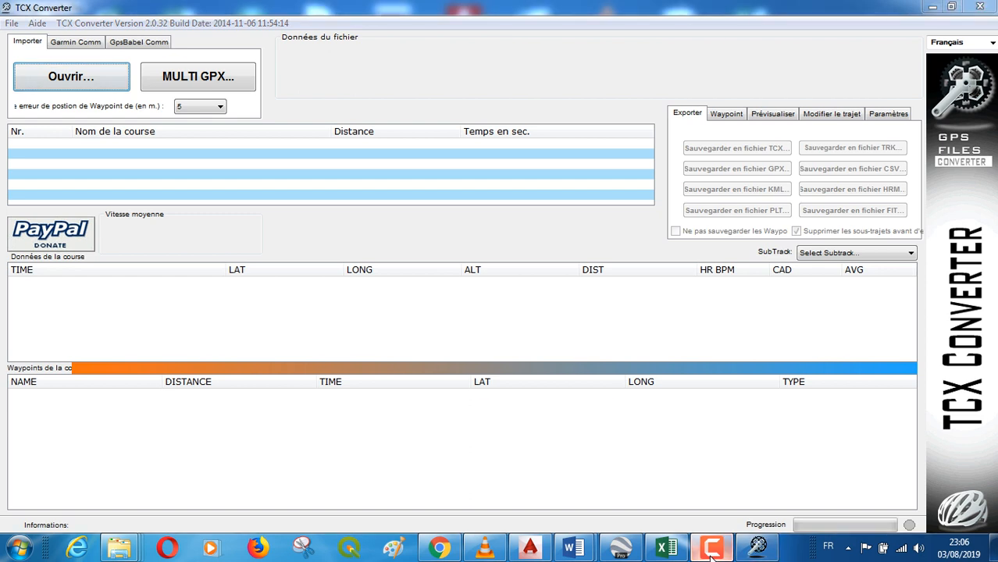
pyautogui.click(761, 553)
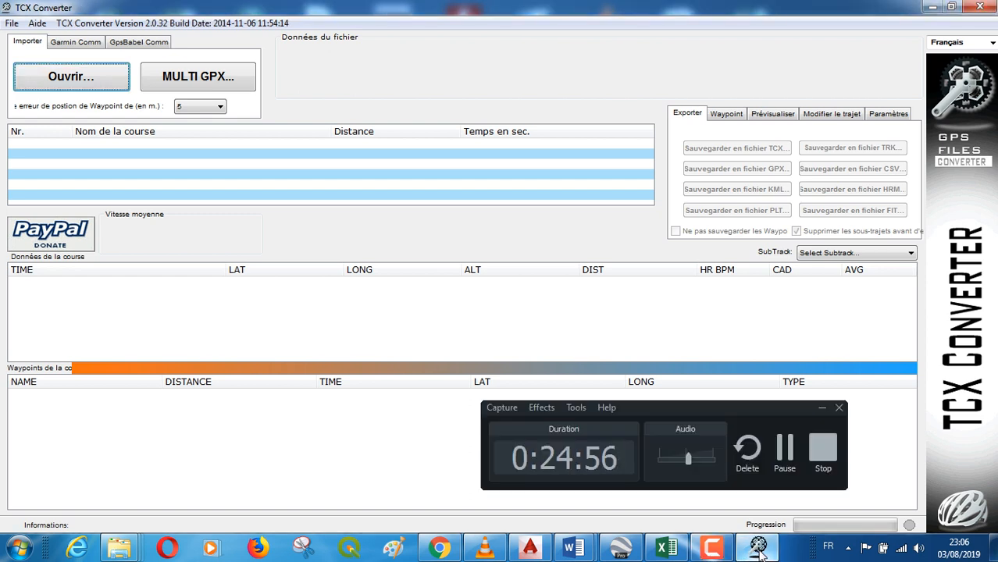
pyautogui.click(822, 407)
pyautogui.click(74, 78)
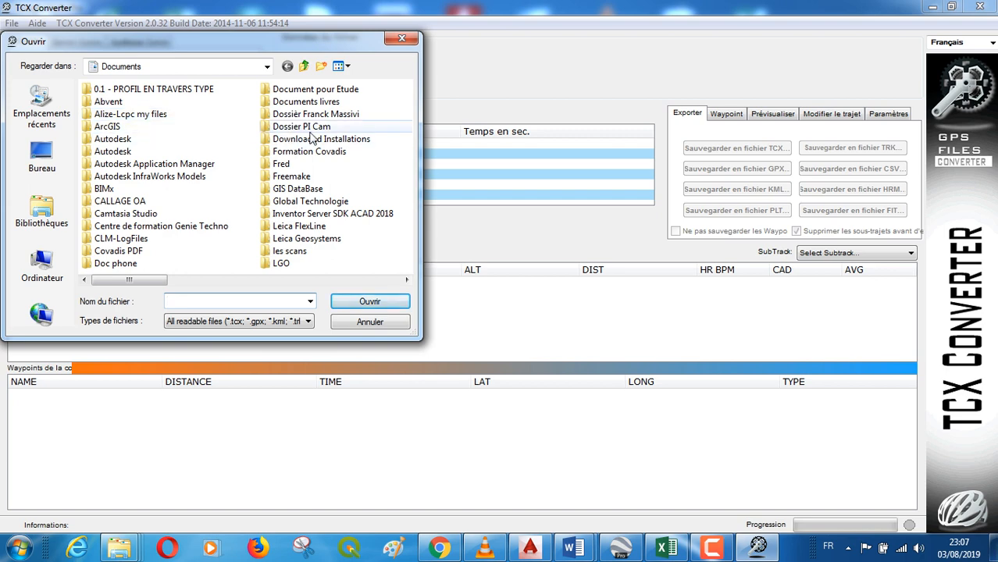
pyautogui.doubleClick(322, 202)
pyautogui.doubleClick(164, 89)
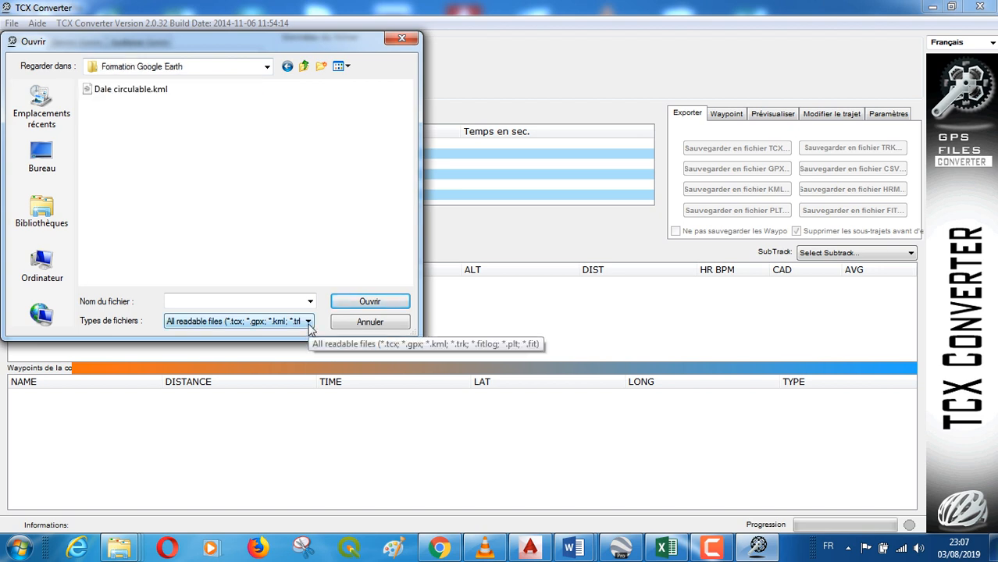
pyautogui.doubleClick(151, 93)
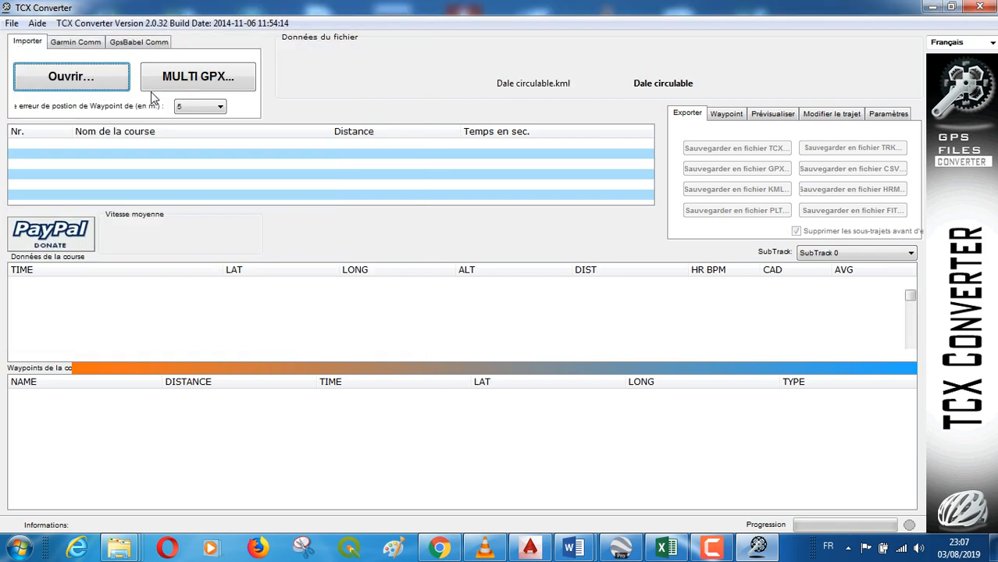
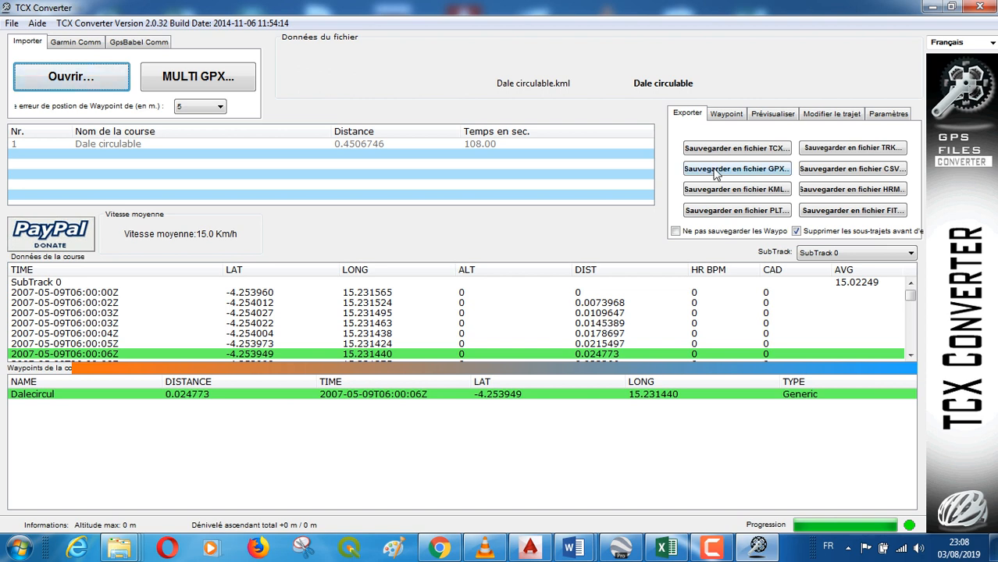
# Update the altitude of all points in the Dale circulable track using the online elevation data.
pyautogui.click(833, 115)
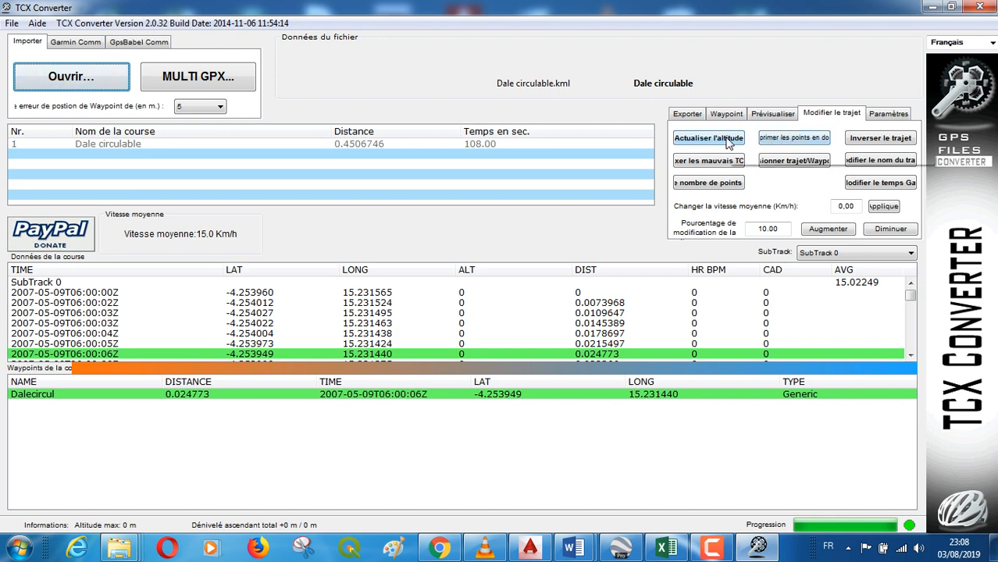
pyautogui.click(727, 139)
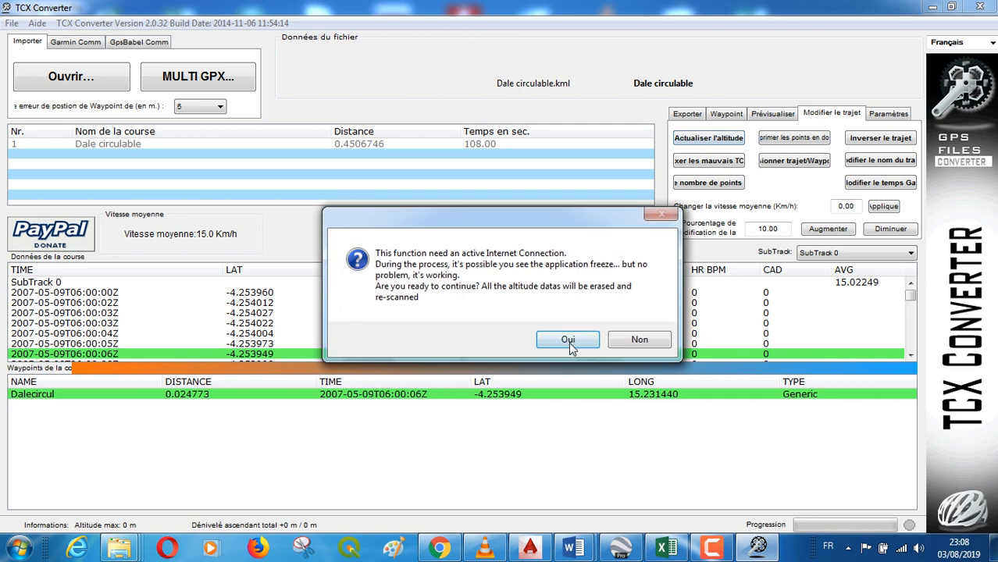
pyautogui.click(568, 339)
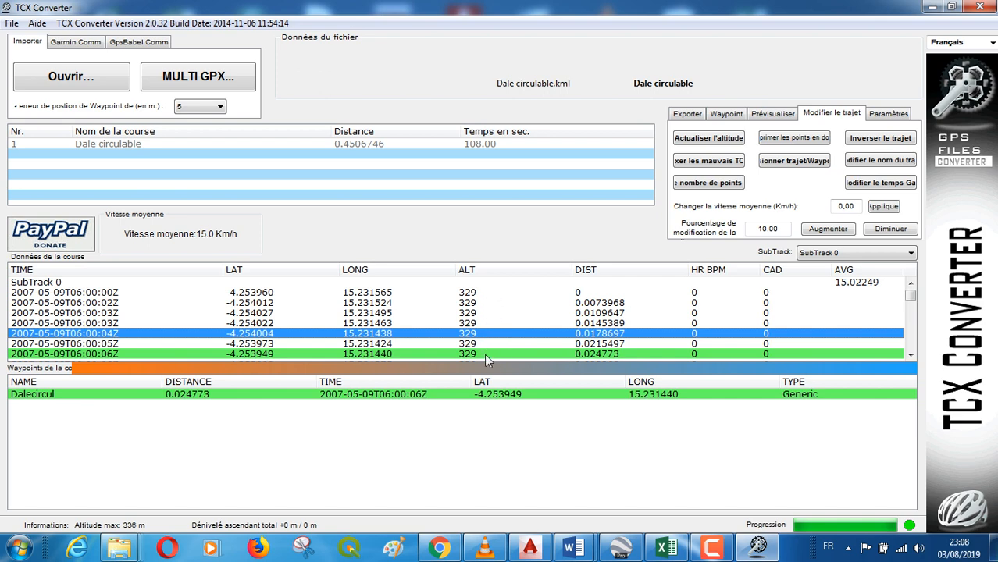
# Examine the altitude values of the track points through to the end of the course data.
pyautogui.click(910, 355)
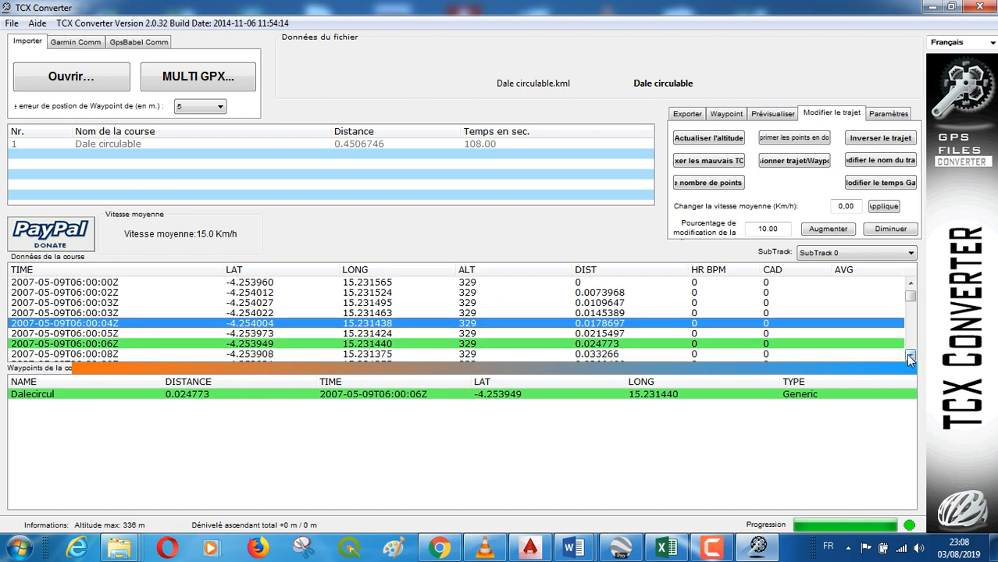
pyautogui.click(910, 356)
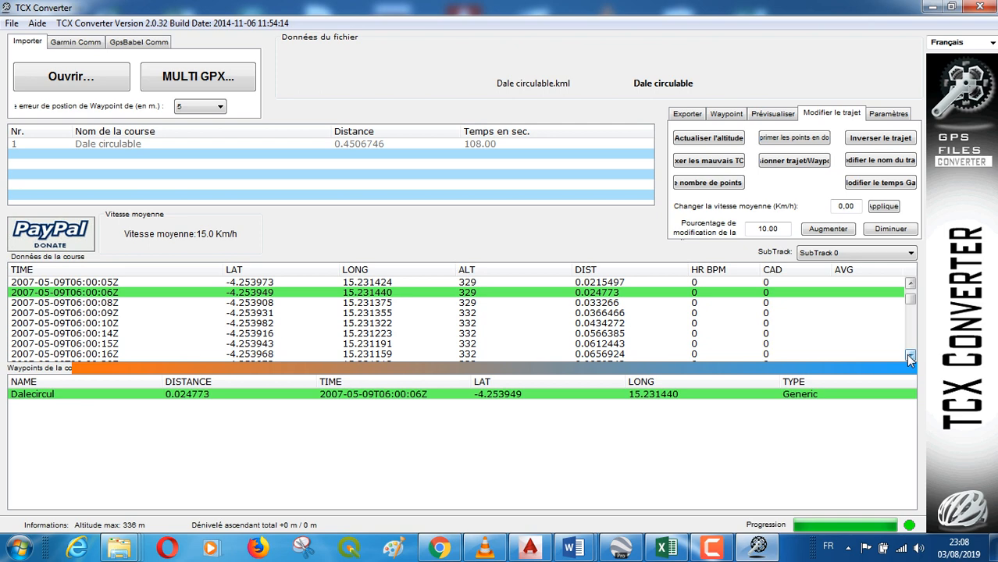
pyautogui.click(910, 355)
pyautogui.click(910, 355)
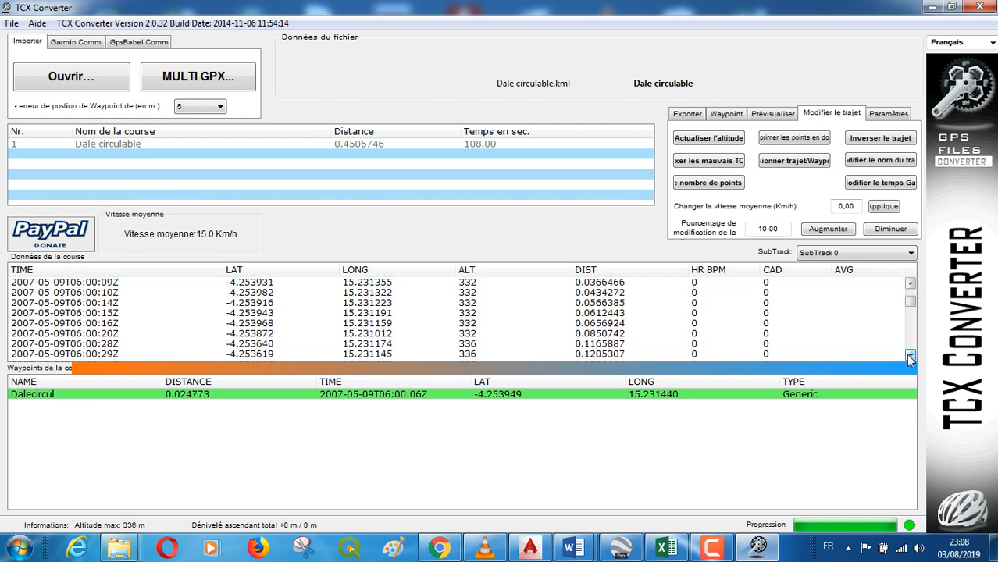
pyautogui.click(909, 355)
pyautogui.click(910, 355)
pyautogui.click(909, 356)
pyautogui.click(909, 355)
pyautogui.click(909, 356)
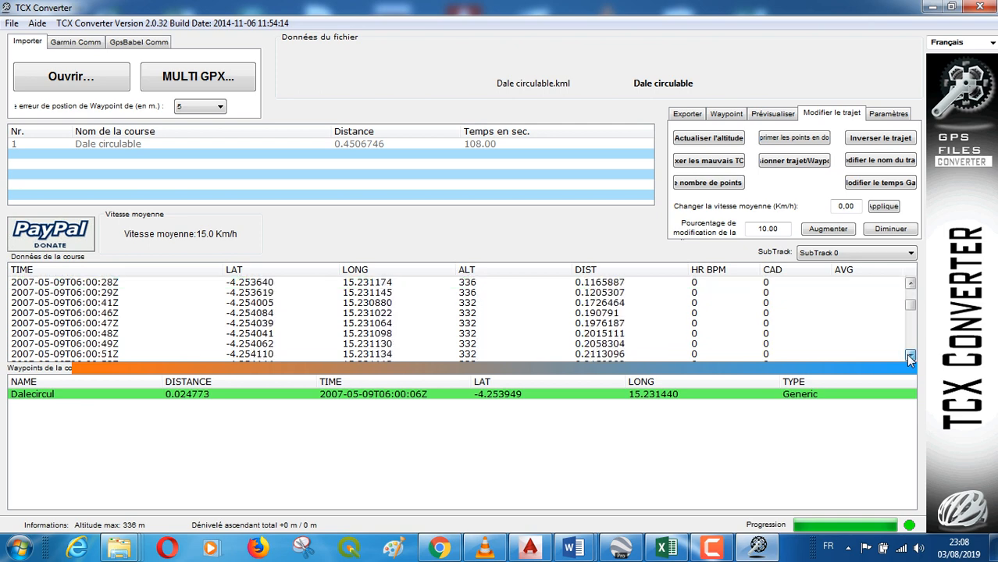
pyautogui.click(909, 356)
pyautogui.click(910, 356)
pyautogui.click(909, 355)
pyautogui.click(910, 356)
pyautogui.click(910, 355)
pyautogui.click(910, 355)
pyautogui.click(910, 355)
pyautogui.click(910, 355)
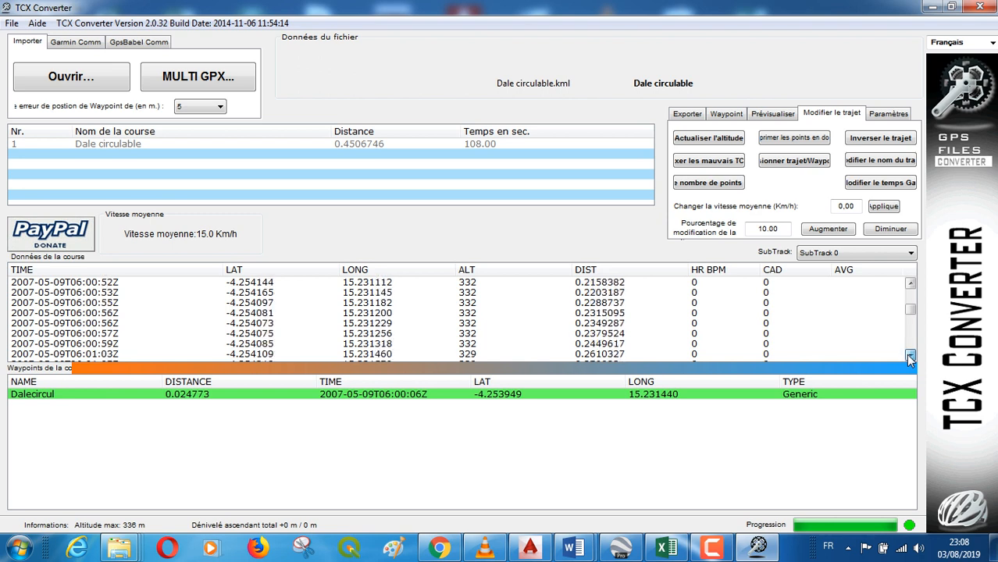
pyautogui.click(910, 355)
pyautogui.click(910, 356)
pyautogui.click(909, 355)
pyautogui.click(909, 356)
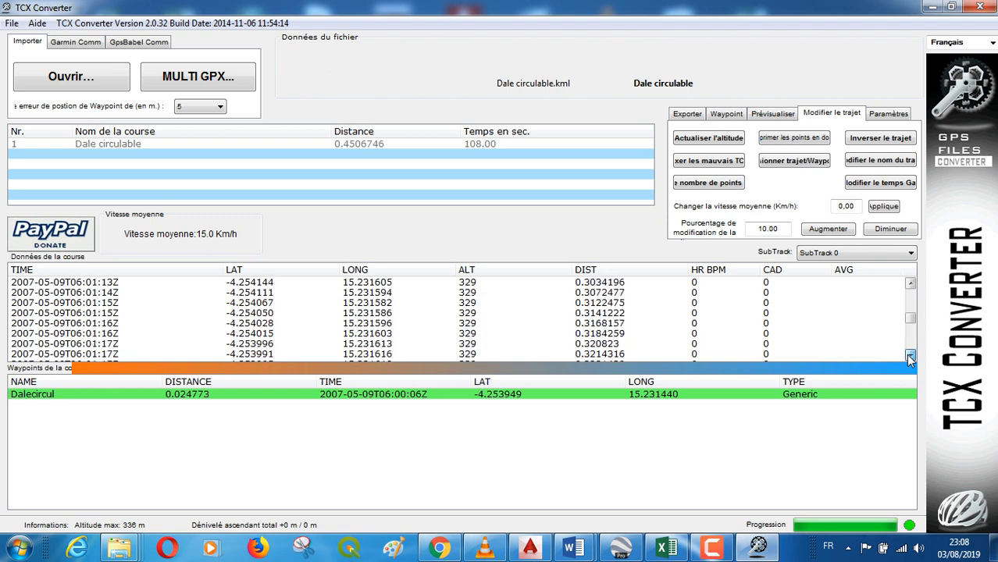
pyautogui.click(910, 356)
pyautogui.click(909, 355)
pyautogui.click(910, 356)
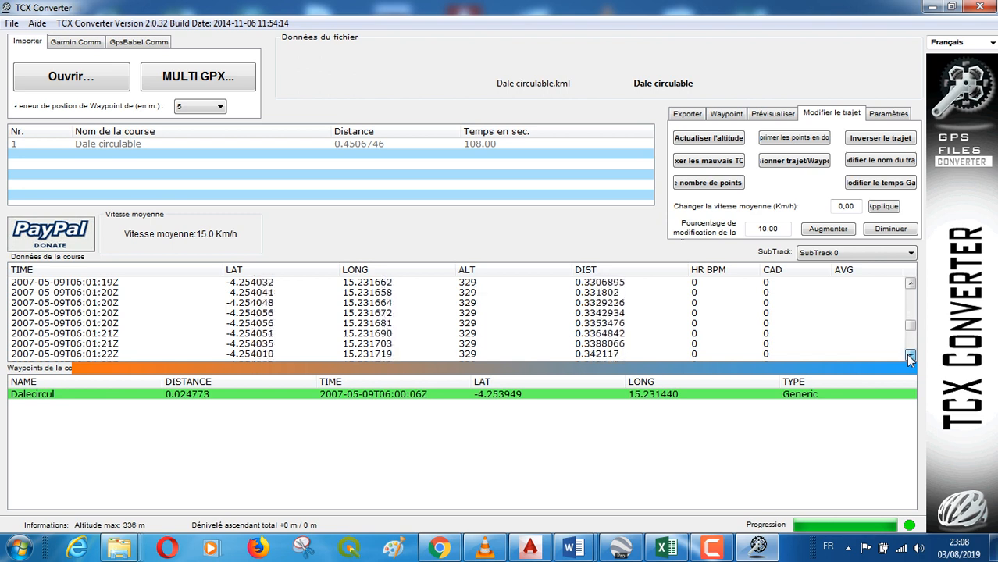
pyautogui.click(909, 356)
pyautogui.click(910, 355)
pyautogui.click(909, 355)
pyautogui.click(909, 356)
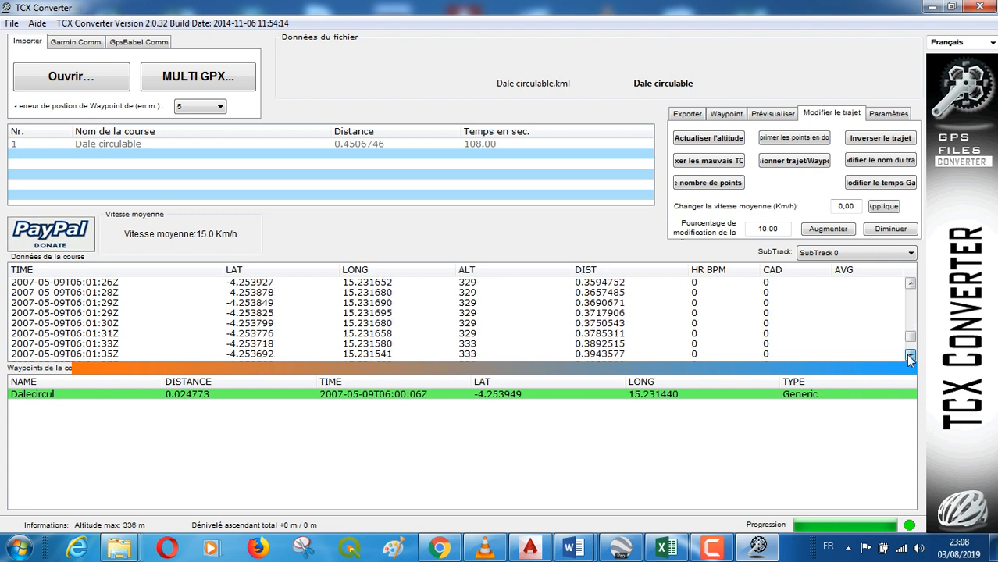
pyautogui.click(909, 356)
pyautogui.click(909, 356)
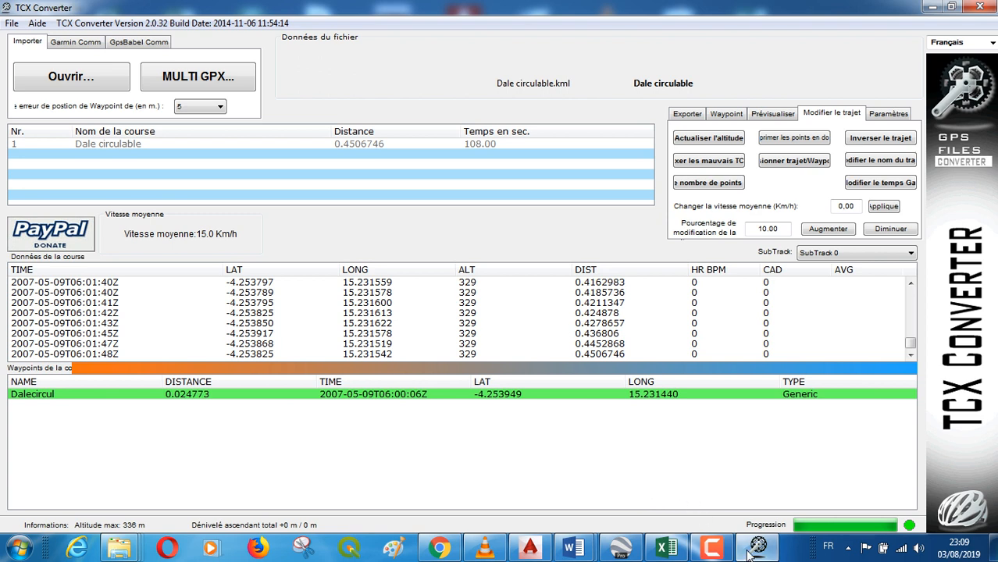
pyautogui.moveTo(716, 550)
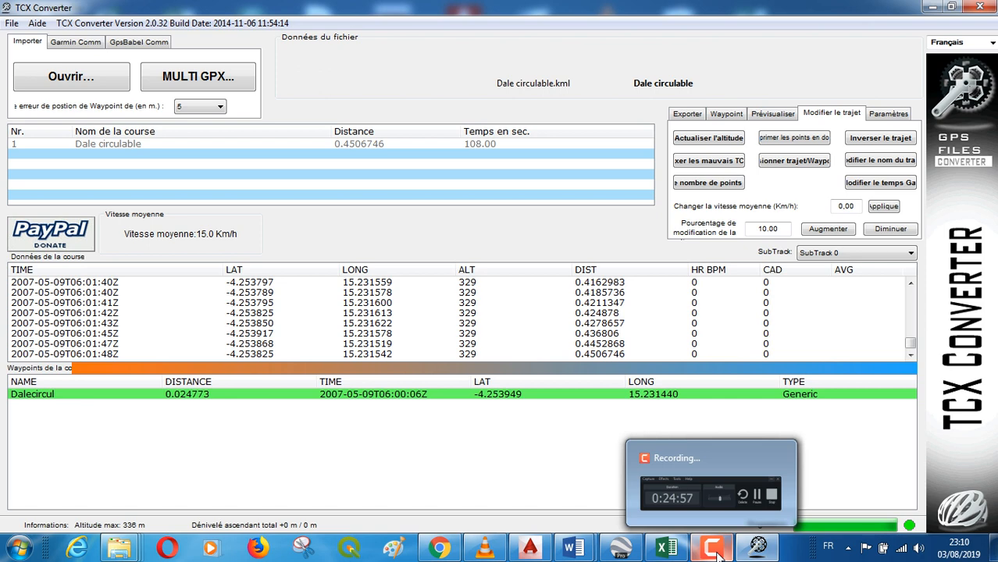
pyautogui.click(715, 551)
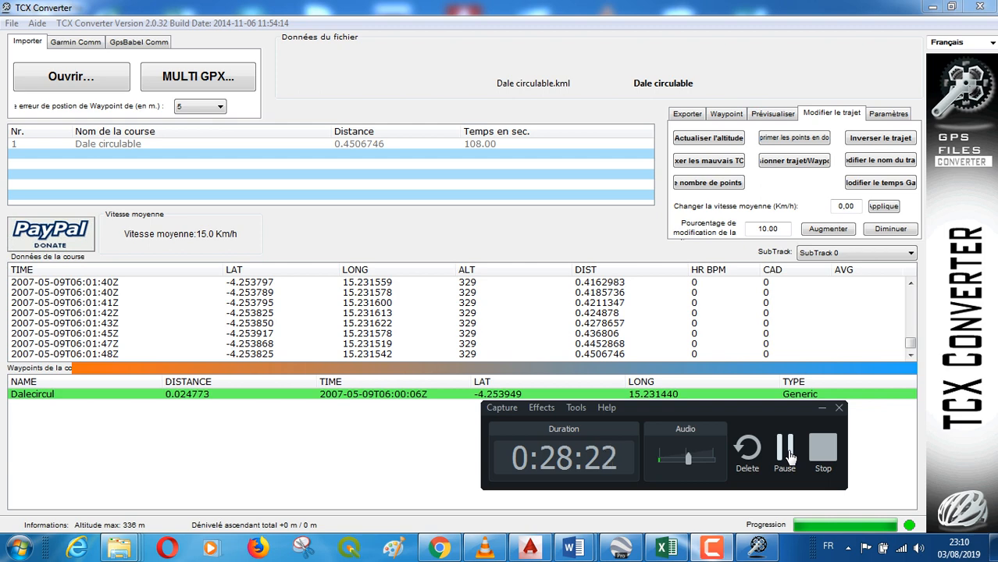
pyautogui.moveTo(674, 551)
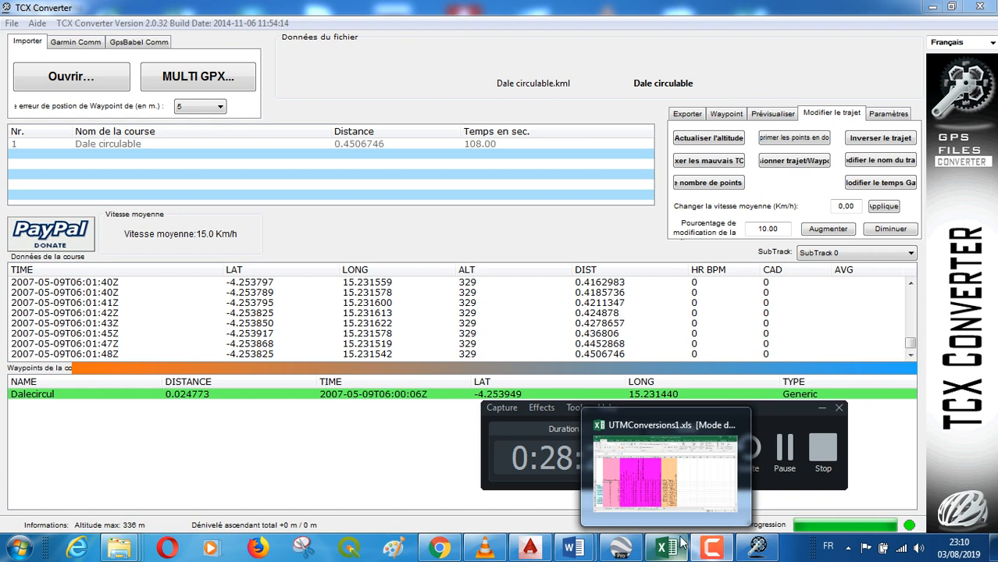
pyautogui.click(786, 451)
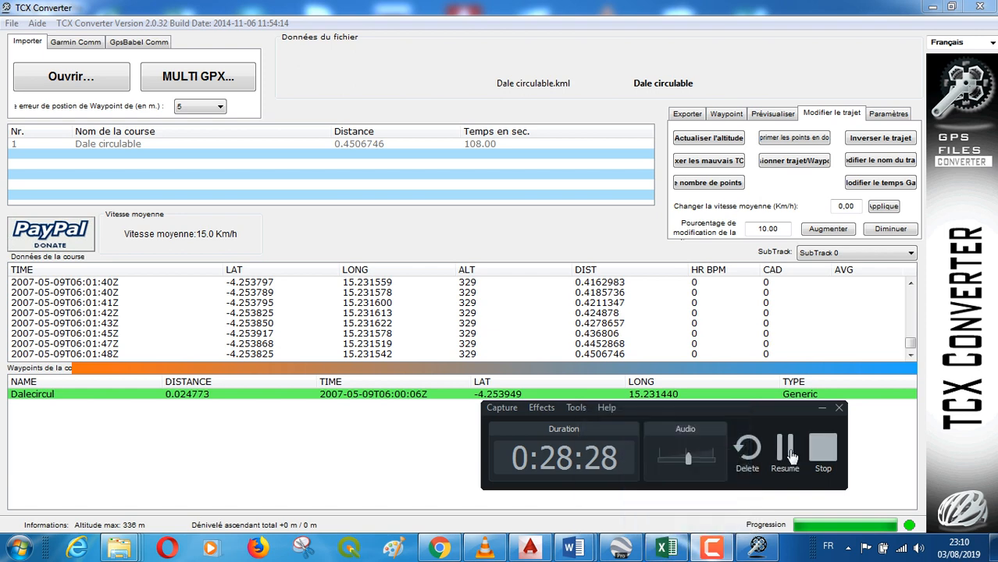
pyautogui.click(786, 451)
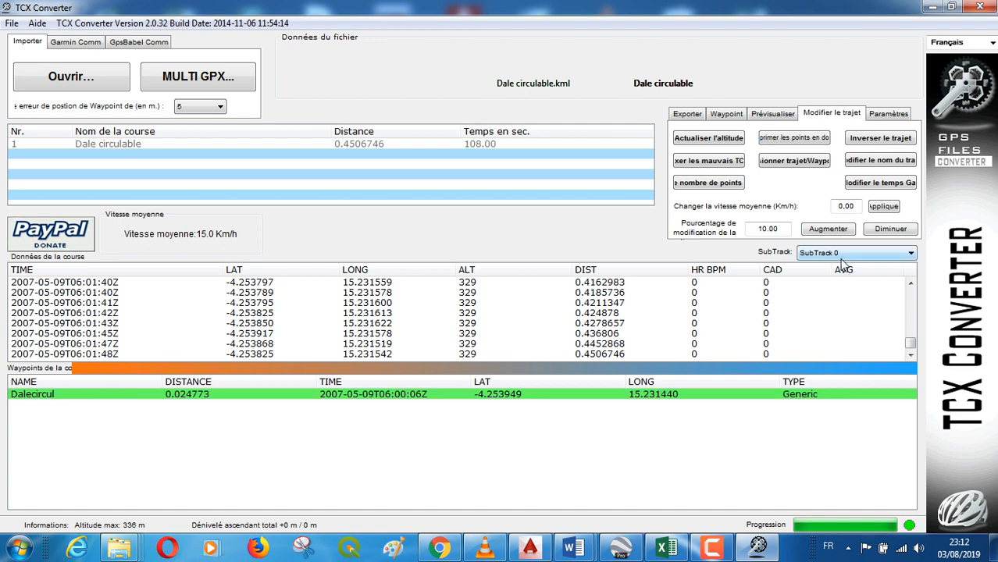
# Export the track as Dale circulable.csv in the Formation Google Earth folder, using ";" as the cell separator.
pyautogui.click(688, 115)
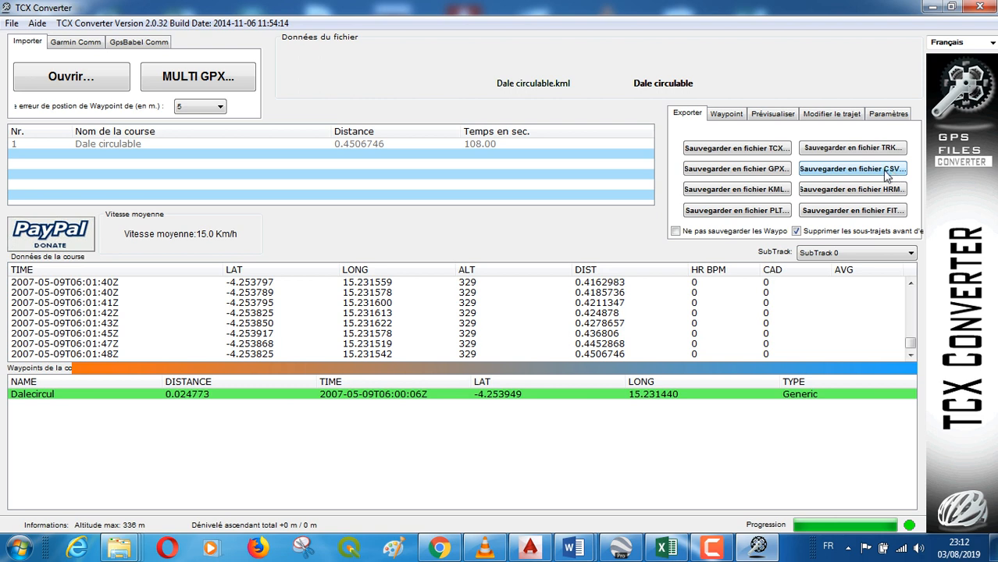
pyautogui.click(887, 175)
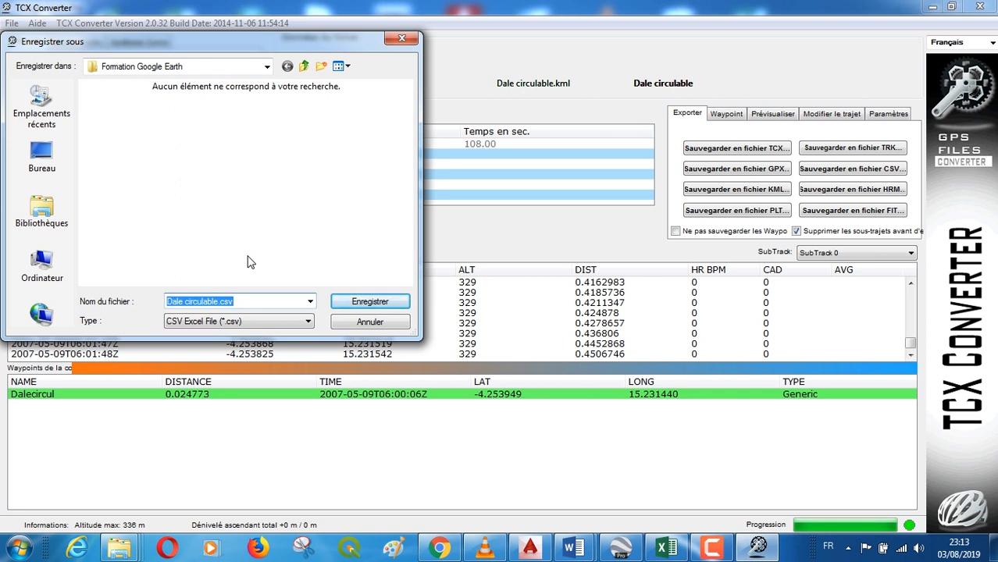
pyautogui.click(371, 303)
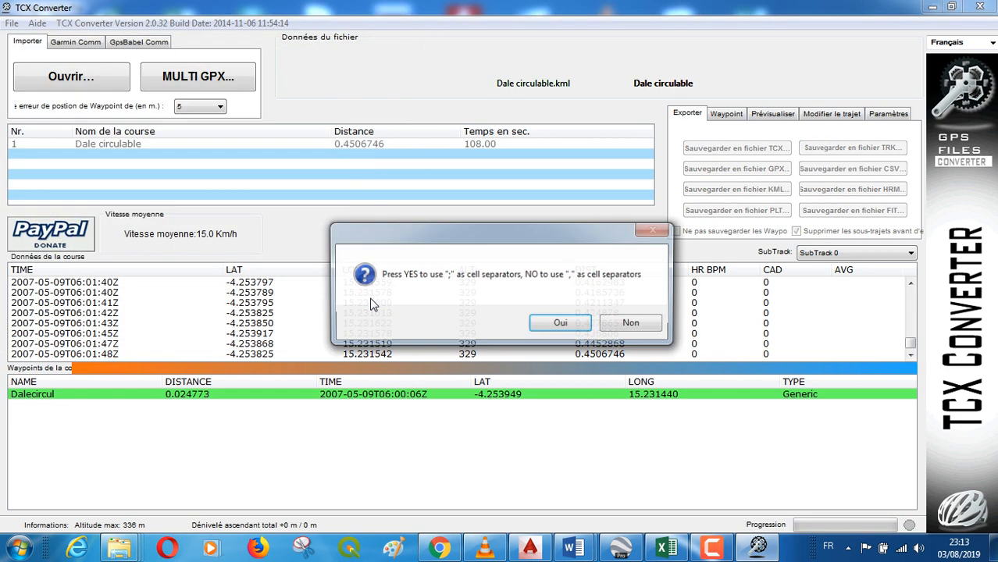
pyautogui.click(571, 327)
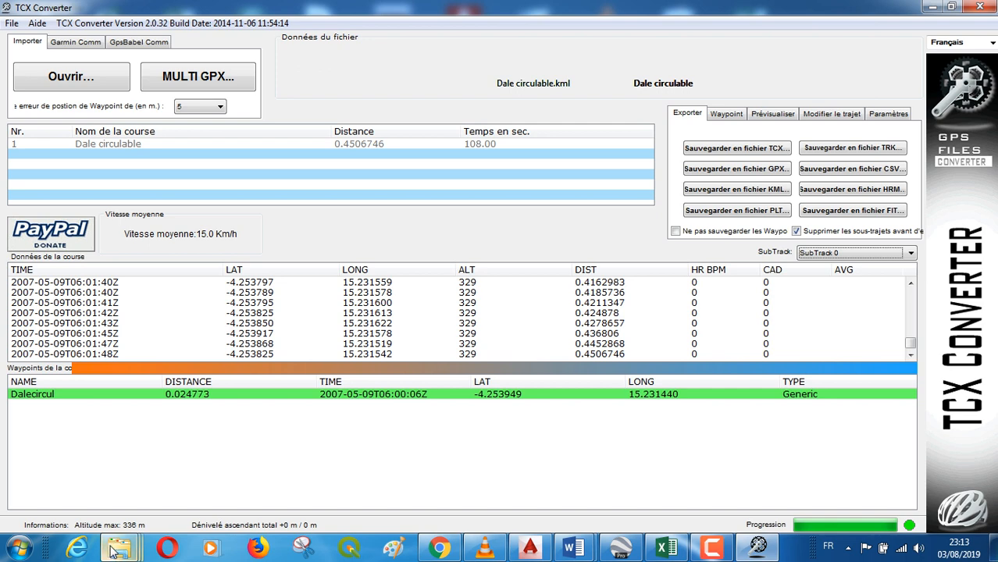
# Open Dale circulable.csv from the Formation Google Earth folder in Excel, minimizing the UTMConversions1.xls workbook.
pyautogui.moveTo(116, 554)
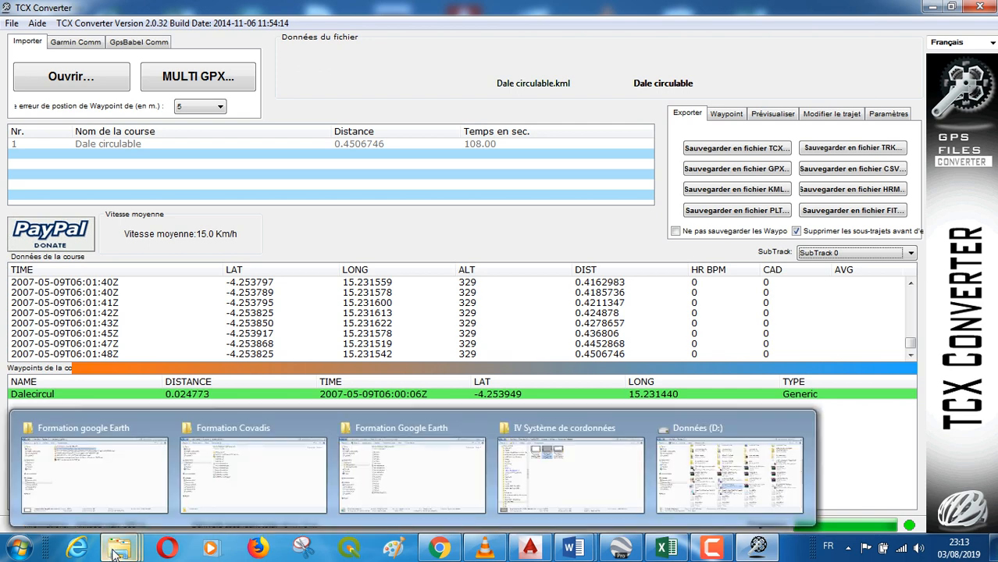
pyautogui.click(383, 492)
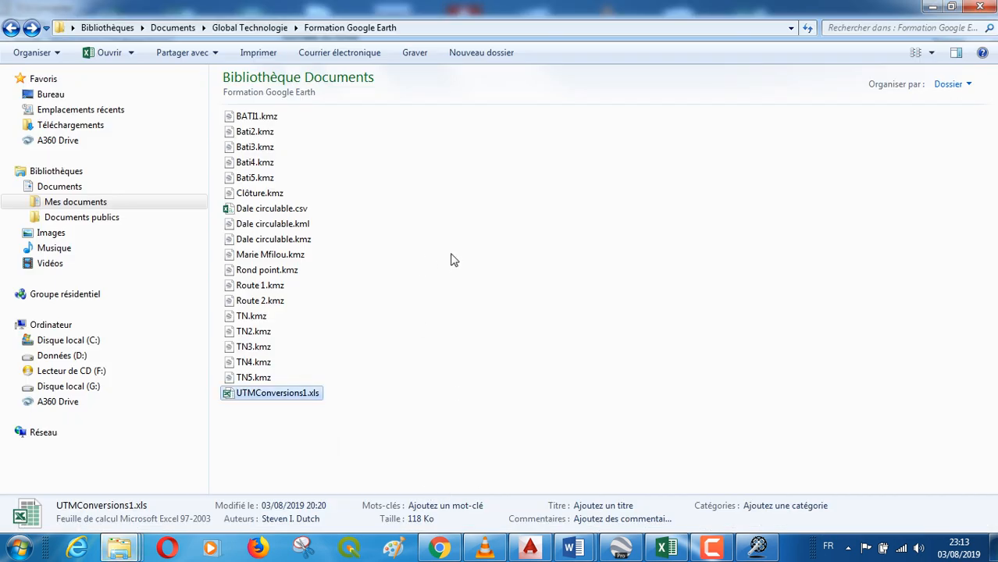
pyautogui.click(277, 211)
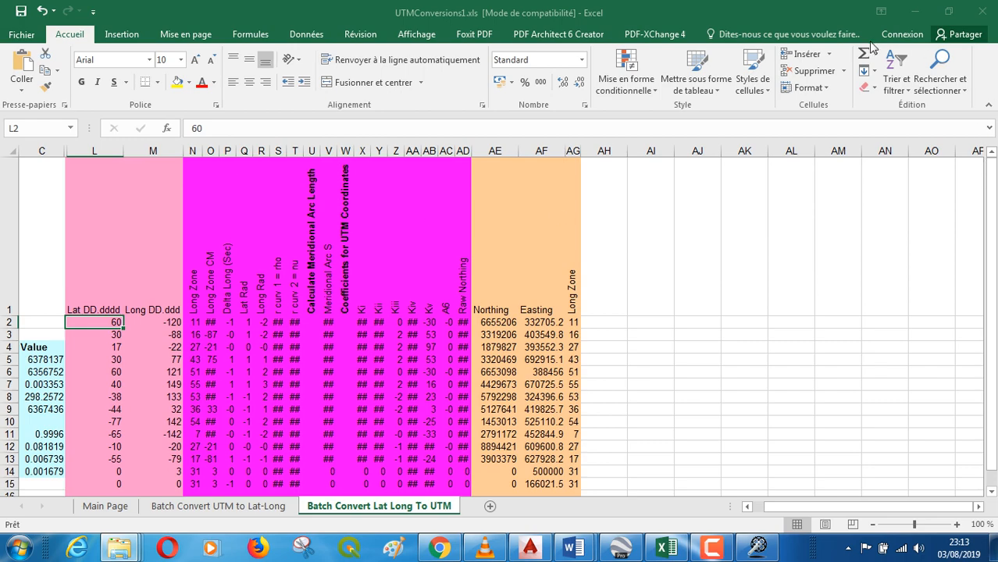
pyautogui.click(915, 12)
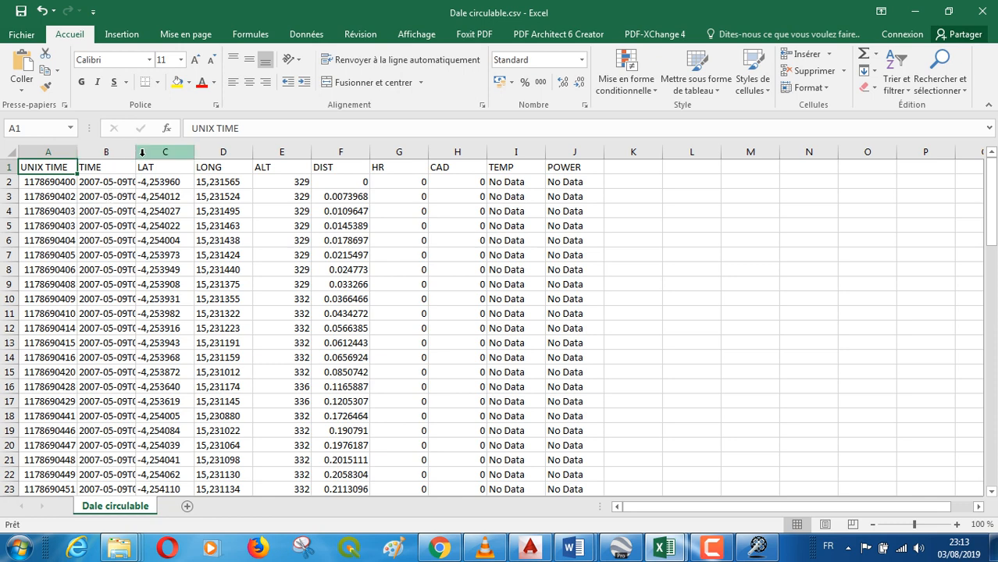
# Widen the UNIX TIME column slightly and adjust the TIME column to a narrow width that cuts off its timestamps.
pyautogui.moveTo(134, 154); pyautogui.dragTo(191, 153)
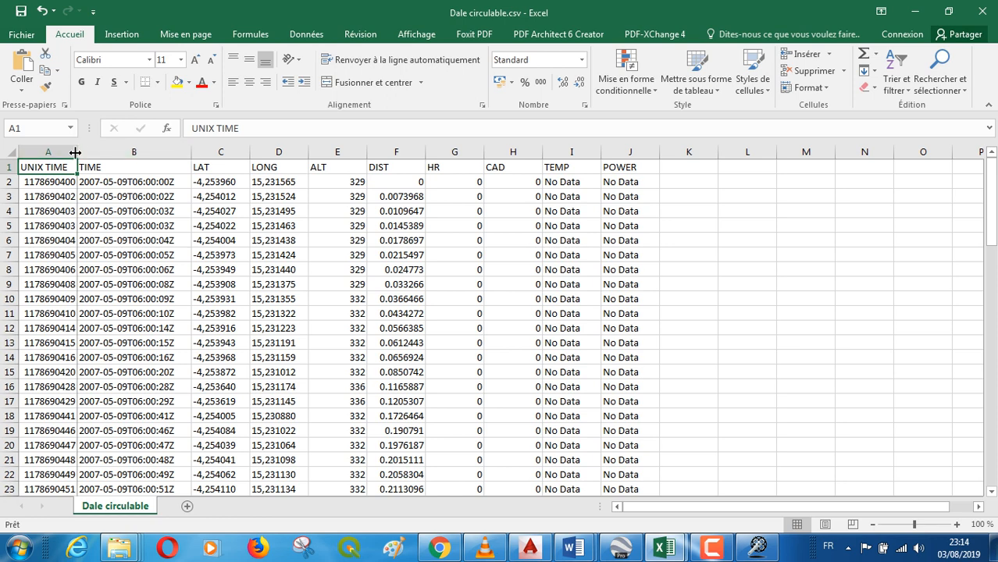
pyautogui.moveTo(75, 153); pyautogui.dragTo(93, 152)
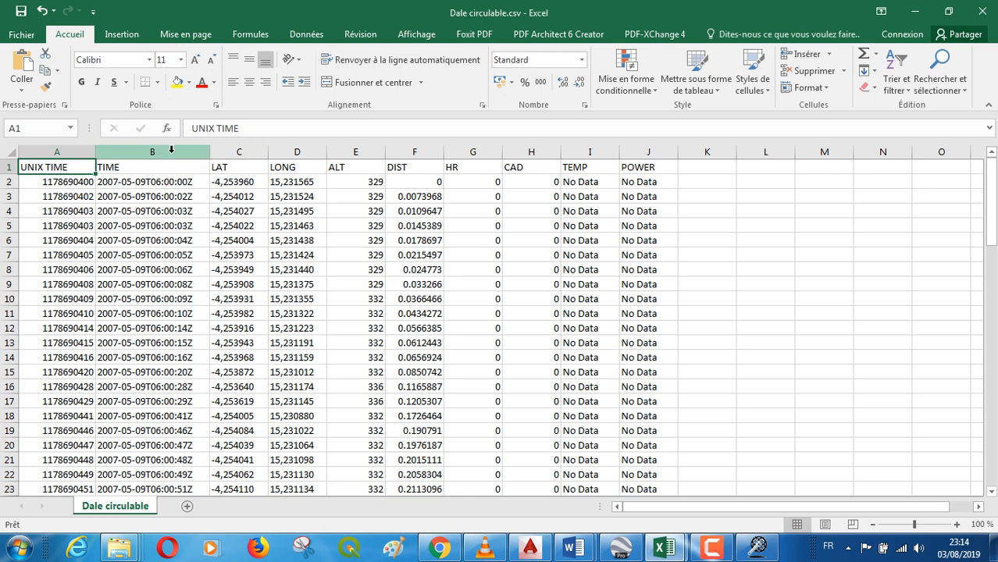
pyautogui.click(153, 151)
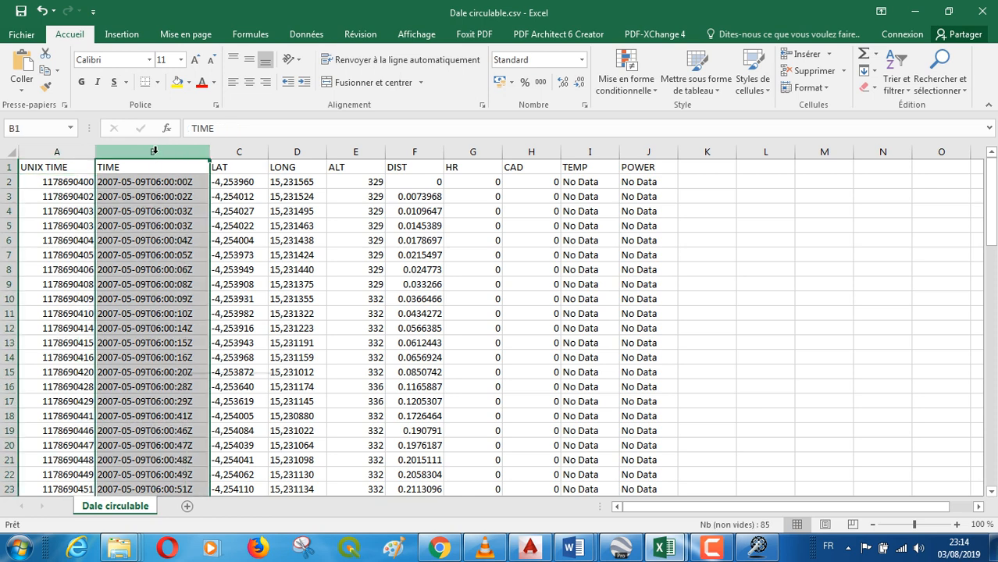
pyautogui.rightClick(155, 155)
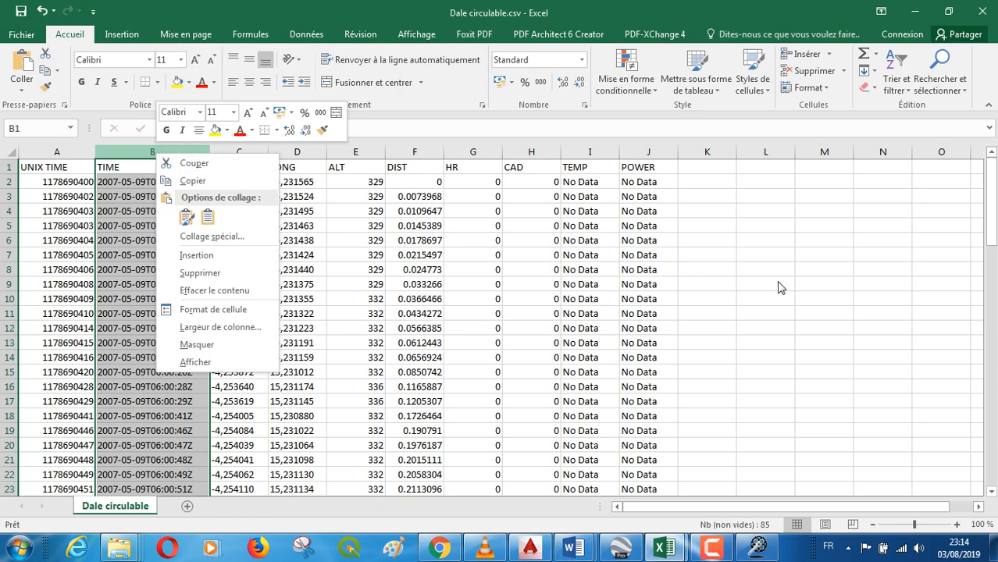
pyautogui.press('Escape')
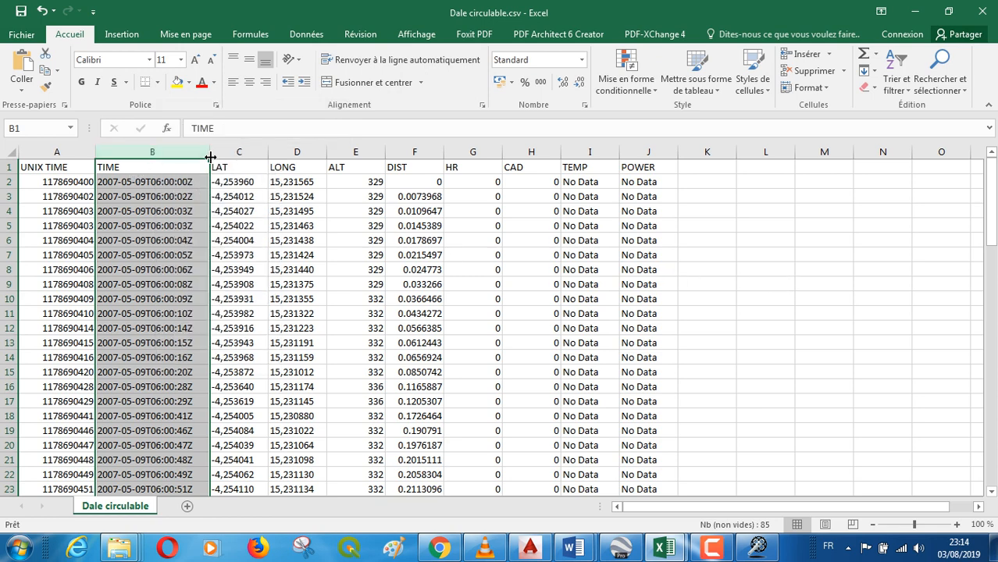
pyautogui.moveTo(207, 159); pyautogui.dragTo(155, 159)
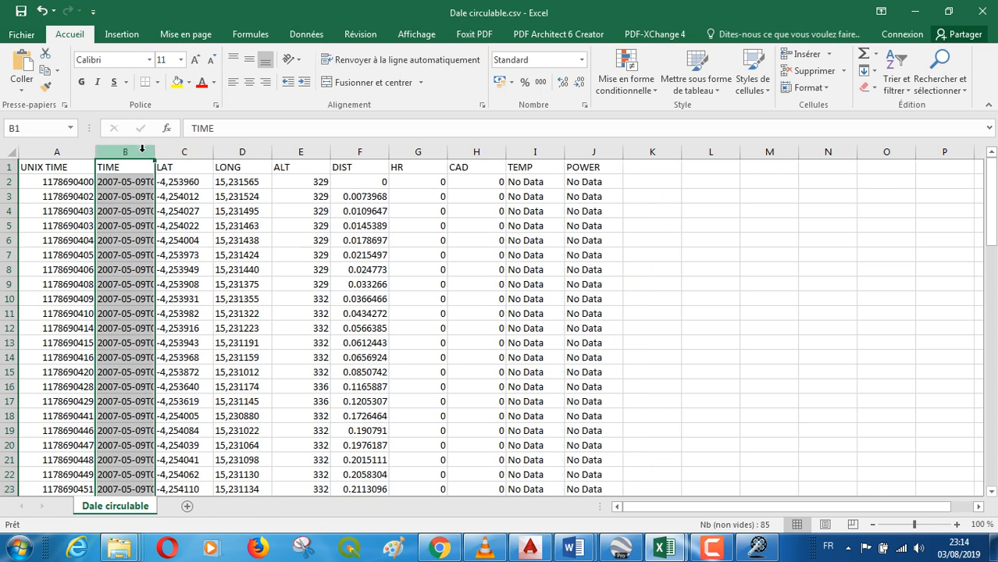
# Try inserting a column before the TIME column and undo the insertion.
pyautogui.rightClick(144, 150)
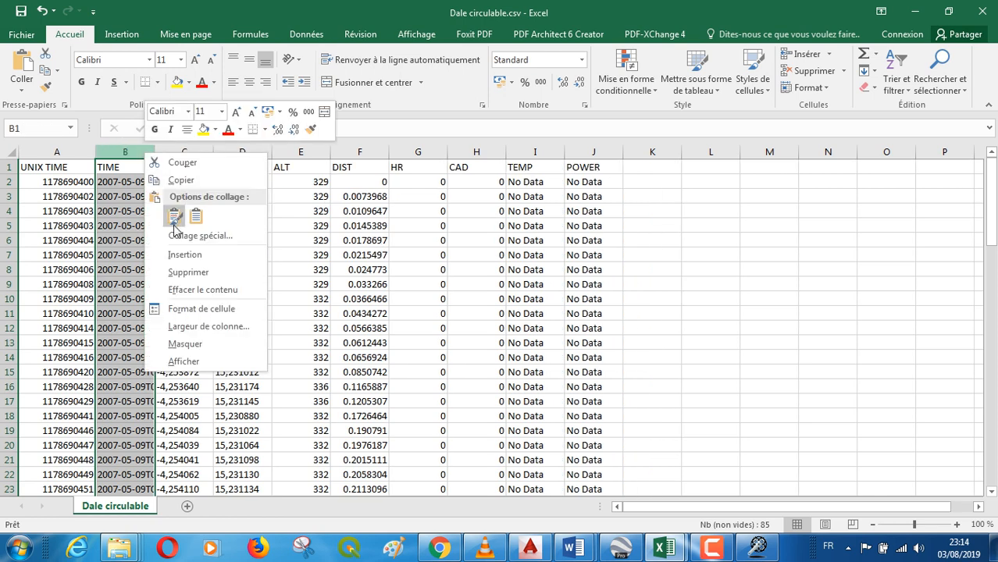
pyautogui.click(186, 255)
pyautogui.click(184, 256)
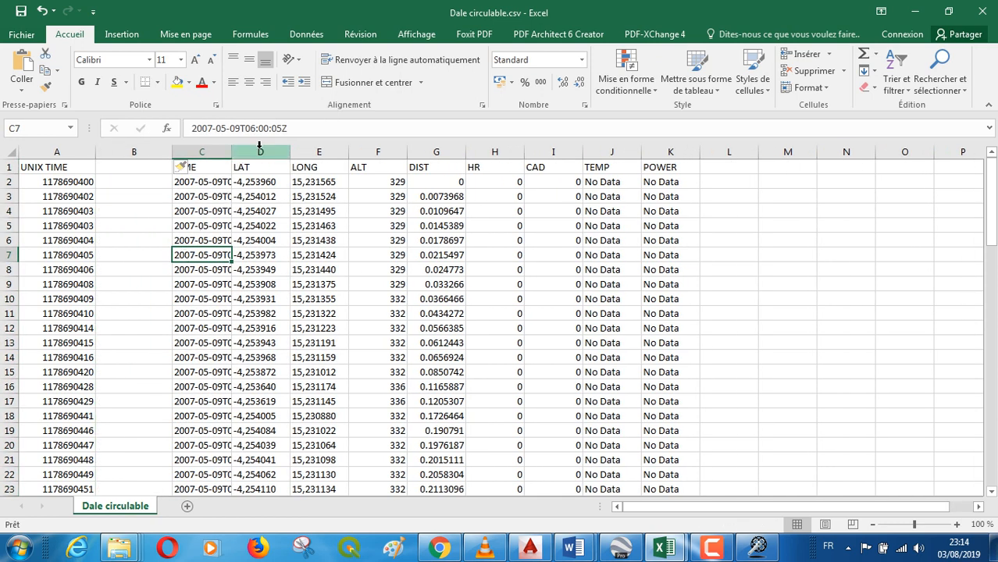
pyautogui.click(39, 11)
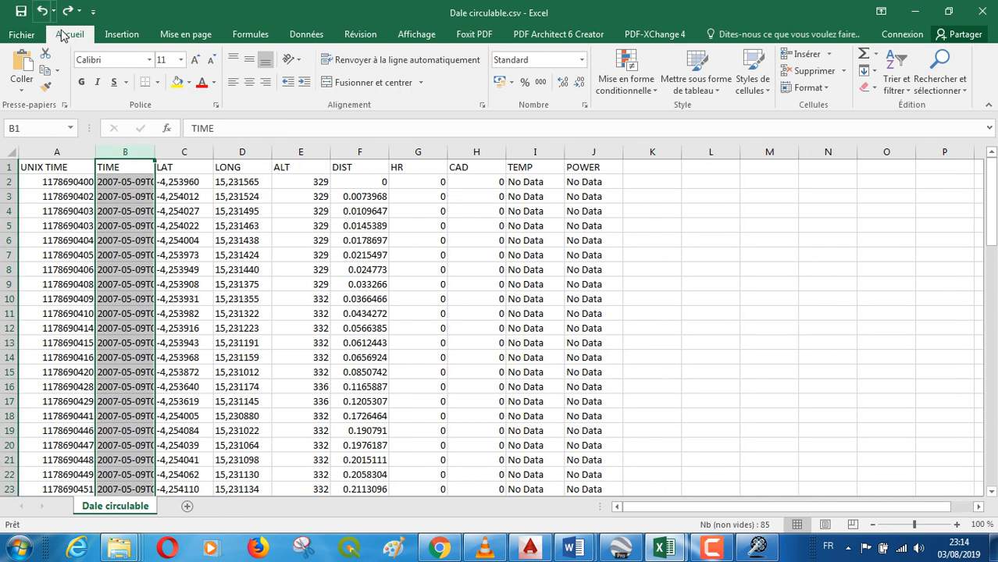
# Insert an empty column before the LAT column and delete the TIME column.
pyautogui.click(178, 147)
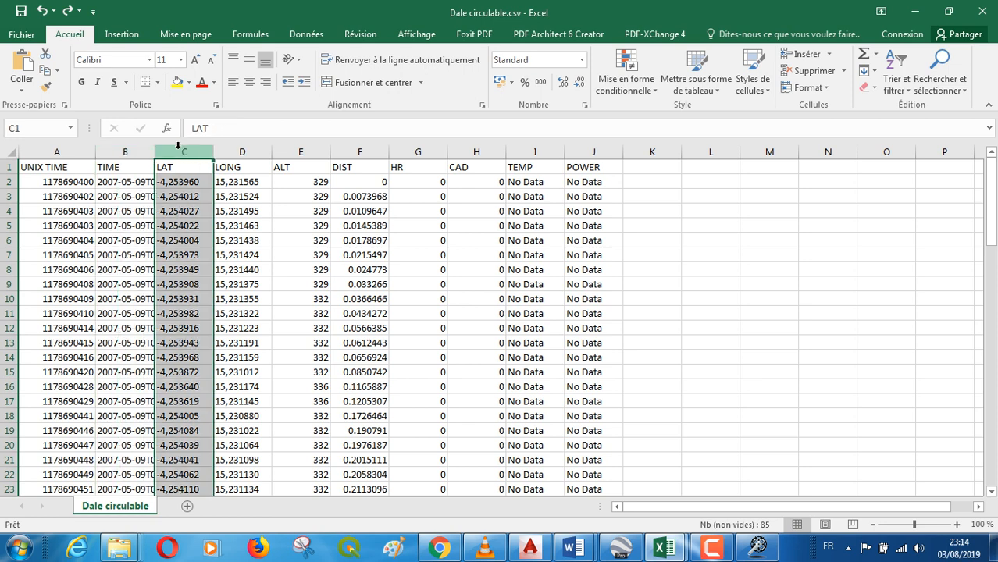
pyautogui.rightClick(179, 148)
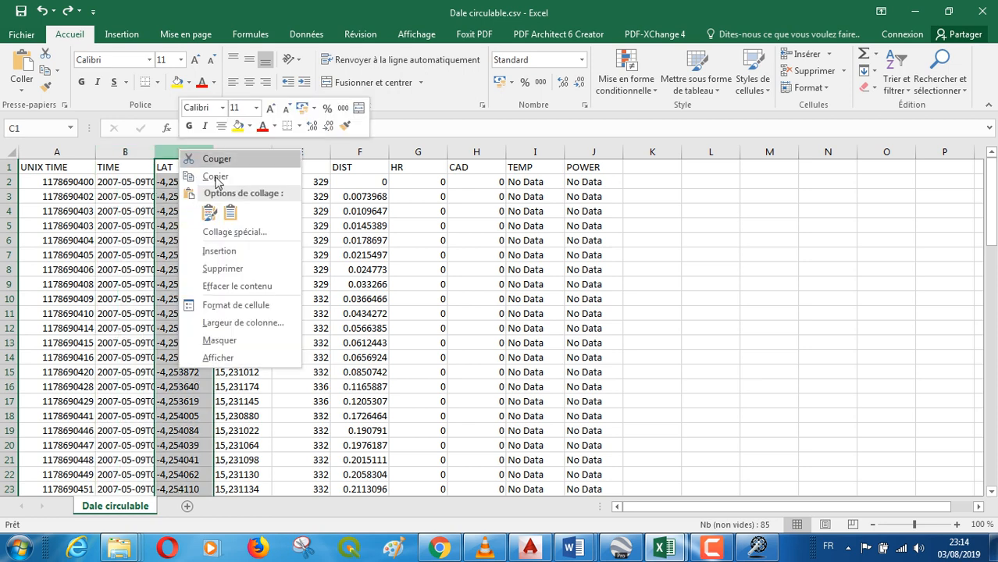
pyautogui.click(220, 258)
pyautogui.click(221, 255)
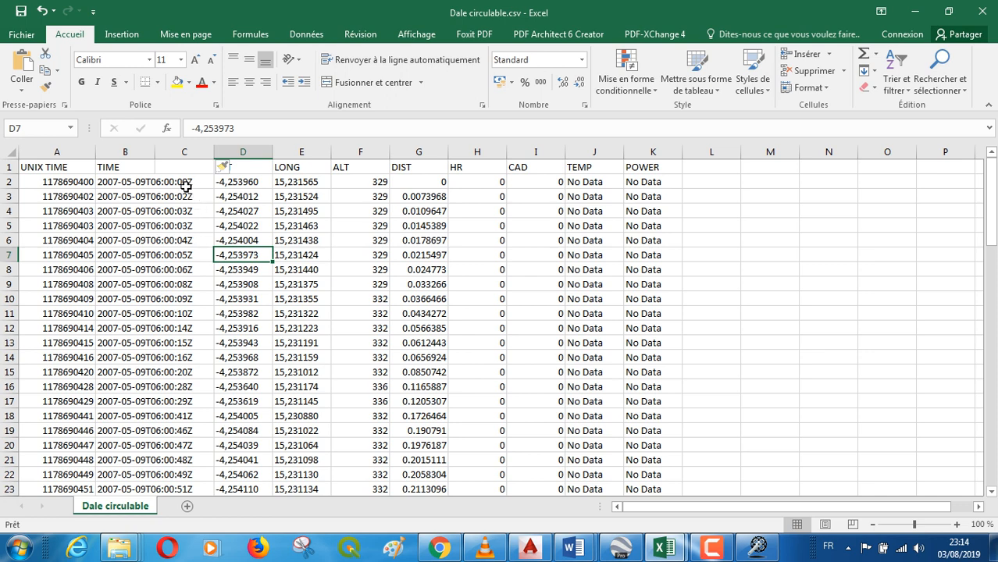
pyautogui.click(136, 148)
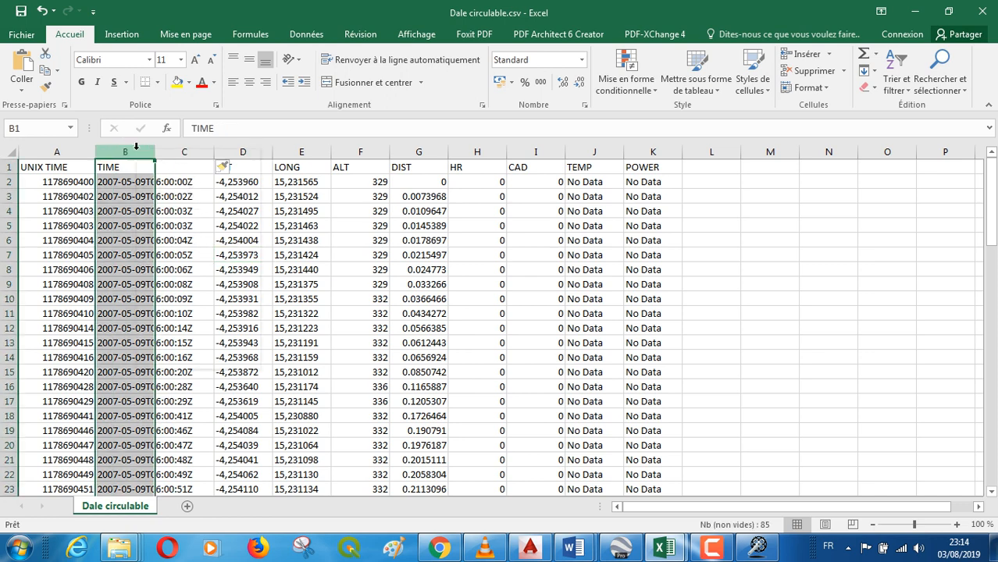
pyautogui.rightClick(136, 149)
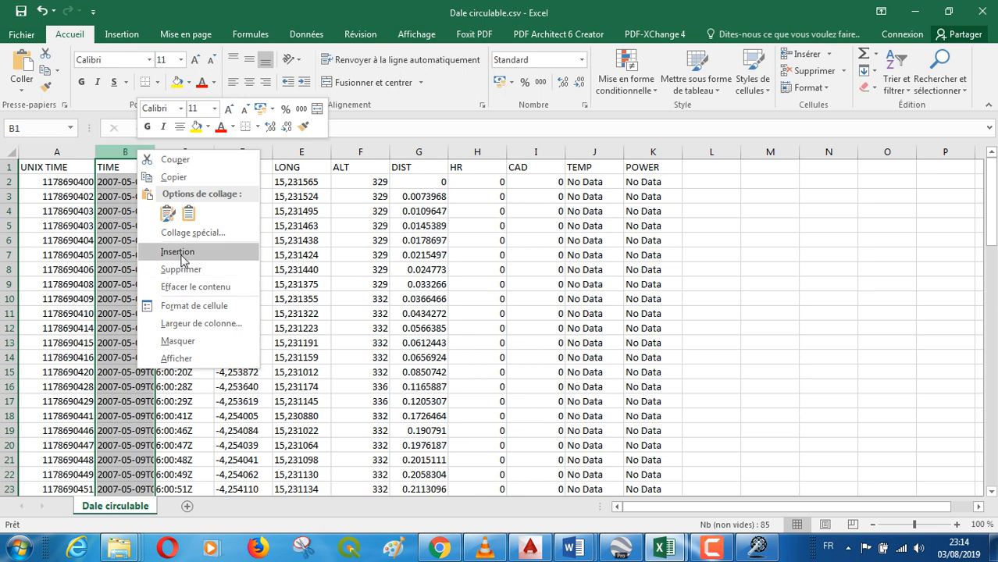
pyautogui.click(182, 269)
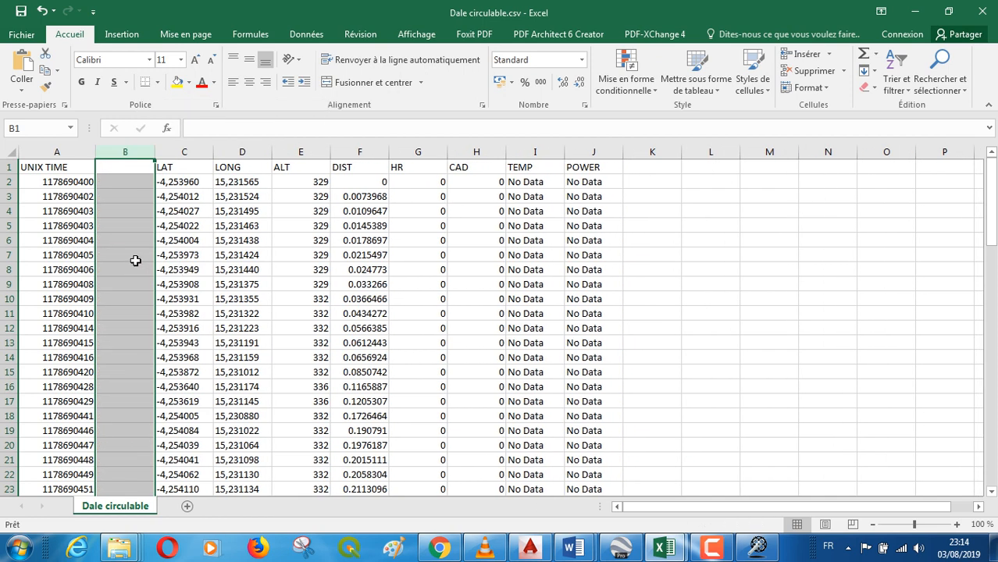
# Enter 1 in B2 and 2 in B3 of the empty column, and fill the 2 down to the last data row.
pyautogui.click(133, 182)
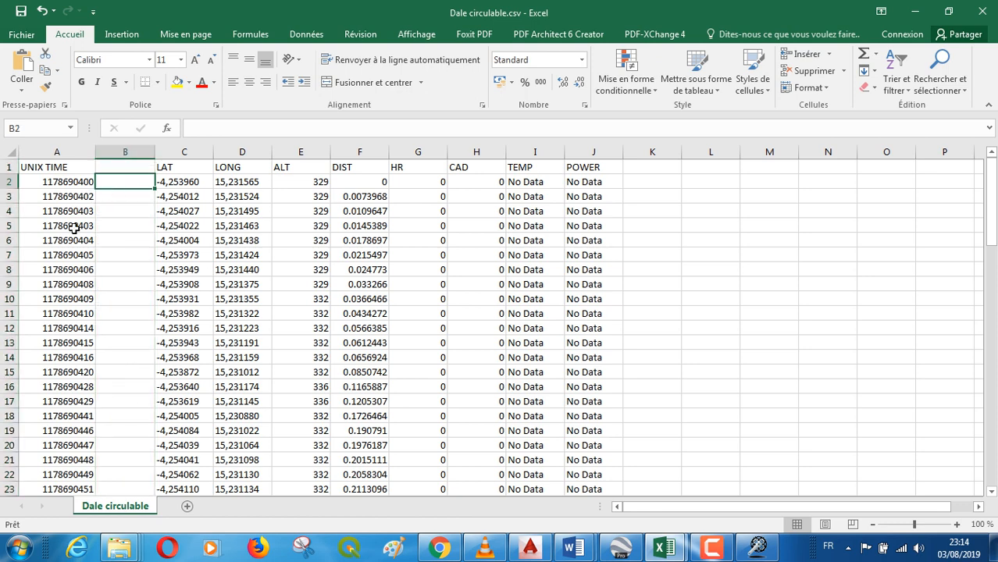
pyautogui.scroll(-1, 75, 228)
pyautogui.scroll(1, 74, 228)
pyautogui.write('2')
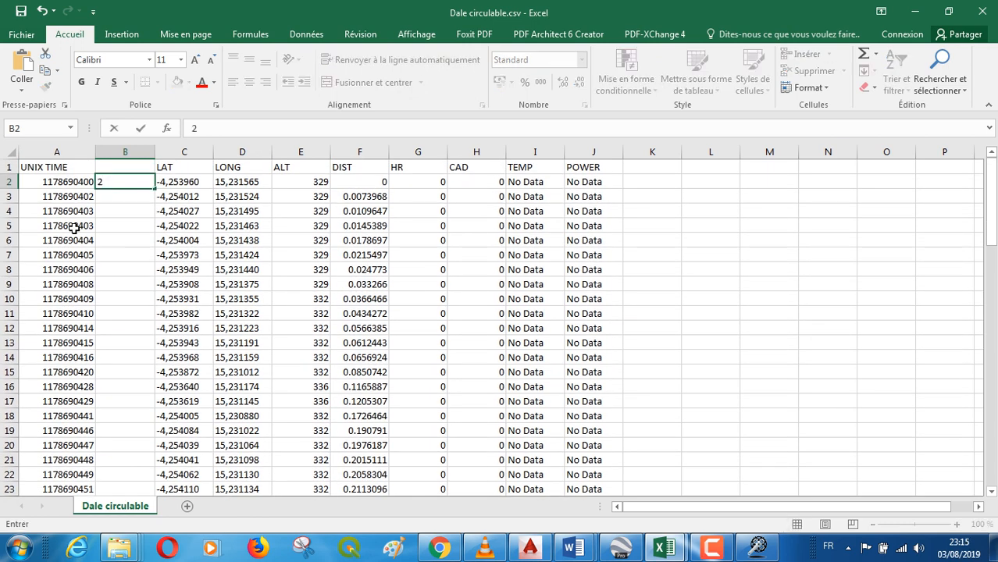
pyautogui.press('BackSpace')
pyautogui.write('1')
pyautogui.click(137, 205)
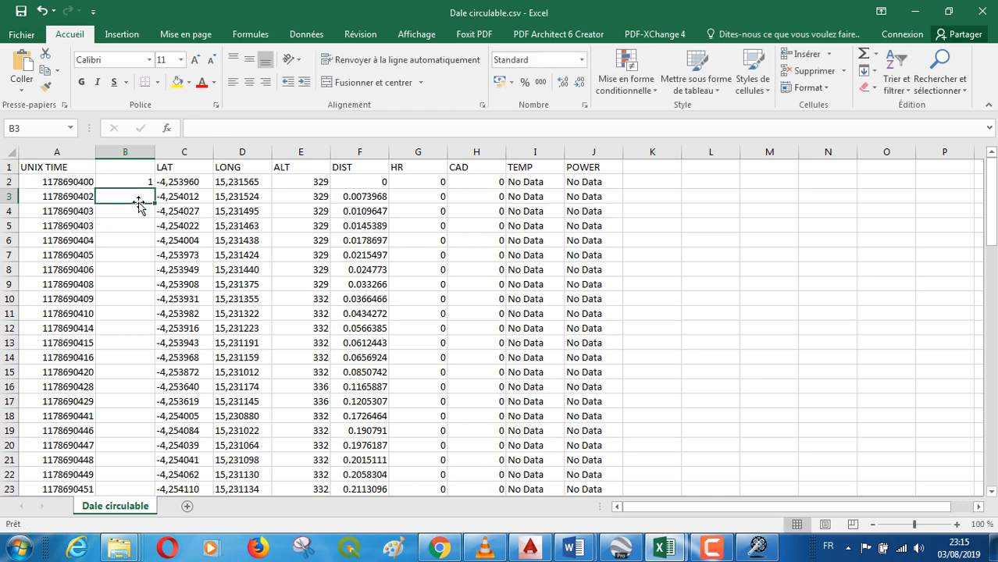
pyautogui.write('2')
pyautogui.press('Return')
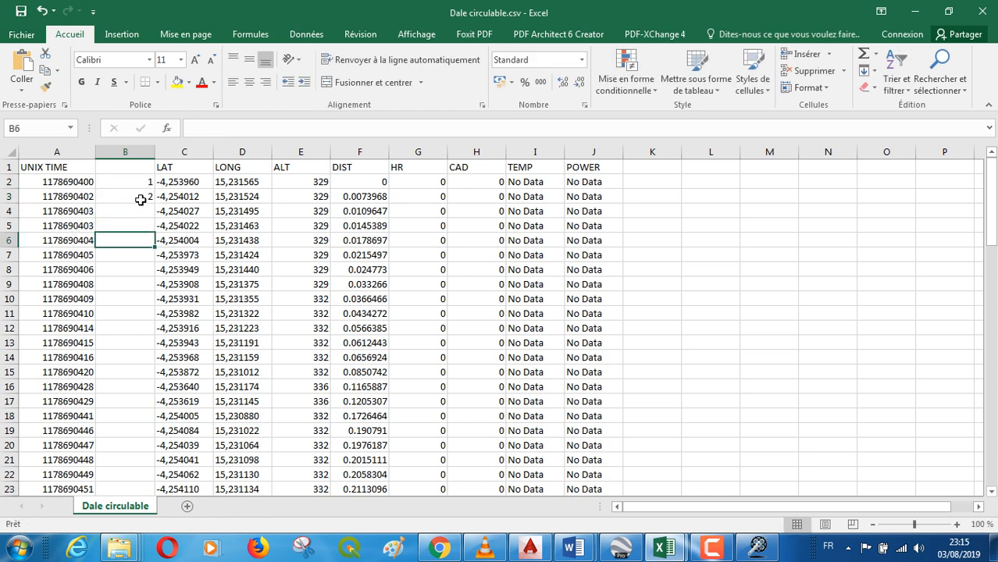
pyautogui.click(149, 206)
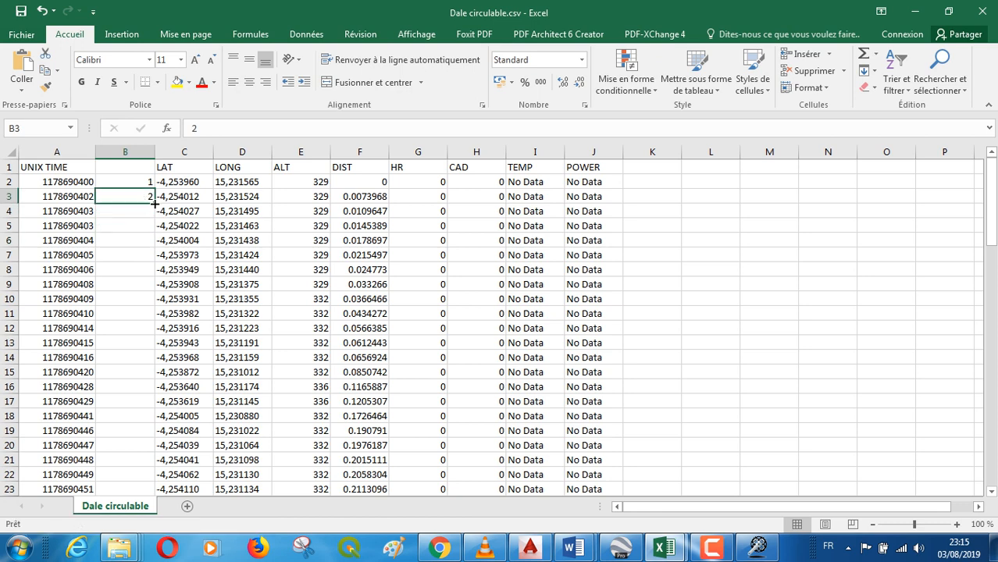
pyautogui.doubleClick(154, 203)
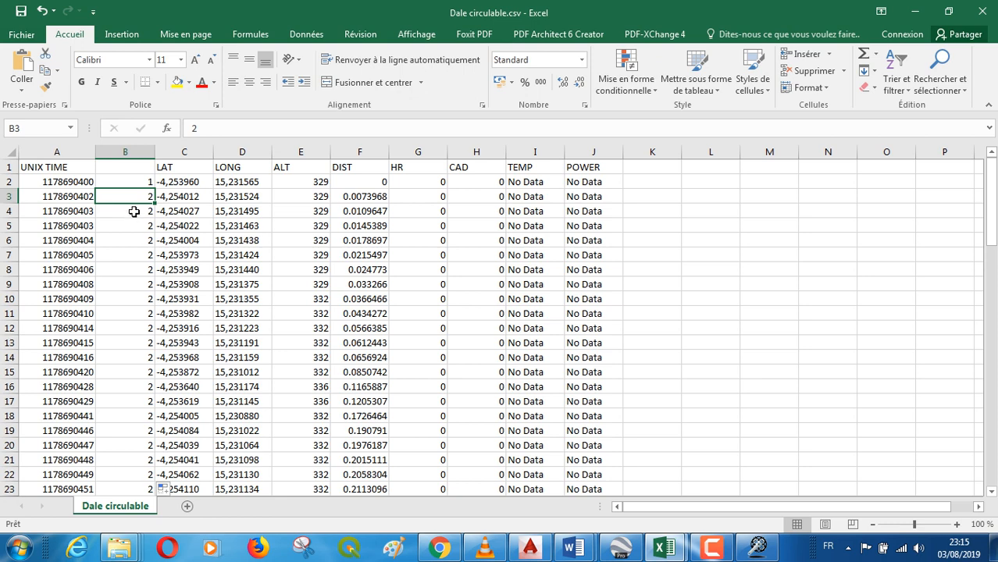
# Enter the formula =B3+1 in cell B4 to number the third point.
pyautogui.click(135, 212)
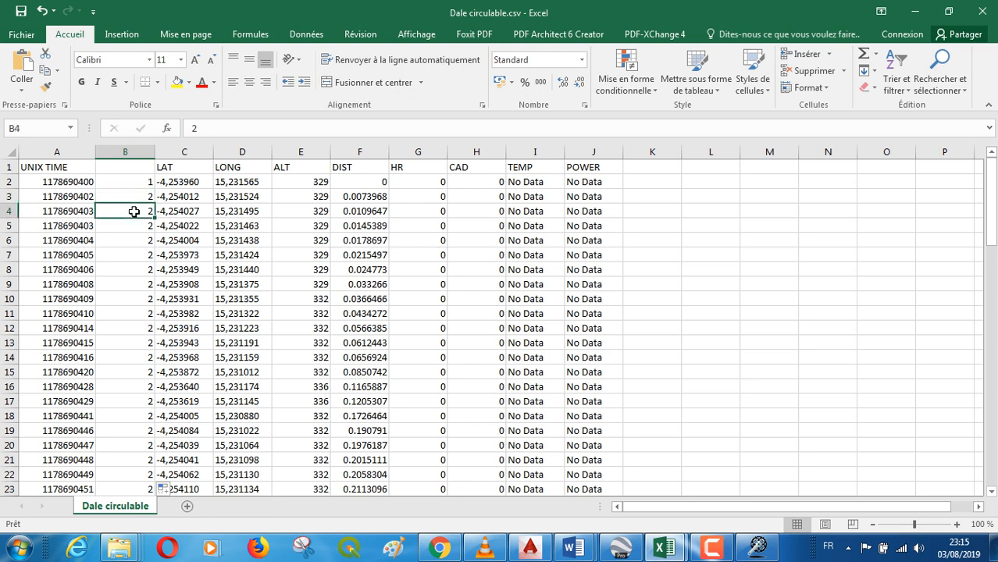
pyautogui.write('=')
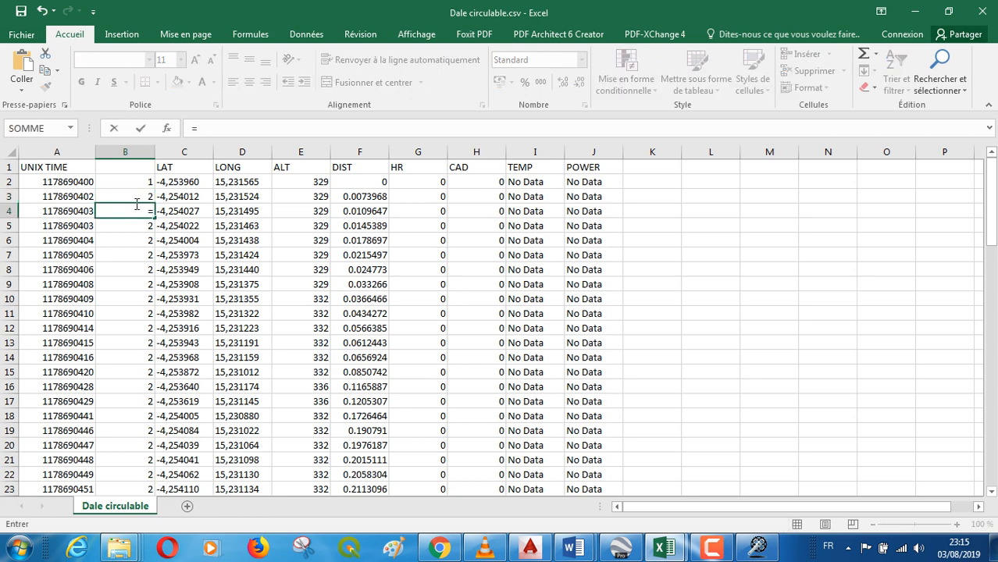
pyautogui.click(139, 196)
pyautogui.write('+')
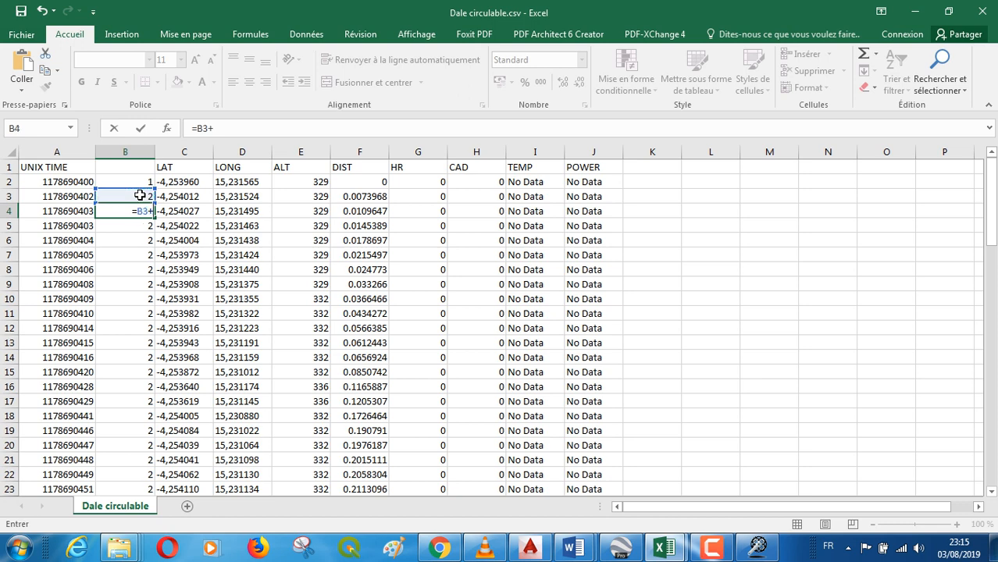
pyautogui.write('1')
pyautogui.press('Return')
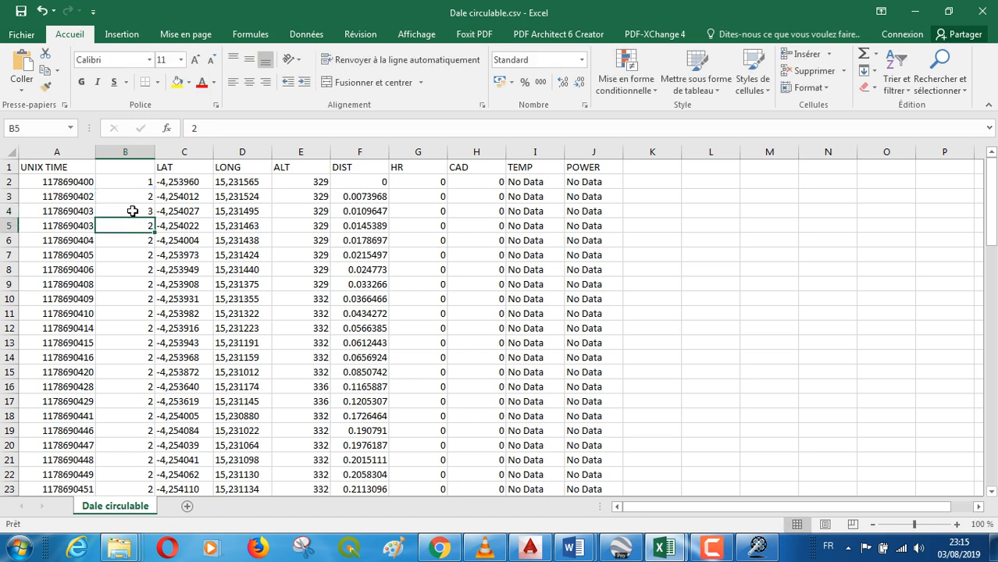
# Fill the formula from B4 down the column to the last data row and check the numbering.
pyautogui.doubleClick(133, 211)
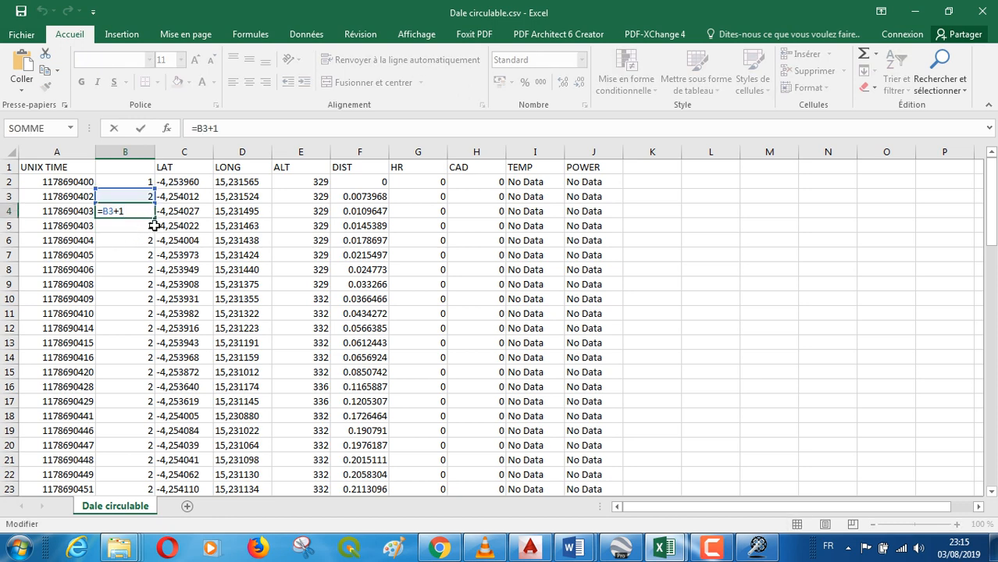
pyautogui.click(450, 244)
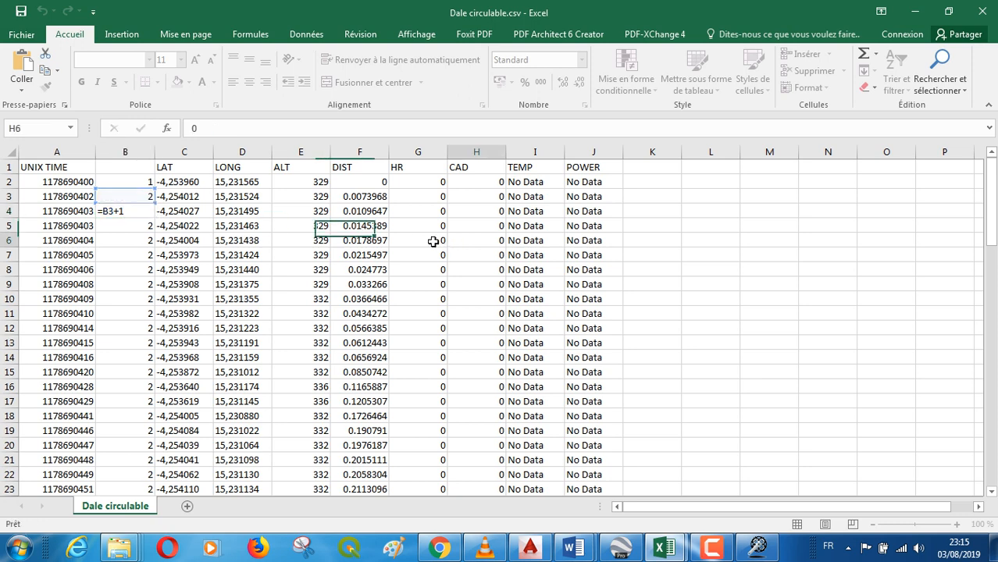
pyautogui.doubleClick(133, 211)
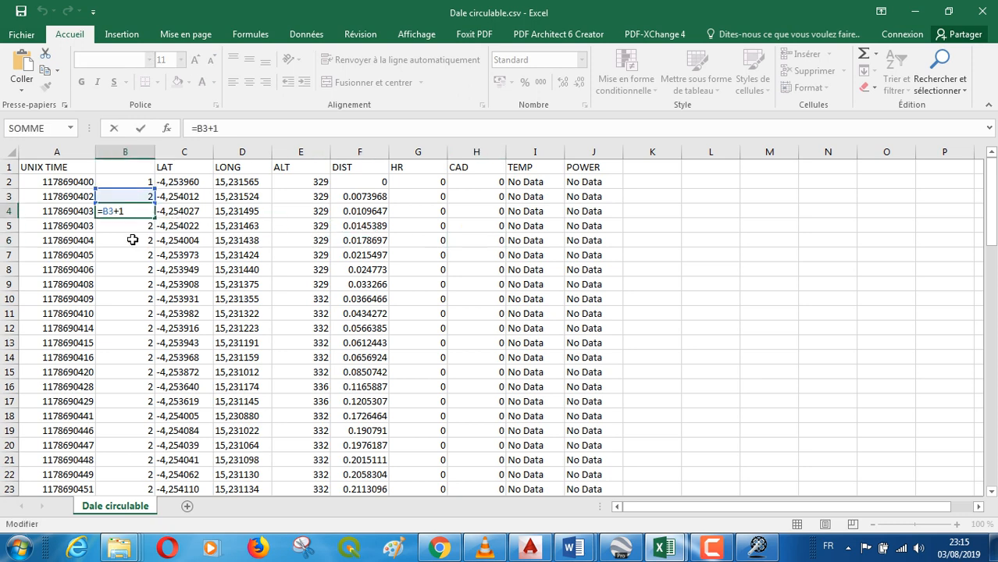
pyautogui.click(136, 239)
pyautogui.click(144, 210)
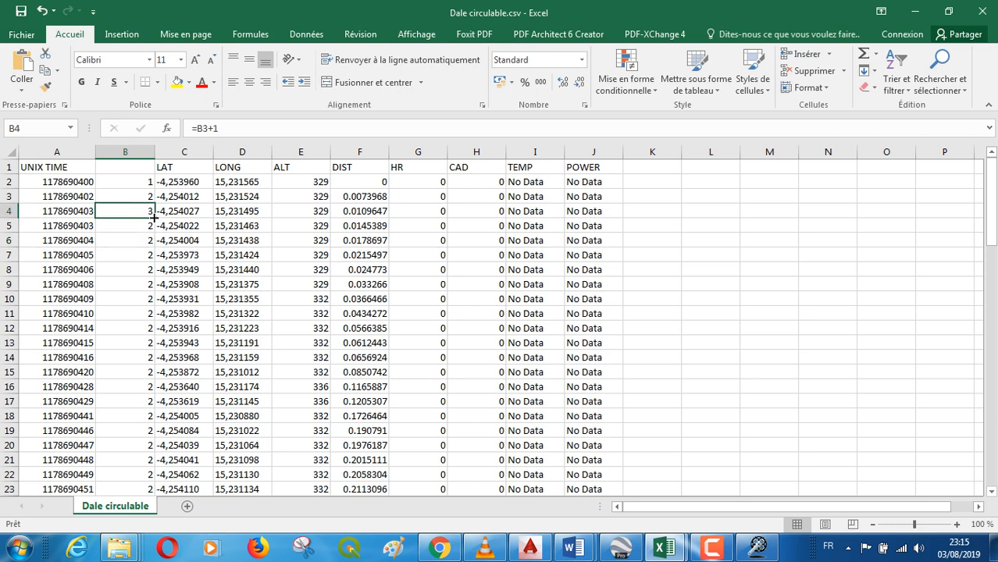
pyautogui.doubleClick(154, 218)
pyautogui.scroll(-20, 125, 285)
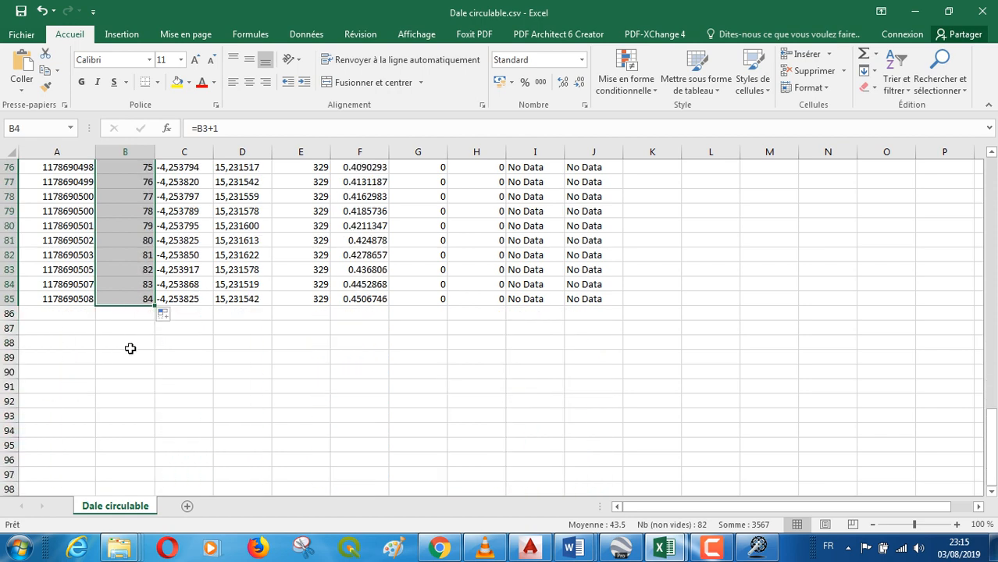
pyautogui.scroll(20, 130, 348)
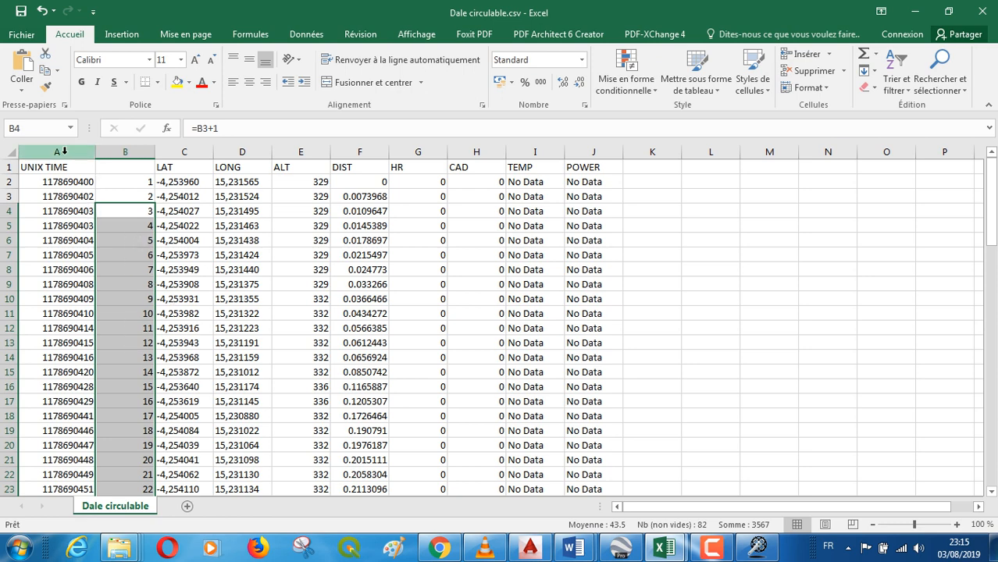
# Enter the heading Points in cell B1 above the numbering.
pyautogui.click(128, 169)
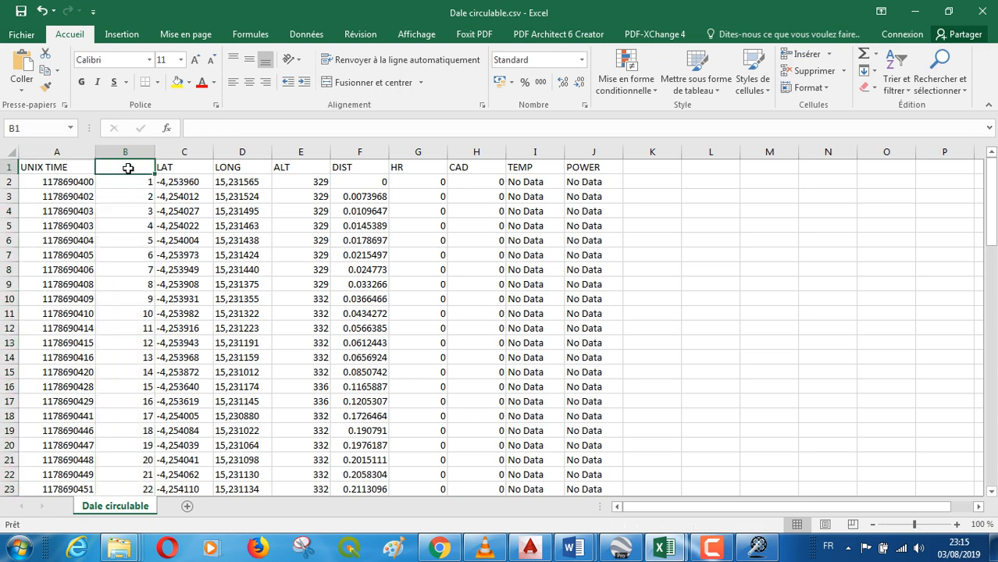
pyautogui.write('Po')
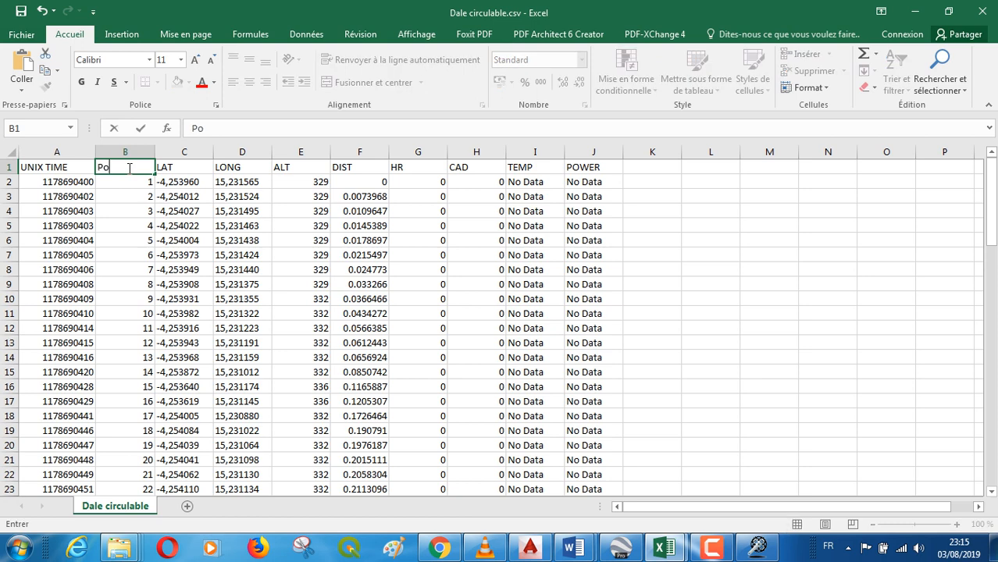
pyautogui.write('ints')
# Delete the UNIX TIME column from the sheet.
pyautogui.click(74, 152)
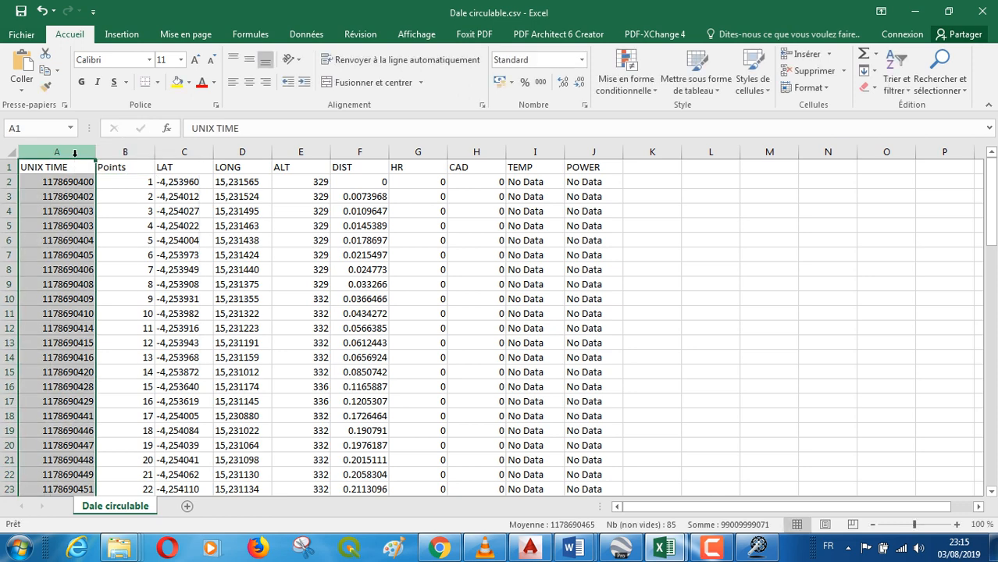
pyautogui.rightClick(71, 152)
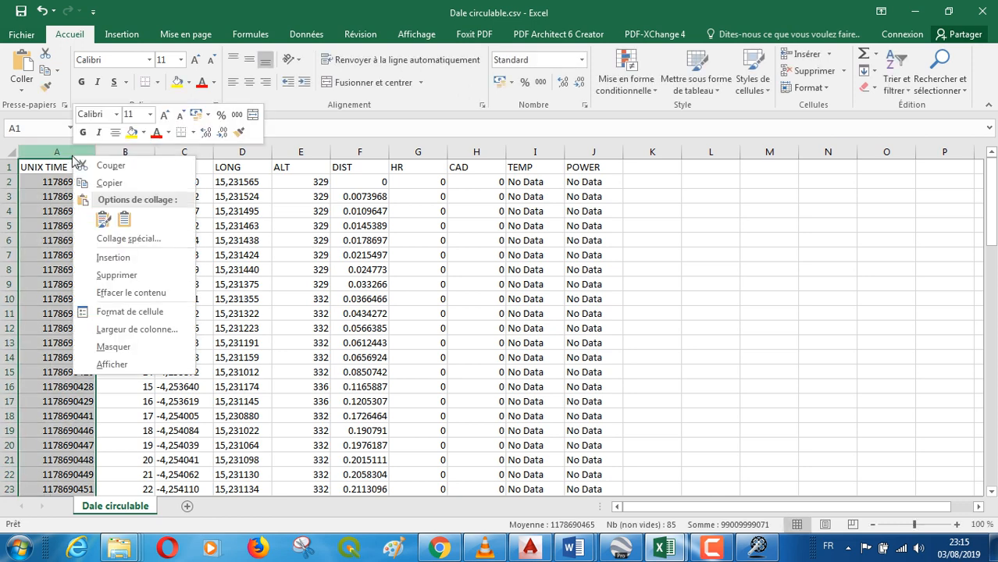
pyautogui.click(114, 273)
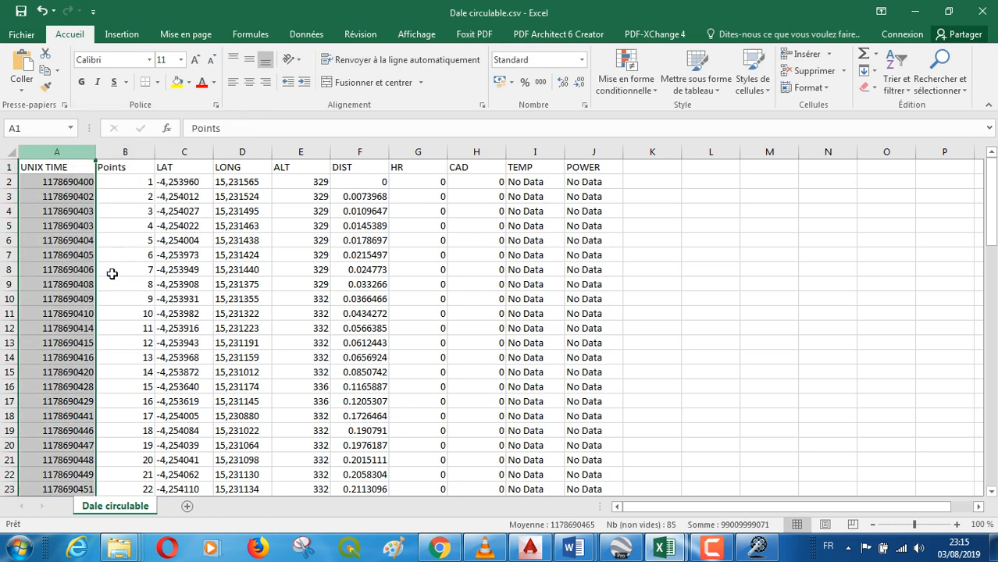
pyautogui.click(698, 325)
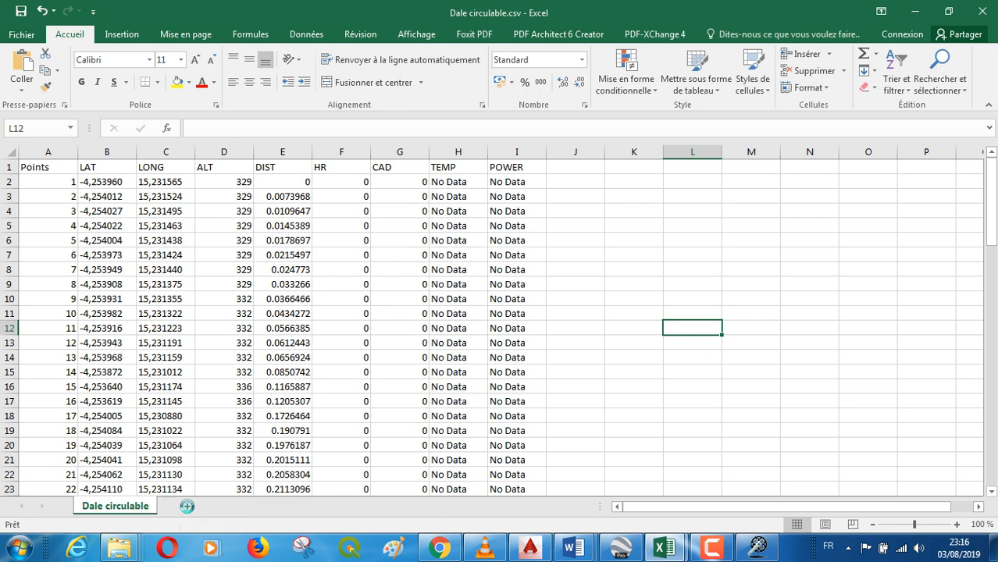
# Add a second worksheet to the workbook after the Dale circulable sheet.
pyautogui.click(186, 506)
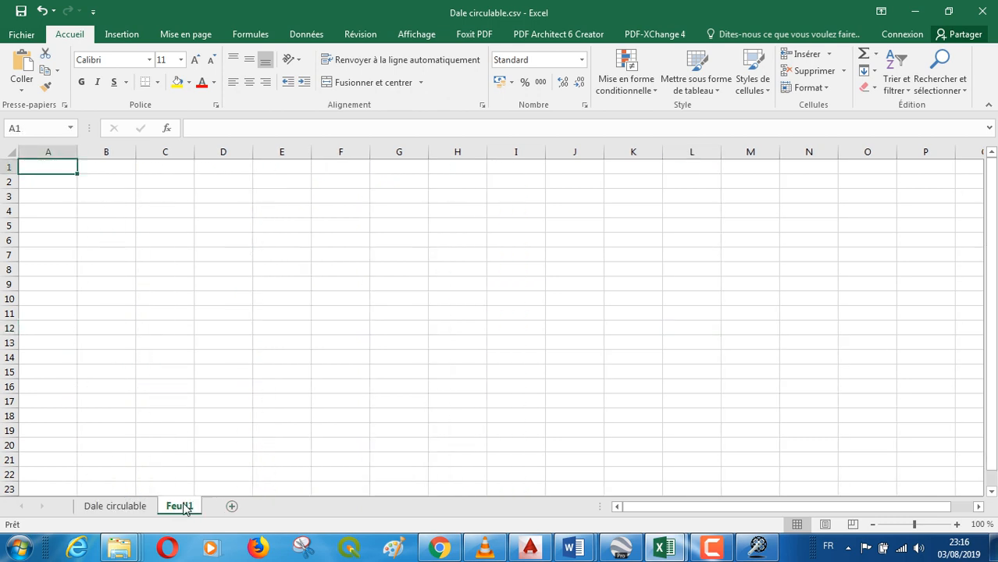
pyautogui.click(132, 508)
pyautogui.rightClick(132, 509)
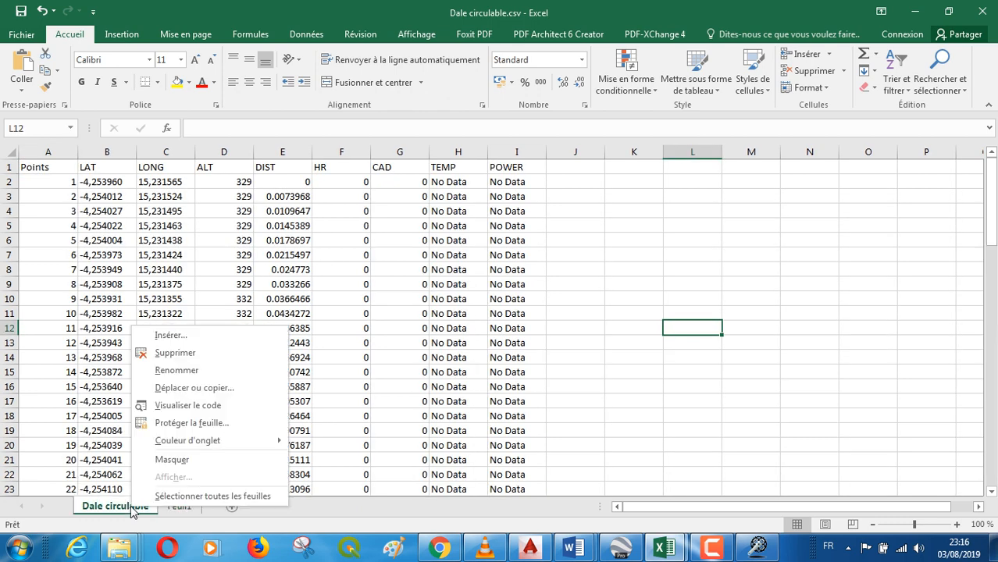
pyautogui.doubleClick(194, 372)
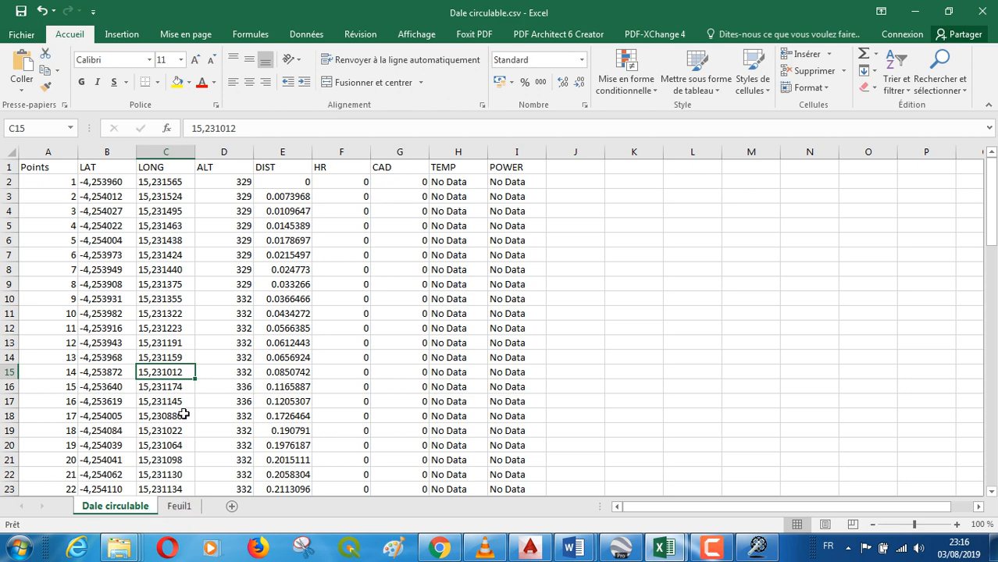
pyautogui.scroll(-2, 231, 413)
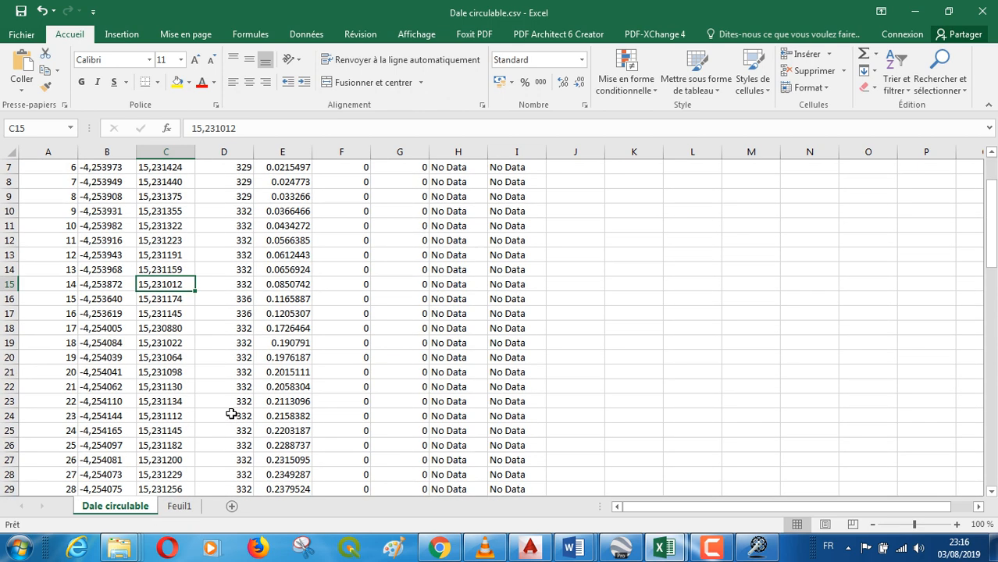
pyautogui.click(232, 414)
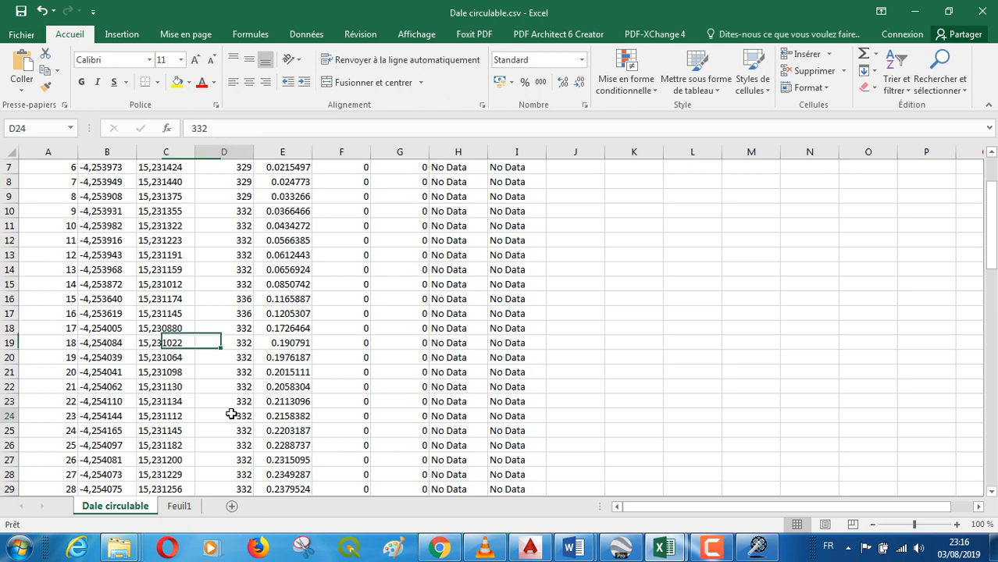
# Rename the Dale circulable sheet as Coordonnées Géo.
pyautogui.rightClick(123, 507)
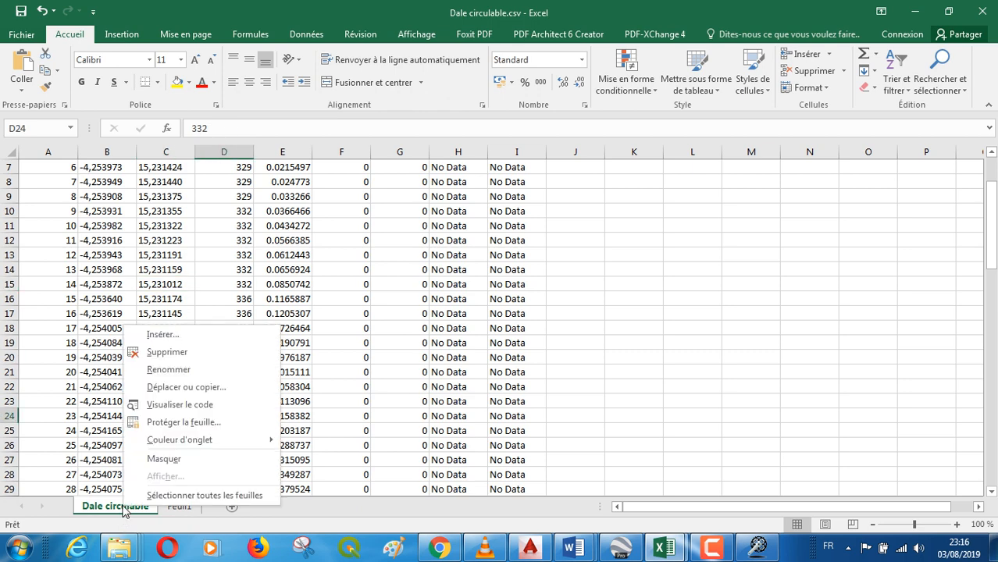
pyautogui.click(196, 372)
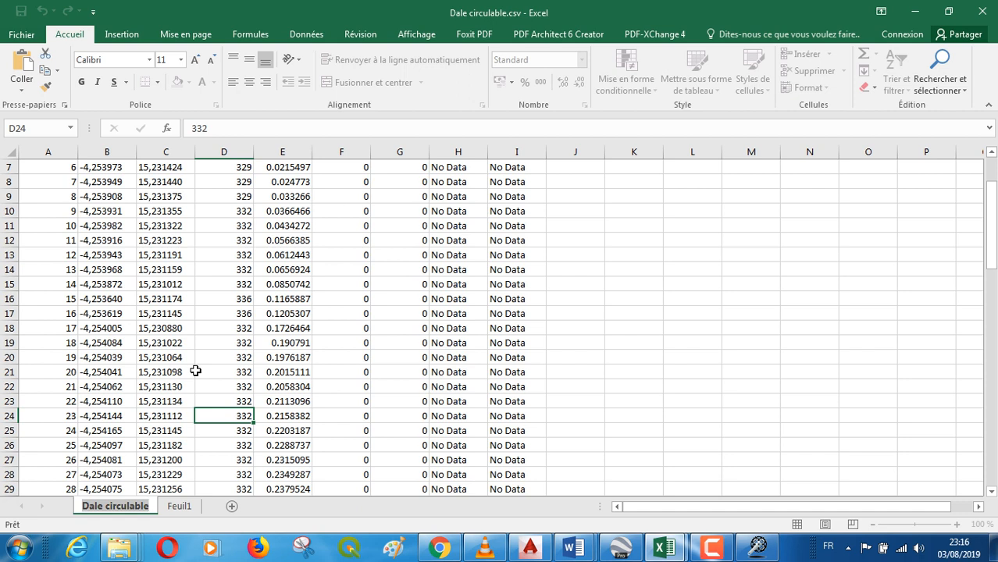
pyautogui.write('Coo')
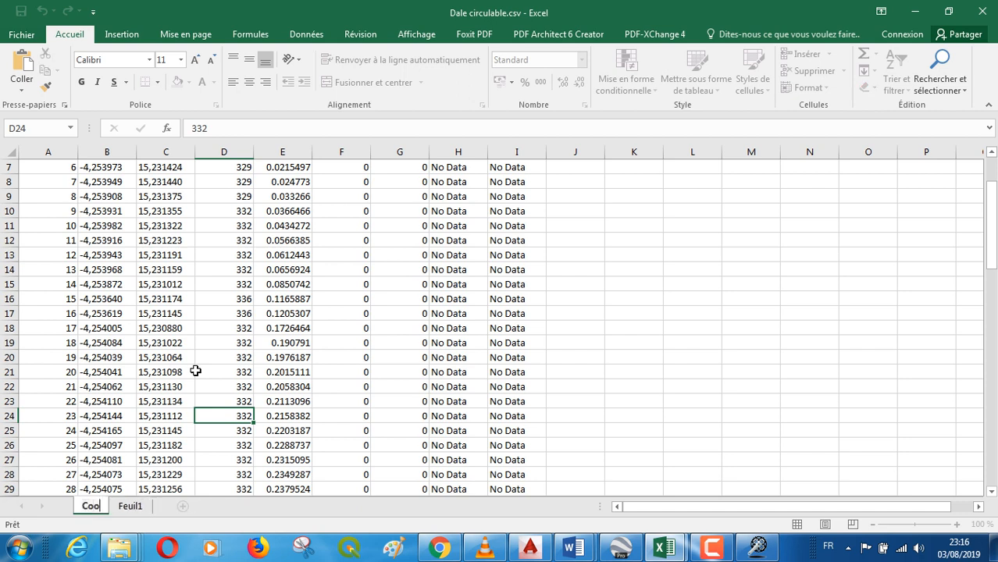
pyautogui.write('rdonnées')
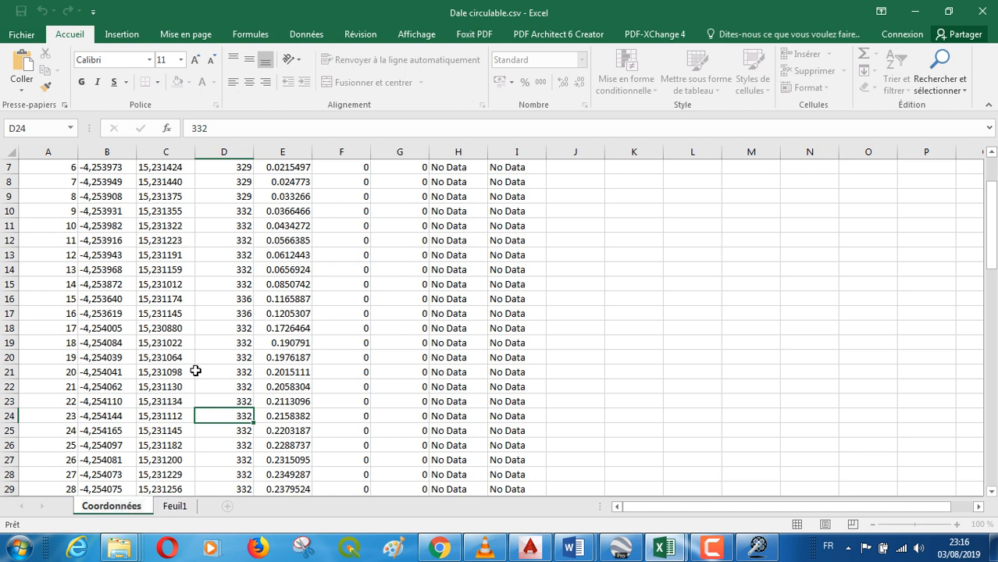
pyautogui.write(' Géo')
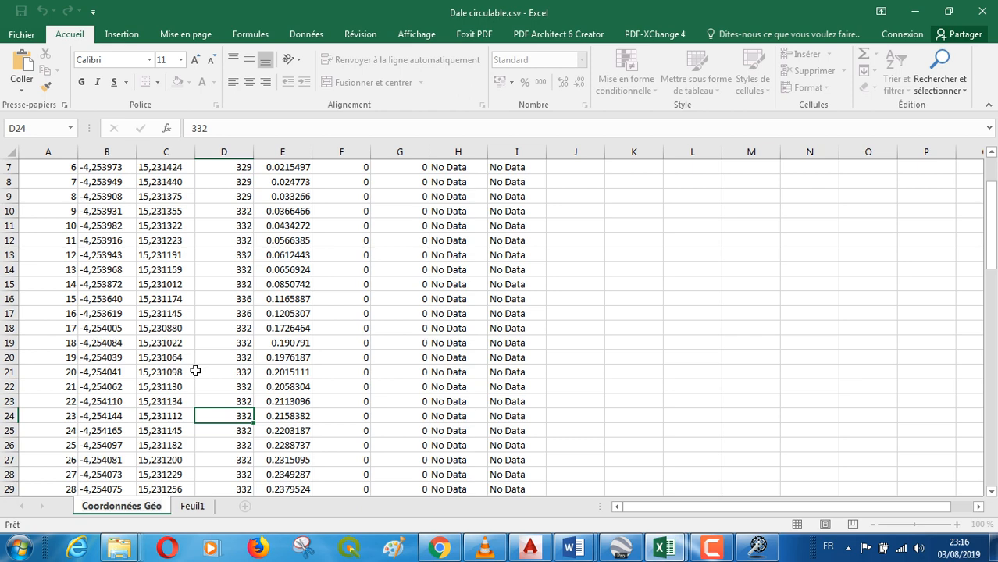
# Rename the empty sheet Feuil1 as Coordonnées UTM.
pyautogui.rightClick(199, 507)
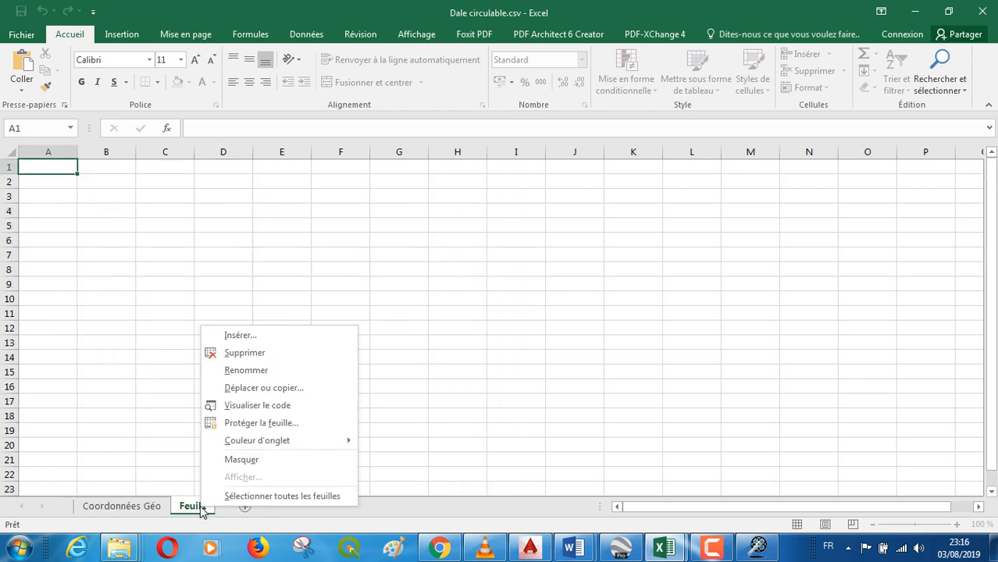
pyautogui.click(272, 373)
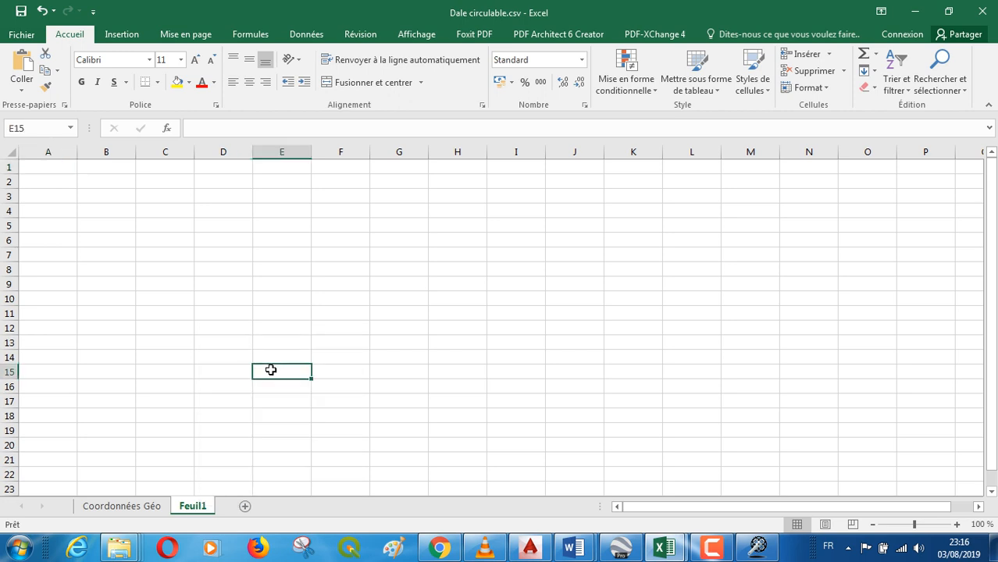
pyautogui.rightClick(202, 507)
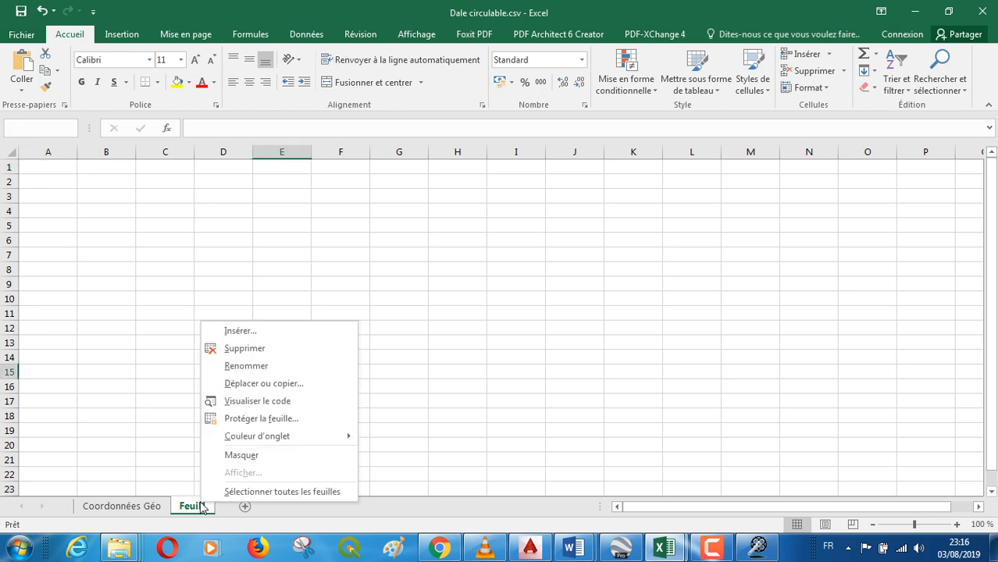
pyautogui.click(272, 368)
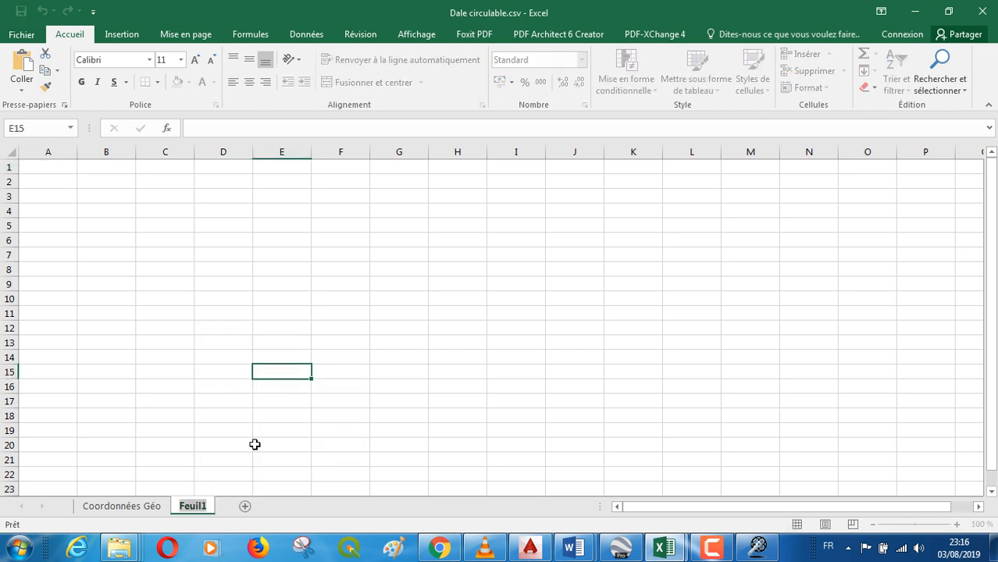
pyautogui.write('C')
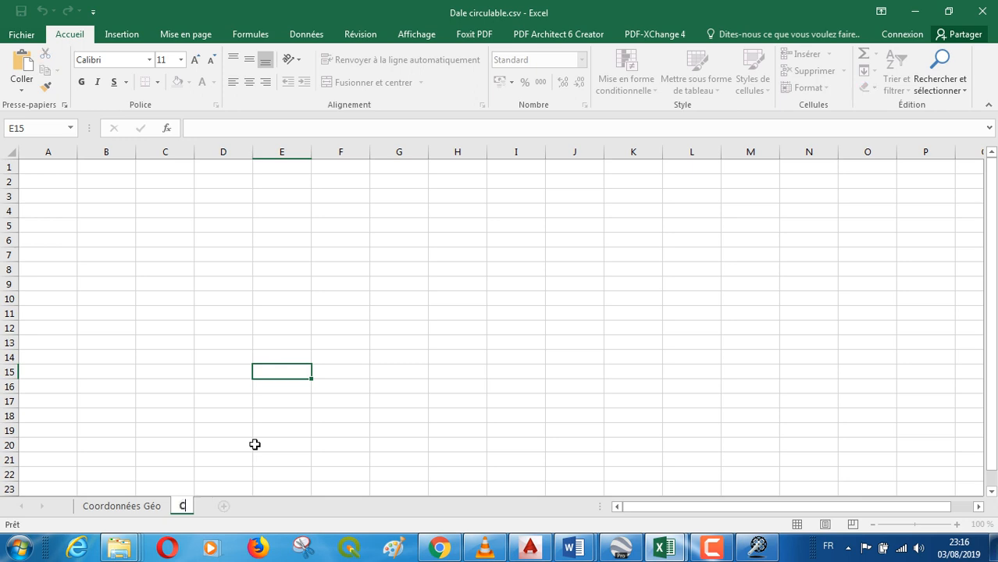
pyautogui.write('oordon')
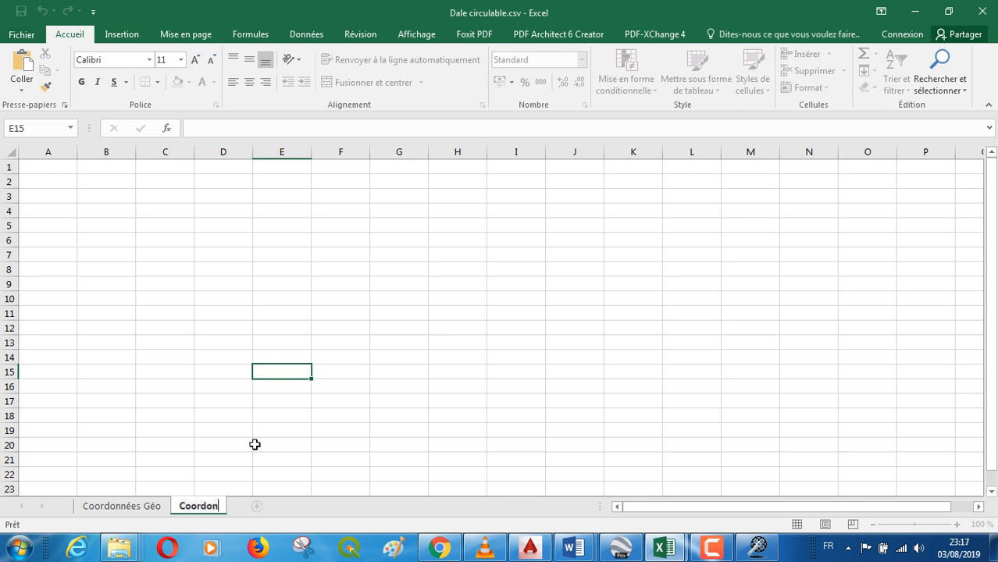
pyautogui.write('nées')
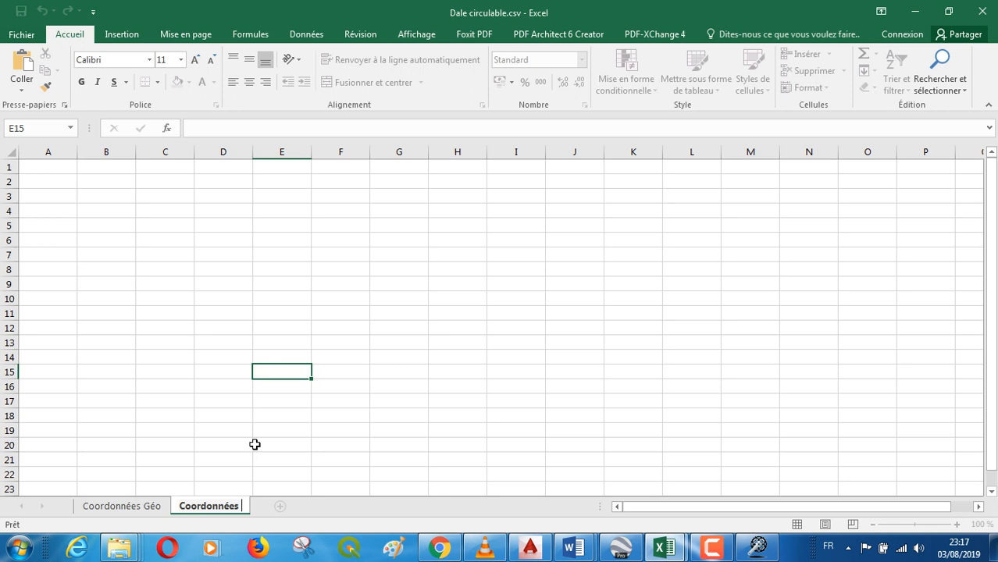
pyautogui.write(' UTM')
pyautogui.click(468, 415)
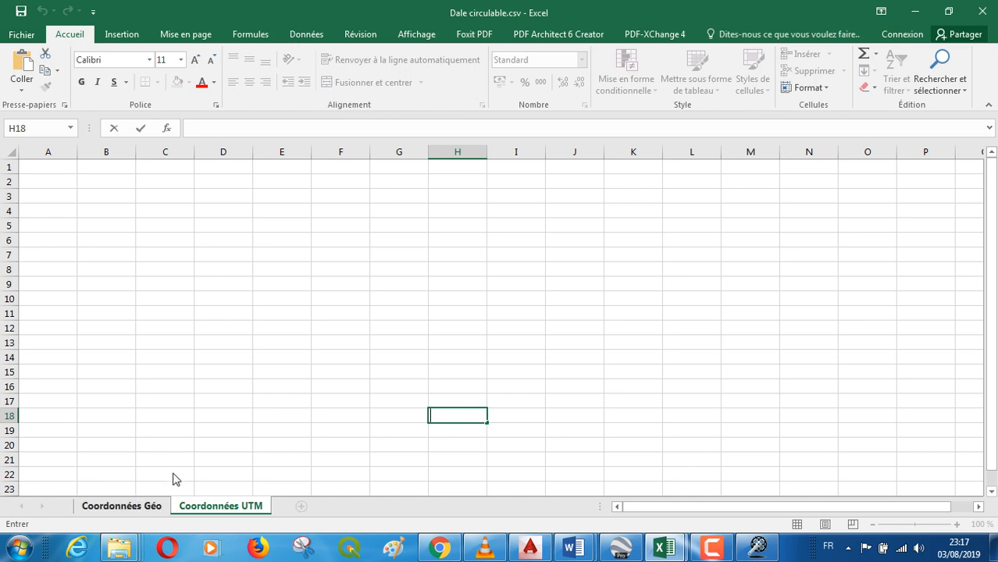
# Copy the Points, LAT, LONG and ALT data in A1:D85 of the Coordonnées Géo sheet.
pyautogui.click(127, 508)
pyautogui.scroll(3, 117, 286)
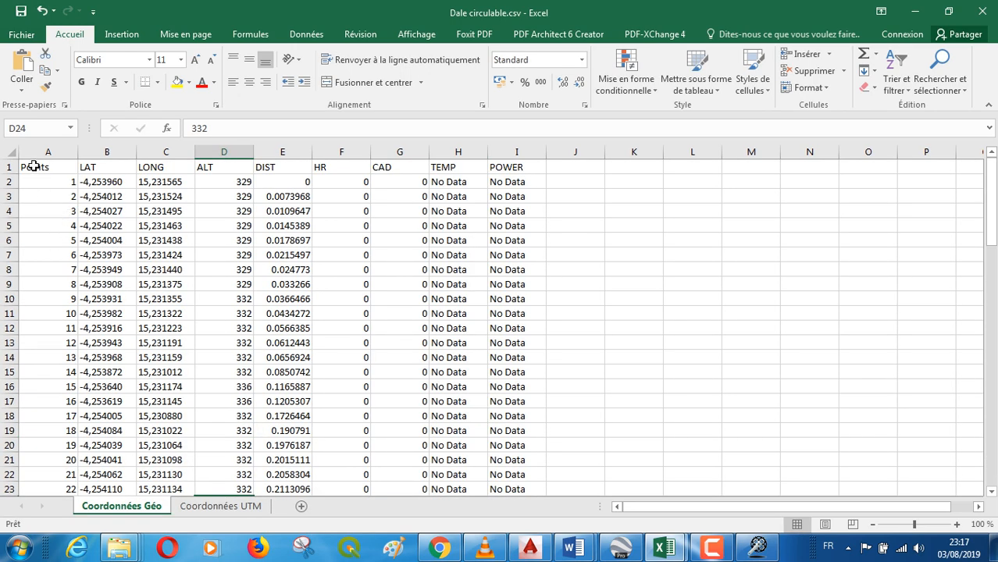
pyautogui.moveTo(34, 166); pyautogui.dragTo(214, 435)
pyautogui.moveTo(216, 471); pyautogui.dragTo(250, 445)
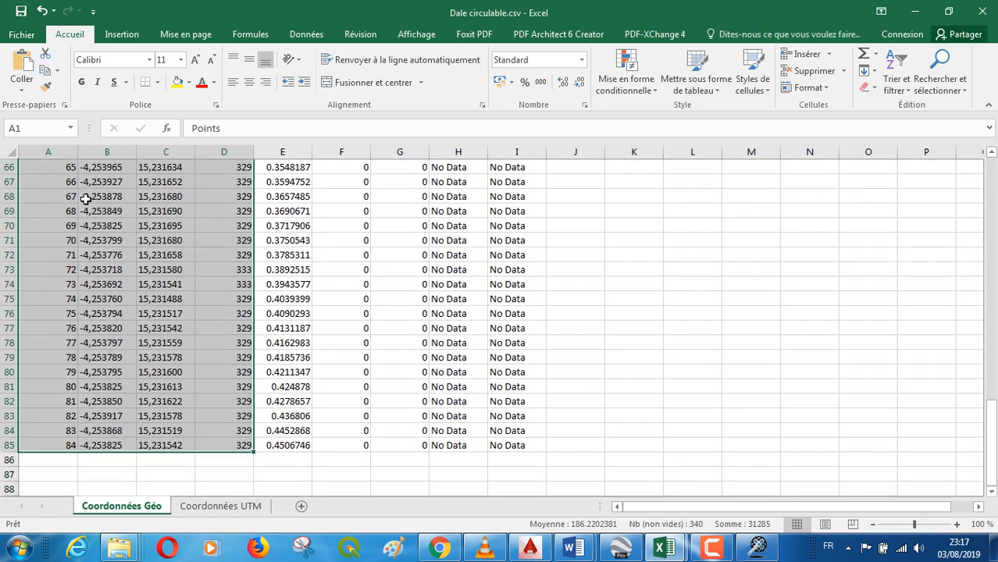
pyautogui.rightClick(99, 196)
pyautogui.click(138, 227)
pyautogui.scroll(20, 267, 350)
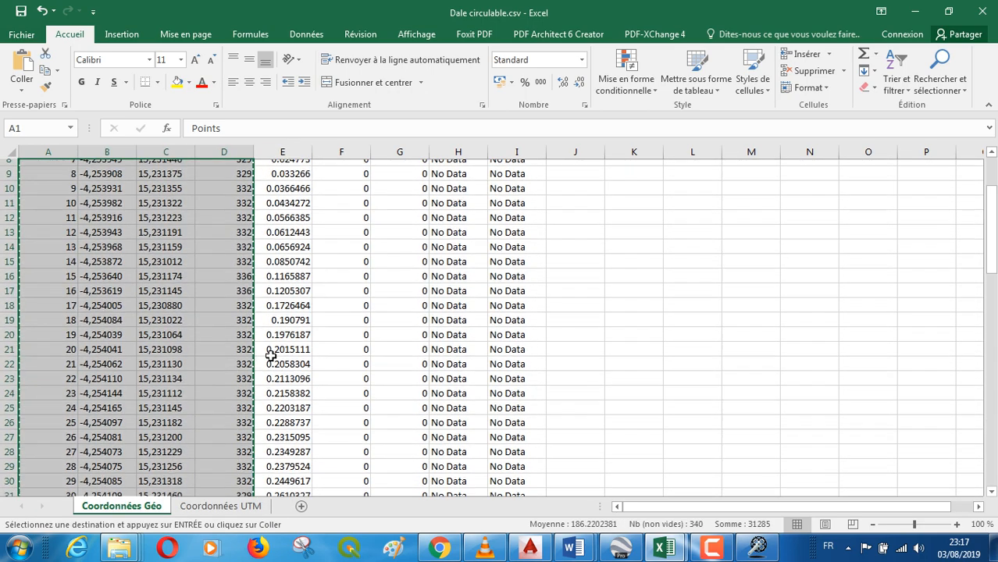
# Paste the copied point data into the Coordonnées UTM sheet starting at cell A1.
pyautogui.click(221, 506)
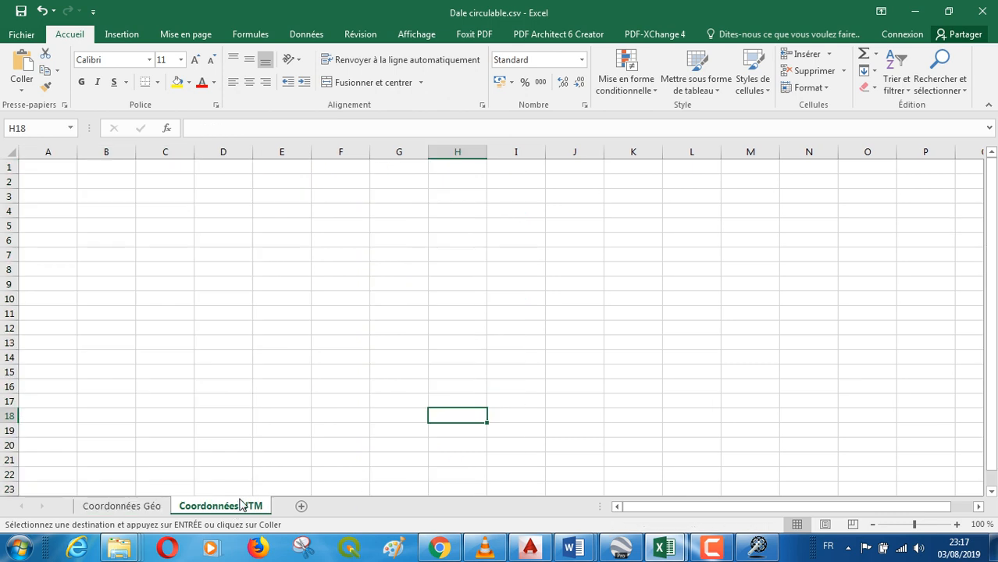
pyautogui.click(54, 168)
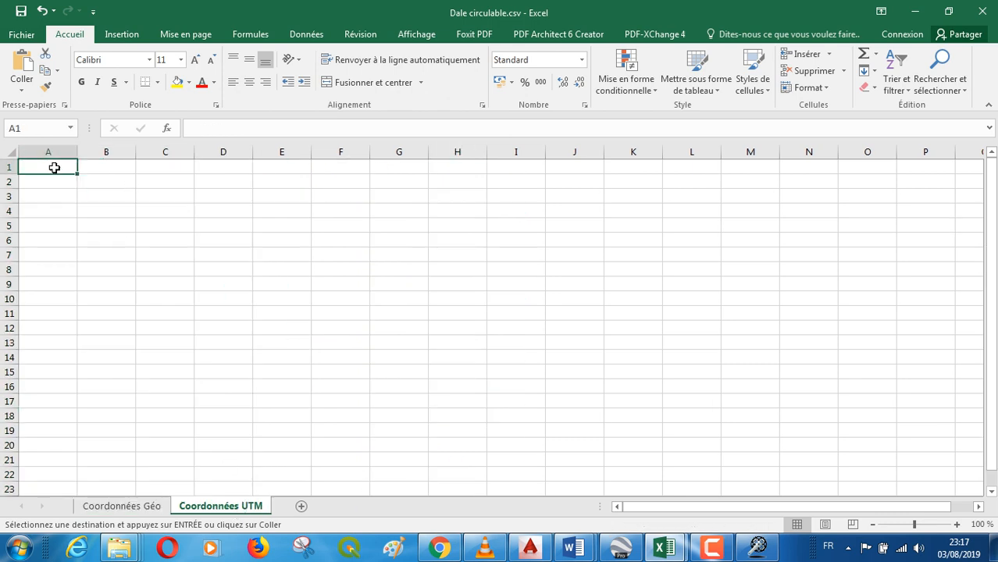
pyautogui.rightClick(54, 167)
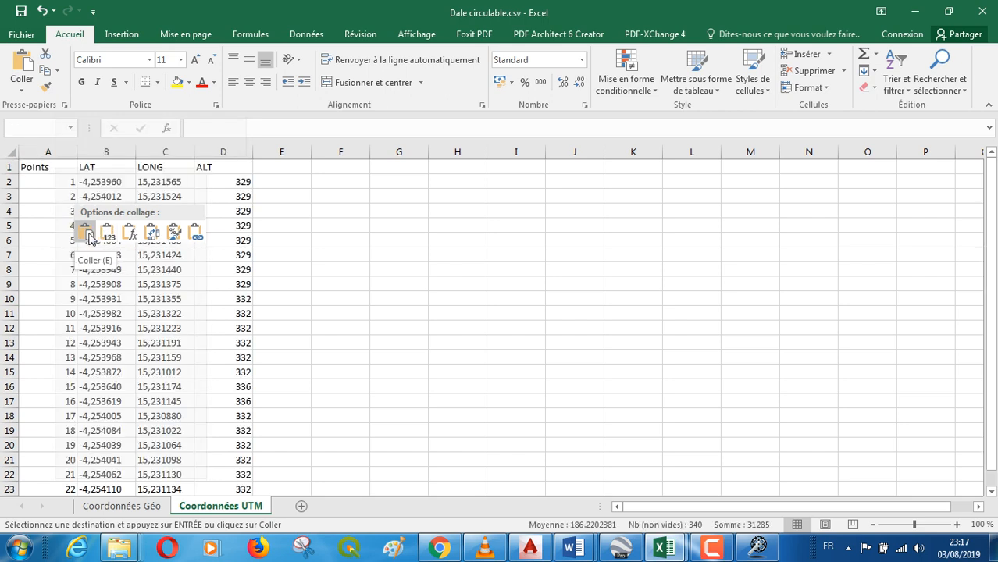
pyautogui.click(89, 237)
pyautogui.click(437, 237)
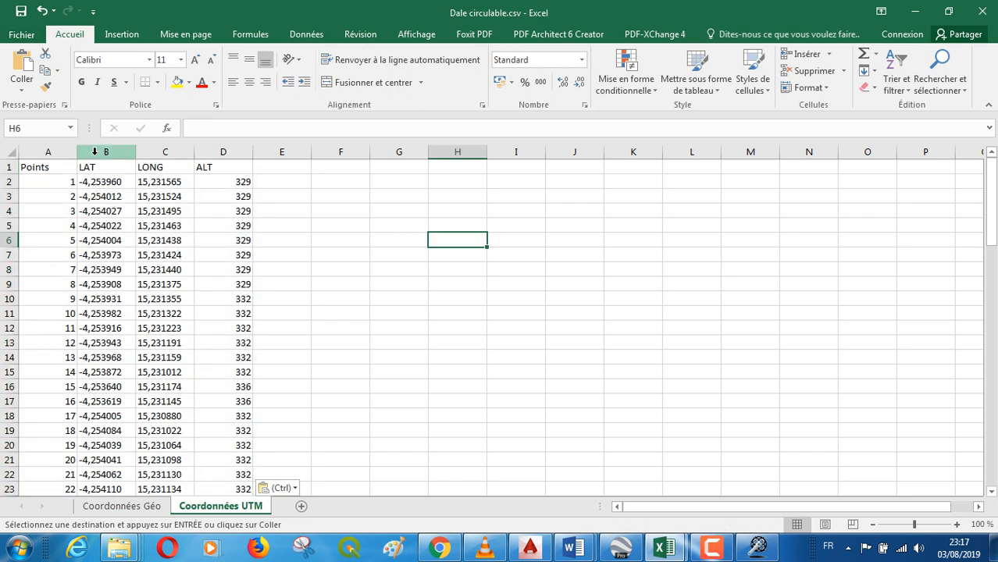
# Delete the LAT and LONG columns from the Coordonnées UTM sheet.
pyautogui.moveTo(102, 152); pyautogui.dragTo(146, 154)
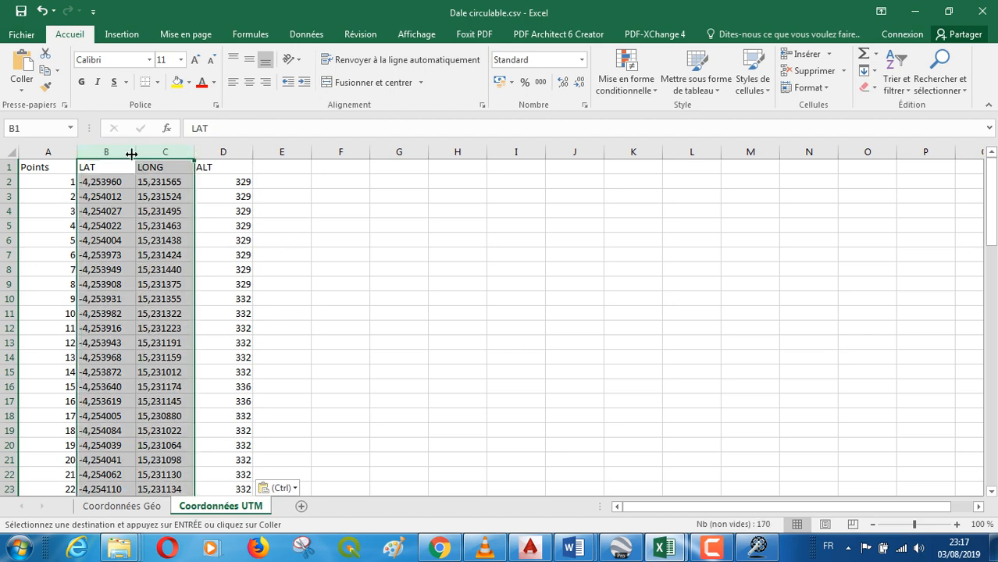
pyautogui.rightClick(122, 155)
pyautogui.click(181, 275)
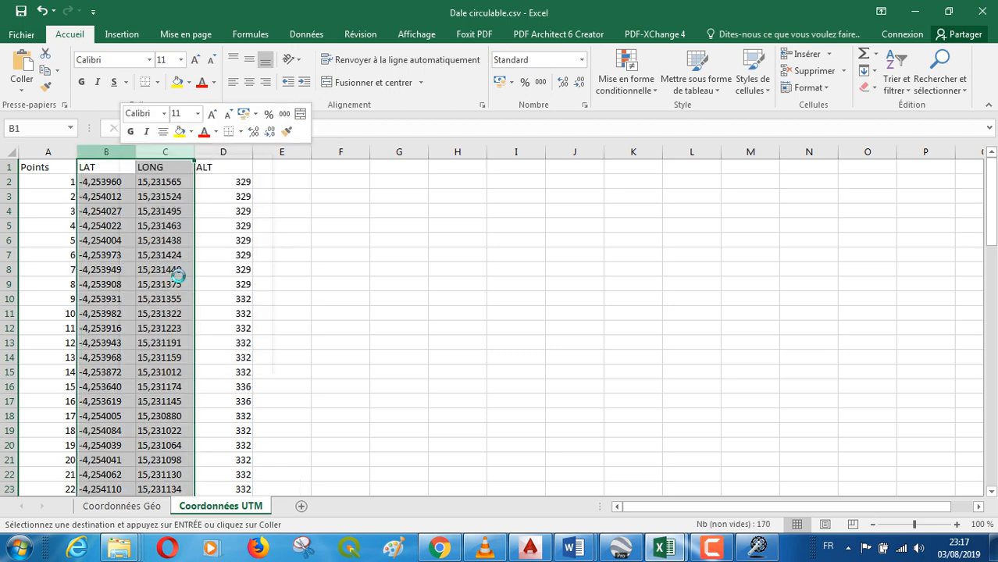
pyautogui.click(346, 254)
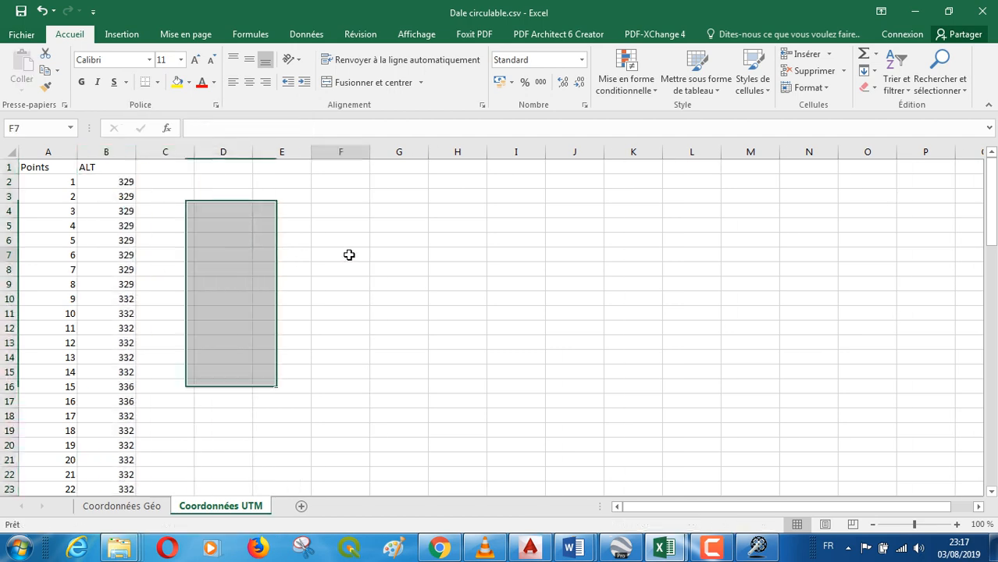
# Insert two empty columns between the Points and ALT columns of the Coordonnées UTM sheet.
pyautogui.click(94, 149)
pyautogui.rightClick(95, 150)
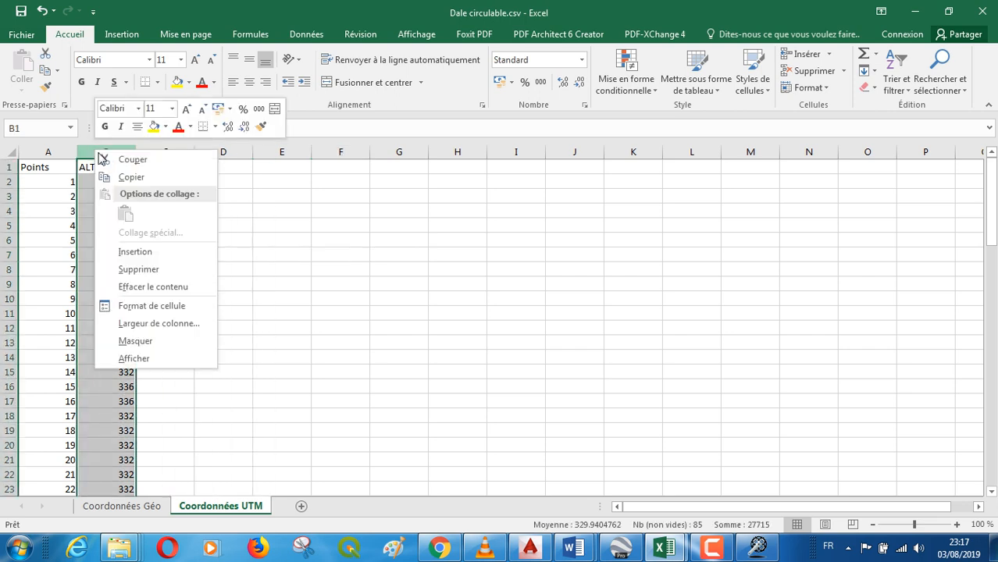
pyautogui.click(144, 251)
pyautogui.click(143, 252)
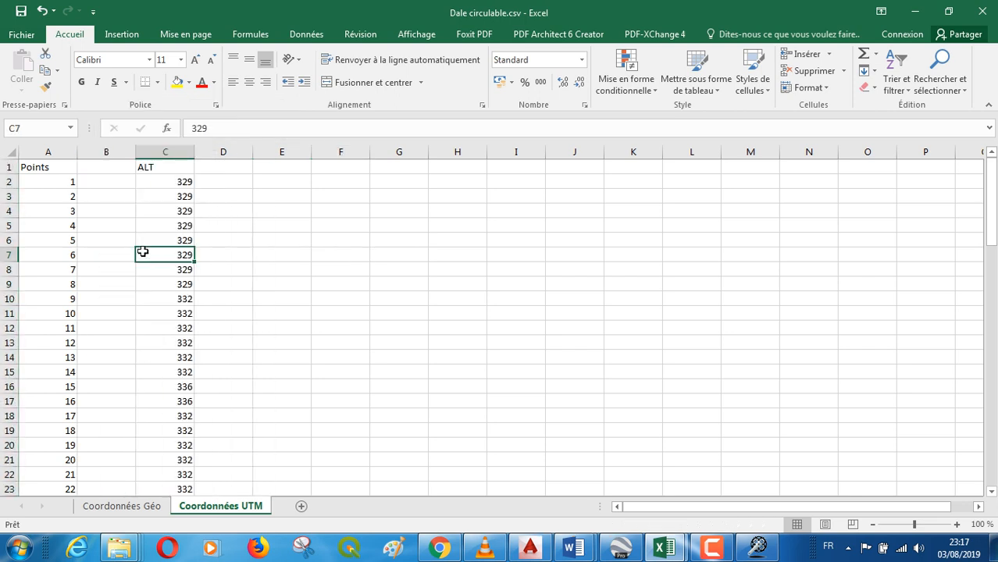
pyautogui.click(112, 153)
pyautogui.rightClick(114, 154)
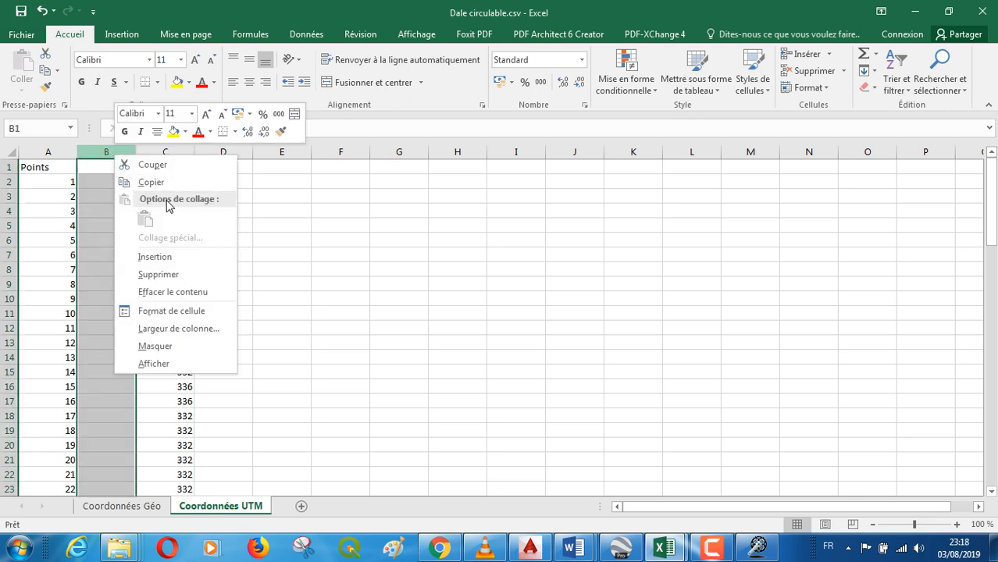
pyautogui.click(166, 260)
pyautogui.click(372, 250)
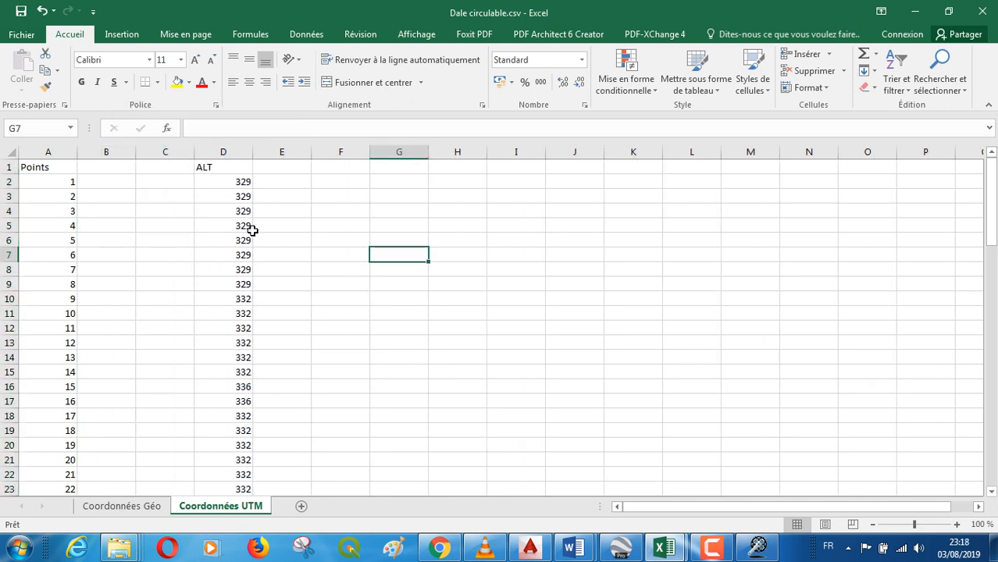
# Enter the heading X in cell B1 of the Coordonnées UTM sheet.
pyautogui.click(117, 168)
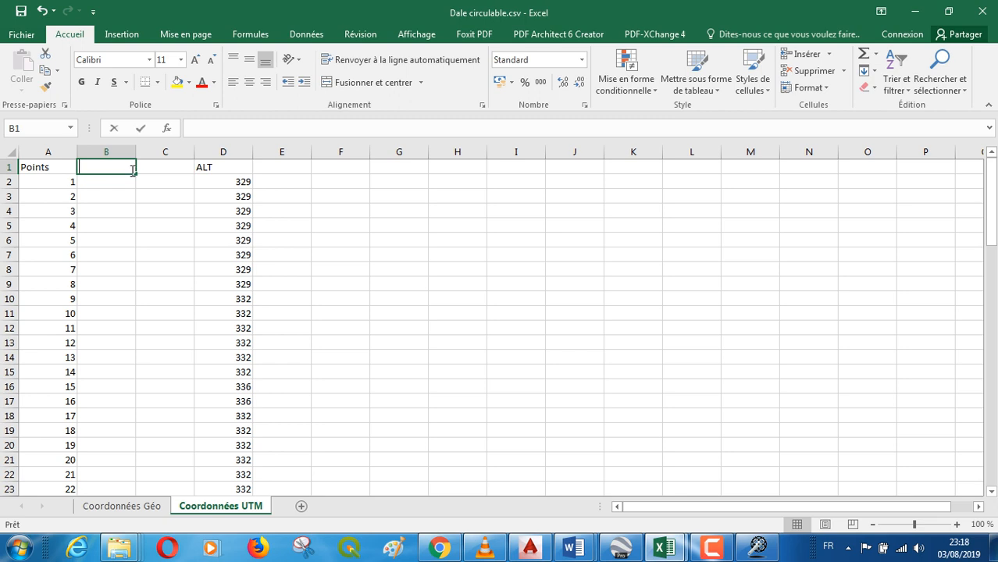
pyautogui.write('x')
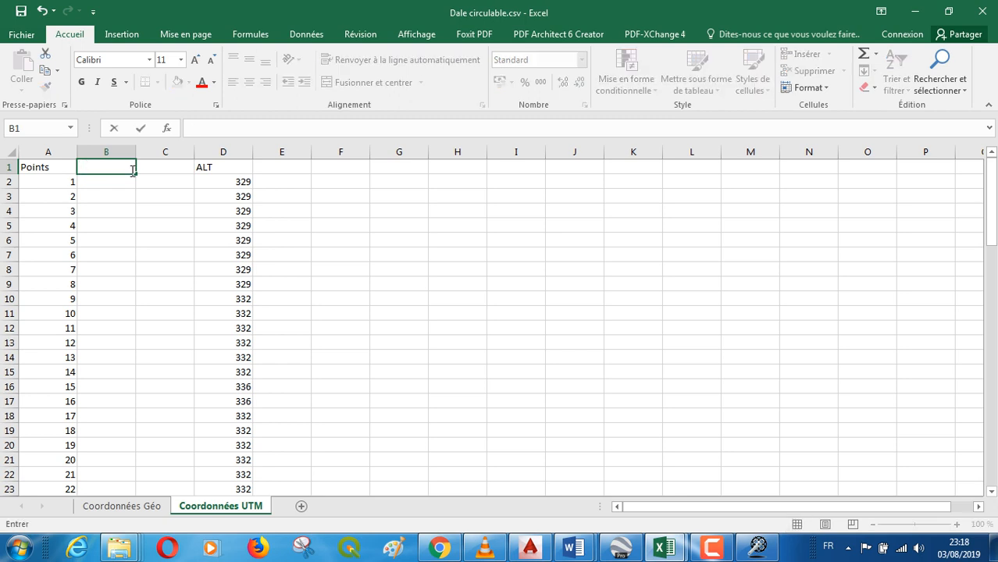
pyautogui.click(171, 169)
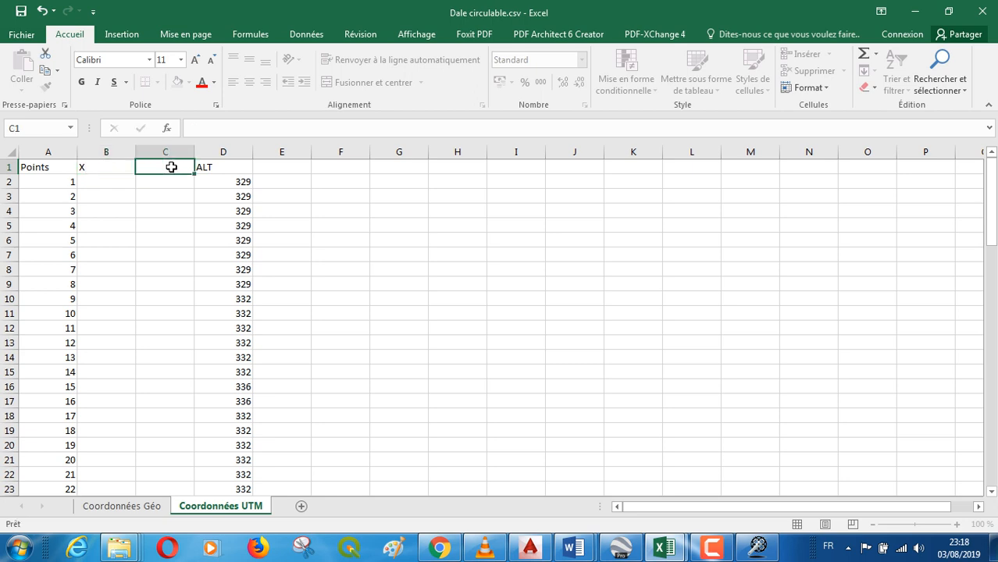
# Enter the heading Y in cell C1 and replace the ALT heading in D1 with Z on the Coordonnées UTM sheet.
pyautogui.write('Y')
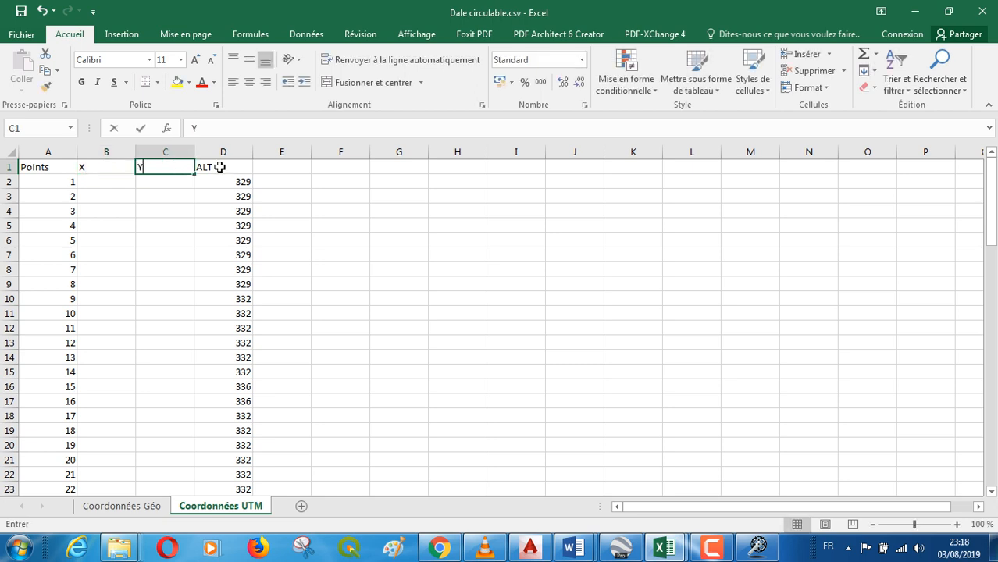
pyautogui.doubleClick(232, 167)
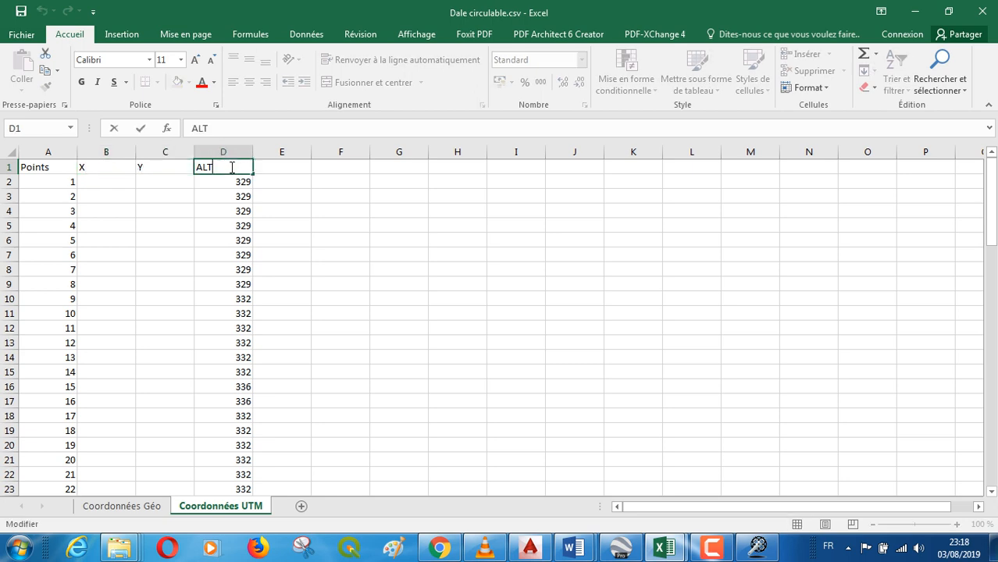
pyautogui.press('BackSpace')
pyautogui.write('Z')
pyautogui.click(412, 230)
# Center the X, Y and Z headings in cells B1 to D1 horizontally.
pyautogui.click(217, 167)
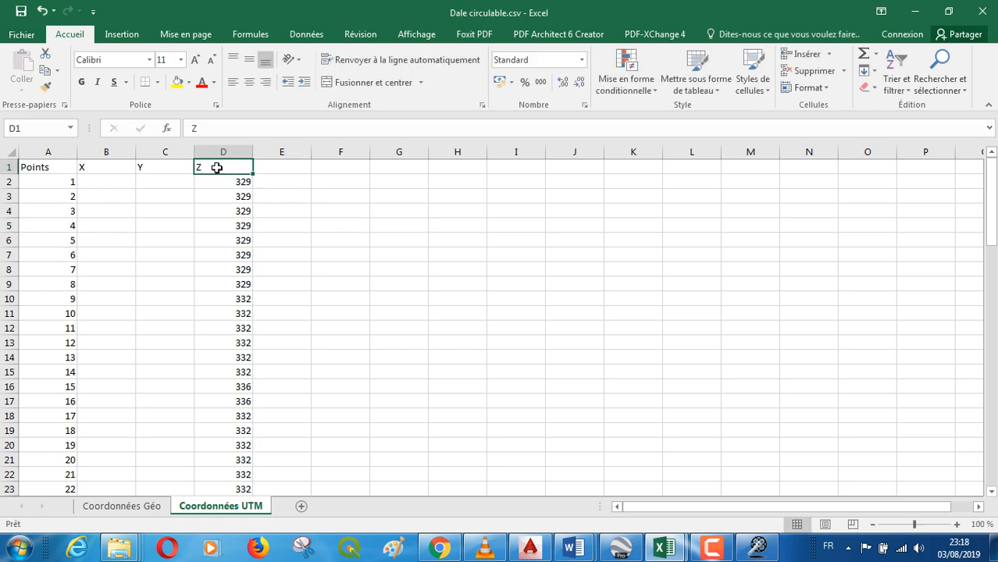
pyautogui.click(249, 82)
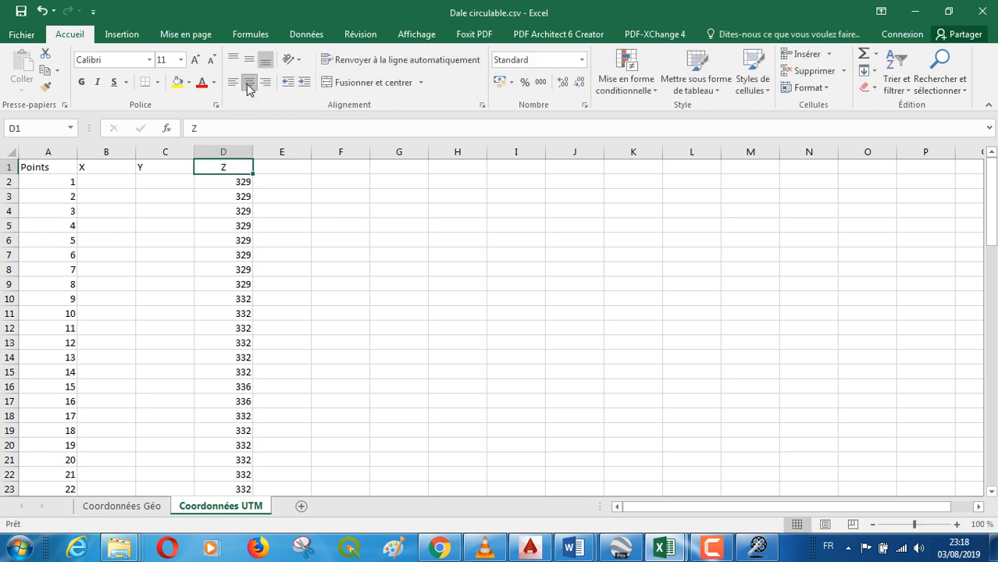
pyautogui.moveTo(90, 163); pyautogui.dragTo(145, 164)
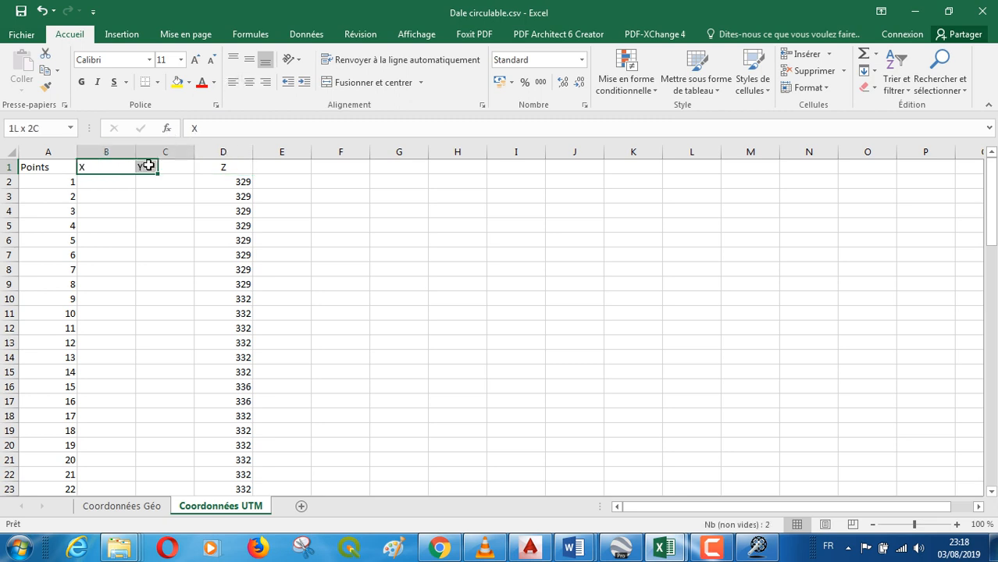
pyautogui.click(249, 82)
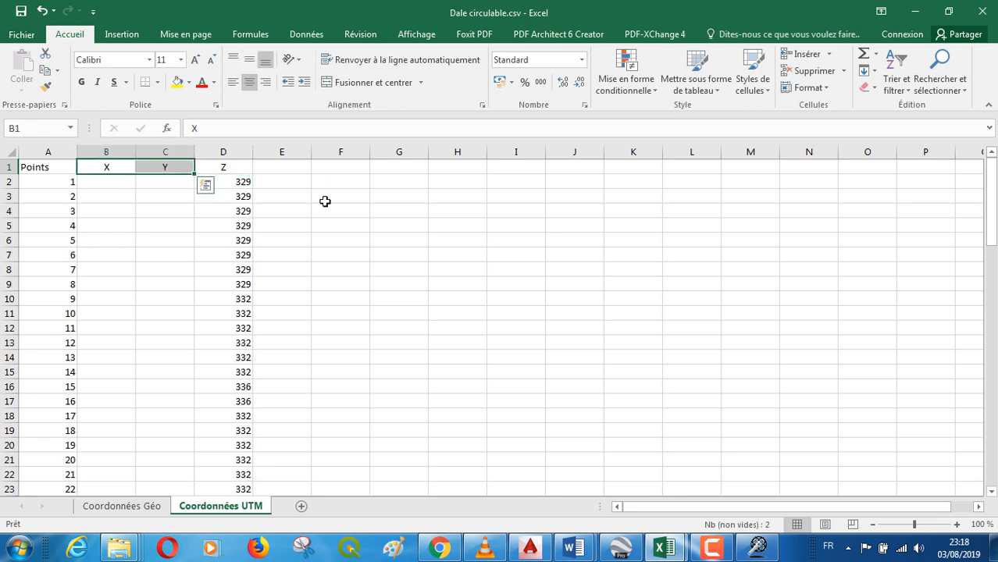
# Switch to the UTMConversions1.xls workbook and examine the input and output columns of the Batch Convert Lat Long To UTM sheet.
pyautogui.click(119, 185)
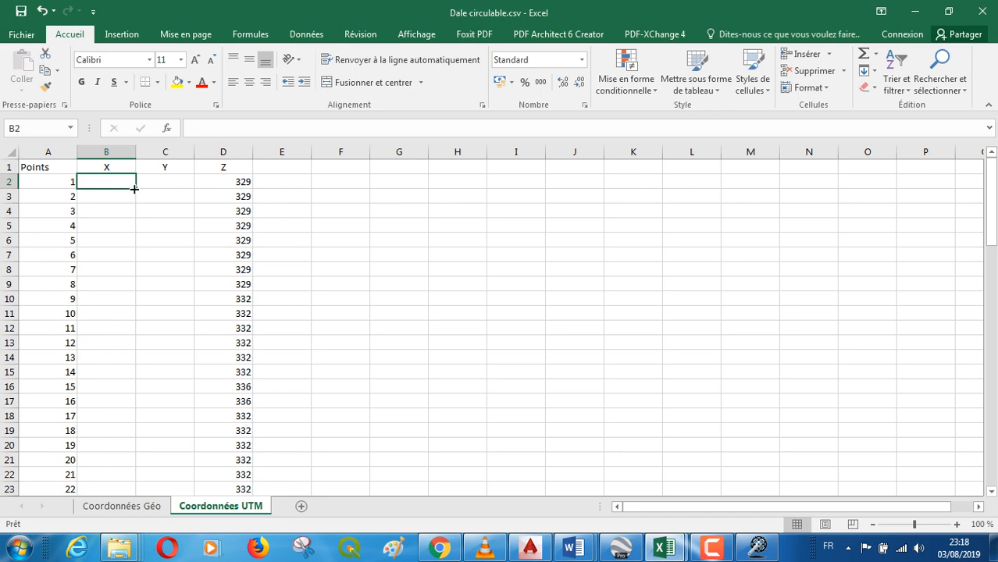
pyautogui.click(664, 549)
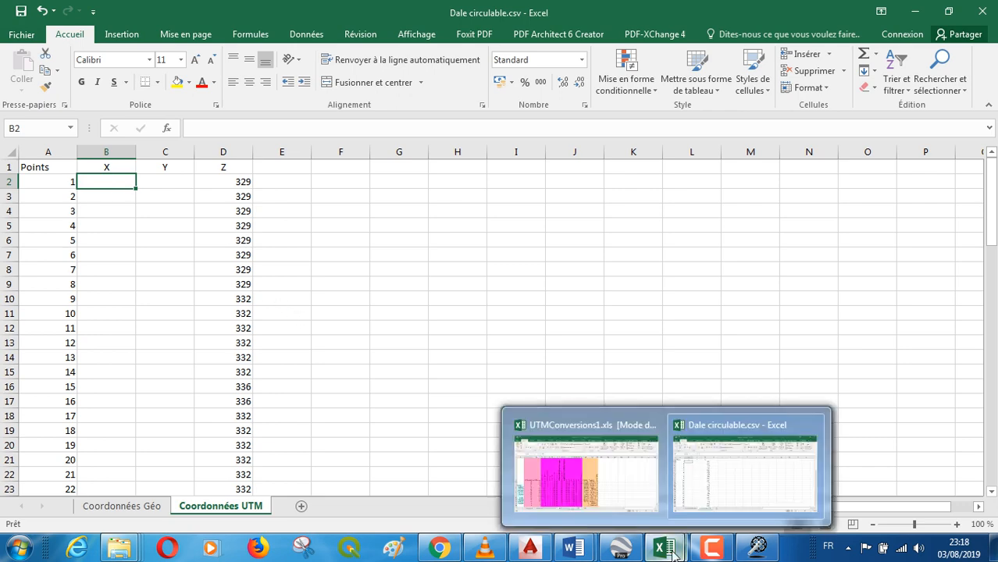
pyautogui.click(635, 485)
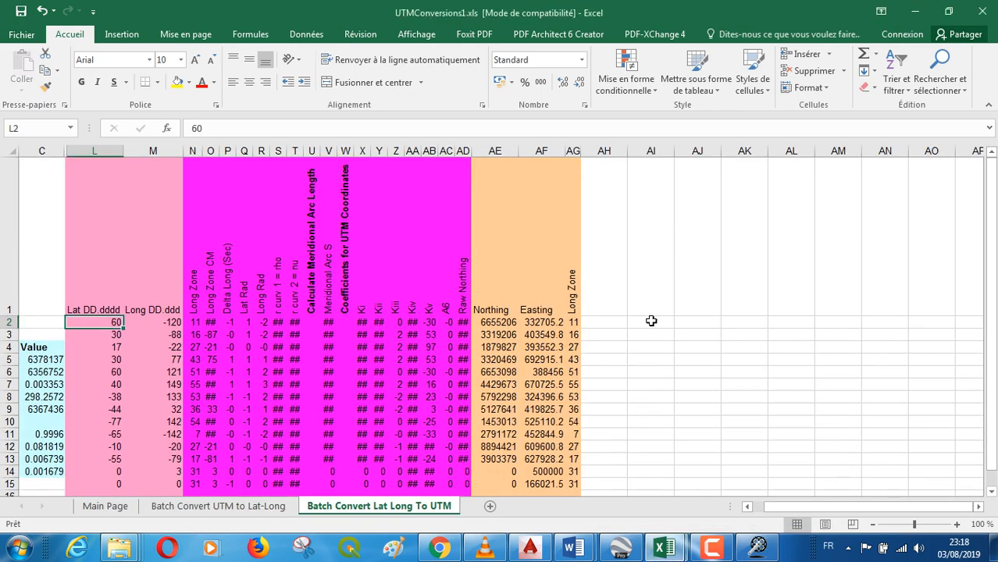
pyautogui.scroll(-2, 651, 321)
pyautogui.scroll(2, 651, 323)
pyautogui.scroll(-2, 651, 323)
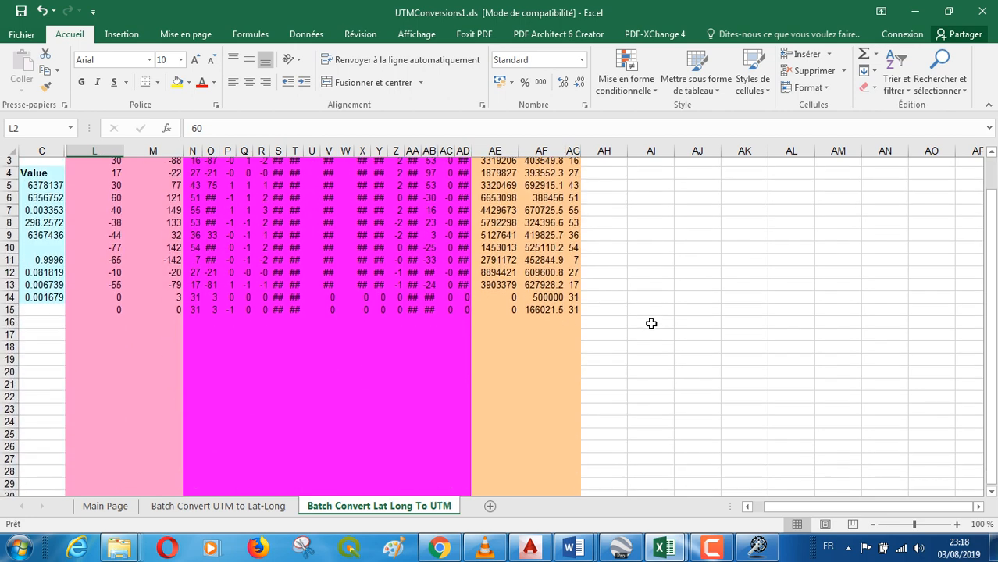
pyautogui.scroll(2, 651, 323)
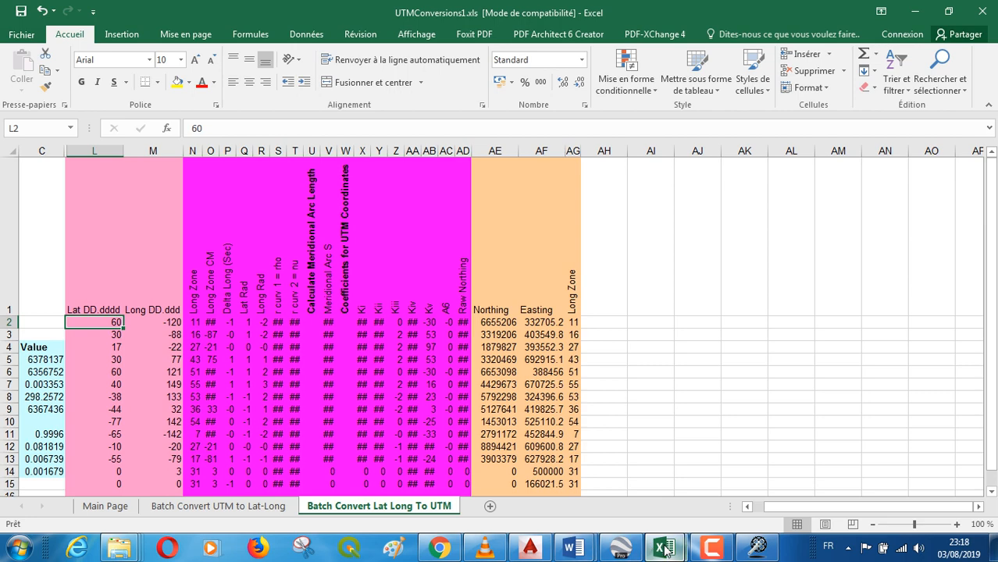
# Return to Dale circulable.csv and copy the LAT and LONG values in B2:C85 of the Coordonnées Géo sheet.
pyautogui.moveTo(652, 549)
pyautogui.click(734, 482)
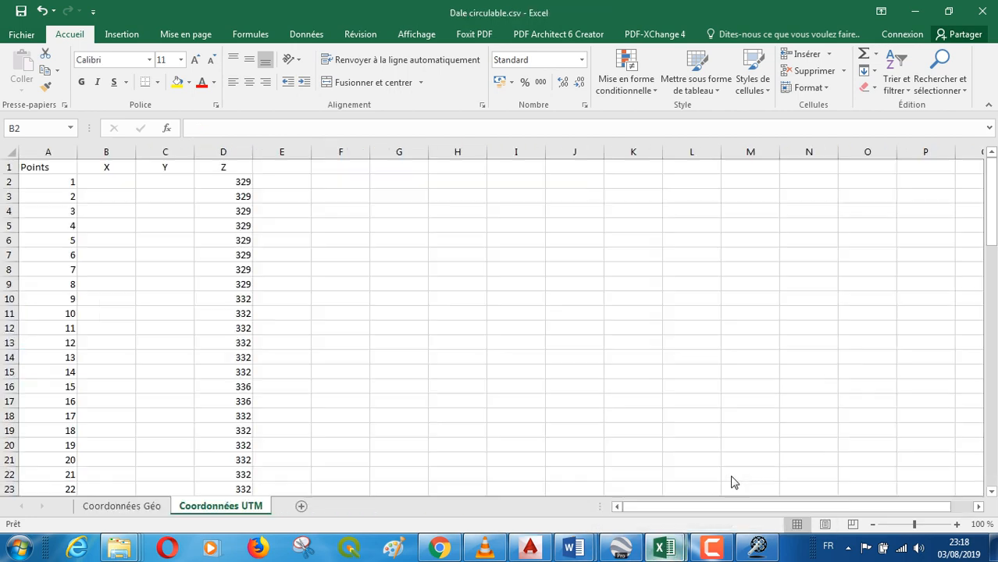
pyautogui.click(138, 508)
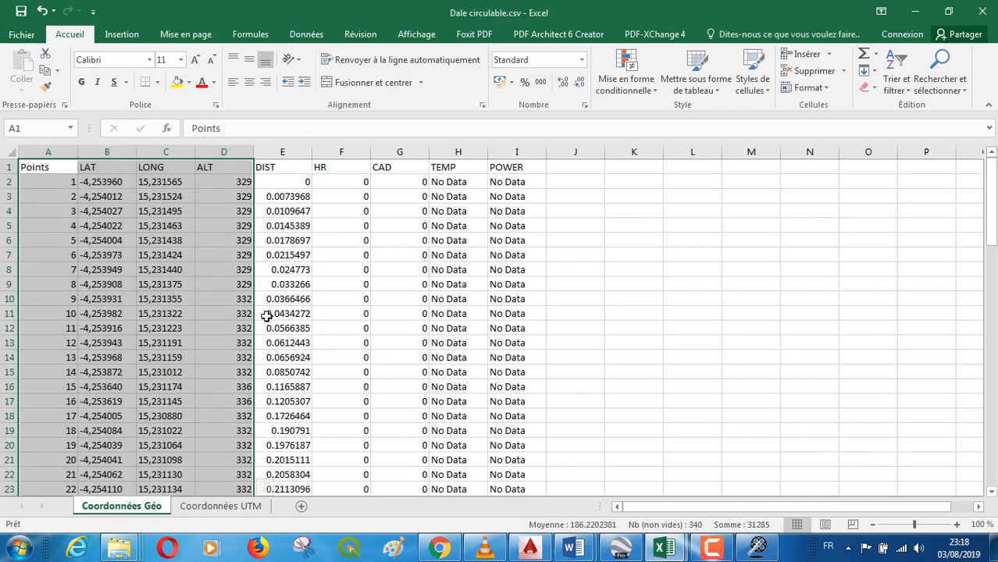
pyautogui.click(636, 253)
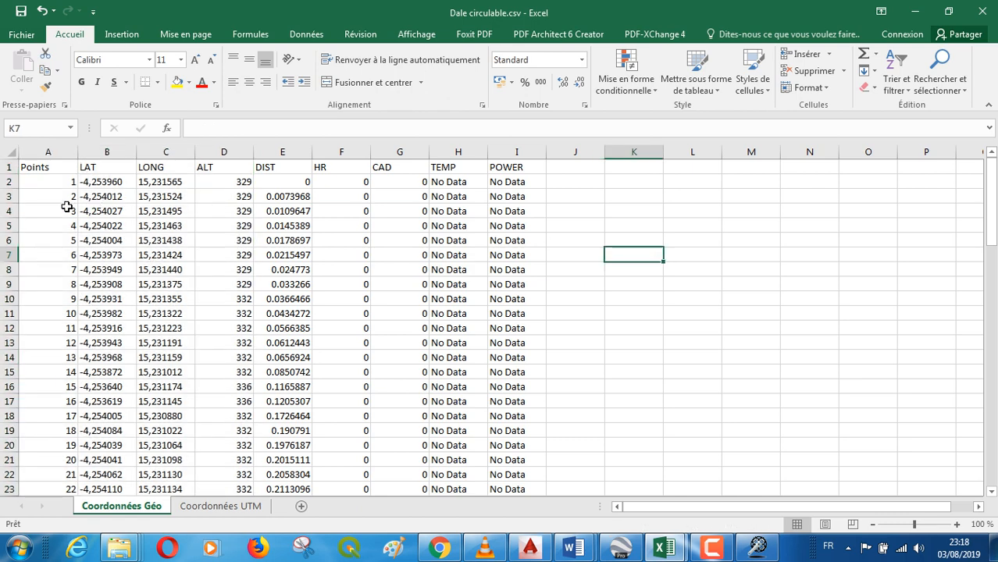
pyautogui.moveTo(92, 181); pyautogui.dragTo(172, 448)
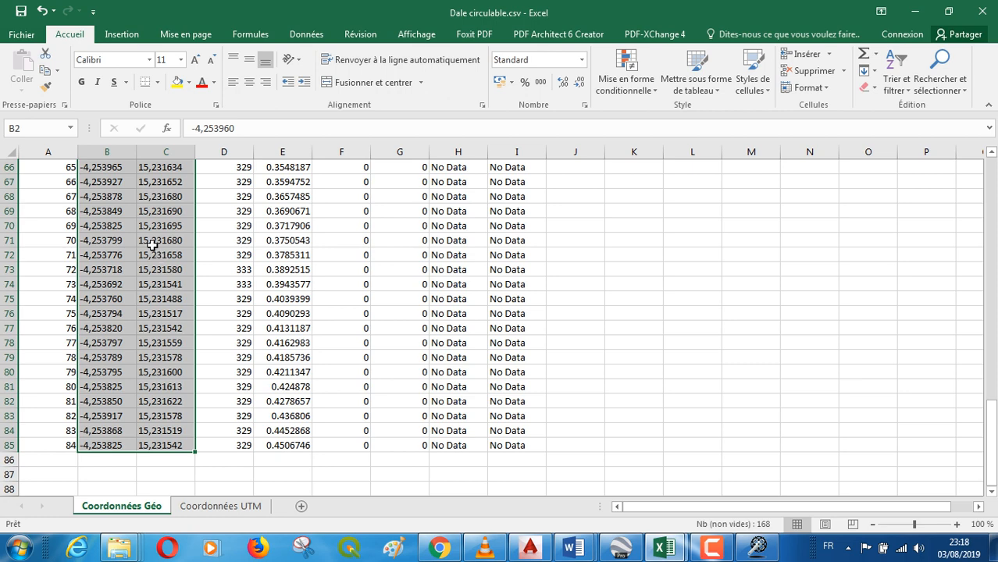
pyautogui.rightClick(154, 246)
pyautogui.click(194, 248)
pyautogui.scroll(20, 328, 374)
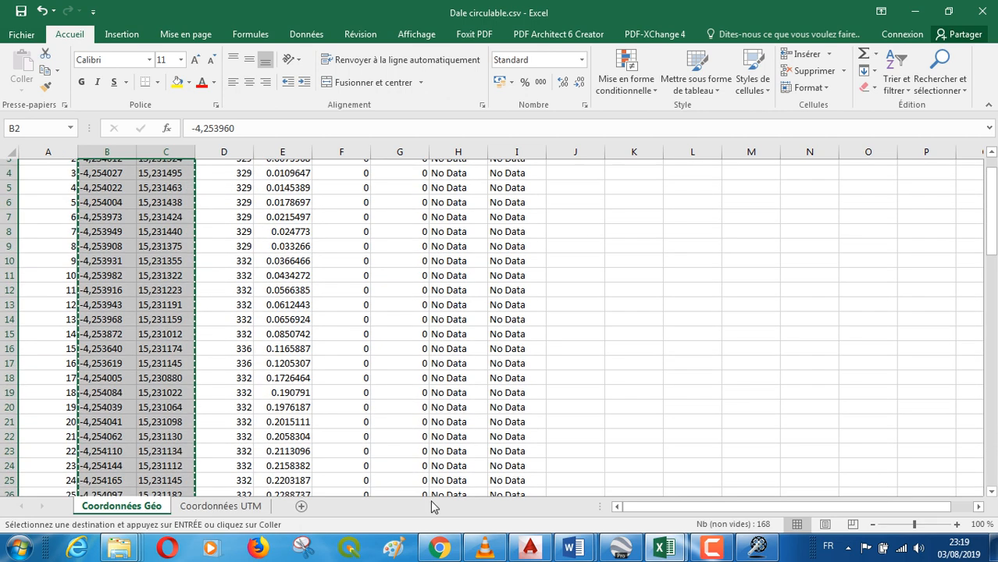
# Paste the copied coordinates as values only at cell L2 of the Batch Convert Lat Long To UTM sheet in UTMConversions1.xls.
pyautogui.moveTo(670, 555)
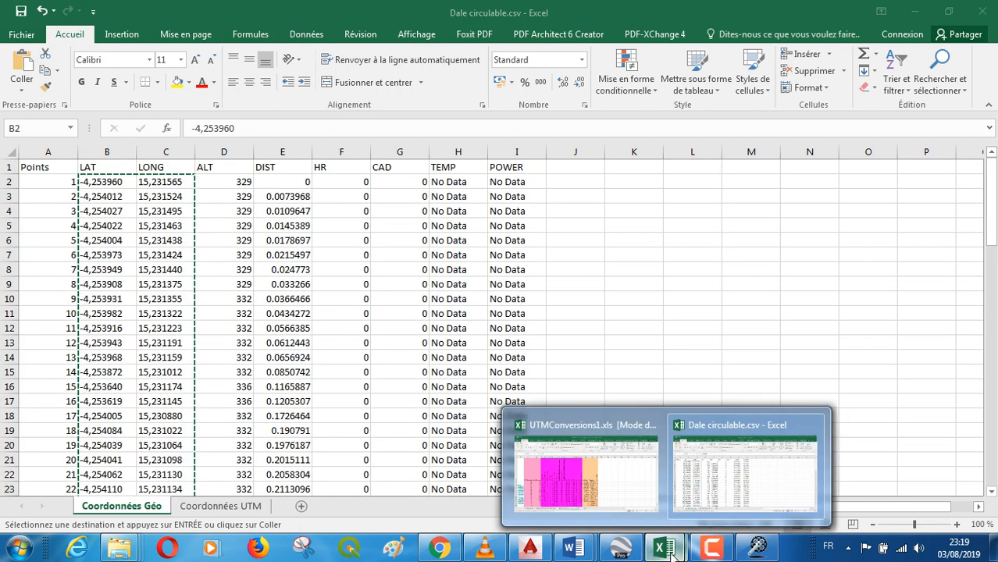
pyautogui.click(625, 492)
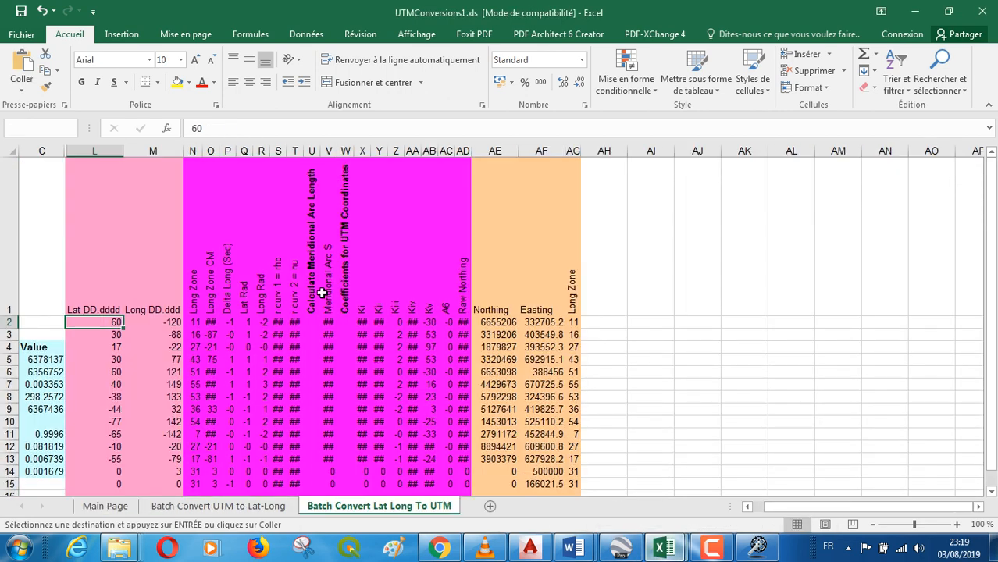
pyautogui.rightClick(89, 324)
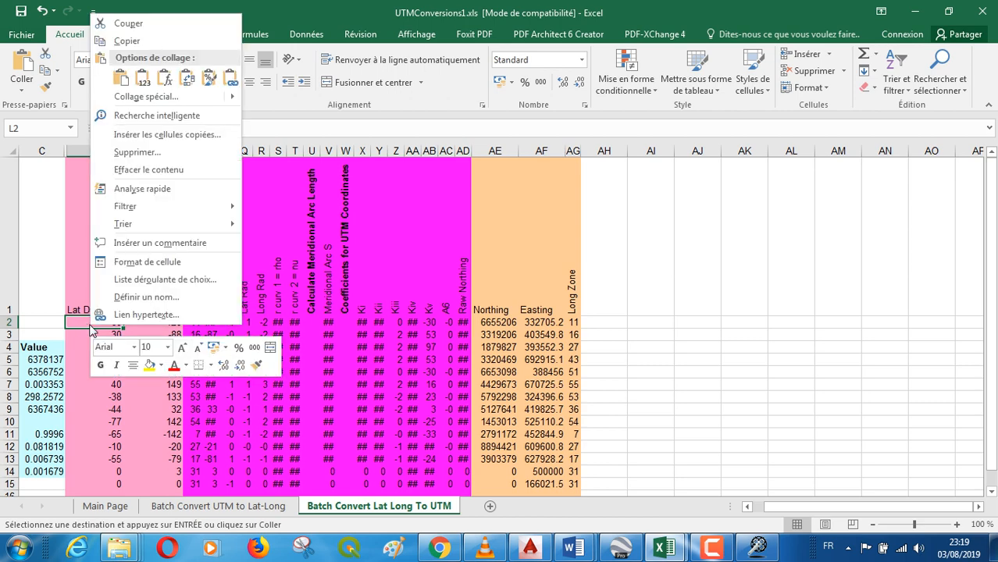
pyautogui.click(141, 81)
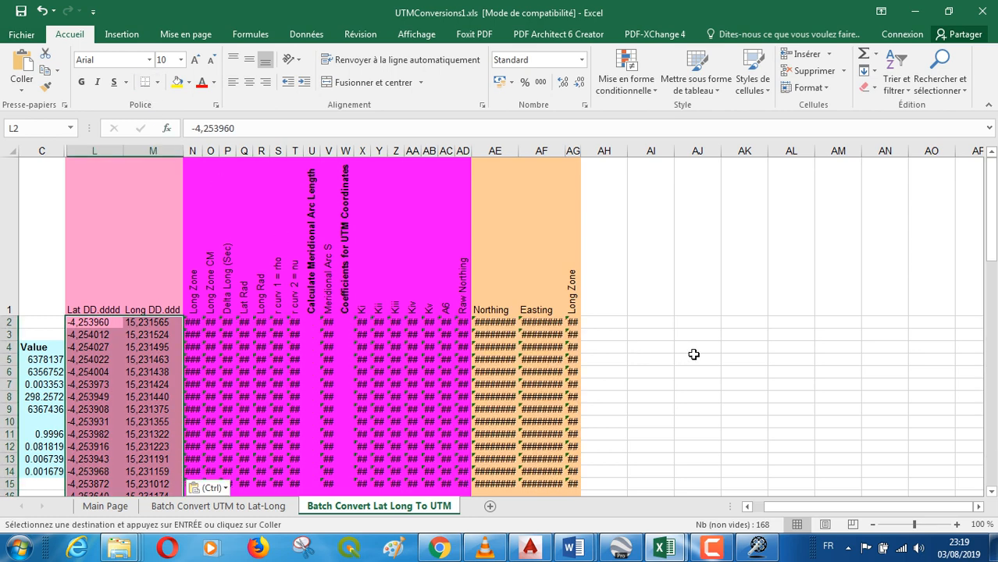
pyautogui.click(715, 551)
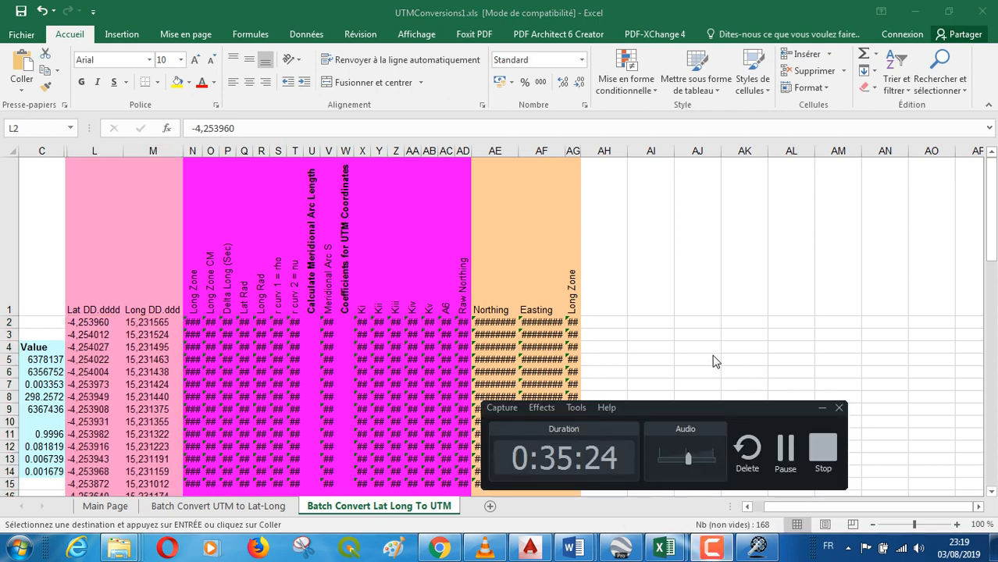
pyautogui.click(821, 408)
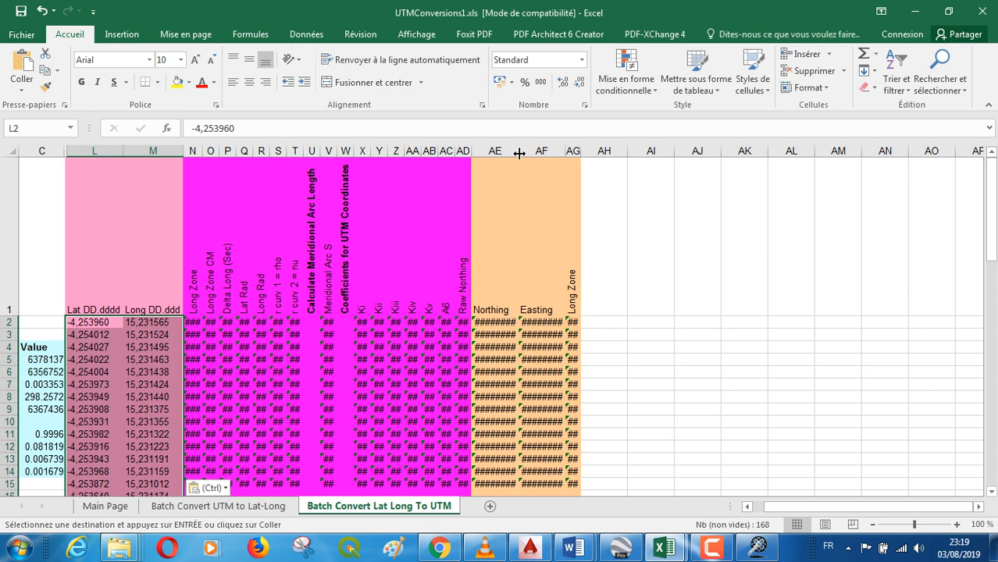
# Widen the Northing and Easting columns, AE and AF, so their cell contents fit.
pyautogui.moveTo(518, 153); pyautogui.dragTo(535, 153)
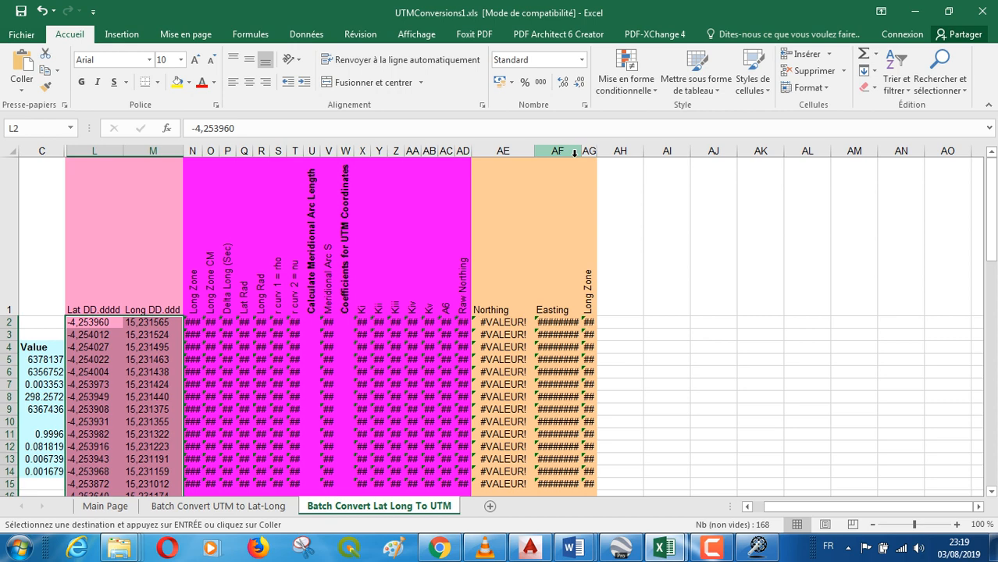
pyautogui.moveTo(582, 152)
pyautogui.mouseDown()
pyautogui.moveTo(608, 151)
pyautogui.moveTo(595, 151)
pyautogui.mouseUp()
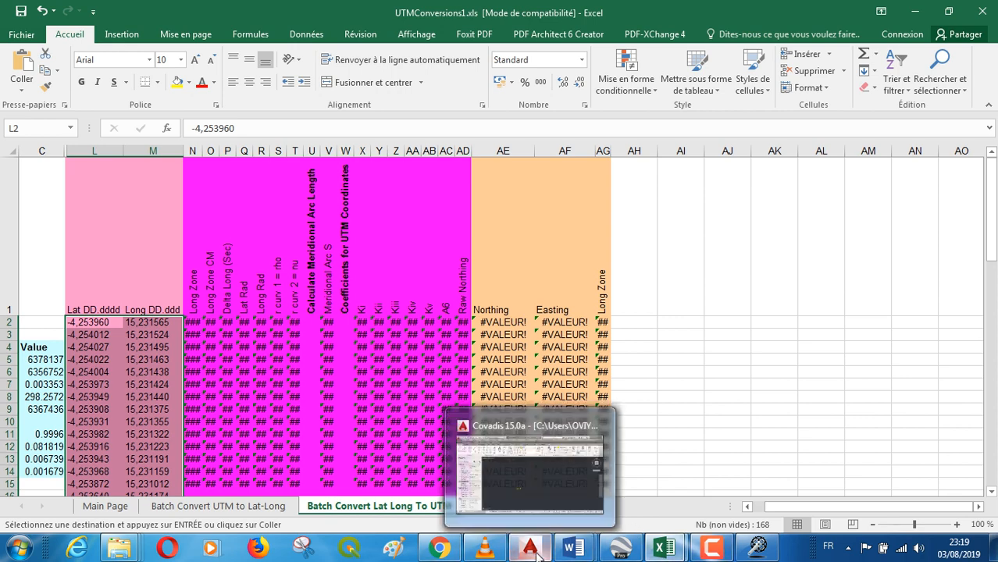
pyautogui.moveTo(663, 548)
pyautogui.click(720, 515)
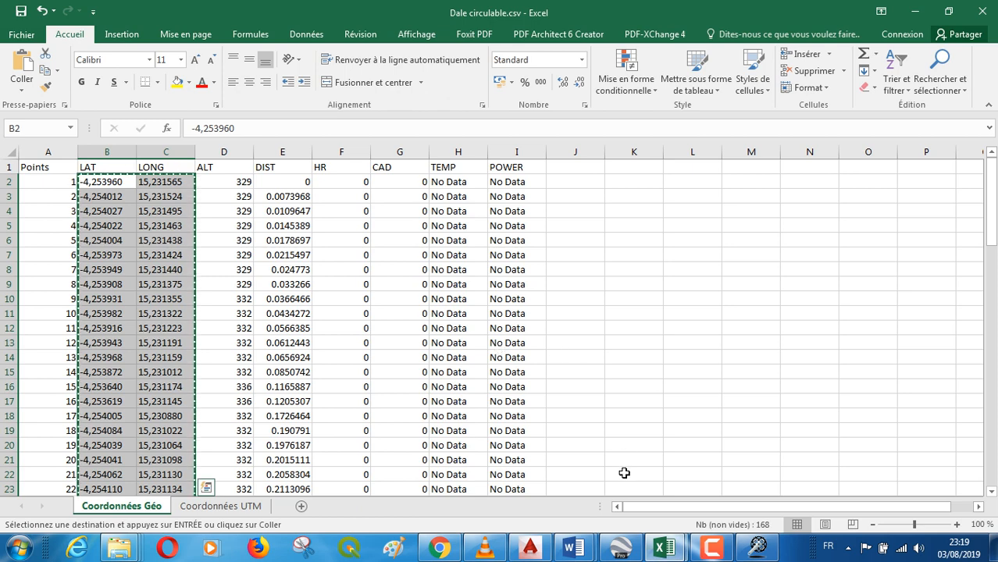
pyautogui.click(666, 549)
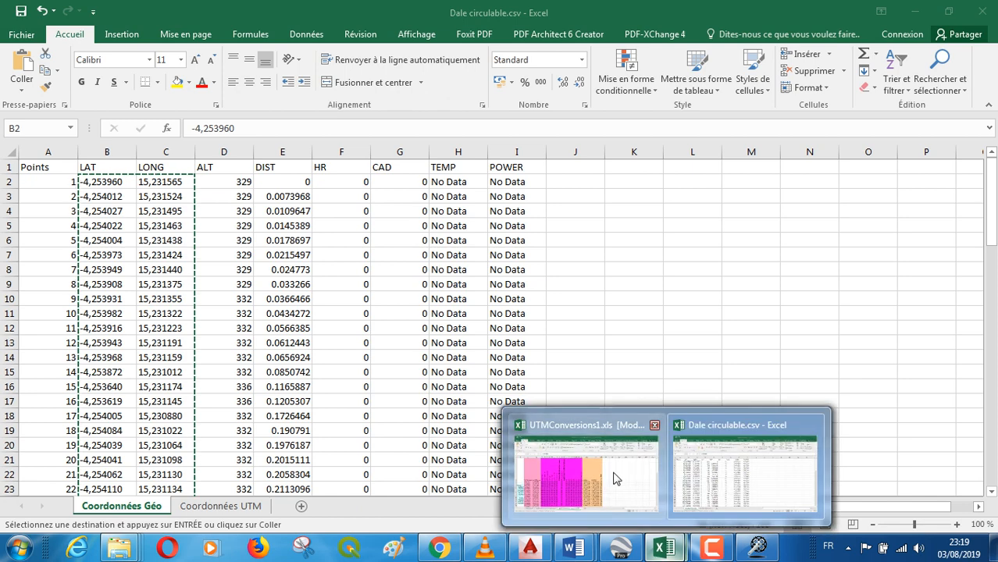
pyautogui.click(615, 477)
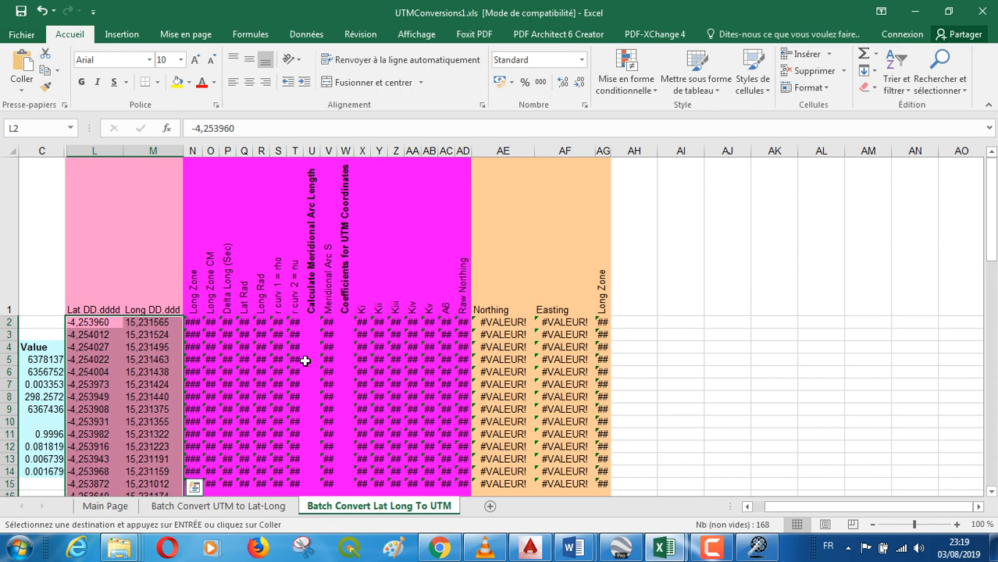
pyautogui.doubleClick(84, 322)
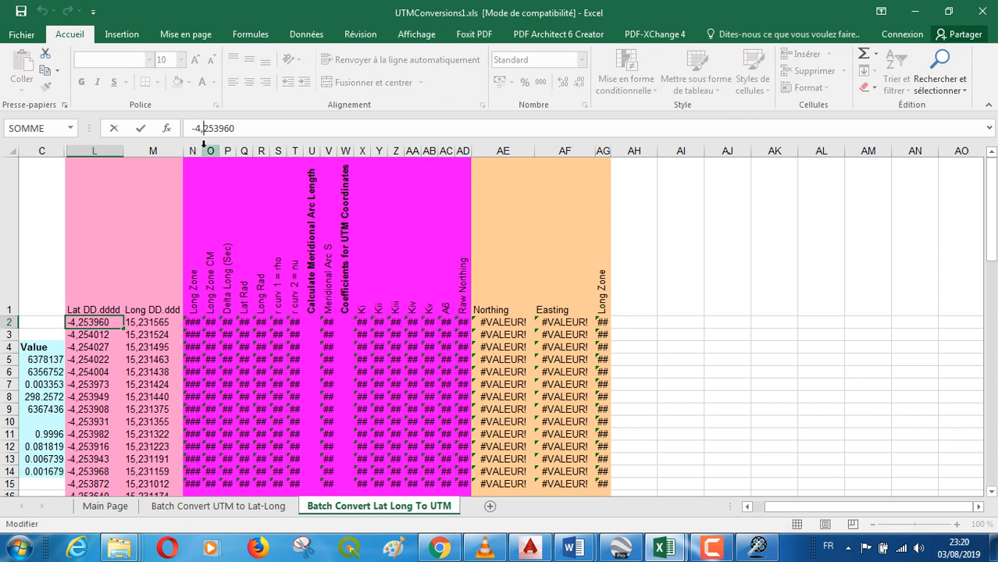
pyautogui.press('BackSpace')
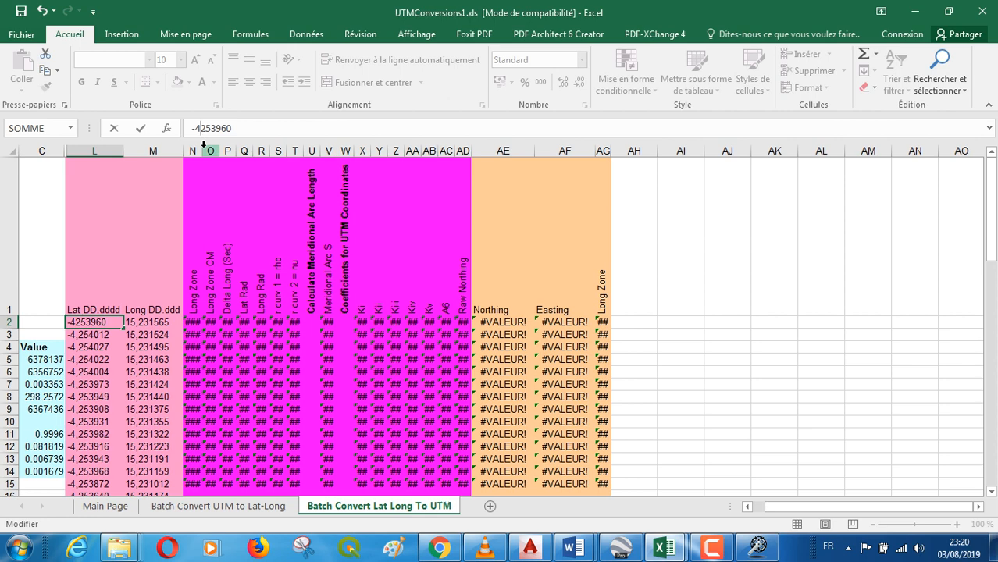
pyautogui.write(',')
pyautogui.press('BackSpace')
pyautogui.write('.')
pyautogui.click(757, 384)
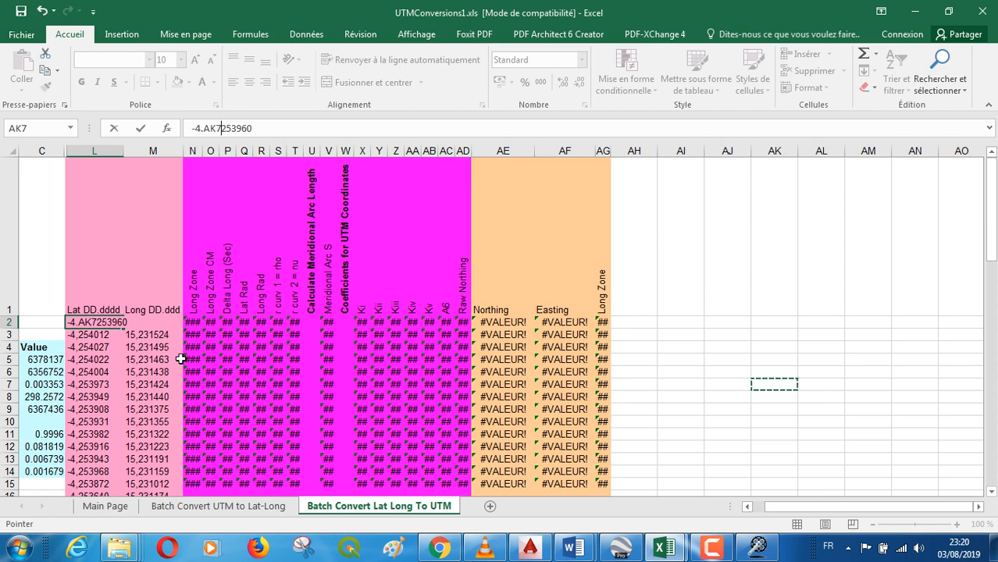
pyautogui.press('Escape')
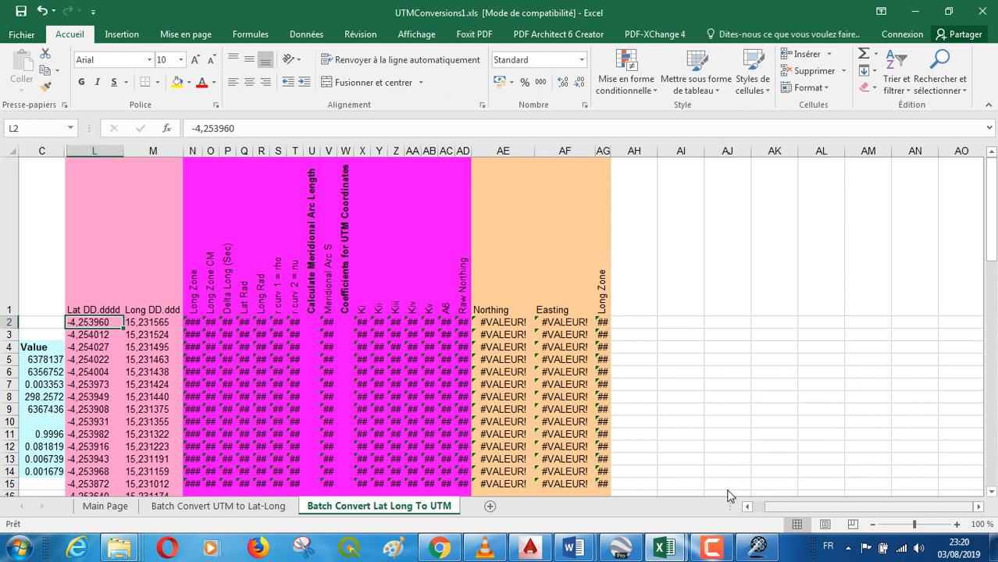
# Inspect the Easting formula in cell AF9 and check how far the conversion formulas extend beside the pasted coordinates.
pyautogui.click(752, 513)
pyautogui.click(677, 411)
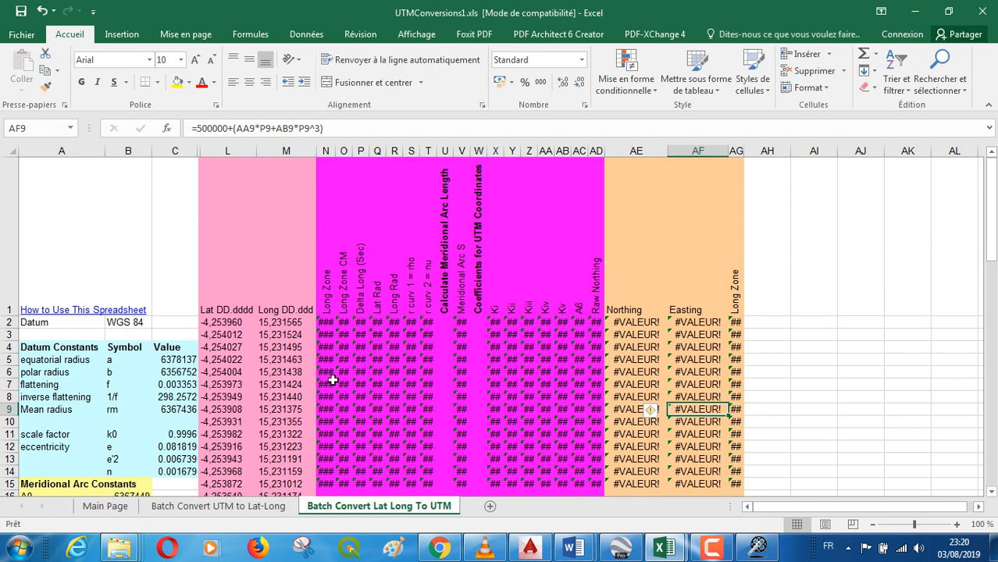
pyautogui.scroll(-2, 311, 380)
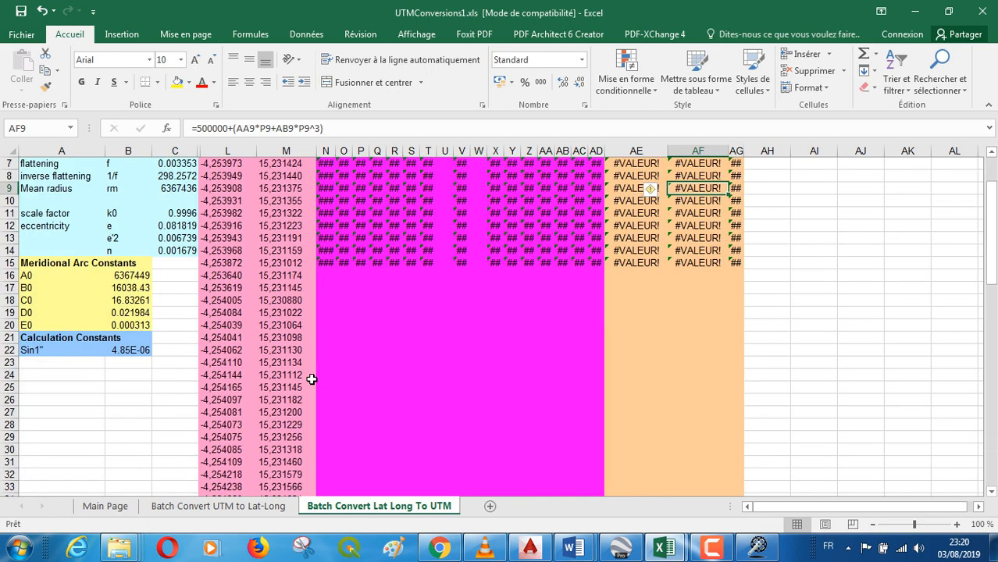
pyautogui.scroll(2, 310, 380)
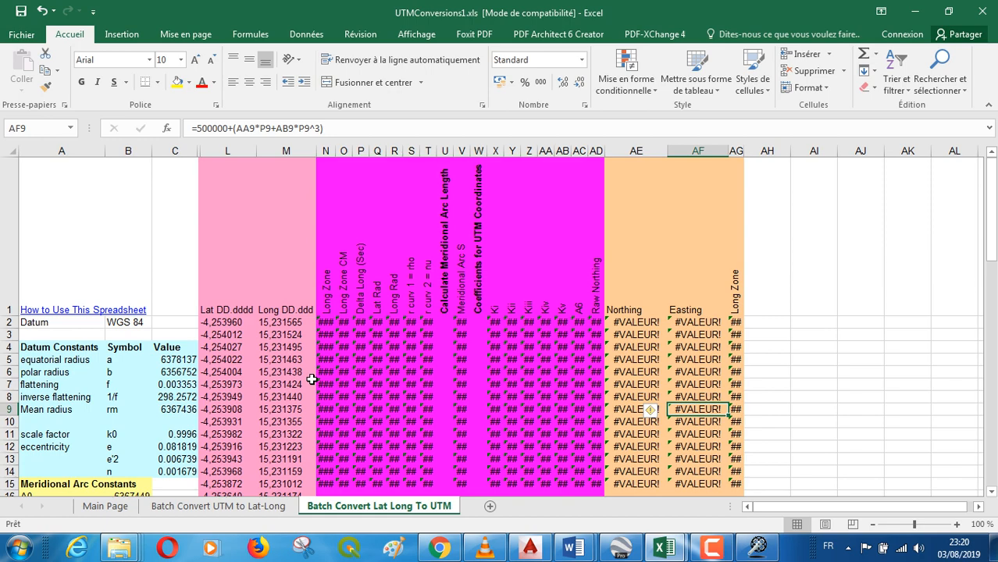
pyautogui.scroll(-1, 311, 380)
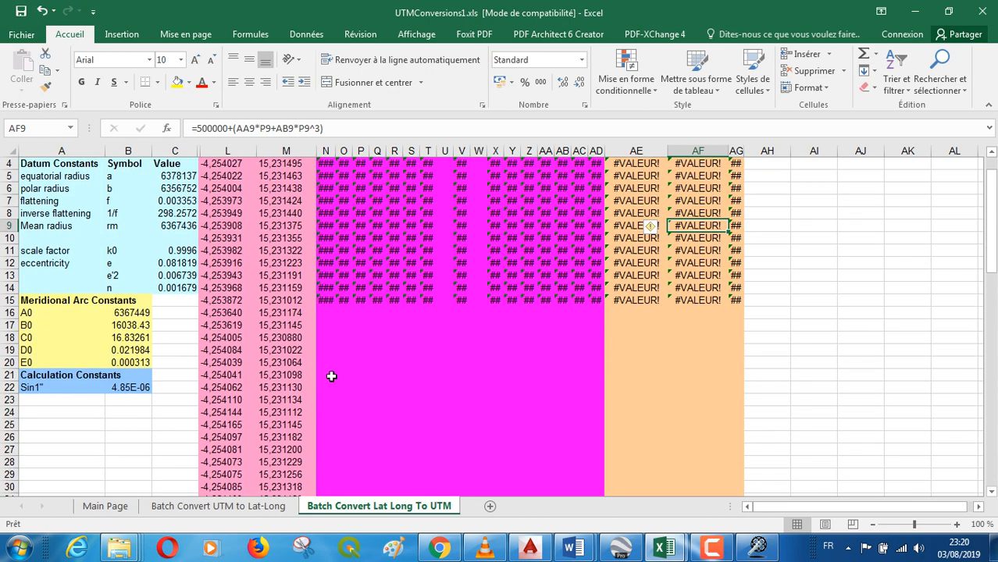
# Undo the Northing and Easting column widening and the pasted coordinates on the Batch Convert Lat Long To UTM sheet, ending at cell L2.
pyautogui.scroll(1, 331, 377)
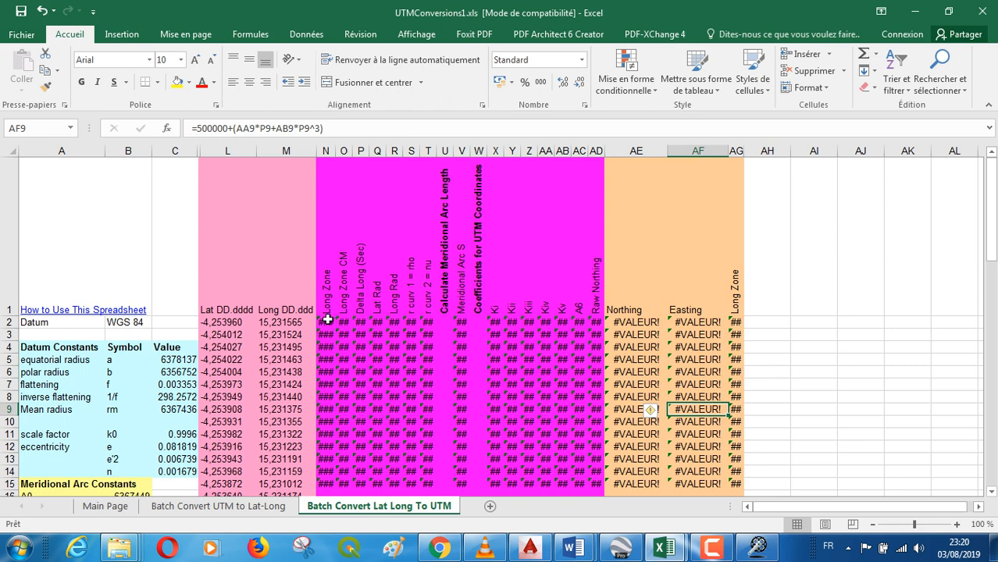
pyautogui.click(44, 12)
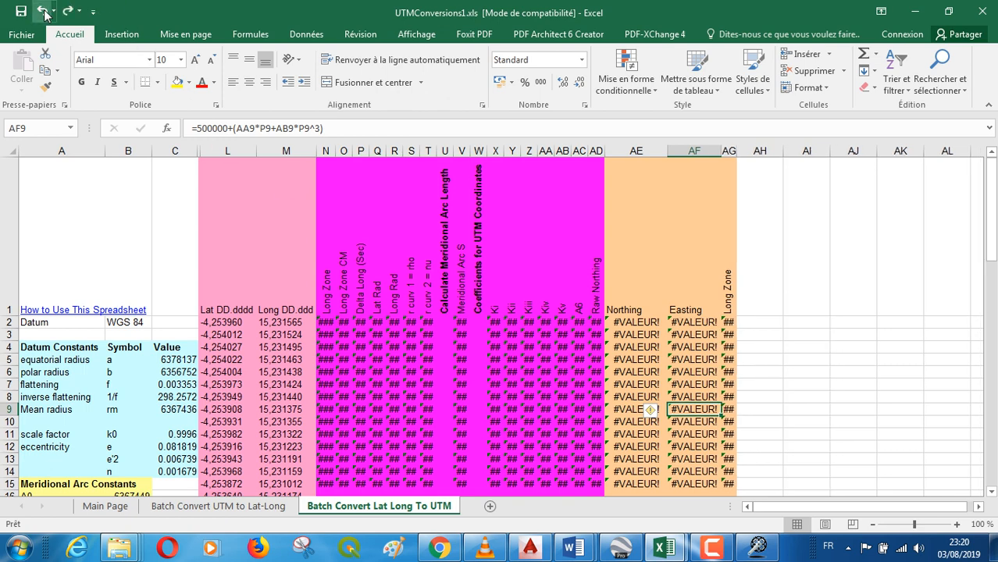
pyautogui.click(43, 12)
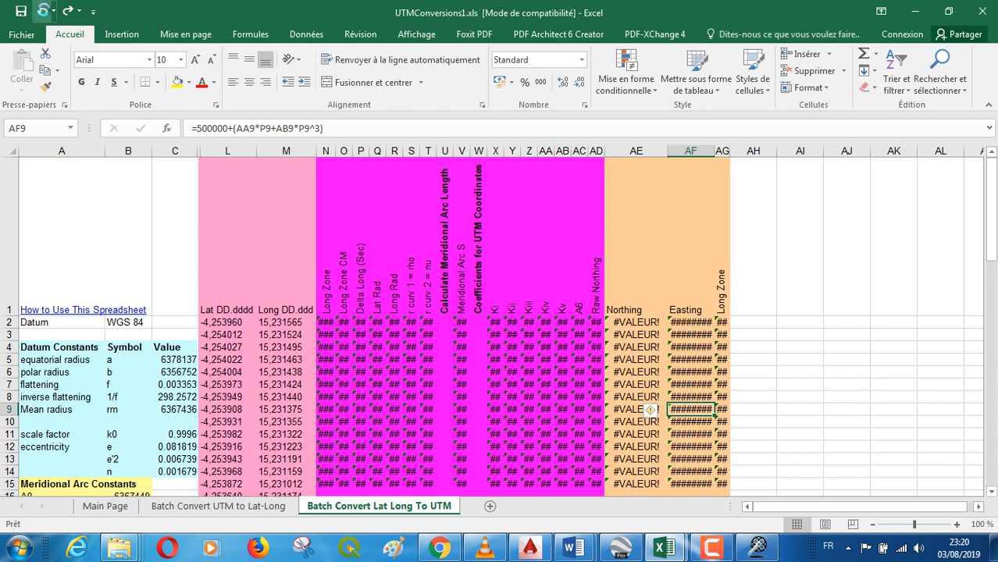
pyautogui.click(44, 12)
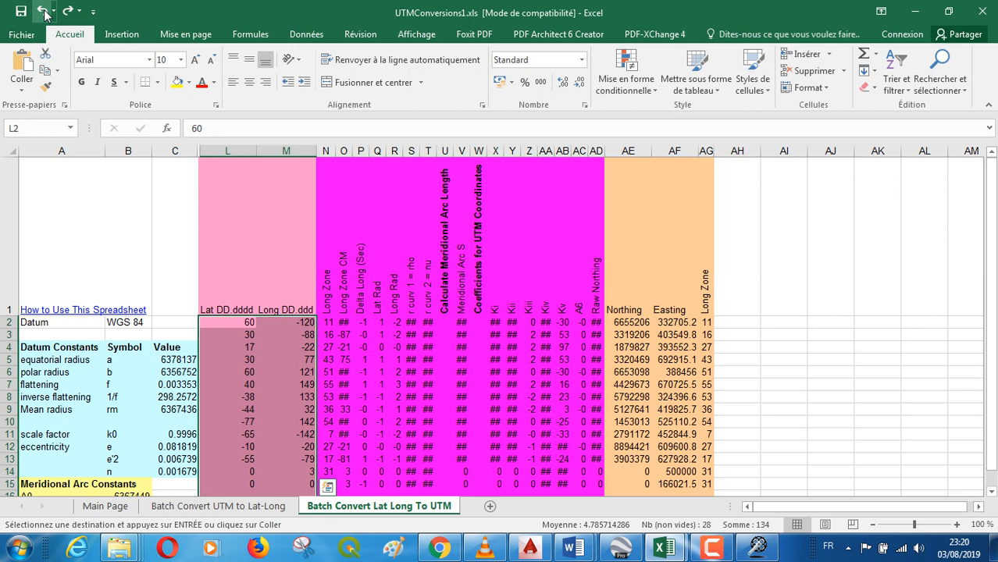
pyautogui.click(874, 372)
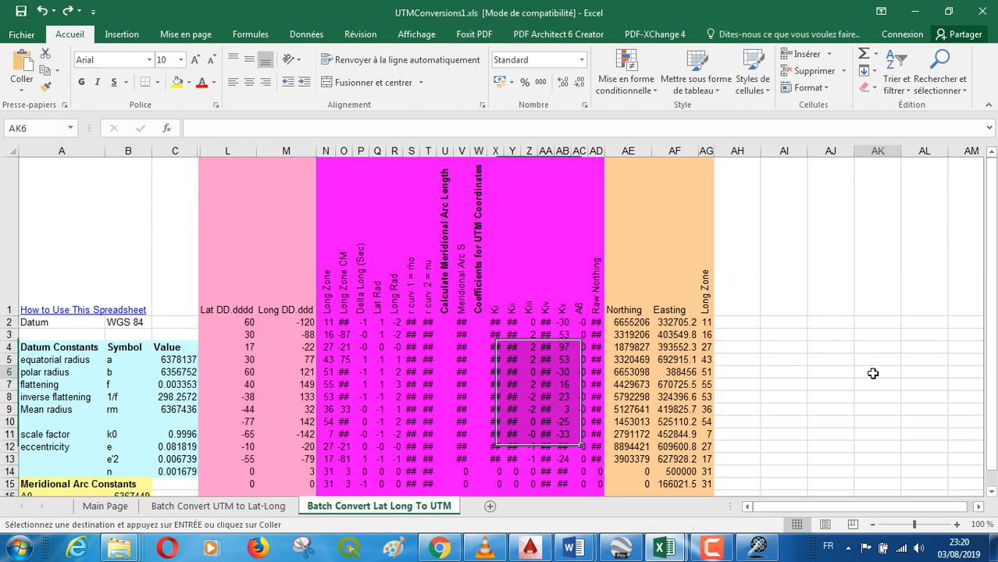
pyautogui.click(310, 373)
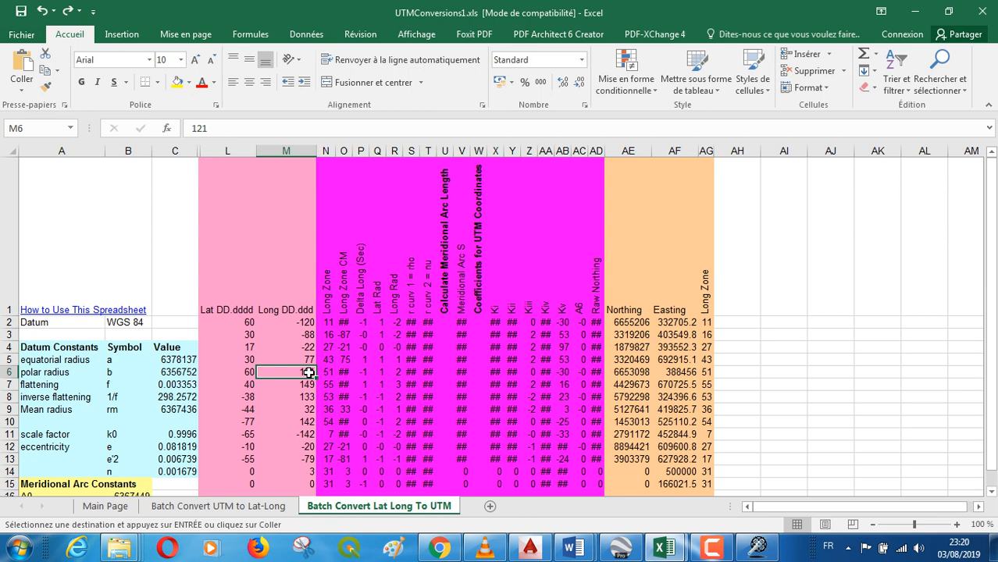
pyautogui.click(243, 326)
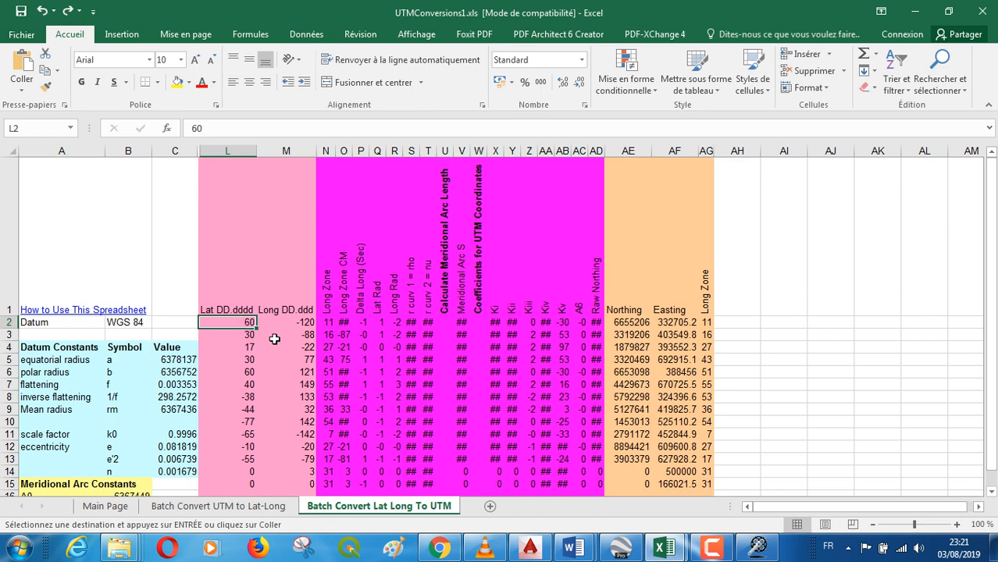
# Examine the conversion sections for UTM, latitude/longitude and military grid references on the Main Page sheet.
pyautogui.click(106, 506)
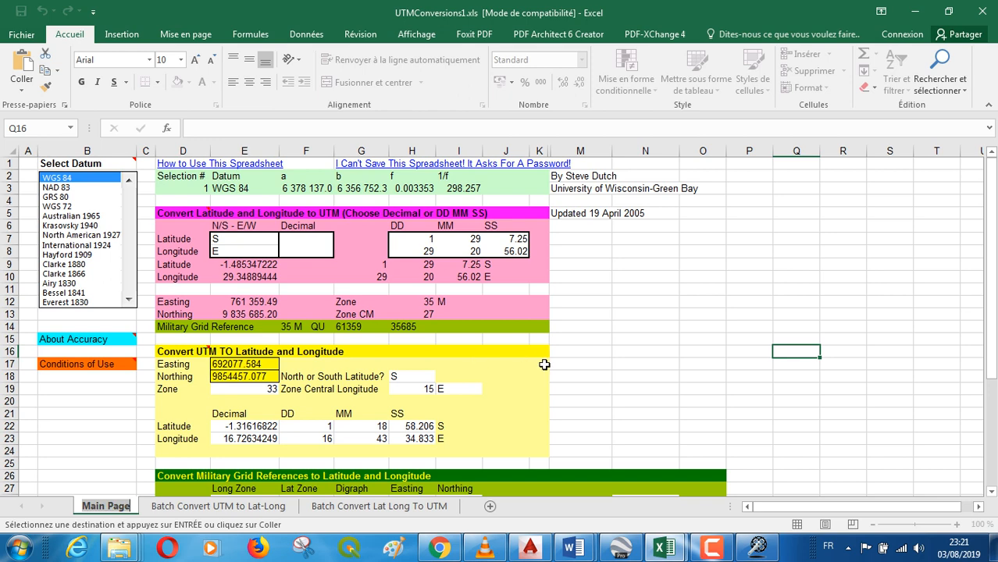
pyautogui.click(621, 364)
pyautogui.scroll(-3, 469, 388)
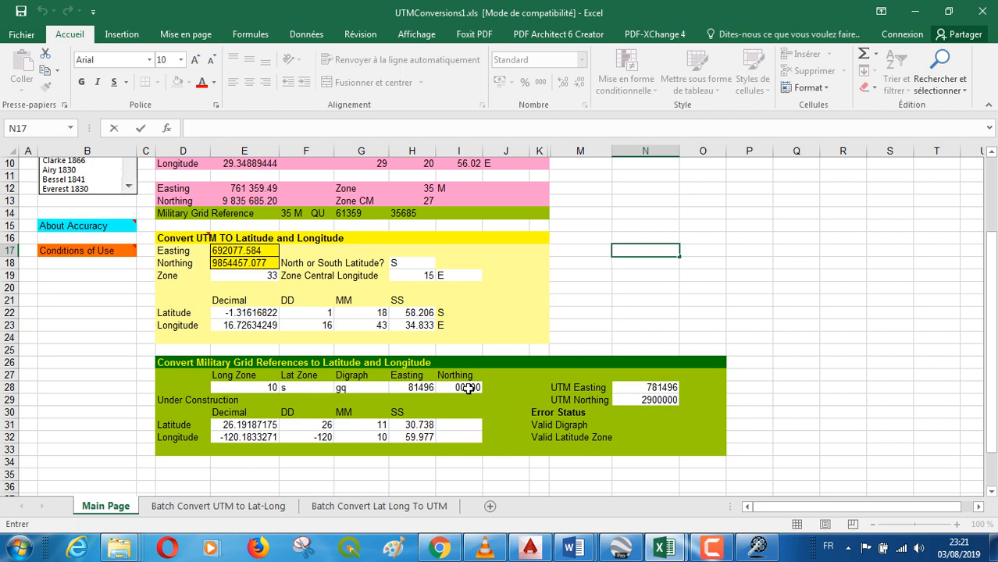
pyautogui.scroll(-2, 510, 393)
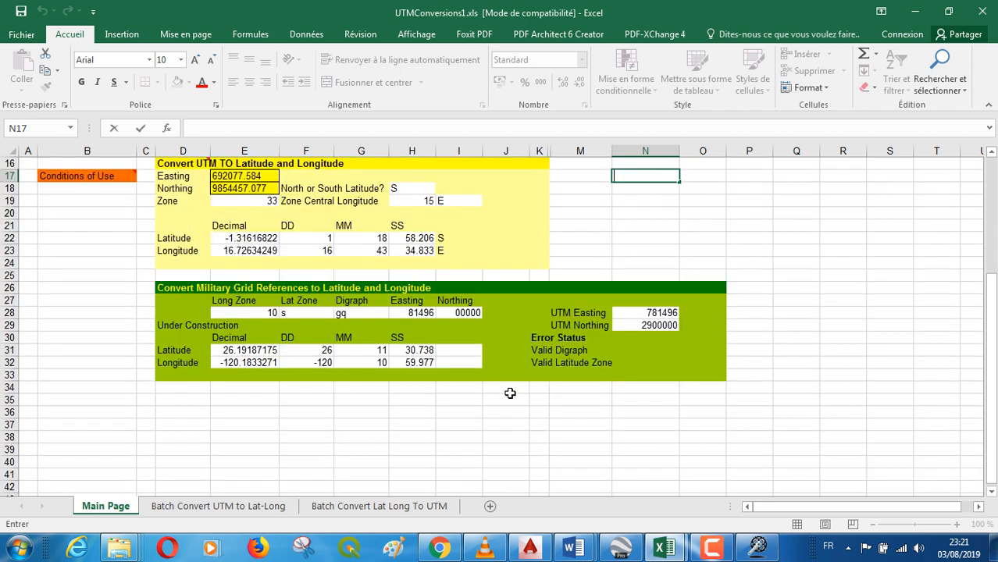
pyautogui.scroll(5, 509, 393)
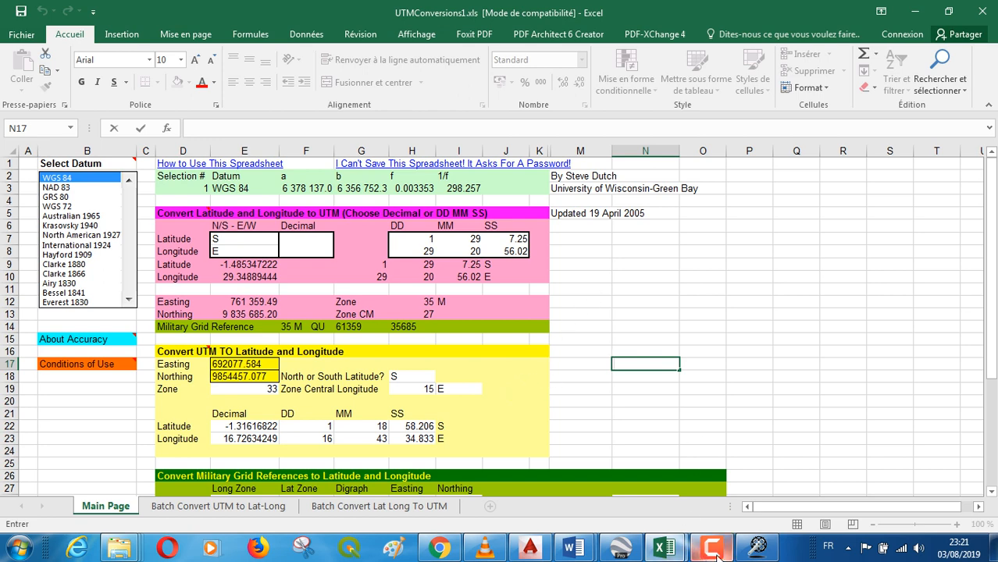
# Return to Dale circulable.csv and undo the replacement of decimal commas by points in the LAT and LONG columns.
pyautogui.click(754, 543)
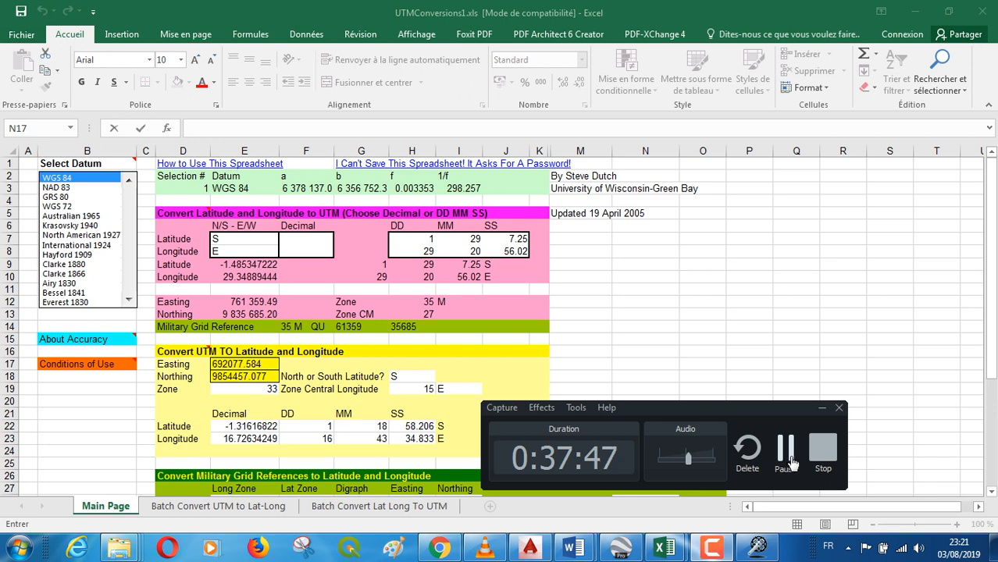
pyautogui.click(785, 451)
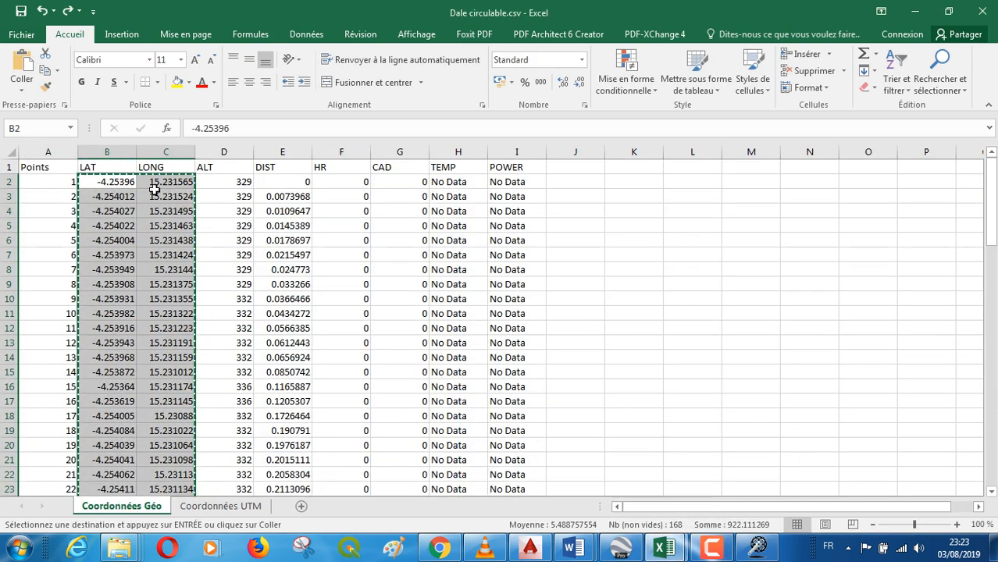
pyautogui.click(38, 6)
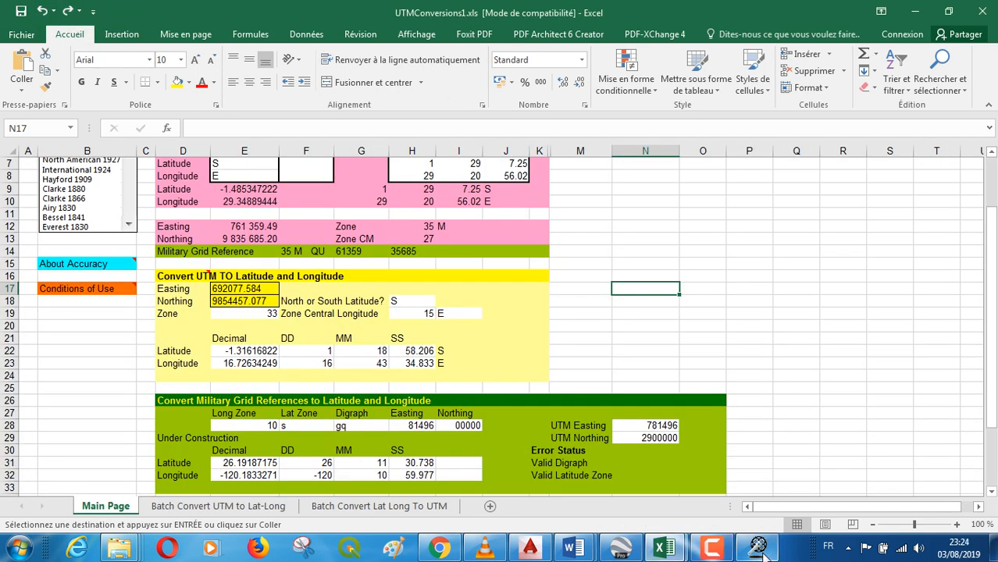
# In Dale circulable.csv, replace every comma with a point in the LAT and LONG values in B2:C85 of the Coordonnées Géo sheet.
pyautogui.click(709, 550)
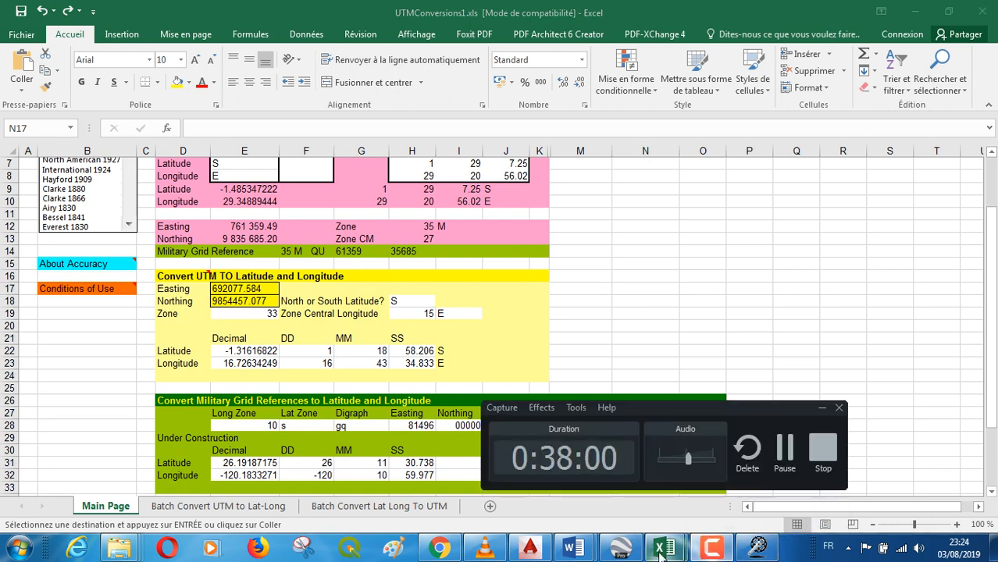
pyautogui.moveTo(664, 549)
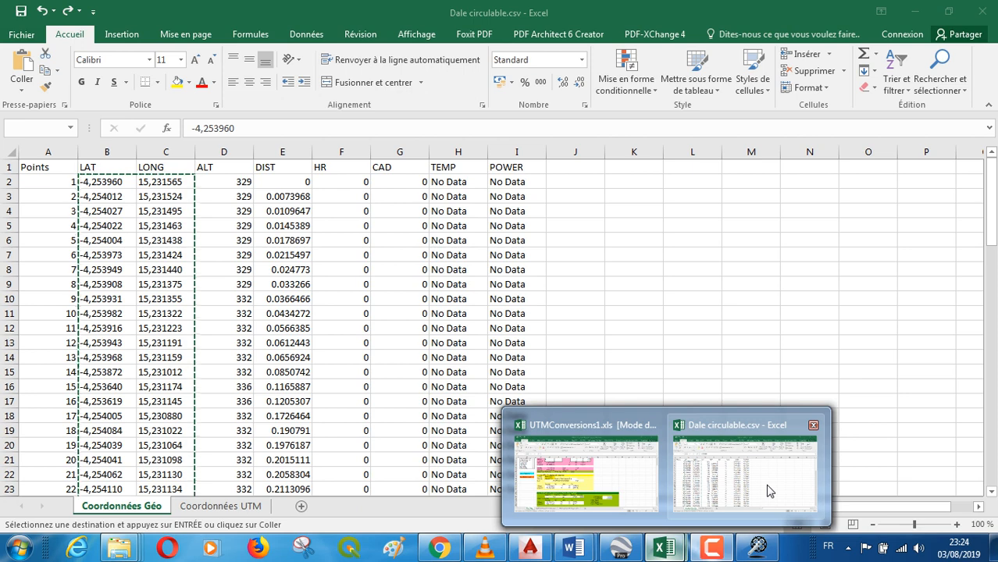
pyautogui.click(769, 491)
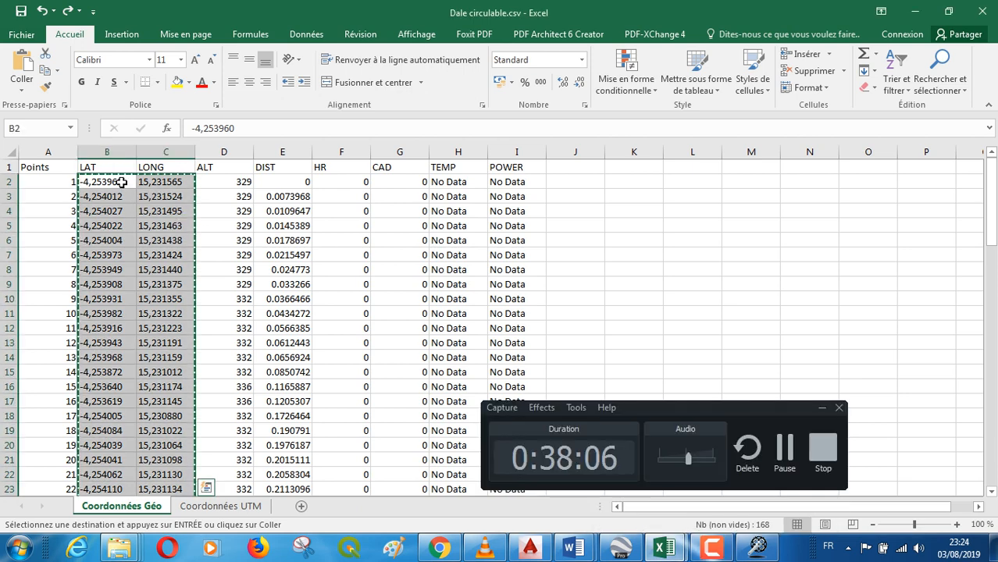
pyautogui.click(822, 408)
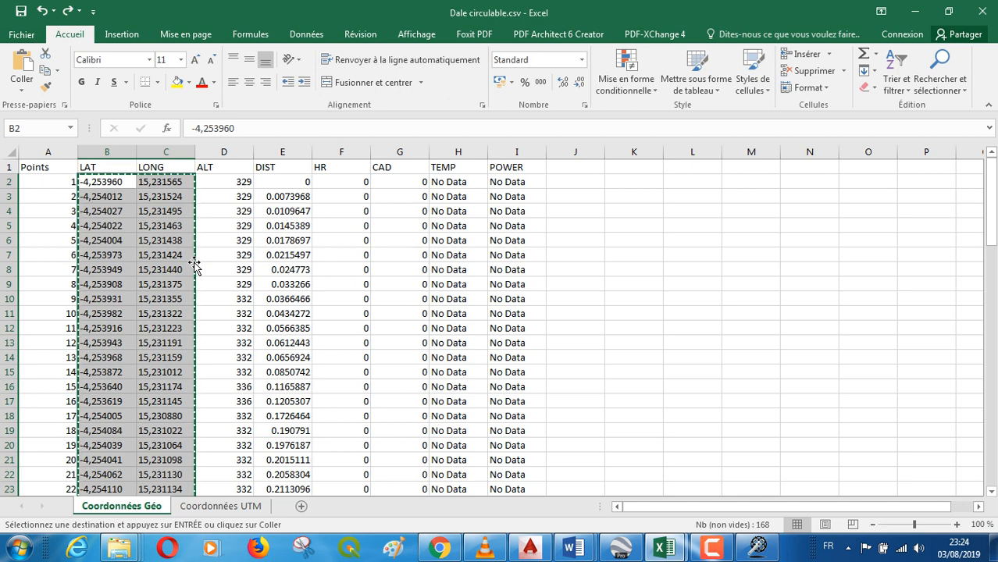
pyautogui.click(672, 298)
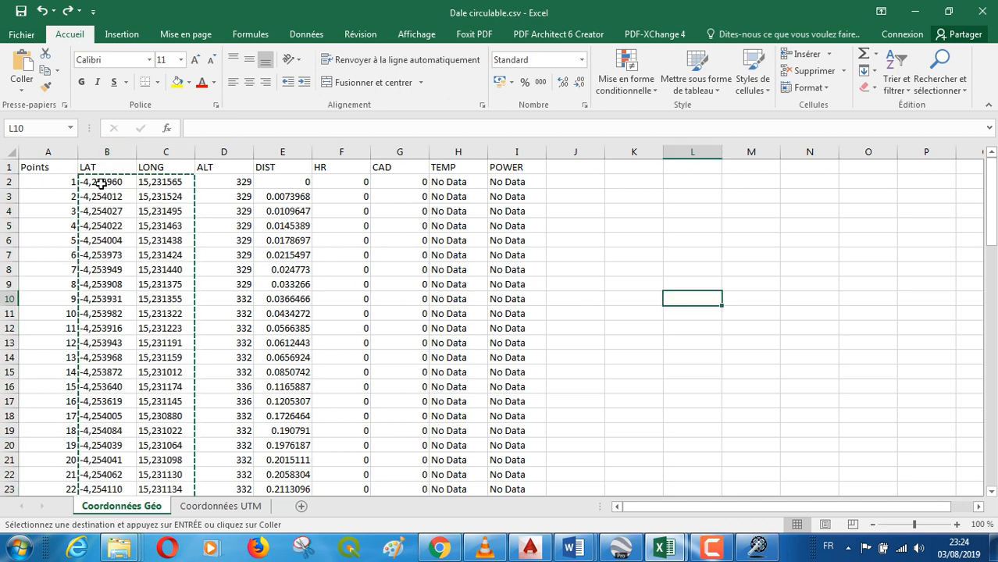
pyautogui.moveTo(101, 184); pyautogui.dragTo(173, 446)
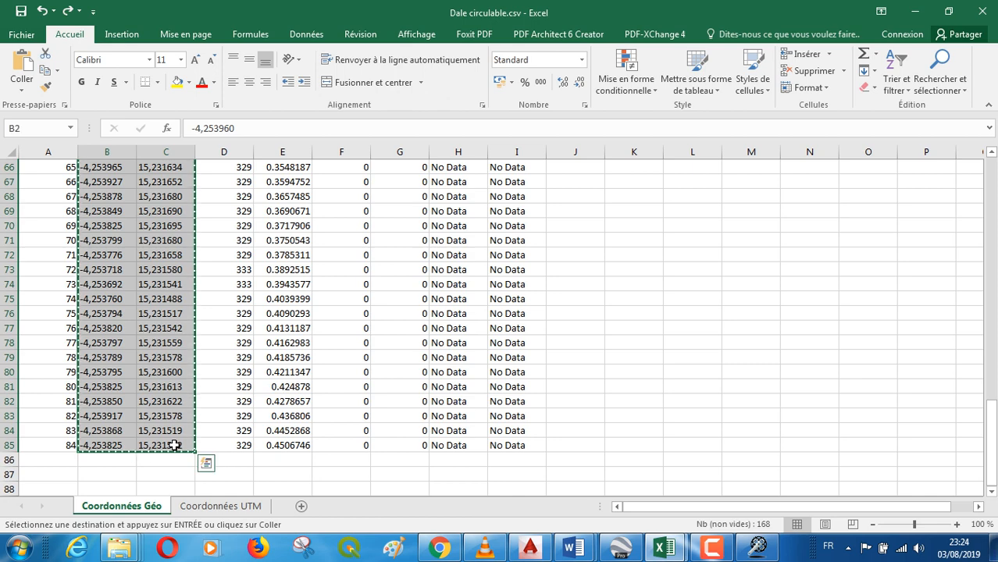
pyautogui.hotkey('ctrl', 'h')
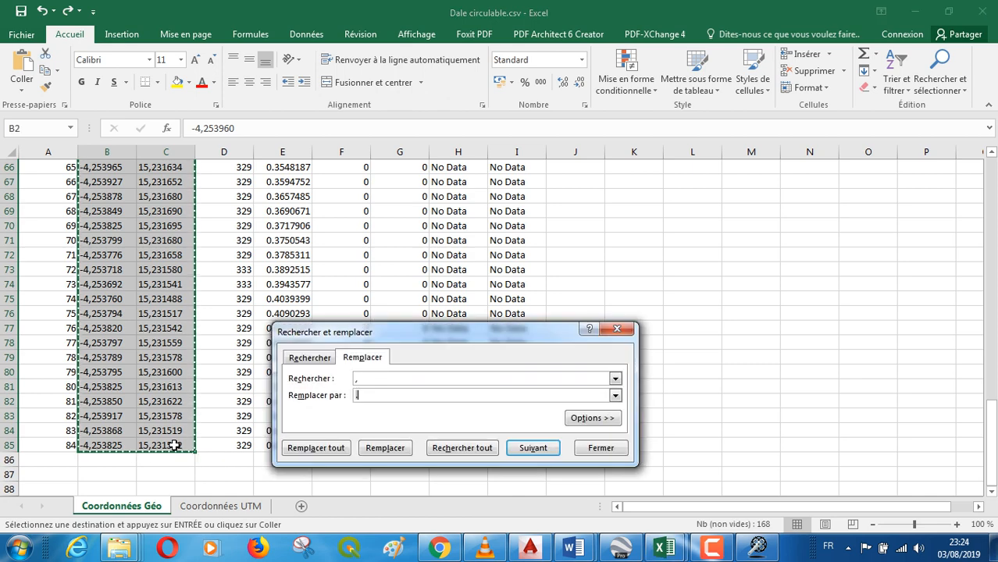
pyautogui.click(315, 448)
pyautogui.click(509, 314)
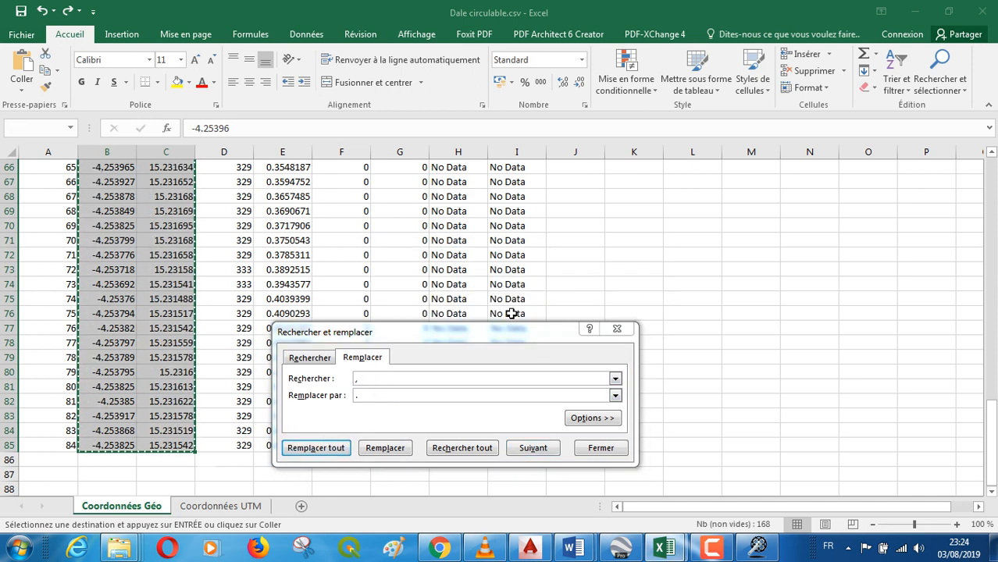
pyautogui.click(621, 328)
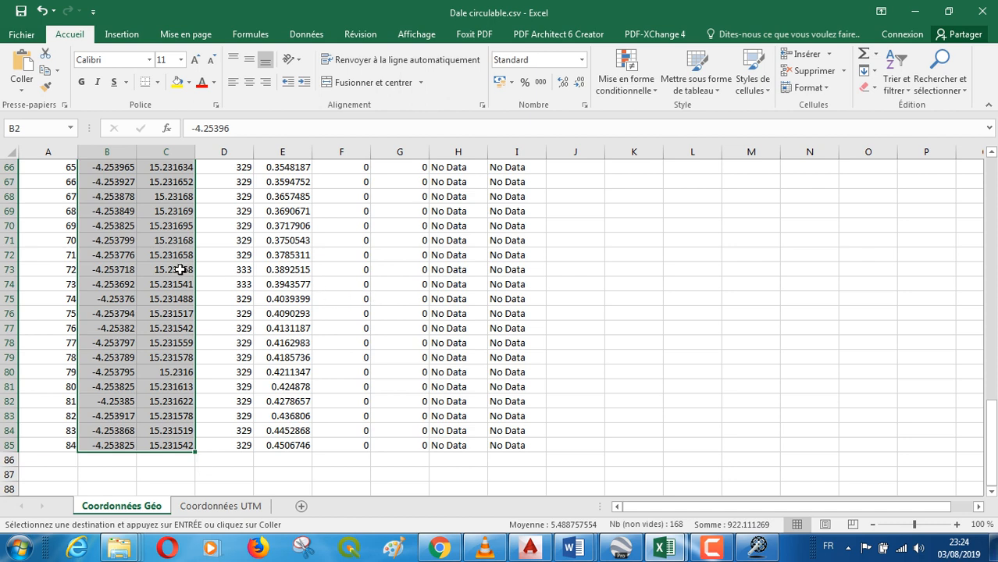
# Copy the point-separated coordinates in B2:C85 and paste them as values only at L2 of UTMConversions1.xls's Batch Convert Lat Long To UTM sheet.
pyautogui.hotkey('ctrl', 'c')
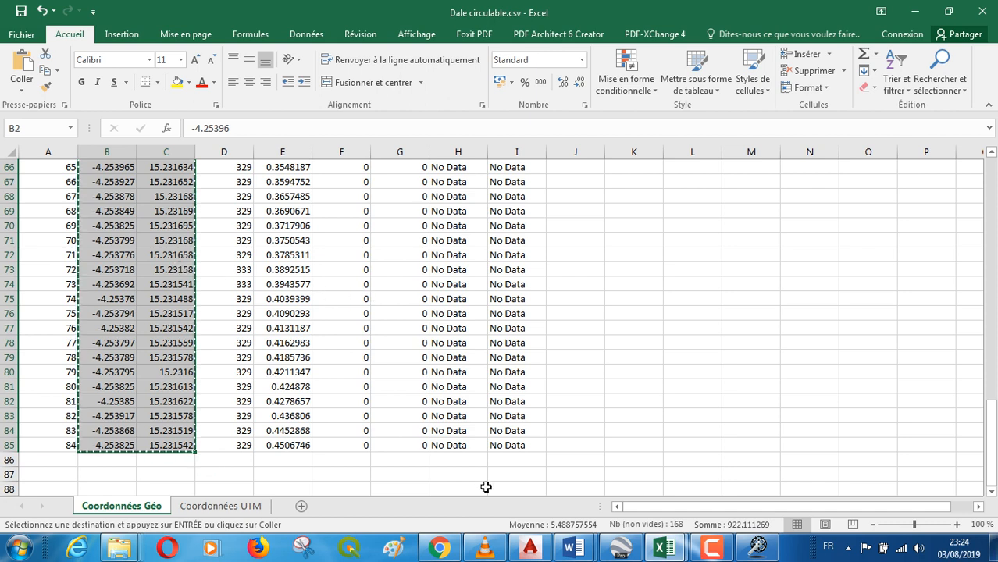
pyautogui.moveTo(666, 551)
pyautogui.click(629, 480)
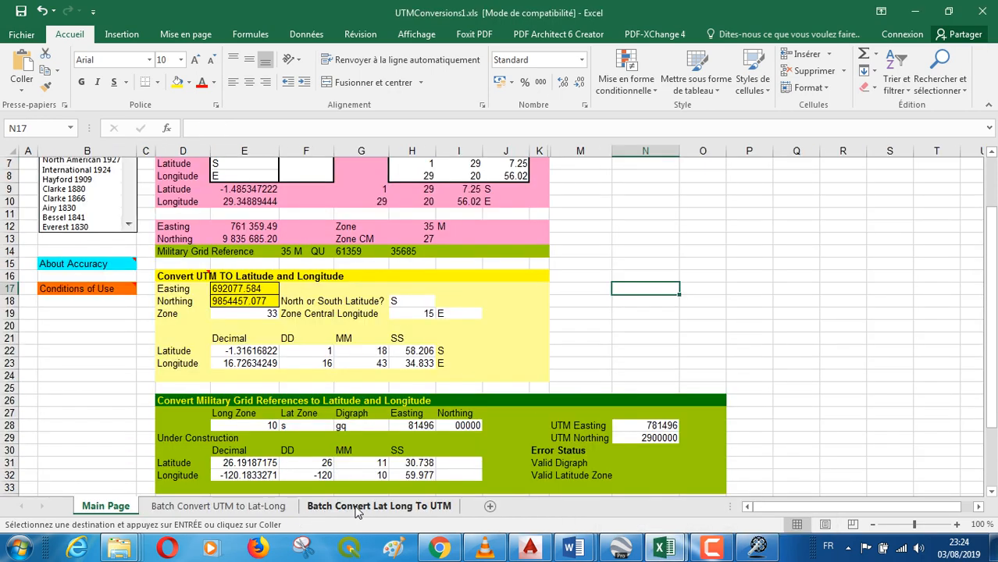
pyautogui.click(379, 506)
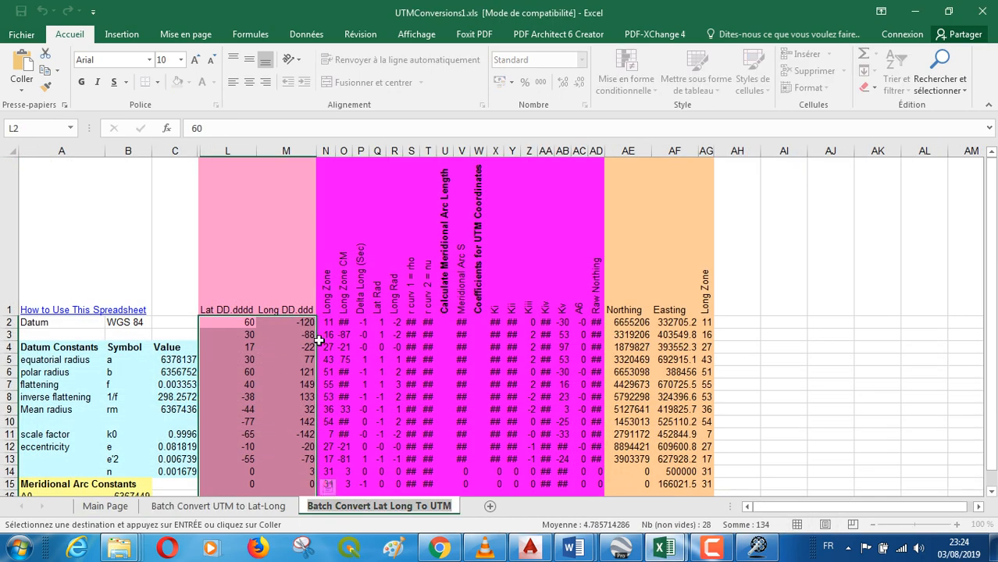
pyautogui.click(105, 506)
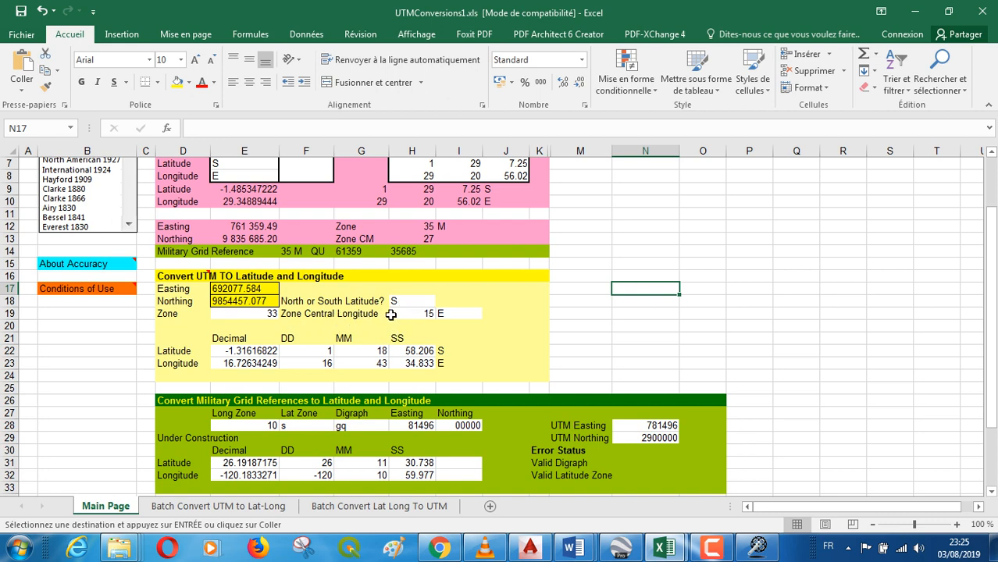
pyautogui.click(339, 508)
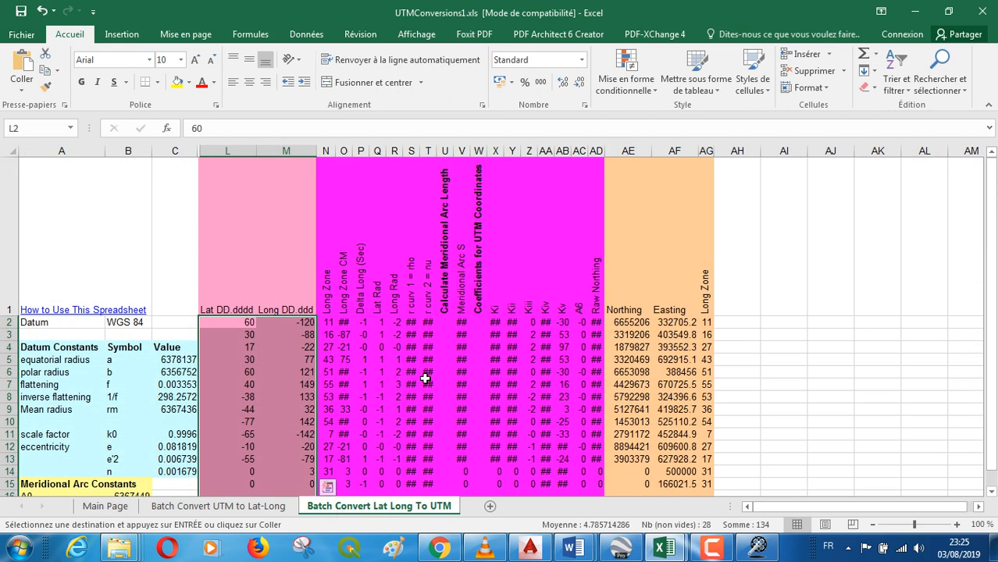
pyautogui.click(243, 322)
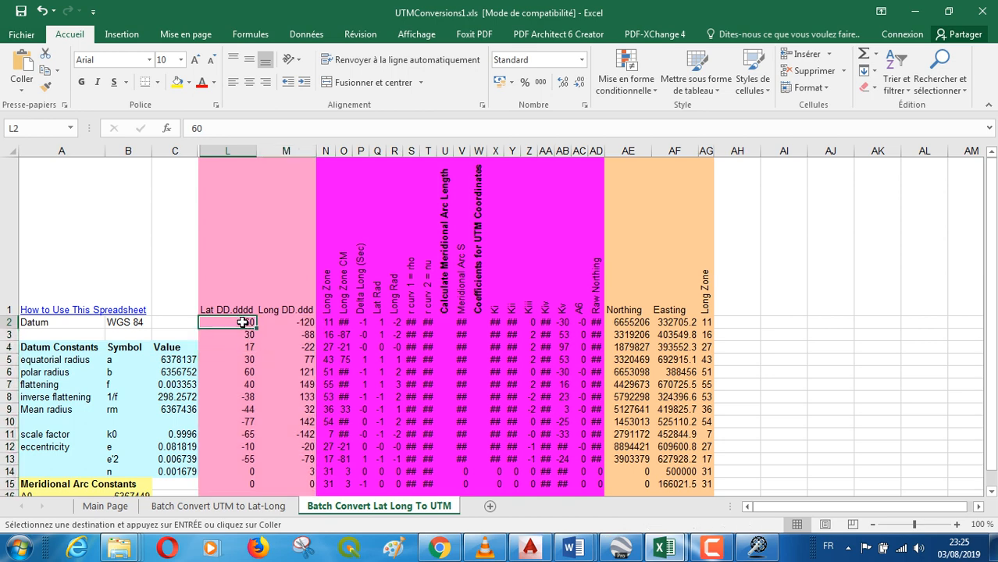
pyautogui.rightClick(243, 323)
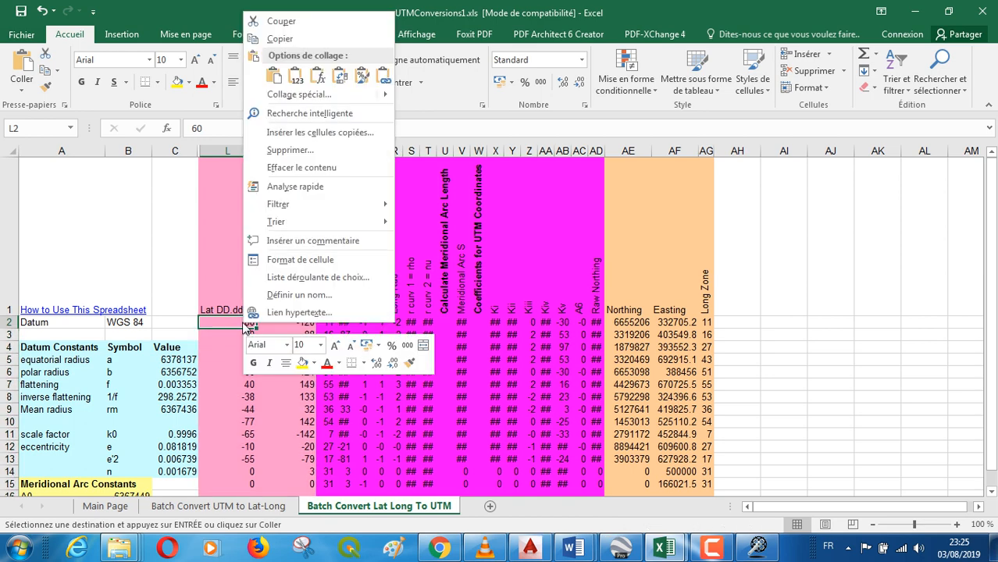
pyautogui.click(298, 78)
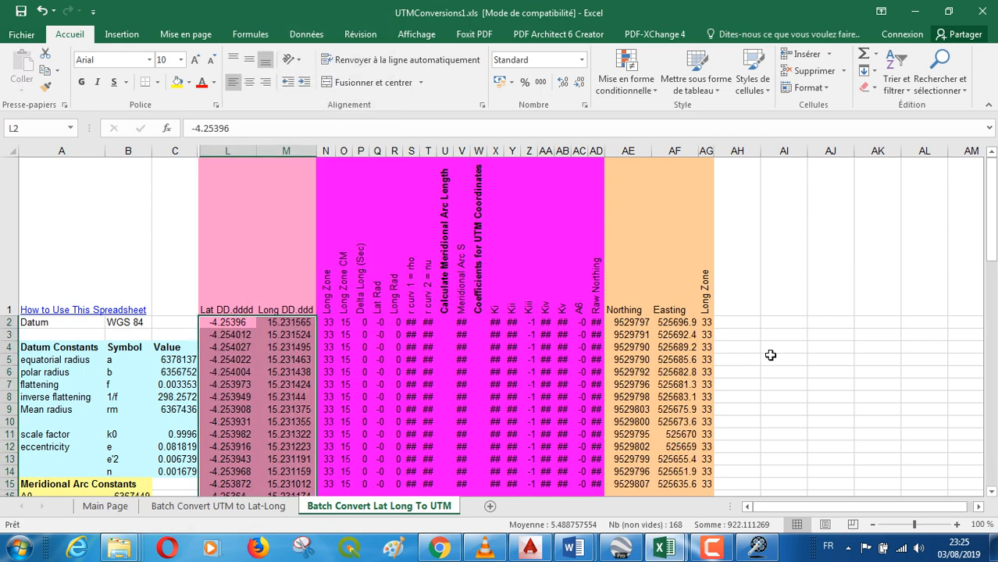
# Compare the rows of pasted coordinates with the rows covered by the Northing, Easting and Long Zone formulas.
pyautogui.scroll(-2, 770, 356)
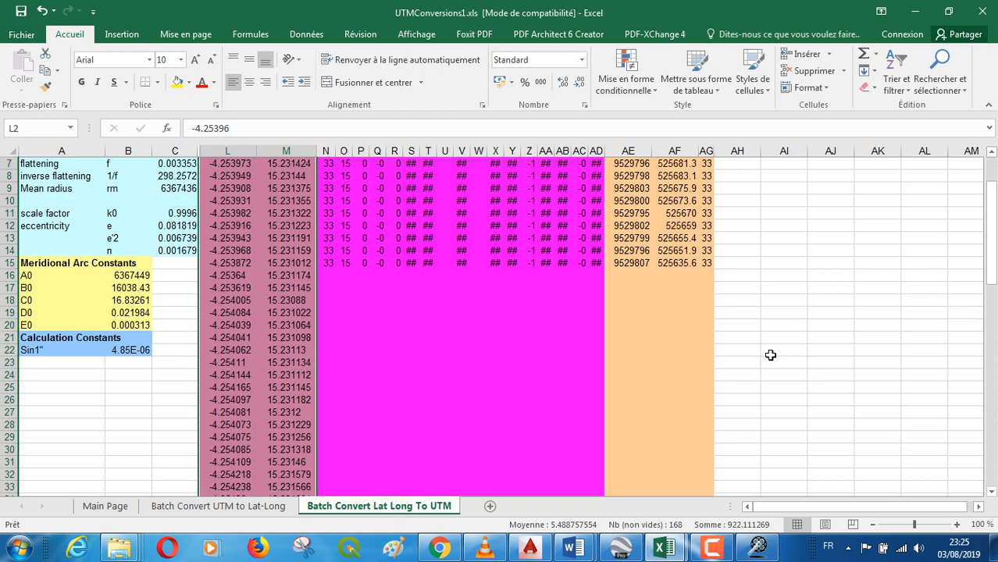
pyautogui.scroll(-6, 770, 355)
pyautogui.scroll(8, 770, 355)
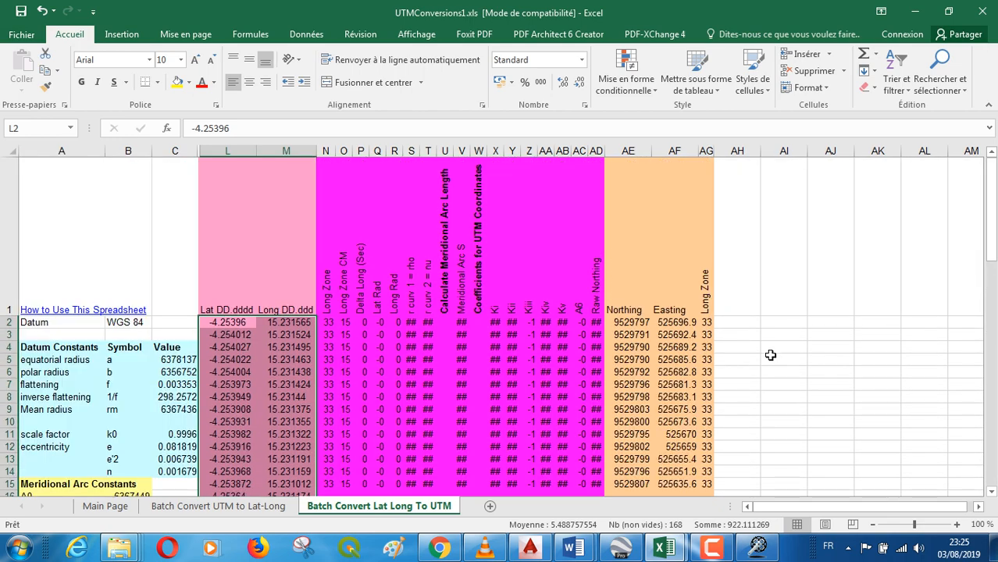
pyautogui.scroll(-1, 770, 355)
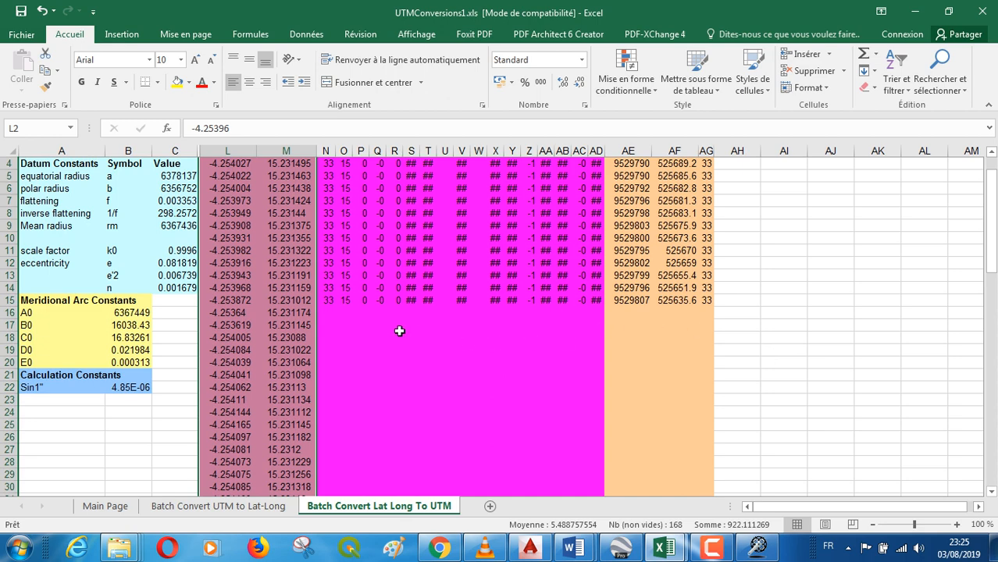
pyautogui.scroll(1, 402, 304)
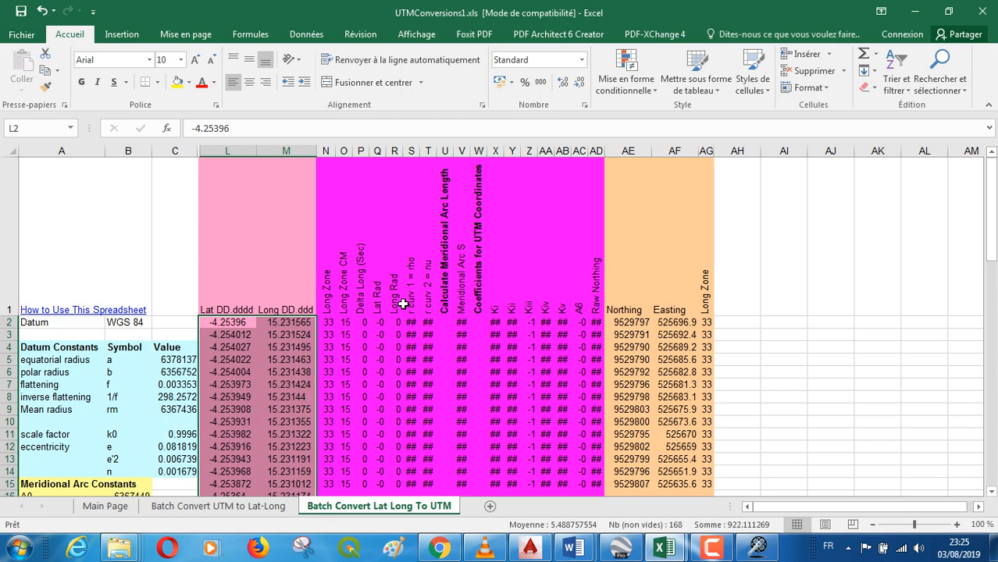
# Fill the conversion formulas of N15:AG15 down to row 85 of the Batch Convert Lat Long To UTM sheet.
pyautogui.scroll(-2, 383, 297)
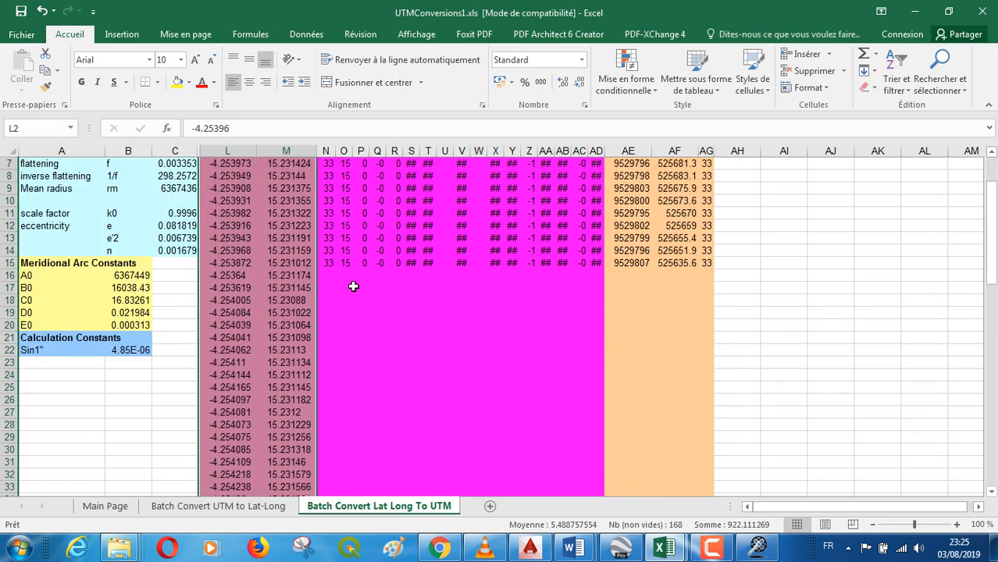
pyautogui.scroll(2, 347, 281)
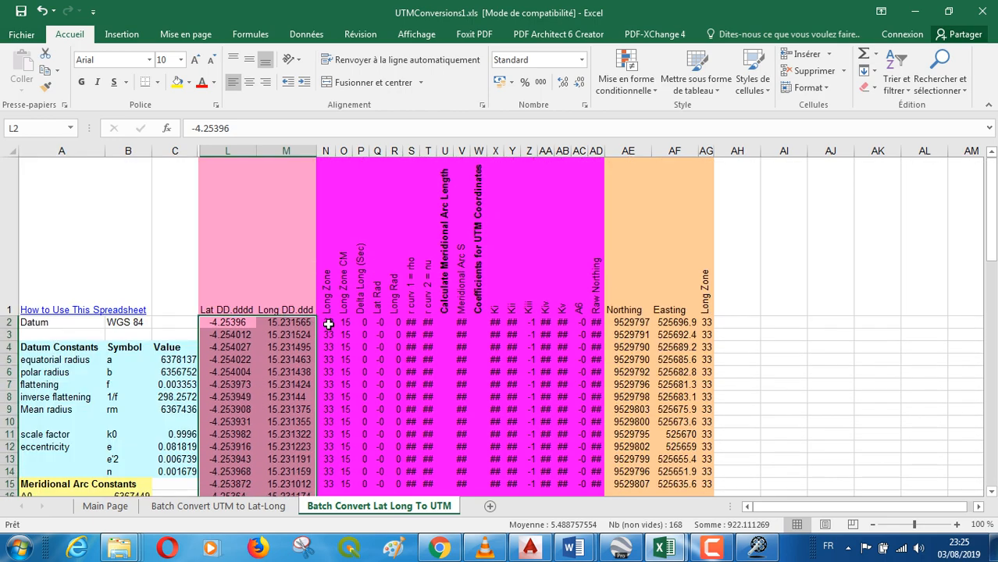
pyautogui.scroll(-3, 329, 321)
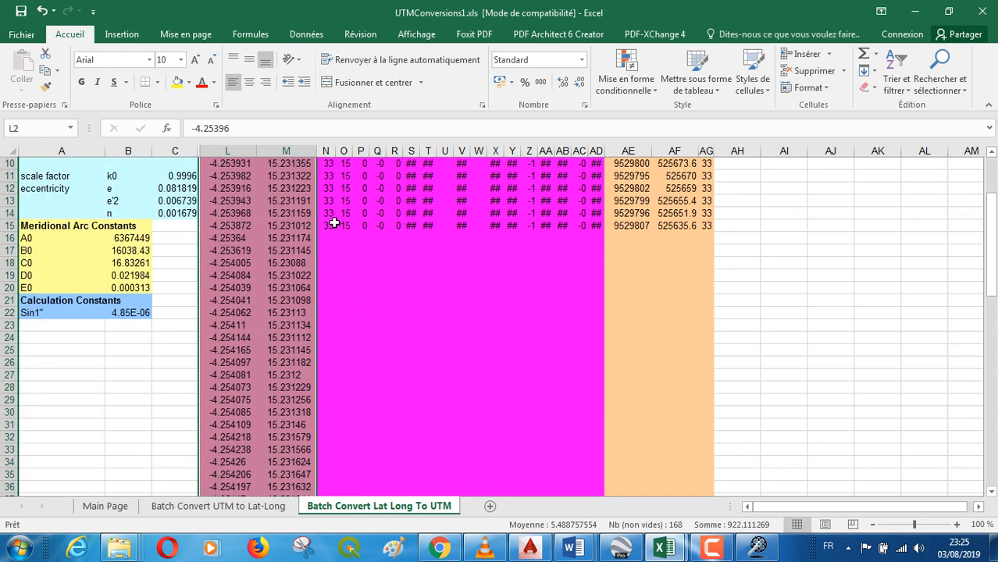
pyautogui.moveTo(326, 226); pyautogui.dragTo(712, 443)
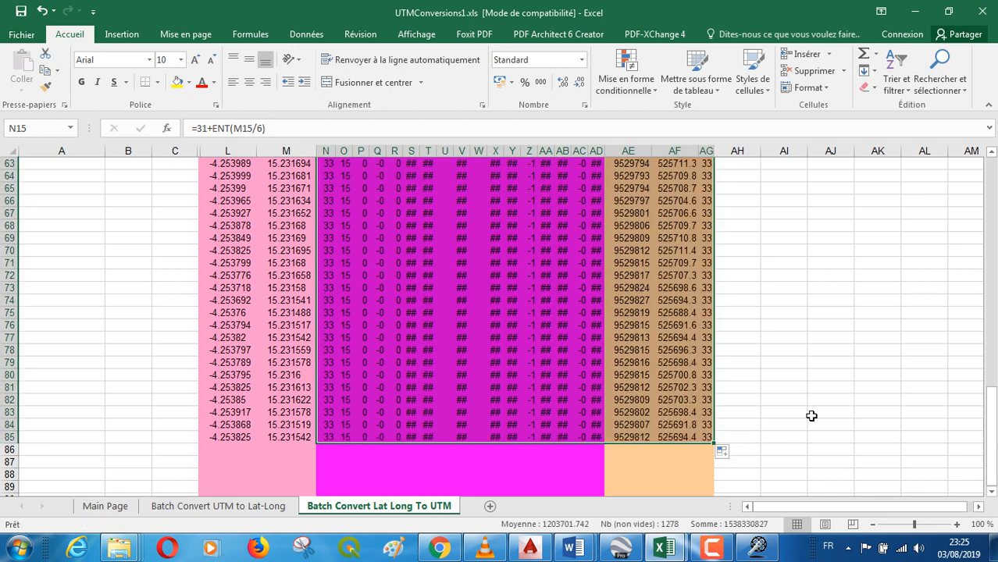
pyautogui.scroll(11, 812, 416)
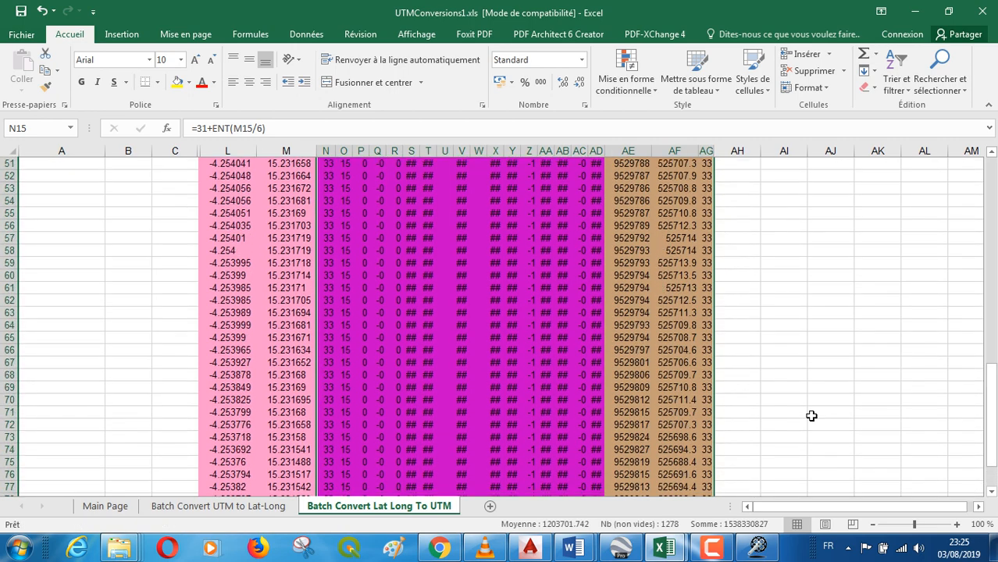
pyautogui.scroll(10, 811, 416)
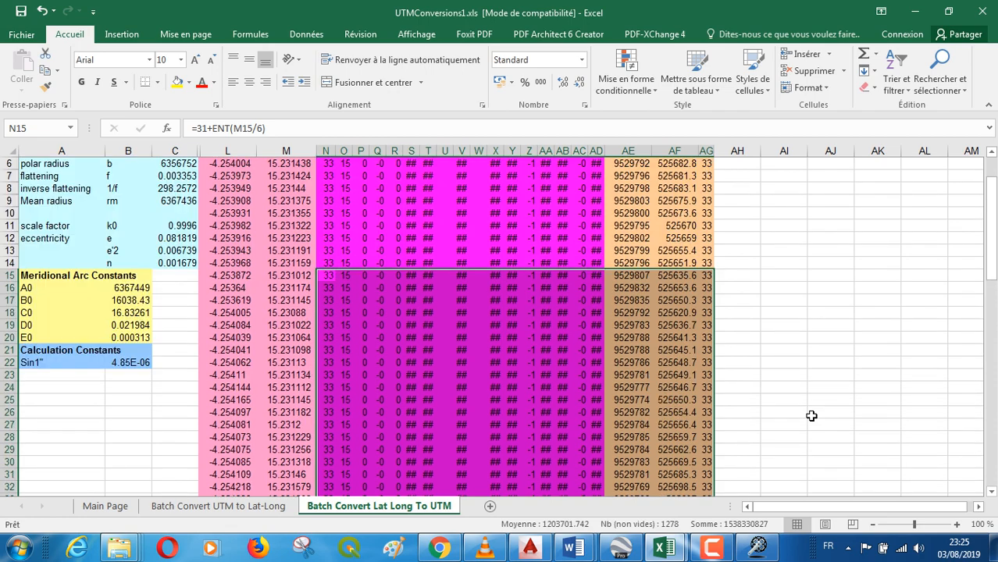
pyautogui.scroll(-2, 811, 416)
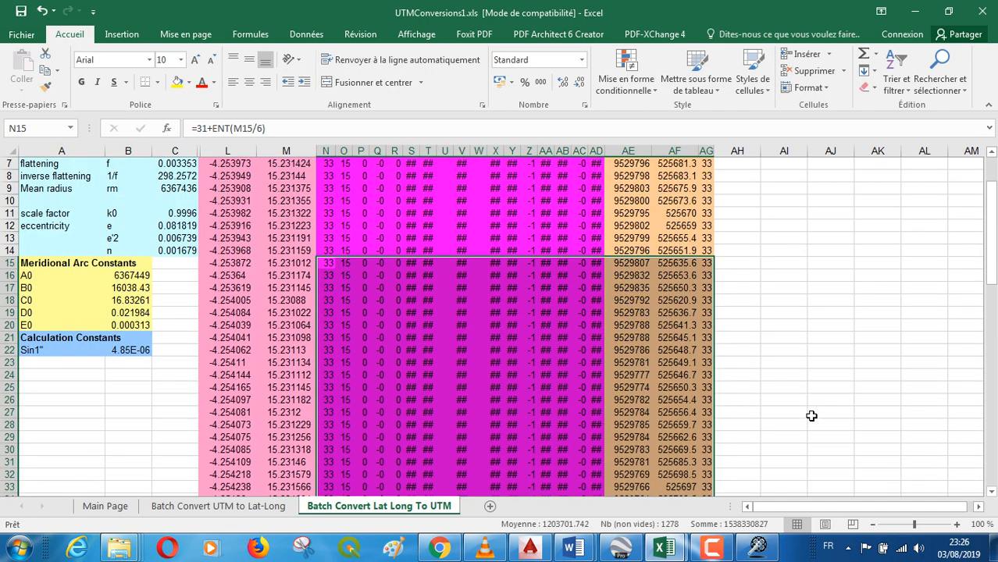
pyautogui.click(815, 375)
pyautogui.scroll(2, 769, 375)
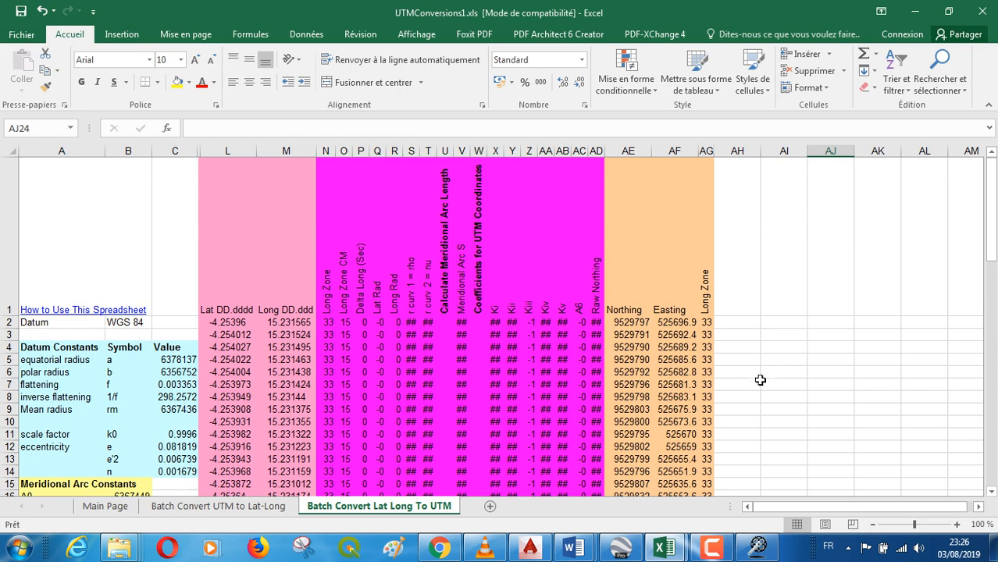
pyautogui.scroll(-2, 761, 379)
pyautogui.scroll(2, 761, 379)
# Widen the Easting and Northing columns so their coordinates show more decimals, and inspect the first Northing cell's formula.
pyautogui.moveTo(698, 151); pyautogui.dragTo(727, 154)
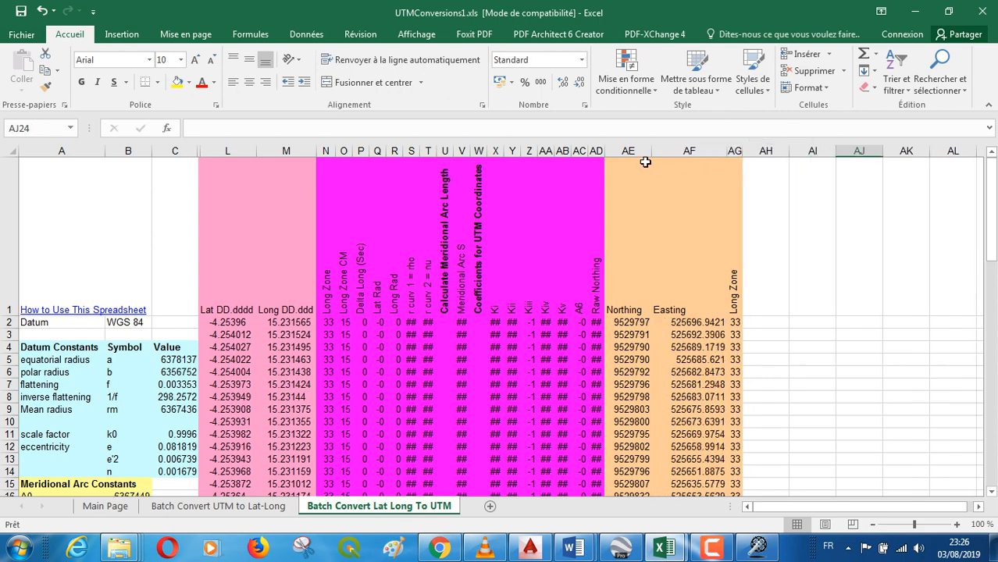
pyautogui.moveTo(651, 151); pyautogui.dragTo(660, 151)
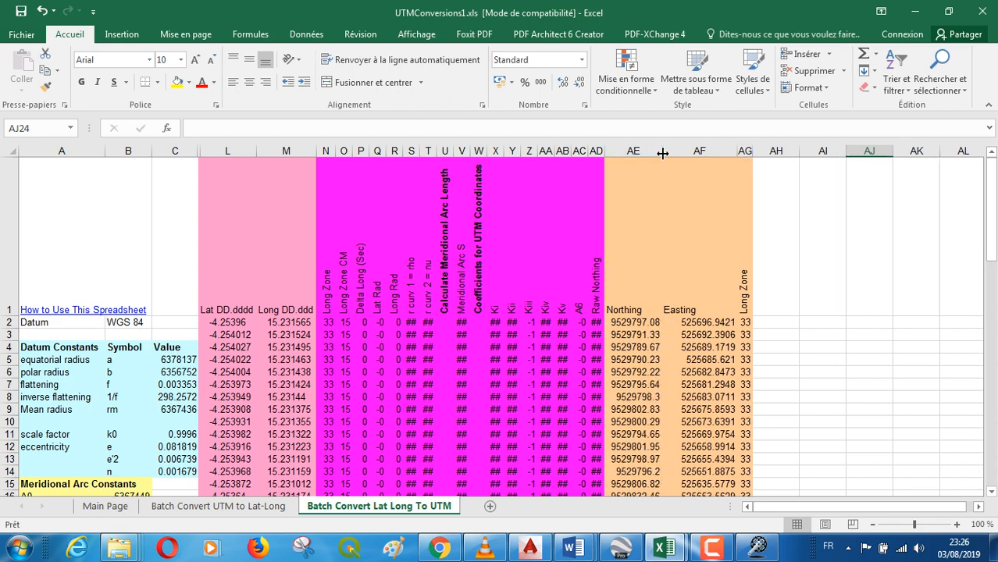
pyautogui.moveTo(660, 151); pyautogui.dragTo(676, 153)
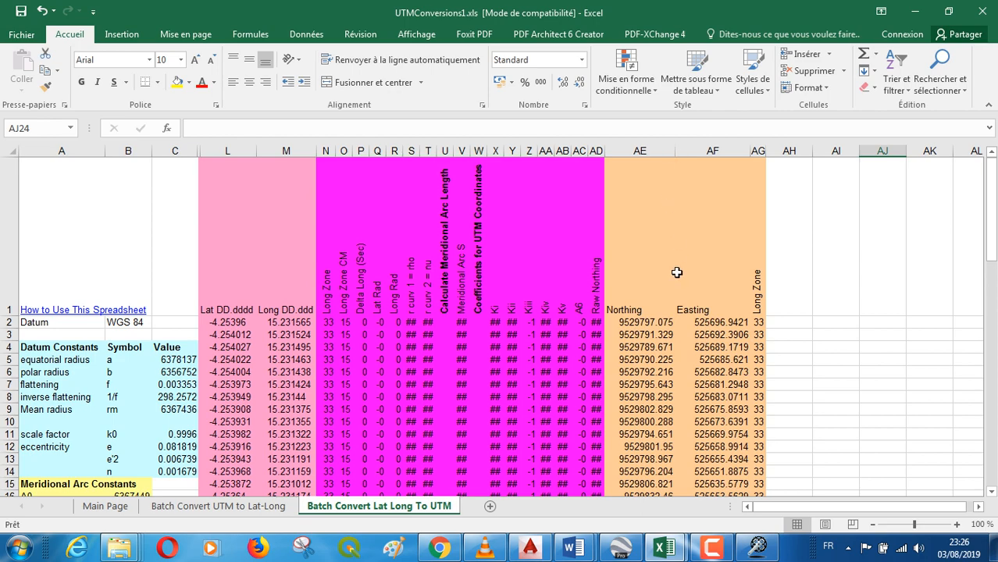
pyautogui.scroll(-1, 677, 273)
pyautogui.scroll(1, 676, 274)
pyautogui.scroll(-1, 648, 319)
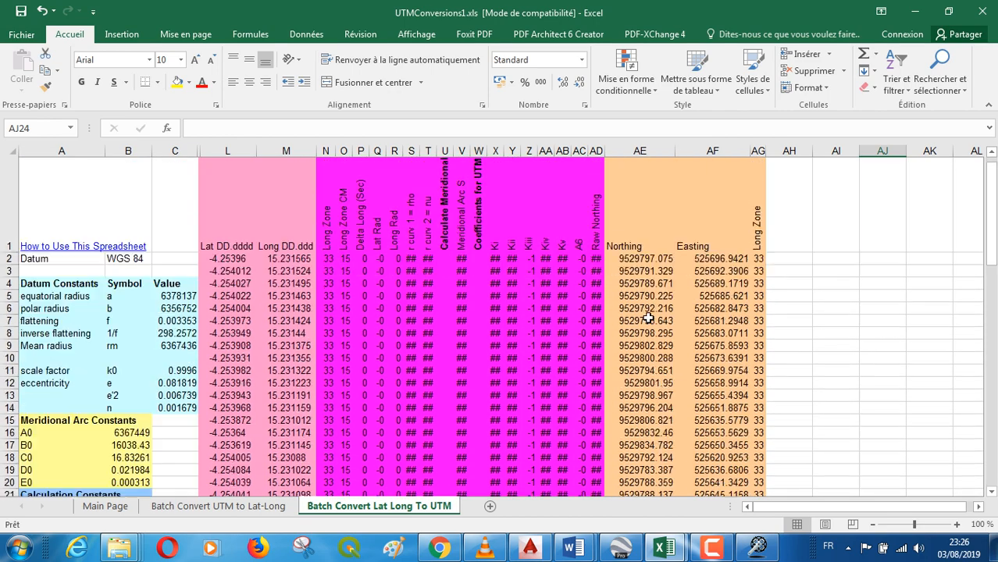
pyautogui.scroll(1, 661, 281)
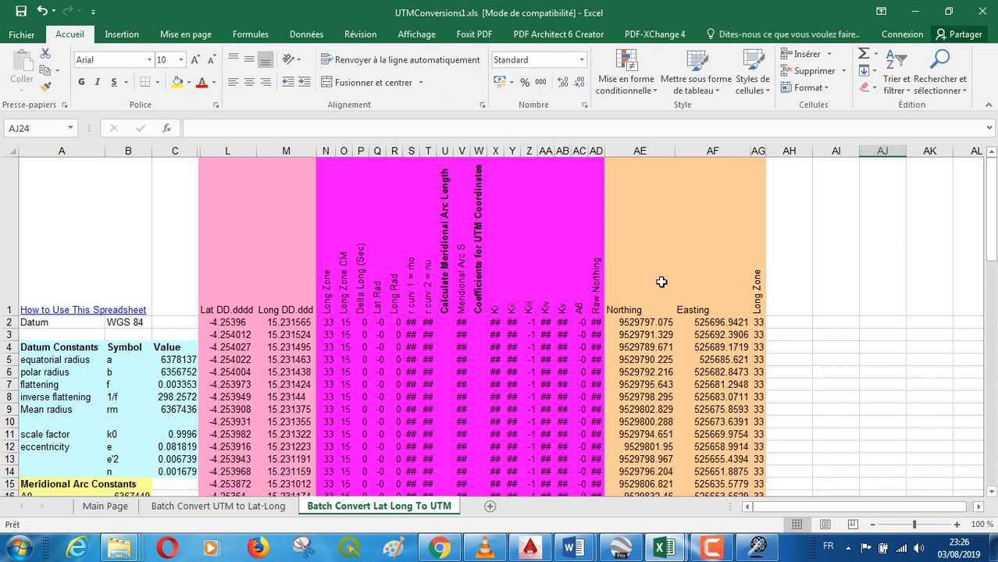
pyautogui.click(641, 321)
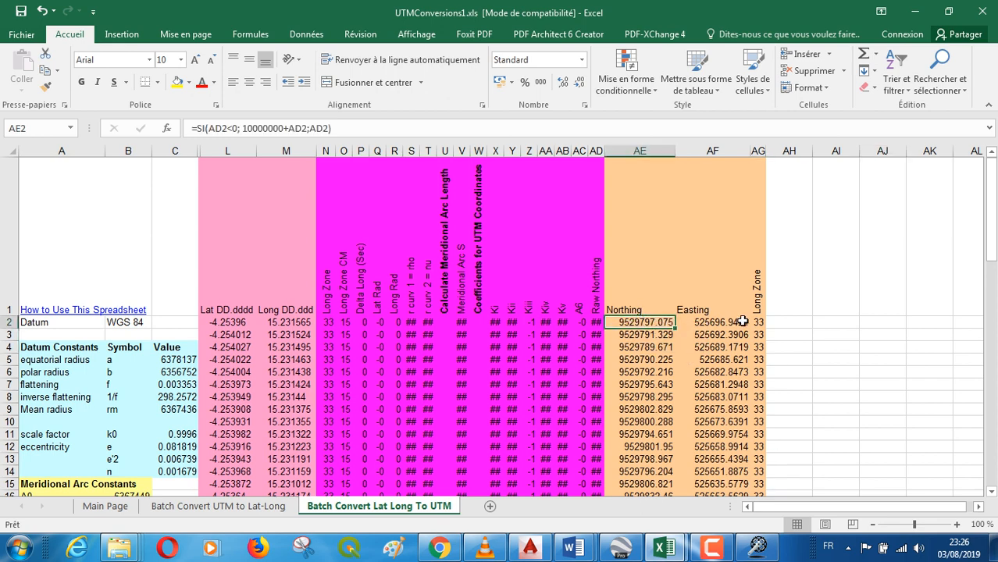
pyautogui.click(805, 291)
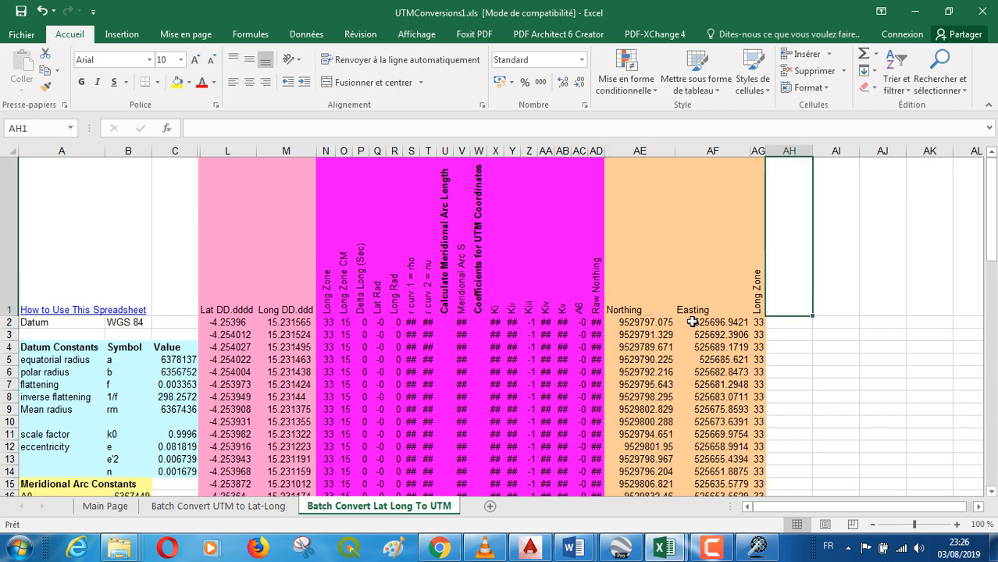
# Copy the Easting results in AF2:AF85 and paste them as values only at B2 of Dale circulable.csv's Coordonnées UTM sheet.
pyautogui.scroll(-2, 693, 322)
pyautogui.scroll(2, 692, 322)
pyautogui.moveTo(702, 324); pyautogui.dragTo(712, 436)
pyautogui.rightClick(718, 275)
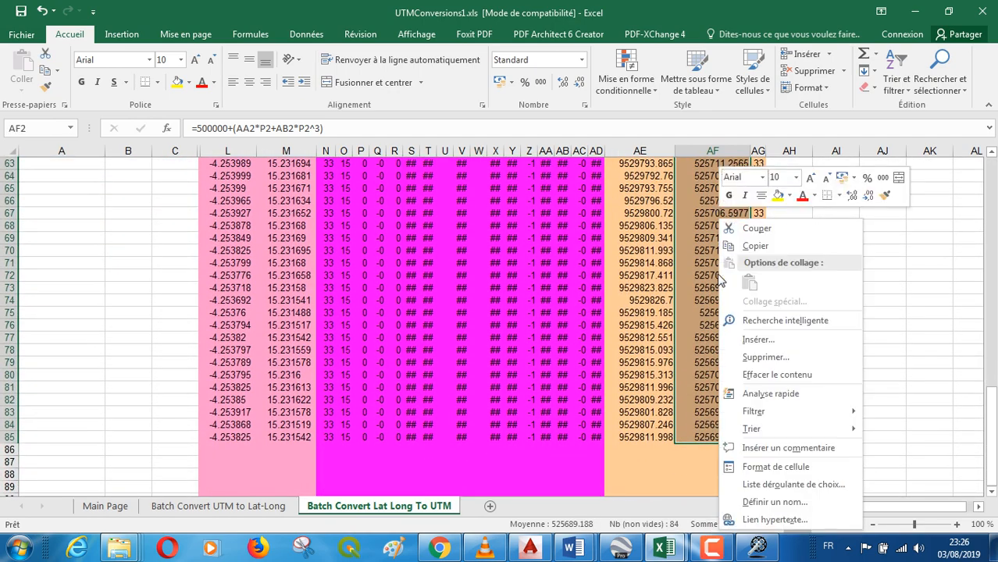
pyautogui.click(757, 245)
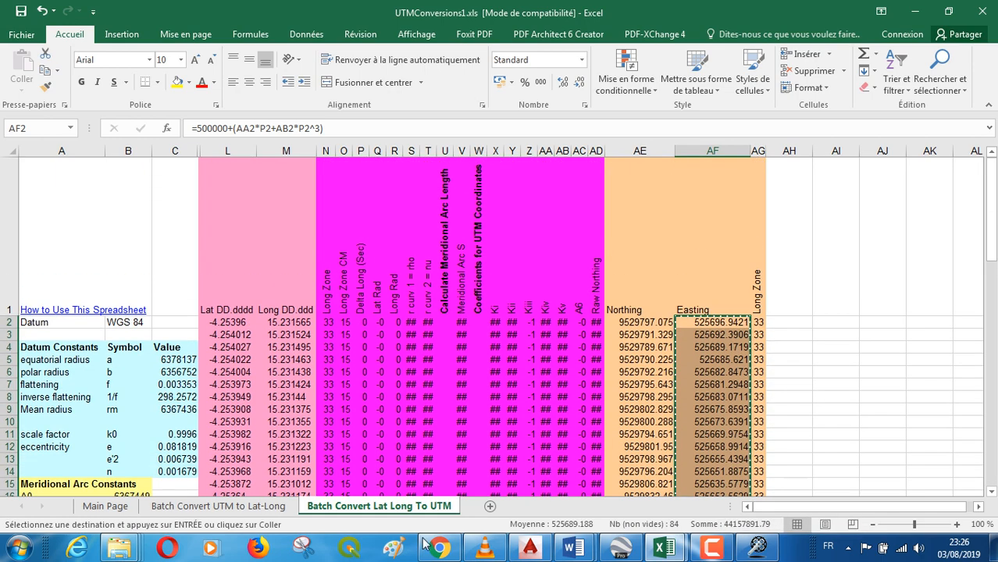
pyautogui.moveTo(664, 549)
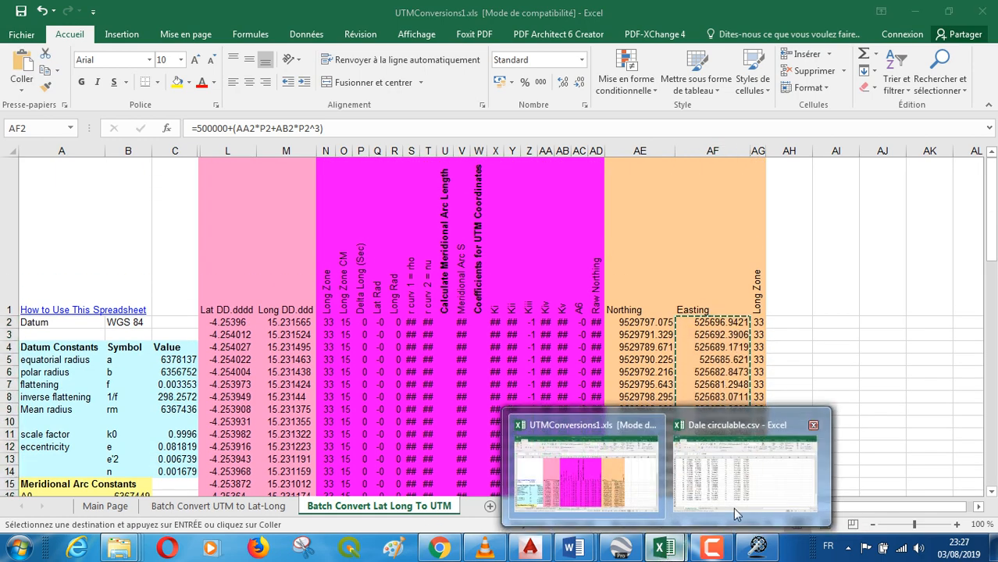
pyautogui.click(745, 473)
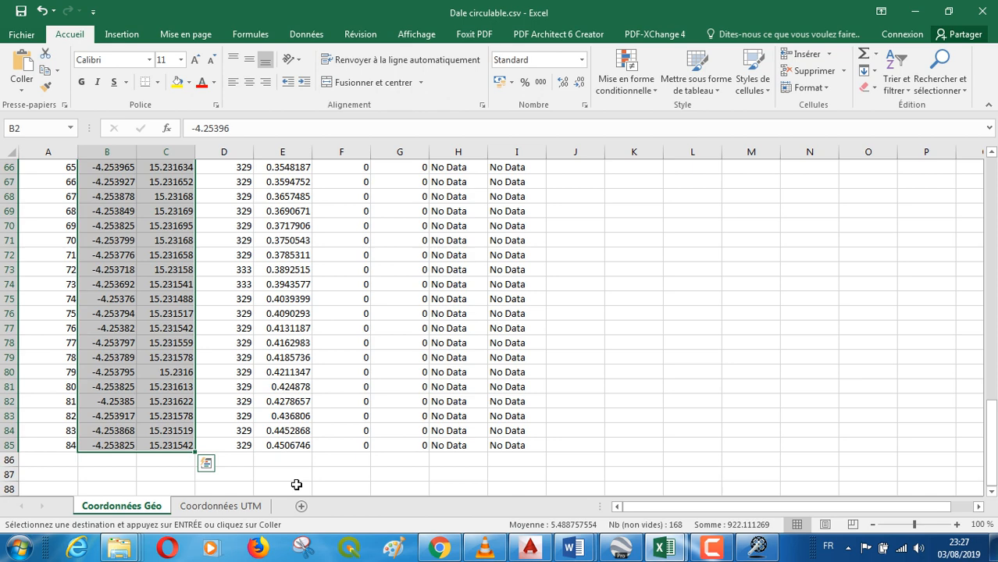
pyautogui.click(220, 506)
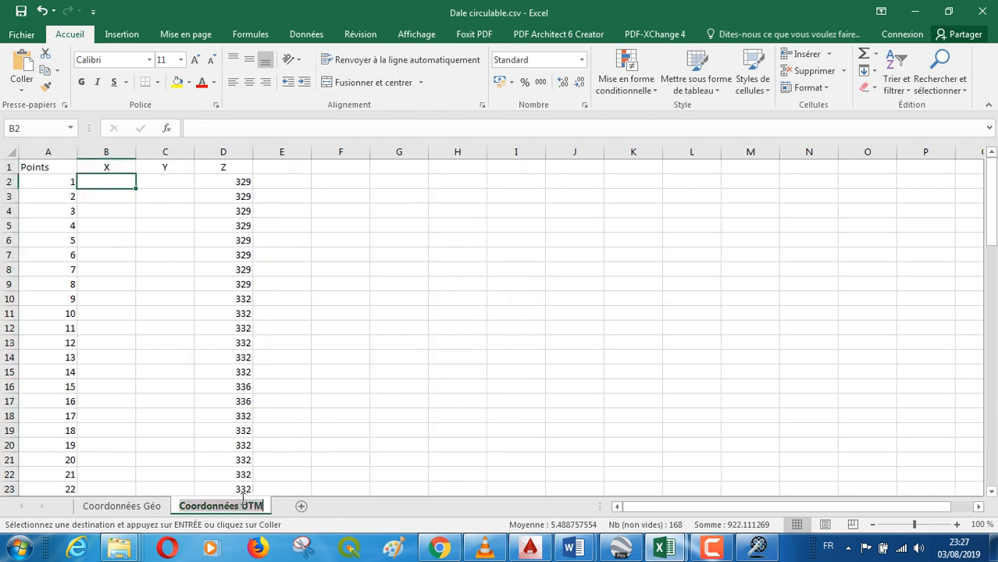
pyautogui.rightClick(105, 182)
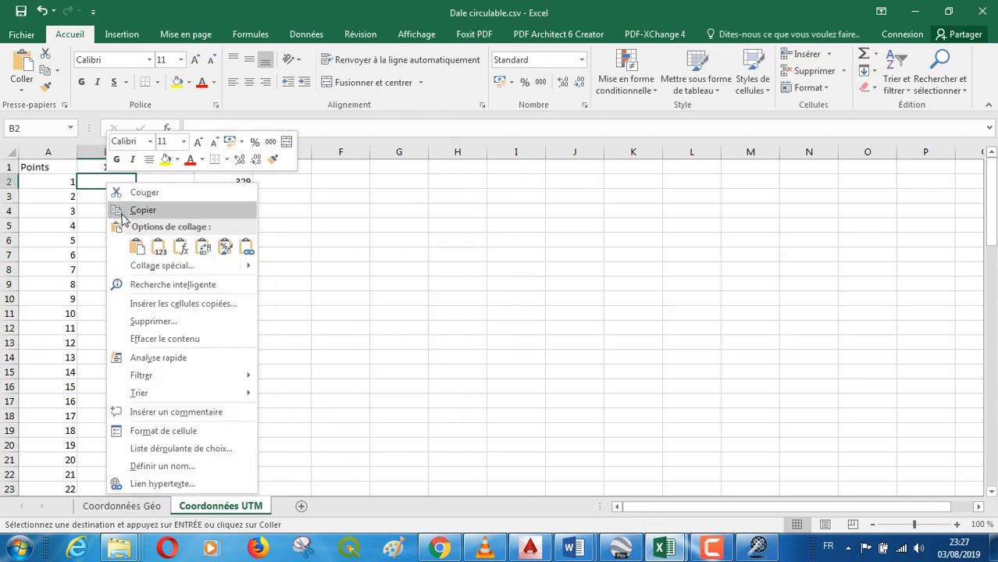
pyautogui.click(159, 248)
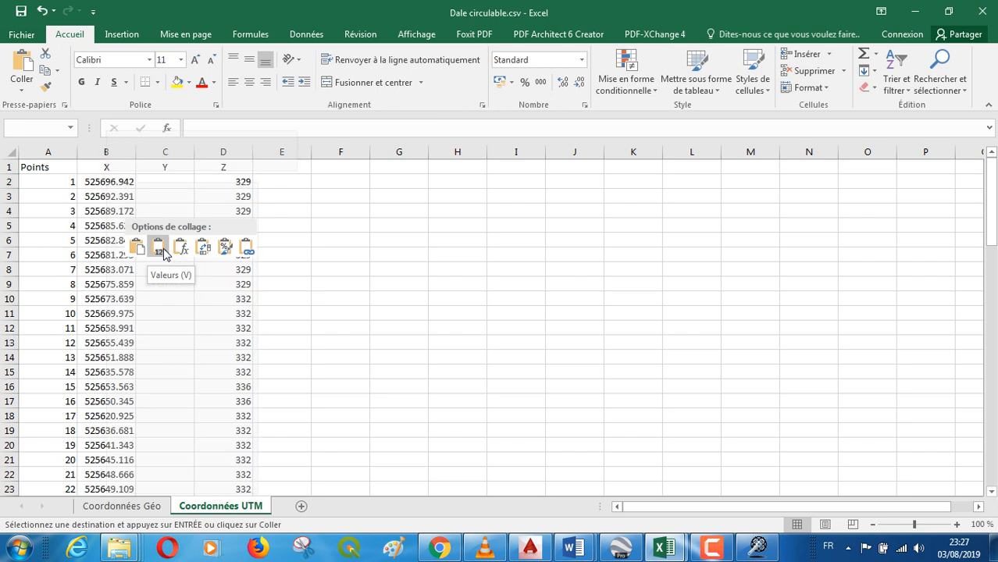
pyautogui.click(160, 248)
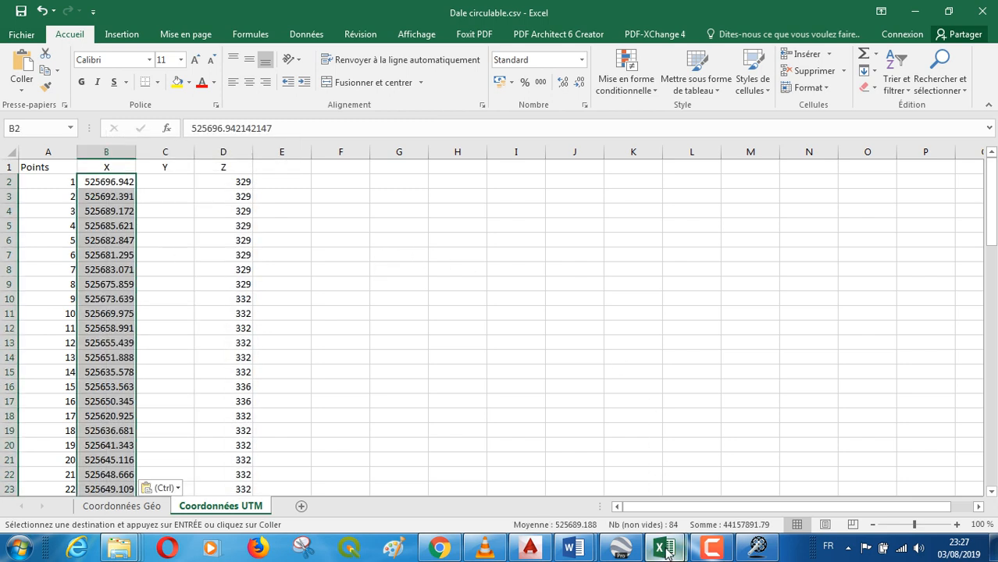
# Switch back to the Batch Convert Lat Long To UTM sheet of UTMConversions1.xls.
pyautogui.moveTo(665, 548)
pyautogui.click(634, 496)
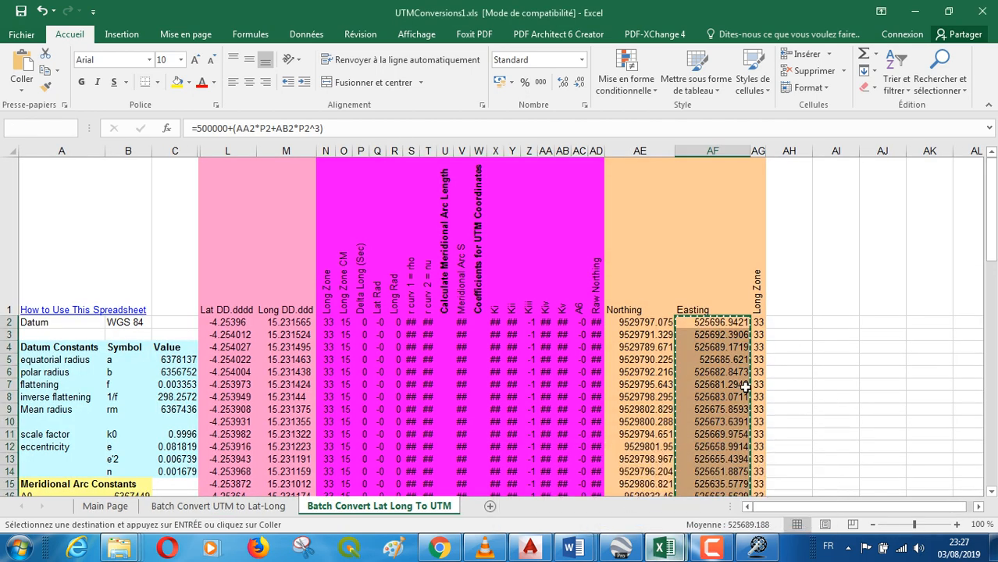
pyautogui.scroll(-1, 658, 322)
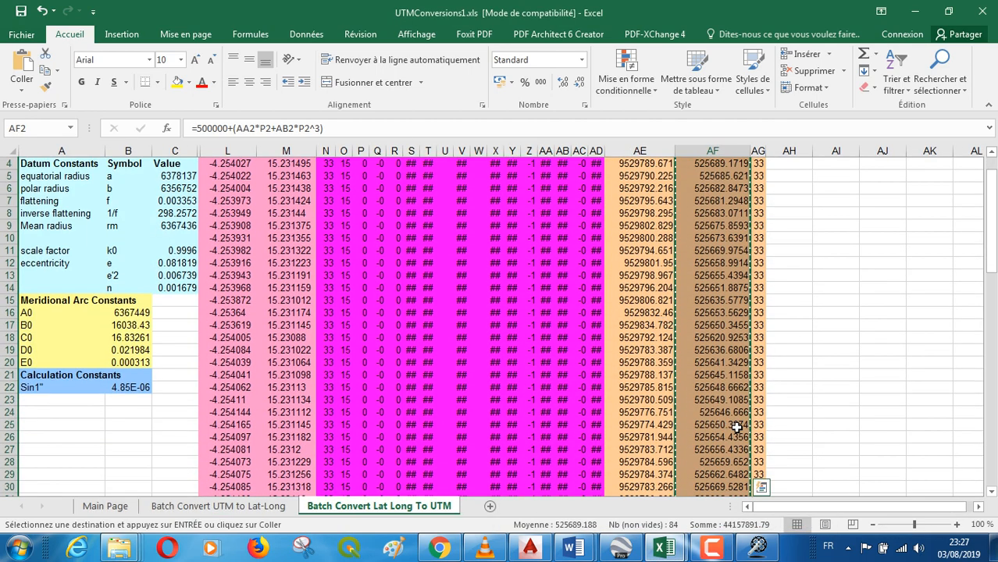
pyautogui.click(725, 551)
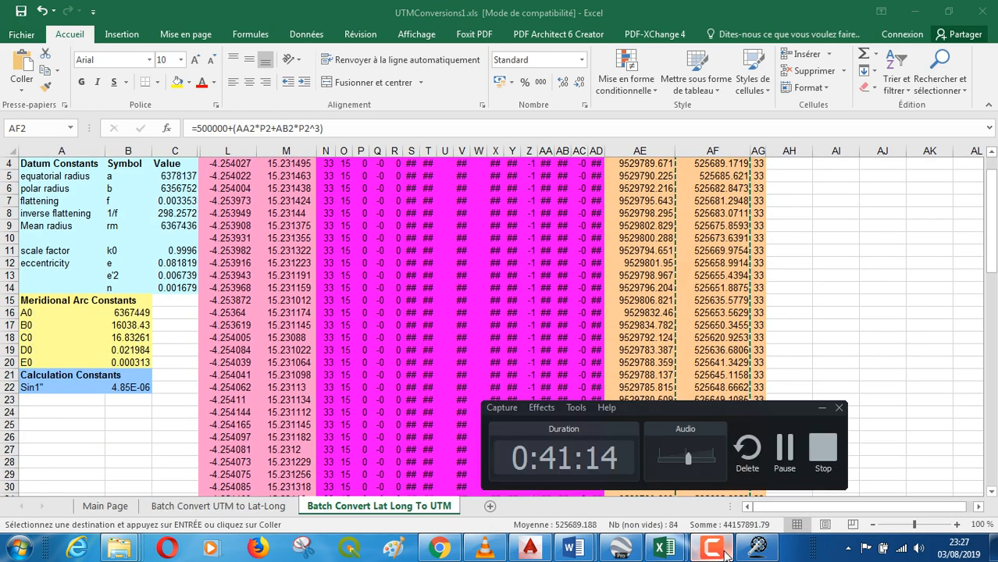
pyautogui.click(814, 351)
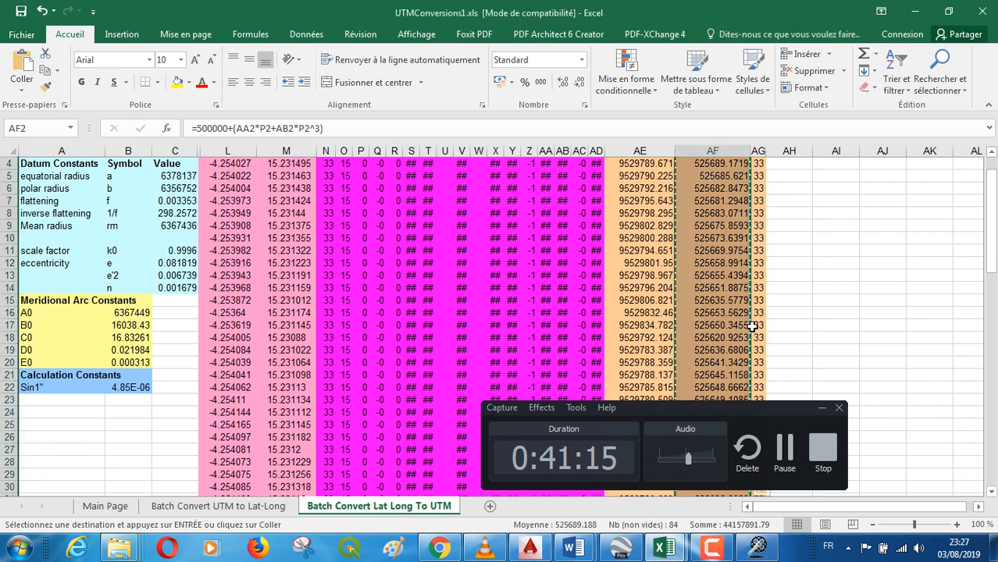
pyautogui.click(822, 407)
# Copy the Northing results in AE2:AE85 and paste them as values only at C2 of Dale circulable.csv's Coordonnées UTM sheet.
pyautogui.scroll(1, 730, 374)
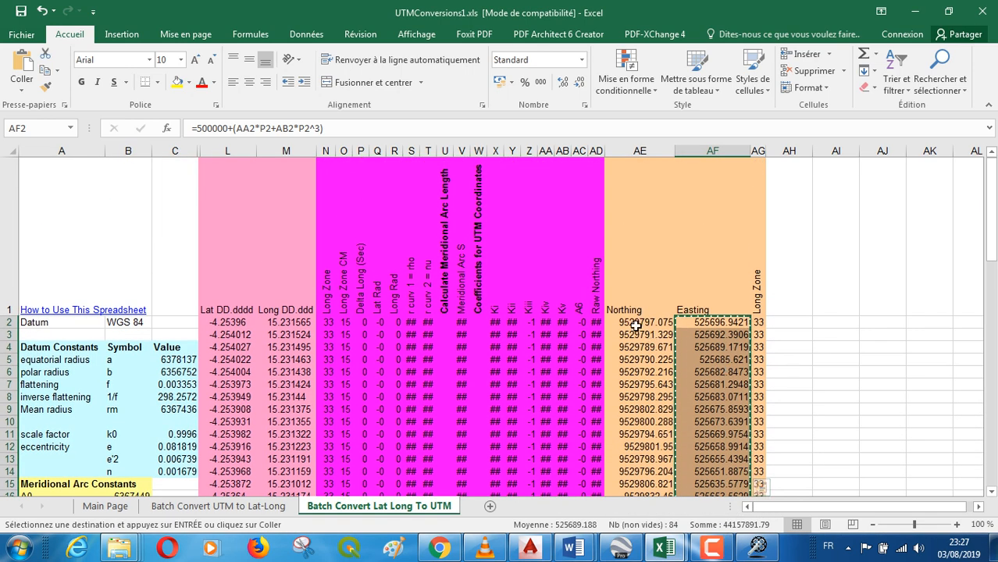
pyautogui.click(630, 323)
pyautogui.moveTo(627, 334); pyautogui.dragTo(660, 451)
pyautogui.rightClick(646, 256)
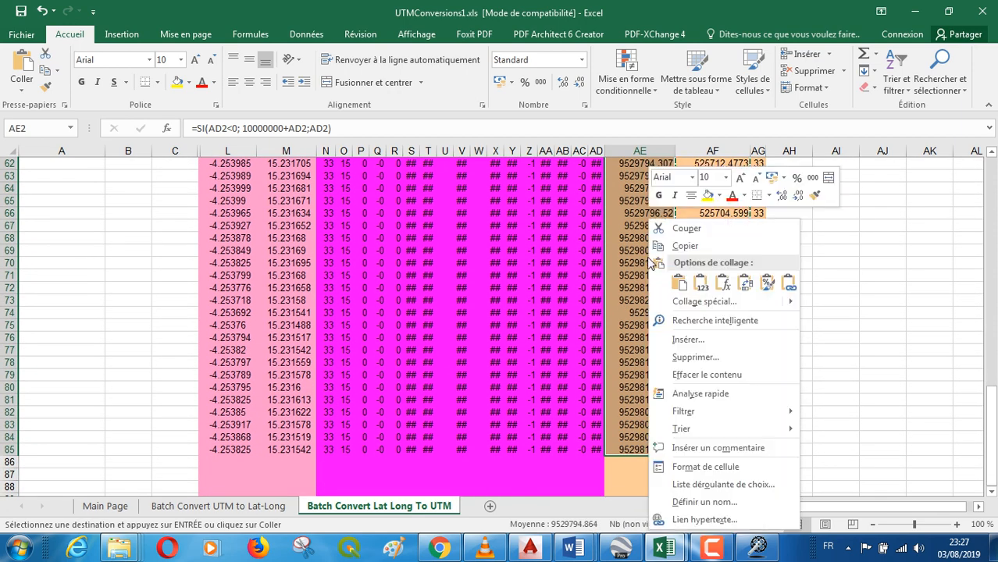
pyautogui.click(685, 247)
pyautogui.scroll(20, 695, 289)
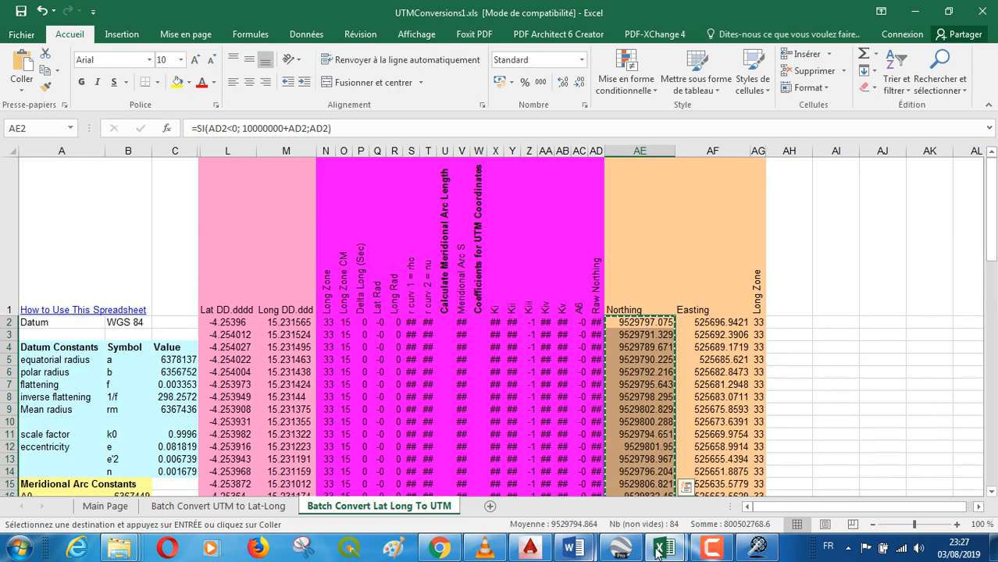
pyautogui.moveTo(665, 547)
pyautogui.click(752, 483)
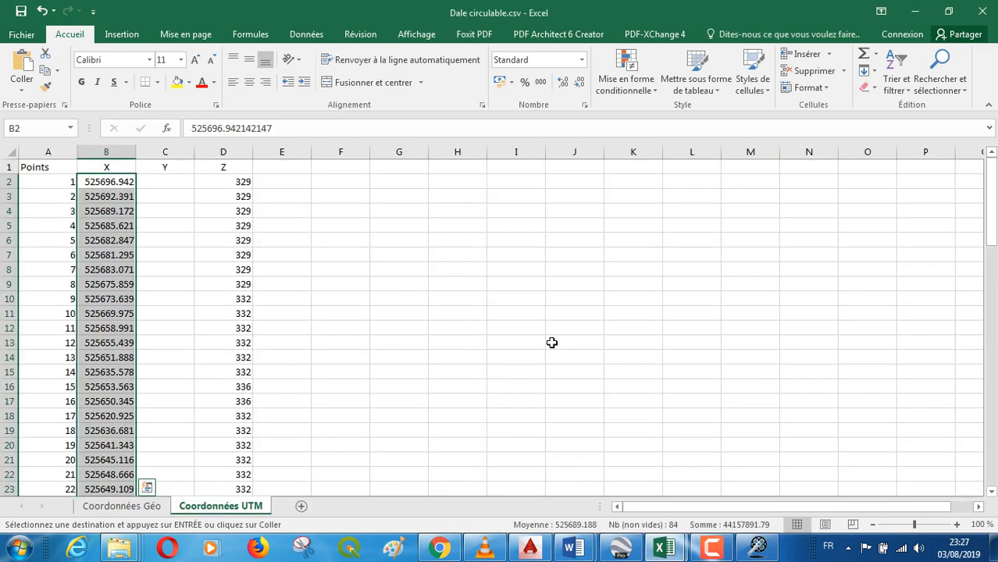
pyautogui.click(170, 177)
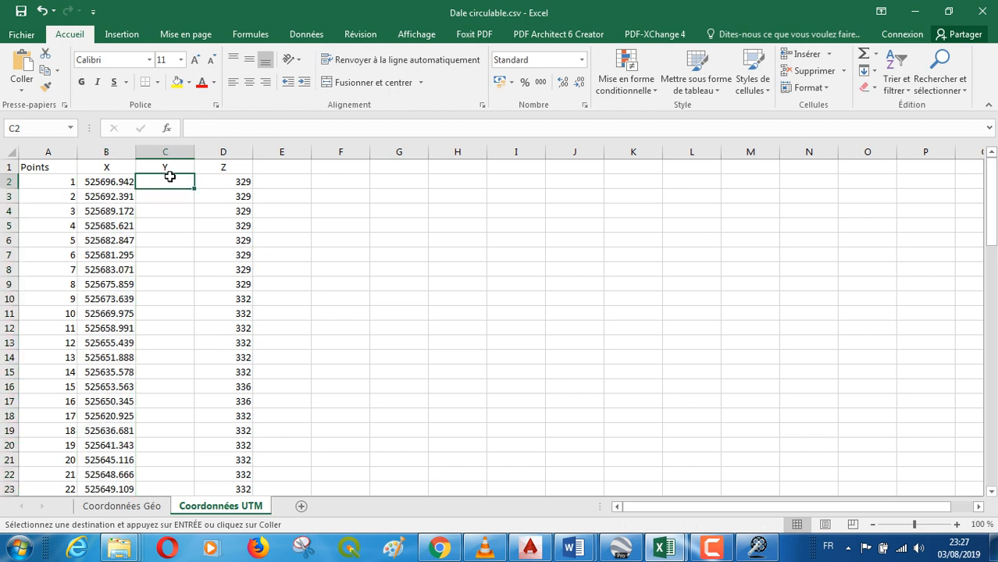
pyautogui.rightClick(170, 177)
pyautogui.click(227, 245)
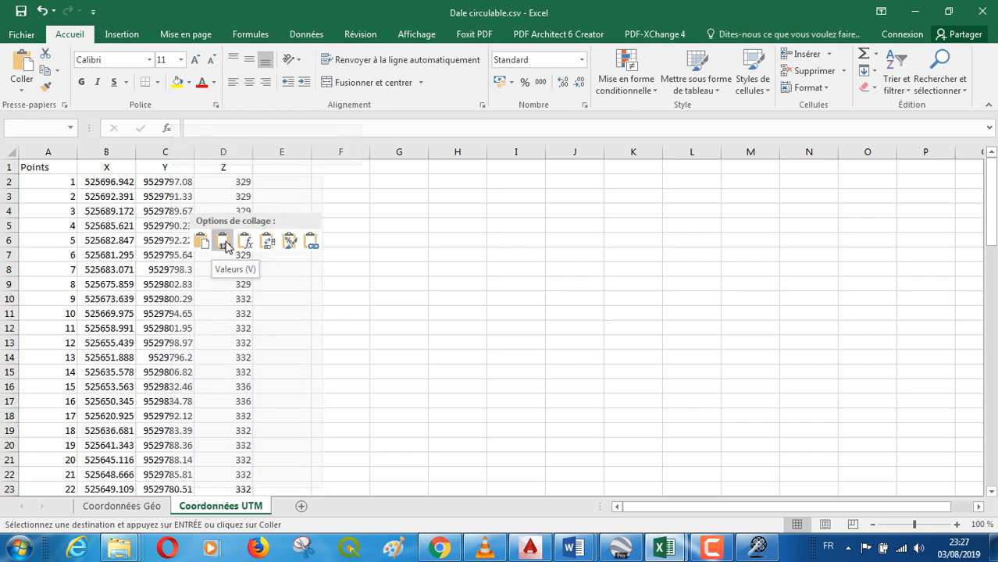
pyautogui.click(224, 245)
# Format the X and Y coordinates in B2:C85 of the Coordonnées UTM sheet to show three decimals.
pyautogui.click(366, 261)
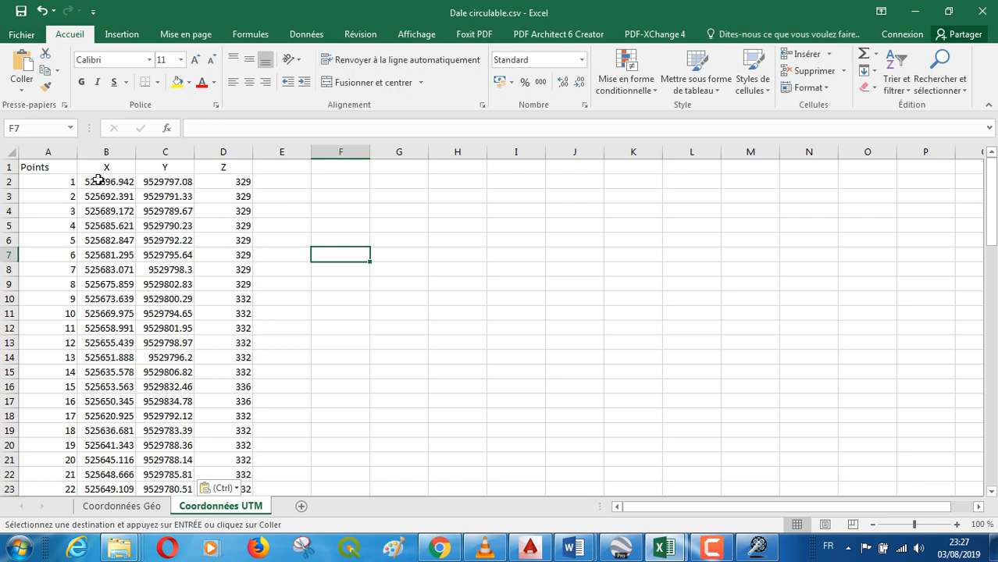
pyautogui.moveTo(83, 182); pyautogui.dragTo(190, 434)
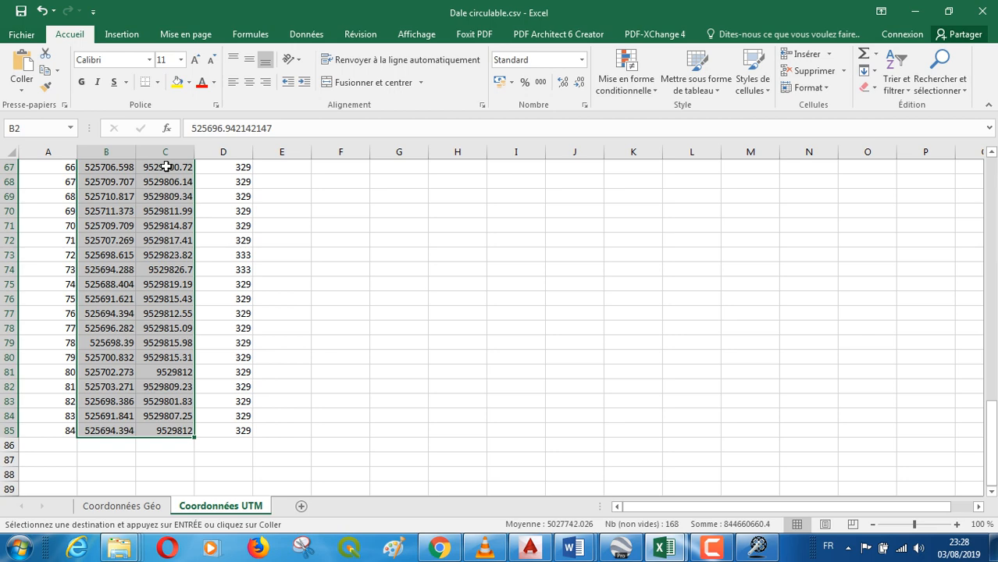
pyautogui.click(563, 82)
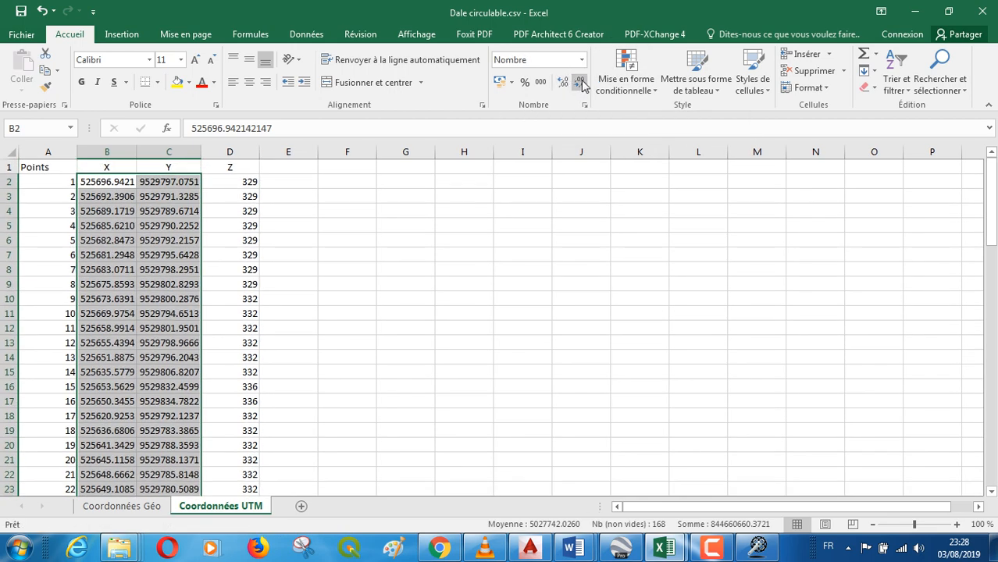
pyautogui.click(580, 82)
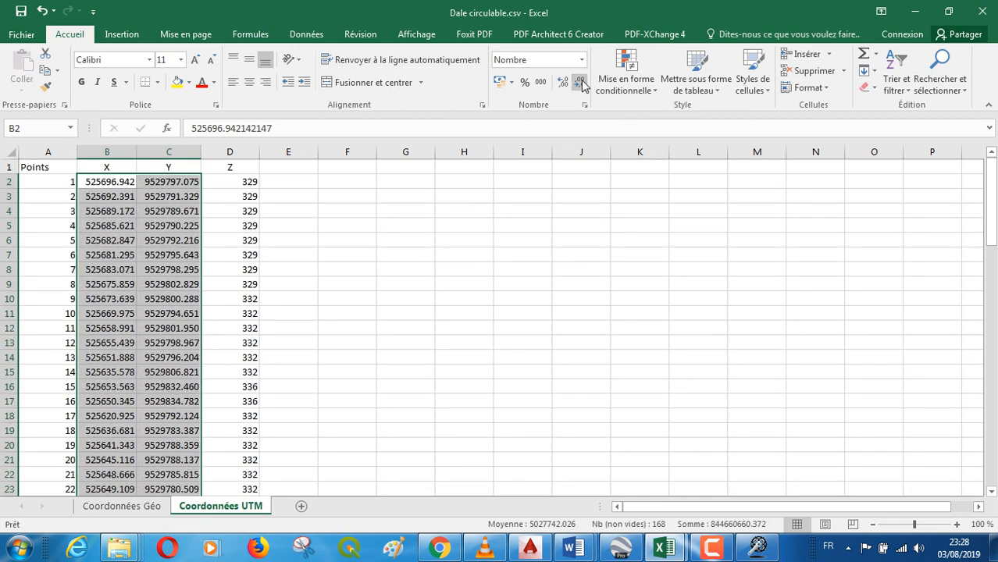
pyautogui.click(414, 239)
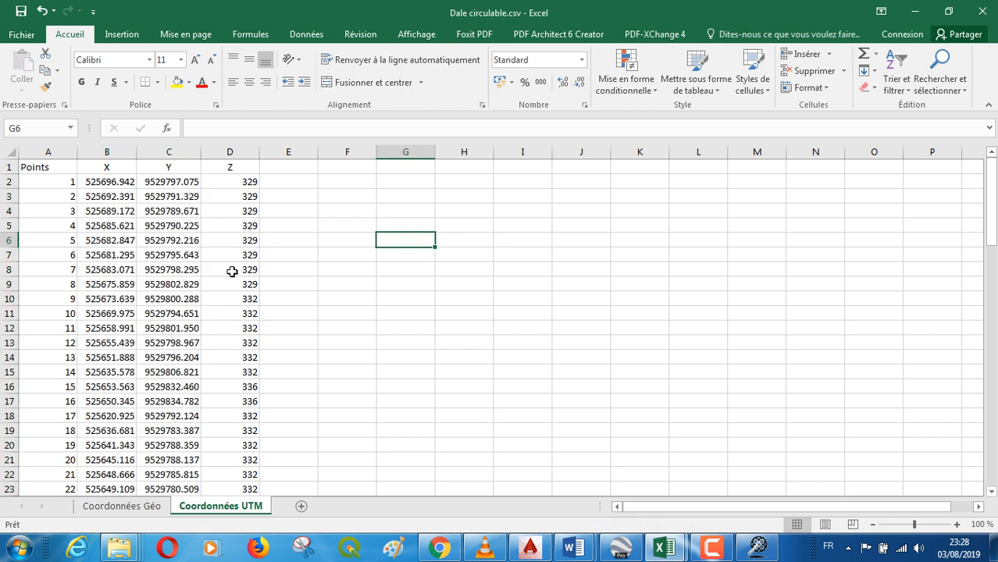
# Review the X, Y and Z coordinates of all the points on the Coordonnées UTM sheet.
pyautogui.scroll(-18, 269, 296)
pyautogui.scroll(-6, 214, 300)
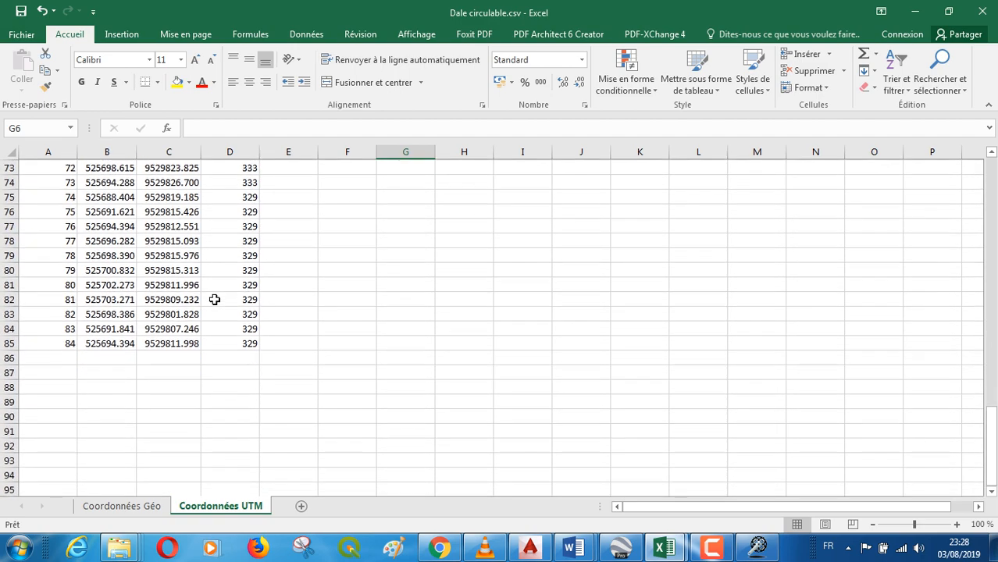
pyautogui.scroll(5, 219, 299)
pyautogui.scroll(3, 250, 269)
pyautogui.scroll(15, 253, 269)
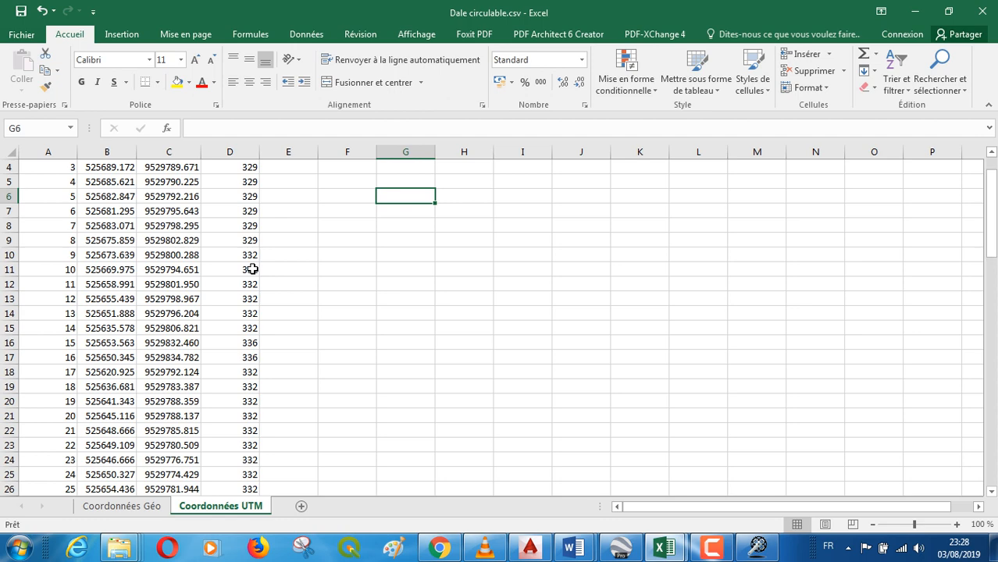
pyautogui.scroll(1, 253, 269)
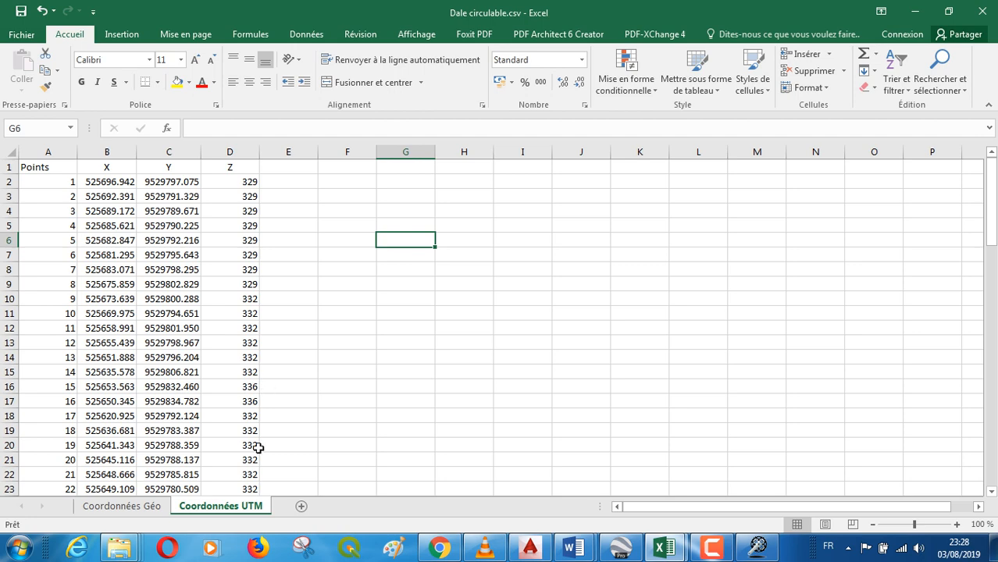
pyautogui.scroll(-9, 258, 447)
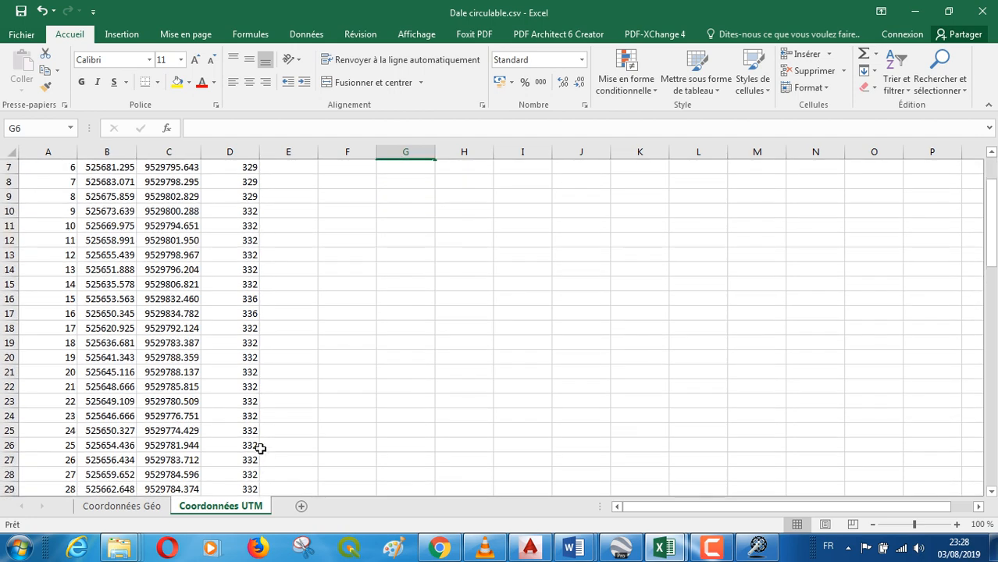
pyautogui.scroll(-5, 275, 447)
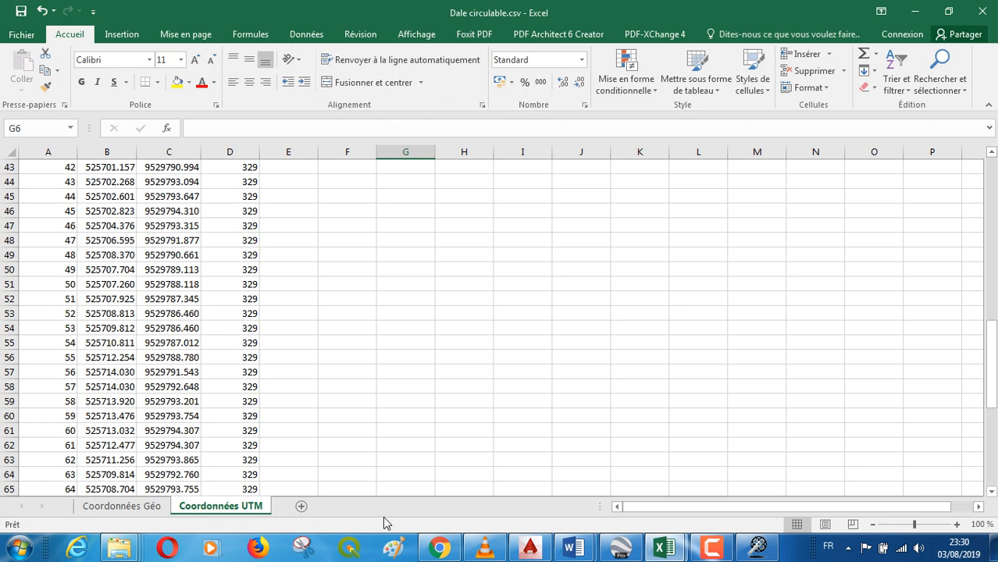
# Switch to Google Earth Pro, examine the Dale circulable path's elevation profile along its course, and close the profile.
pyautogui.click(631, 551)
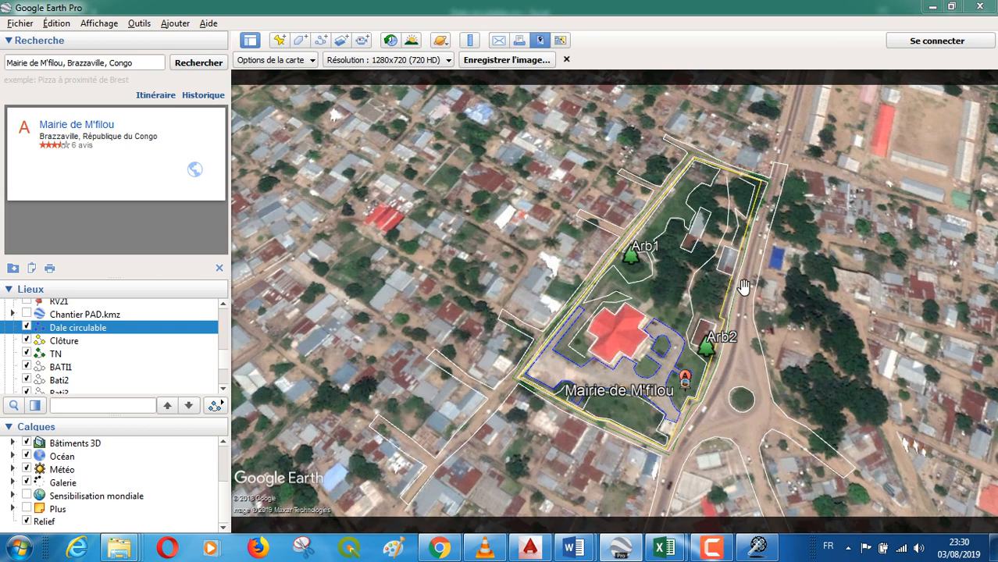
pyautogui.rightClick(98, 329)
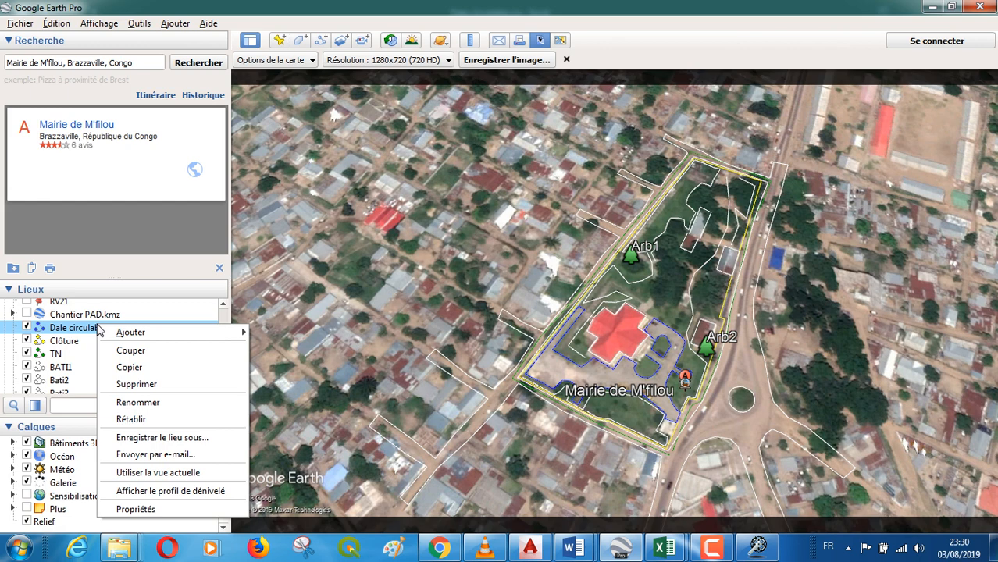
pyautogui.click(178, 491)
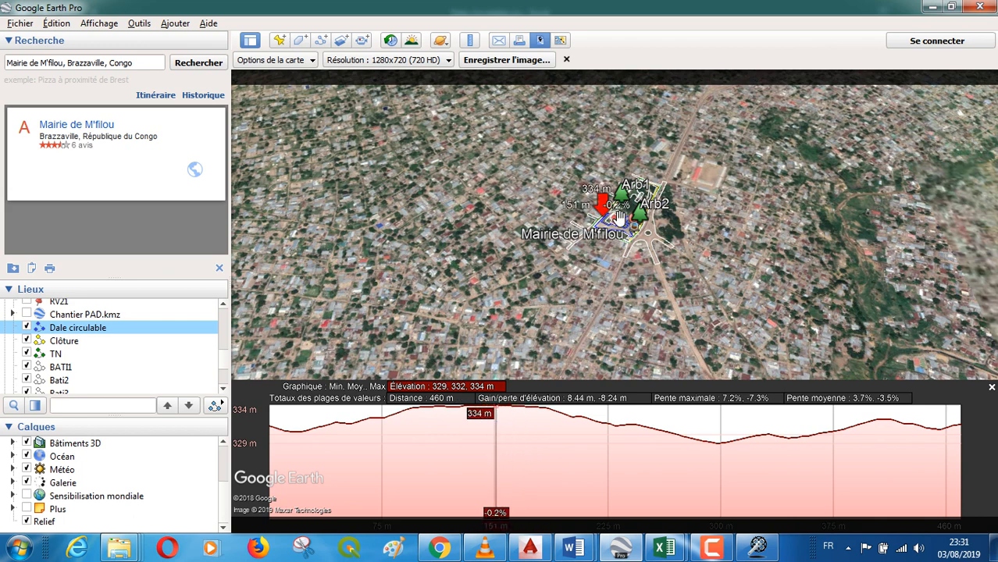
pyautogui.scroll(5, 616, 218)
pyautogui.scroll(5, 617, 218)
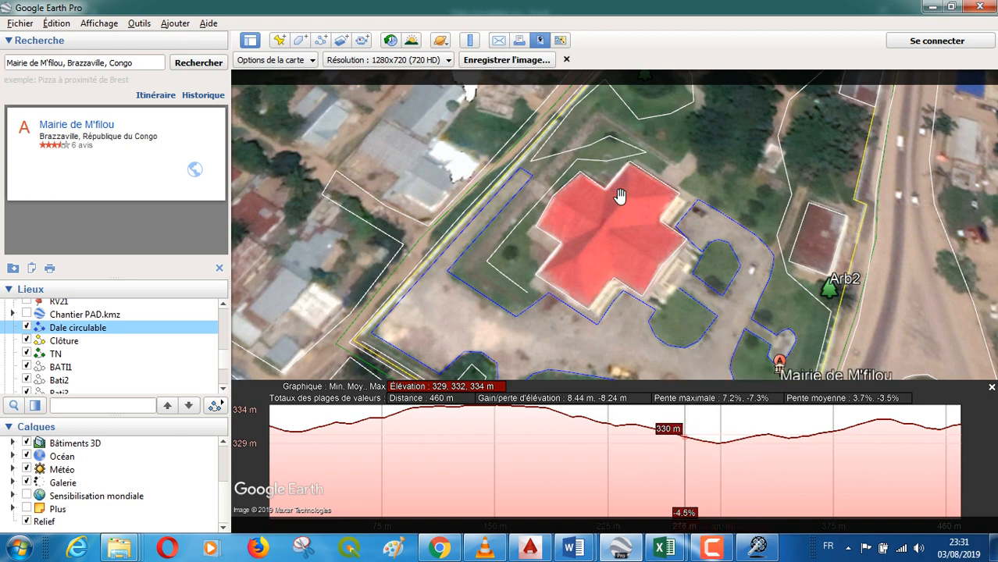
pyautogui.scroll(-2, 619, 196)
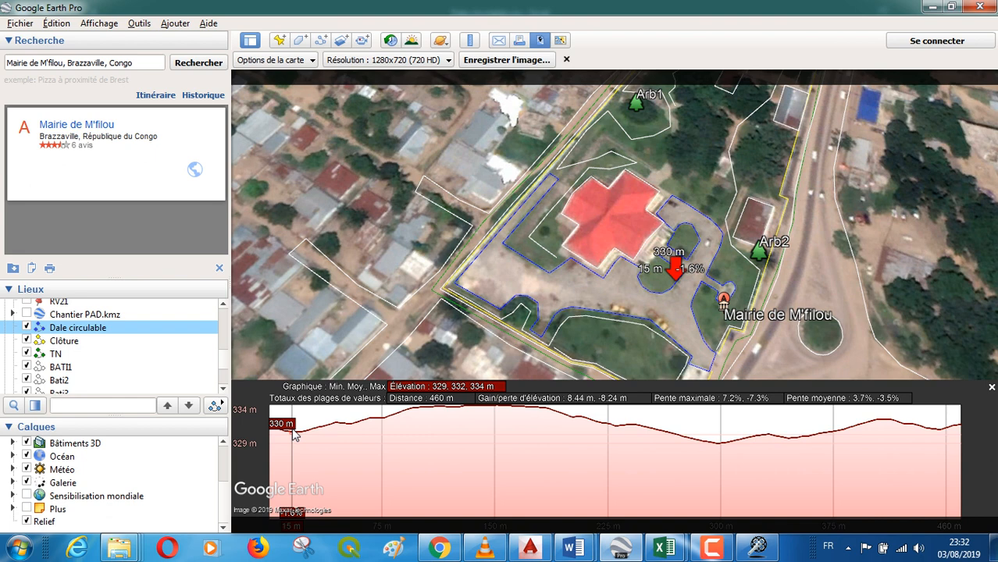
pyautogui.click(991, 388)
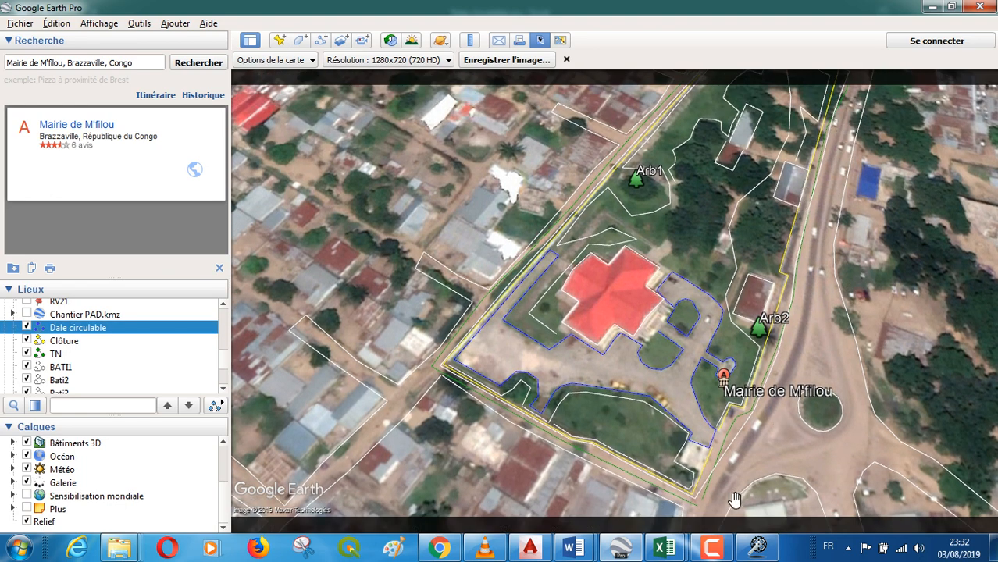
# Switch to Windows Explorer and open Liste des formations.pptx from the Global Technologie folder.
pyautogui.moveTo(712, 551)
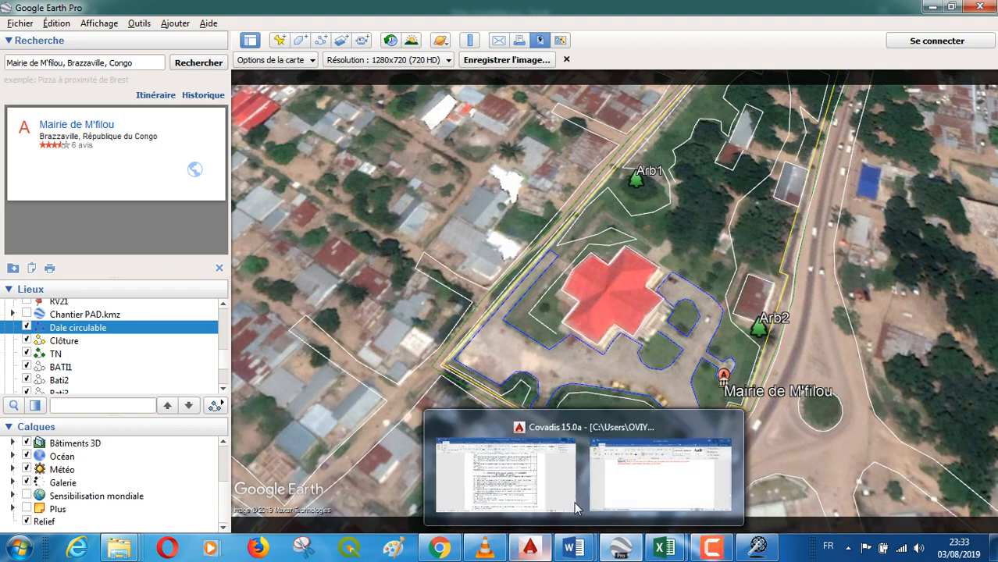
pyautogui.moveTo(117, 547)
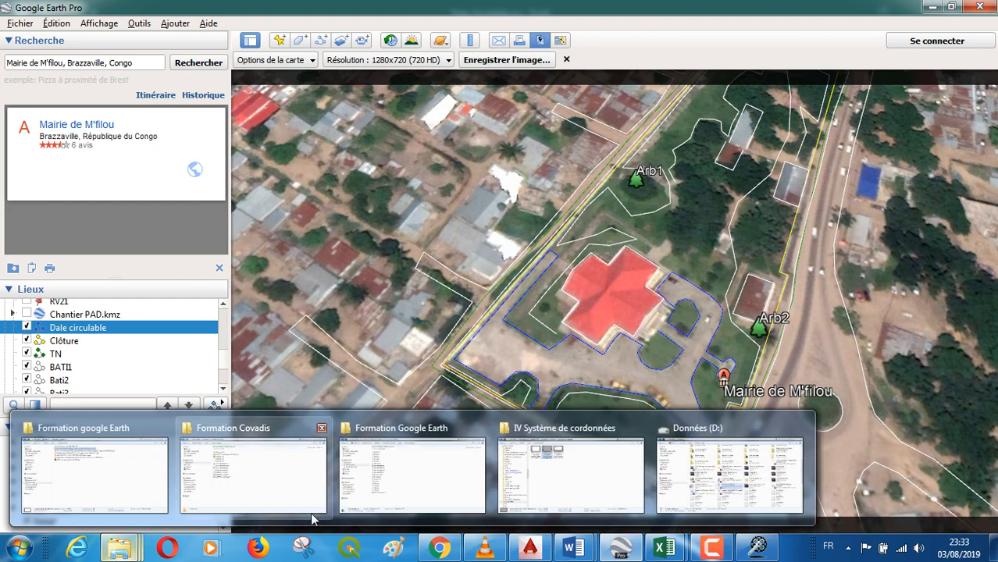
pyautogui.moveTo(422, 504)
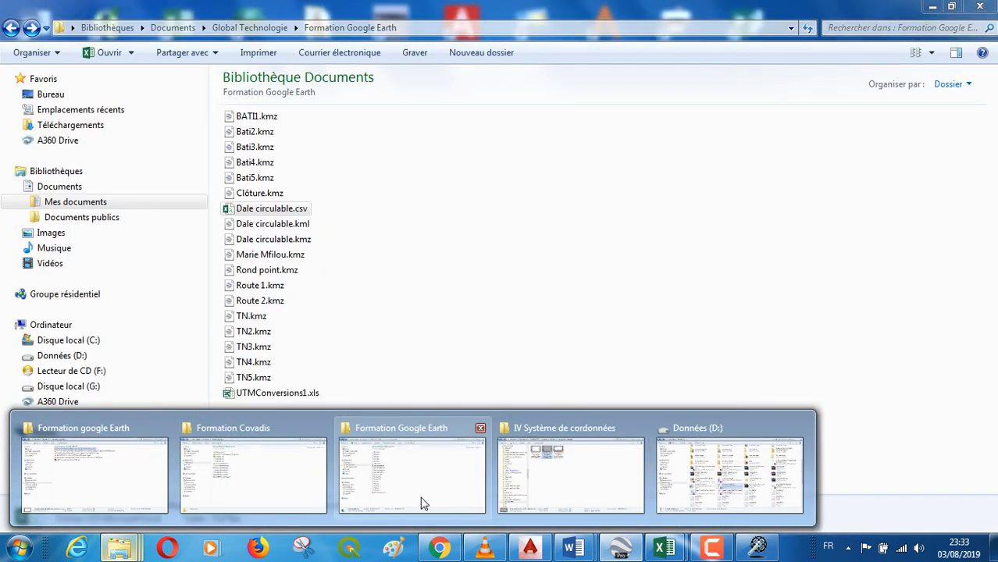
pyautogui.click(422, 504)
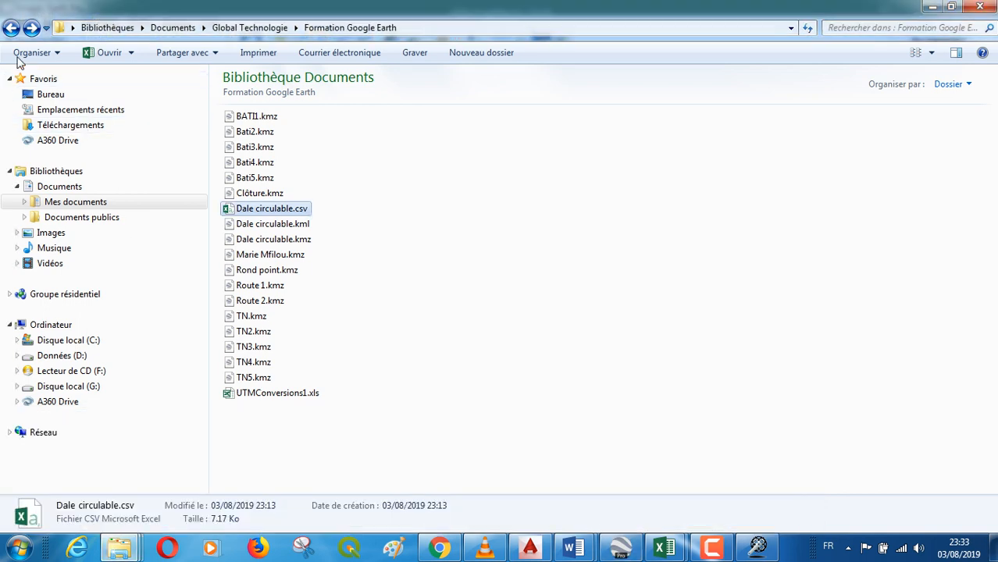
pyautogui.click(12, 29)
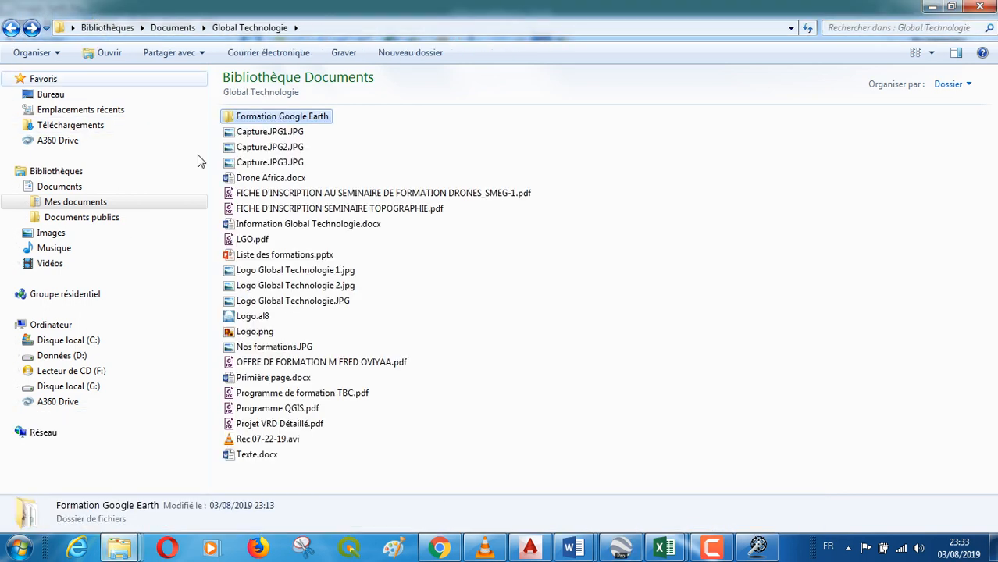
pyautogui.doubleClick(304, 258)
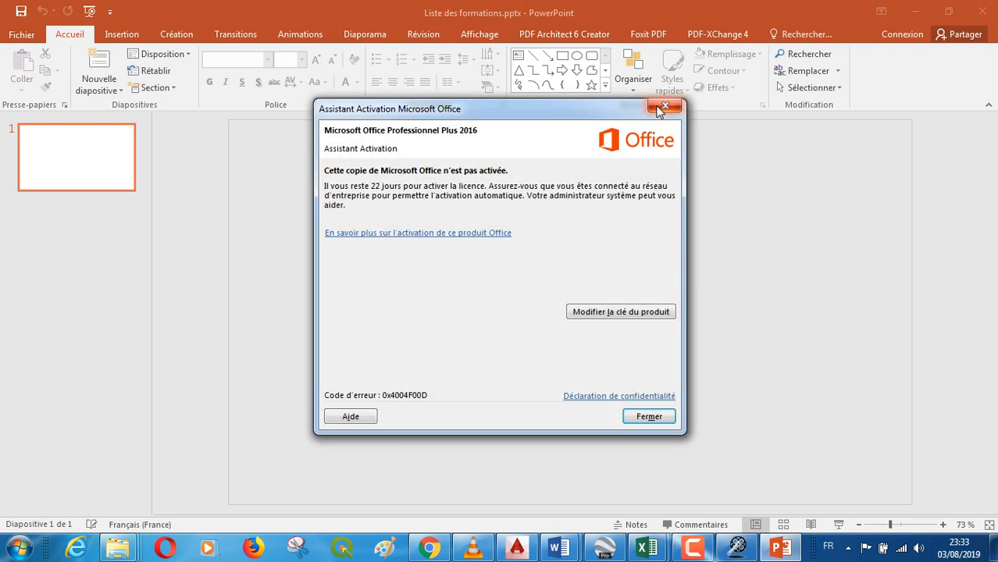
# Dismiss the Office activation assistant and close PowerPoint's default file associations window without saving any change.
pyautogui.click(665, 107)
pyautogui.click(483, 325)
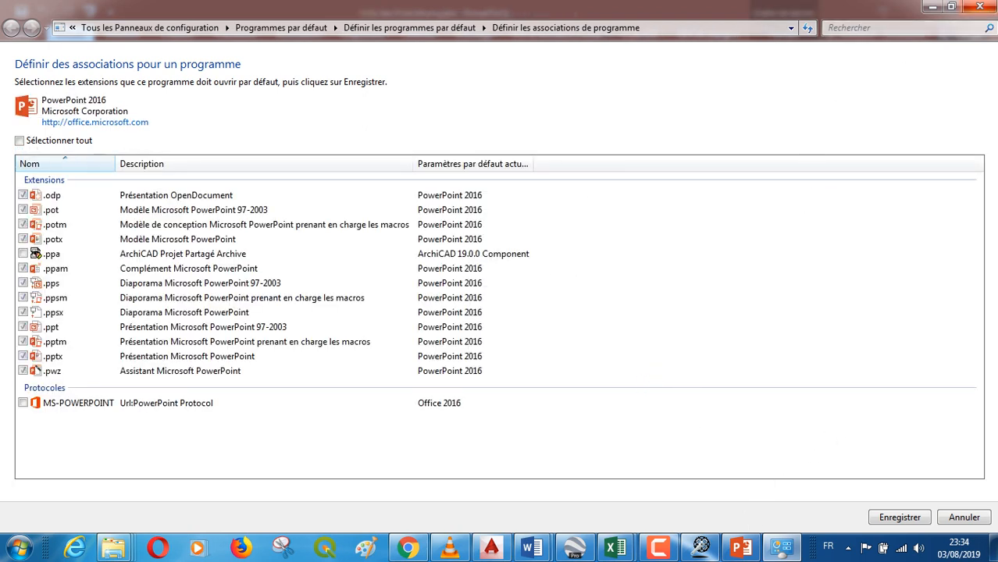
pyautogui.click(979, 8)
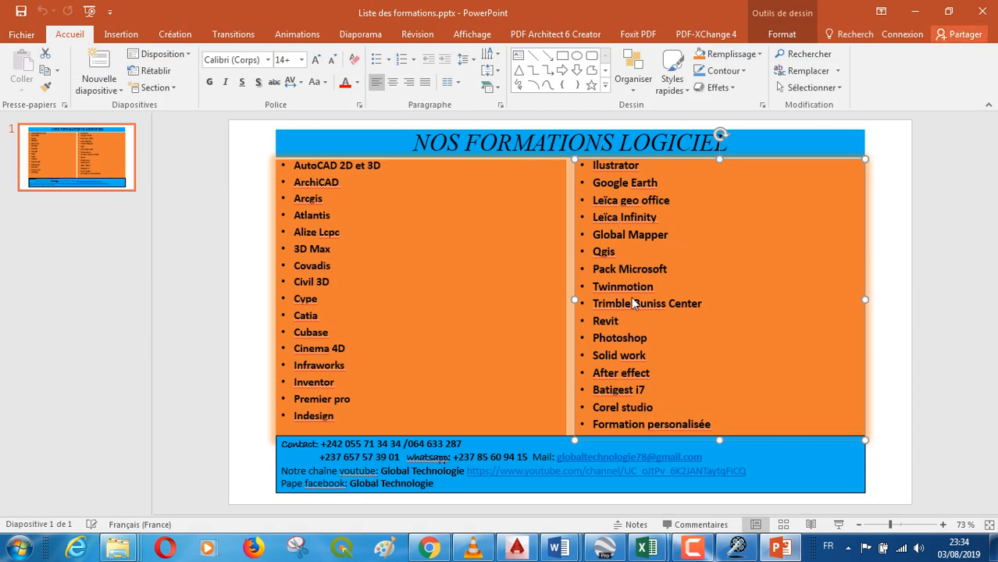